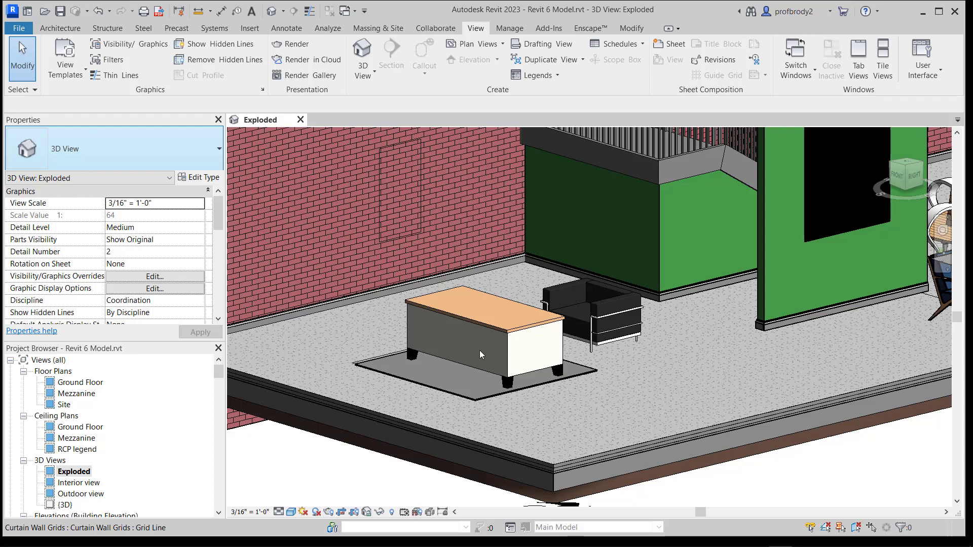
Open the desk family for editing and inspect its leg blends and desktop extrusion in the 3D view
double_click(506, 336)
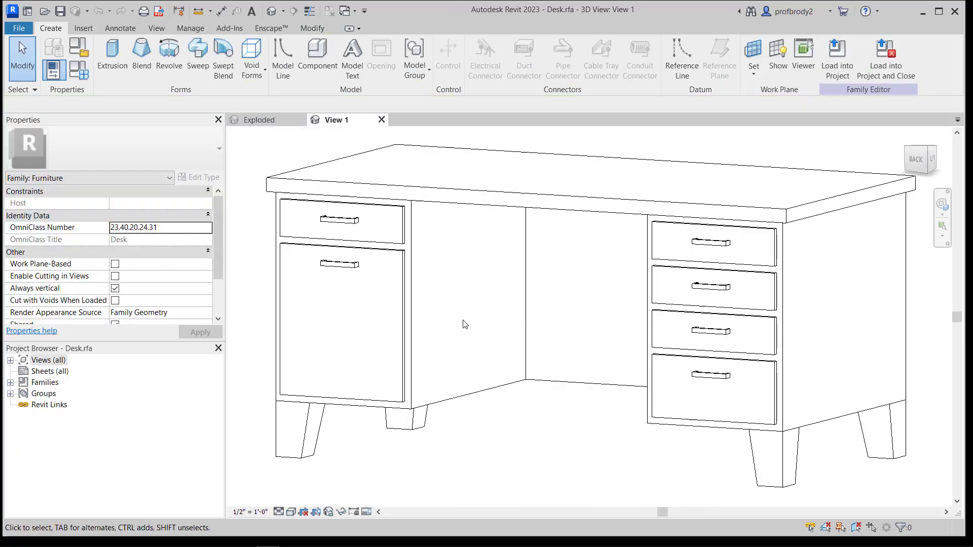
shift+middle_drag(478, 326, 481, 346)
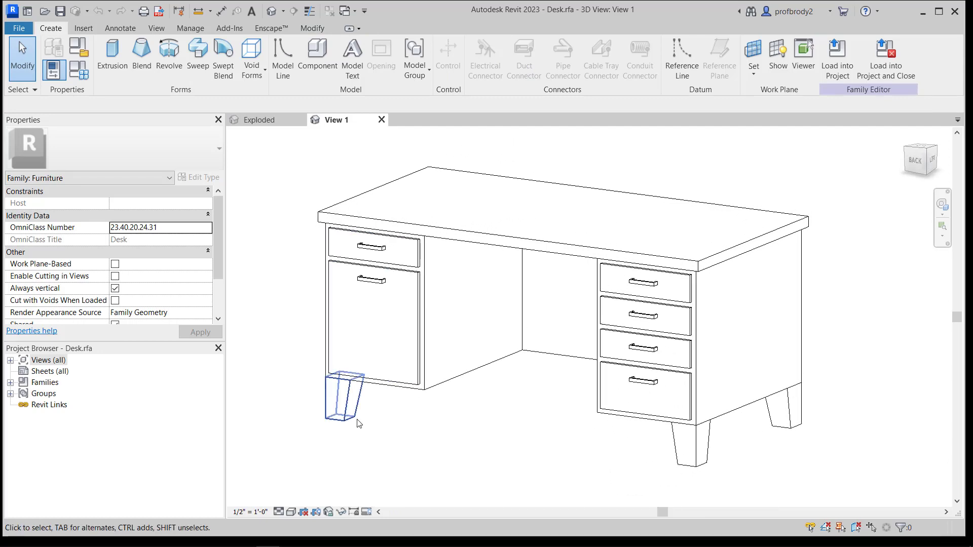
click(343, 398)
click(683, 450)
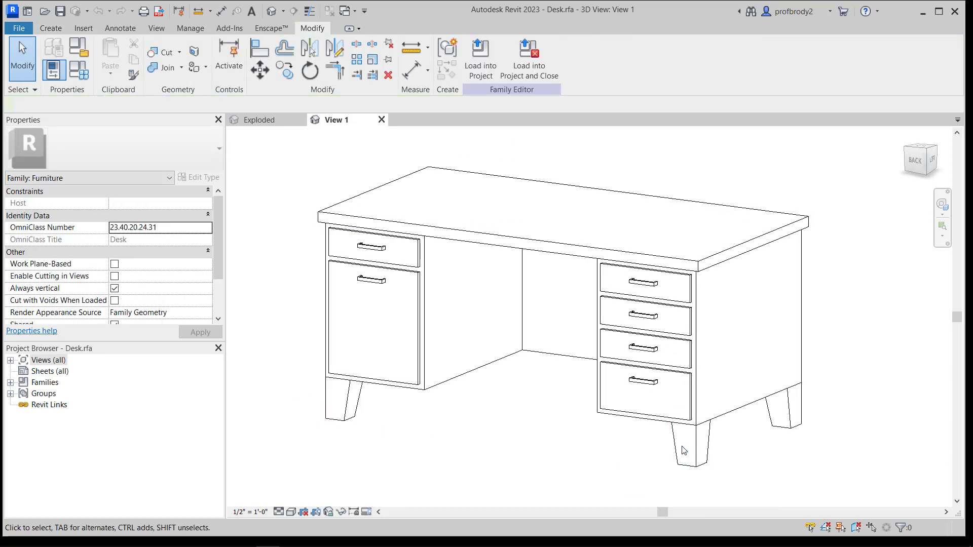
click(692, 452)
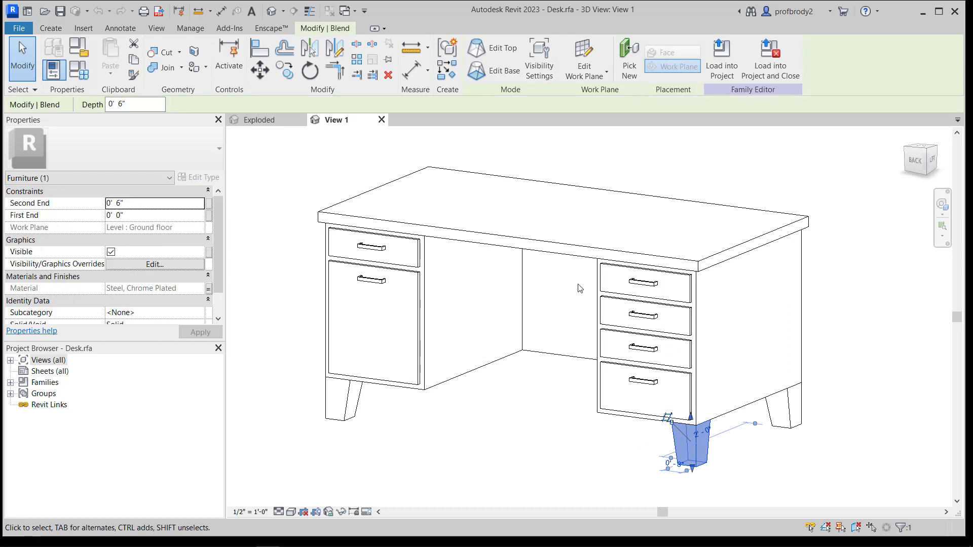
click(538, 253)
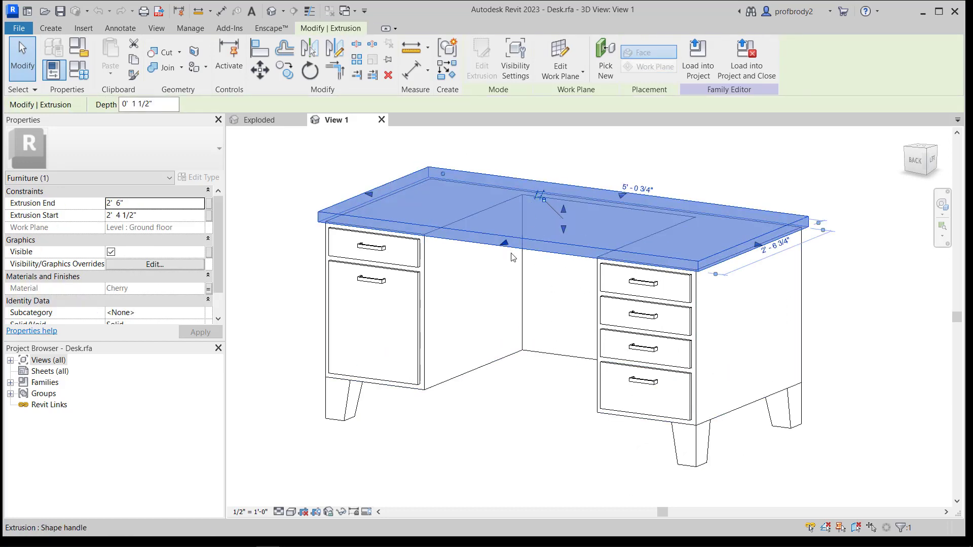
click(512, 407)
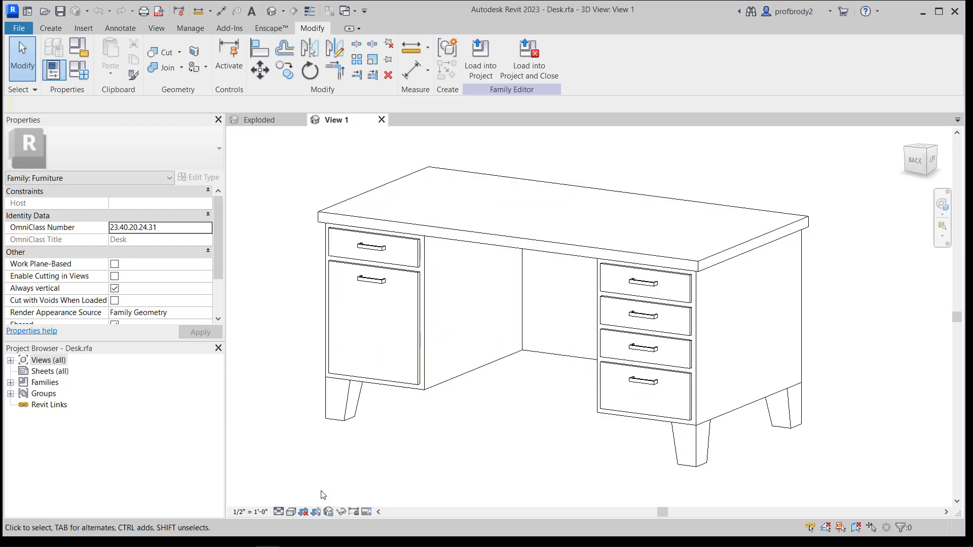
Set the desk's 3D view to the Shaded visual style and check the desktop extrusion
click(290, 512)
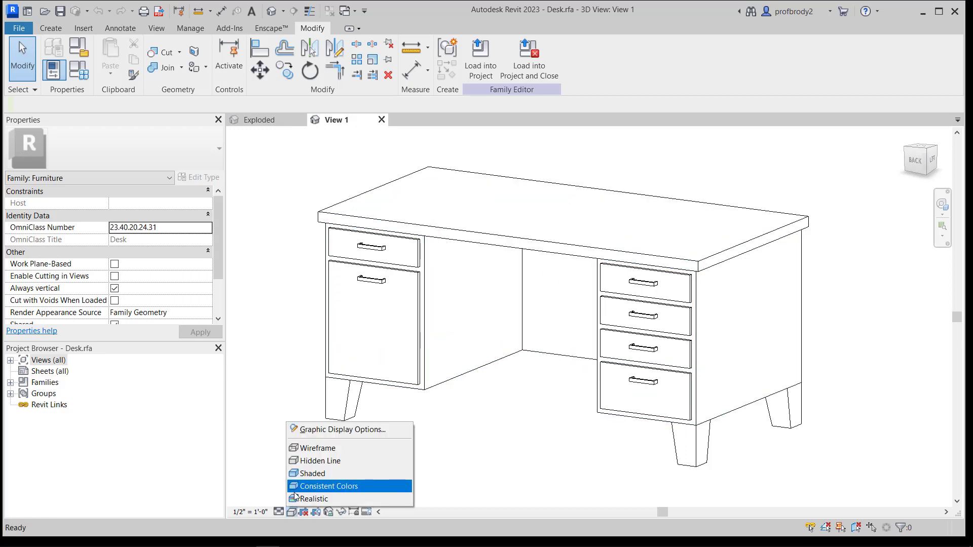
click(304, 474)
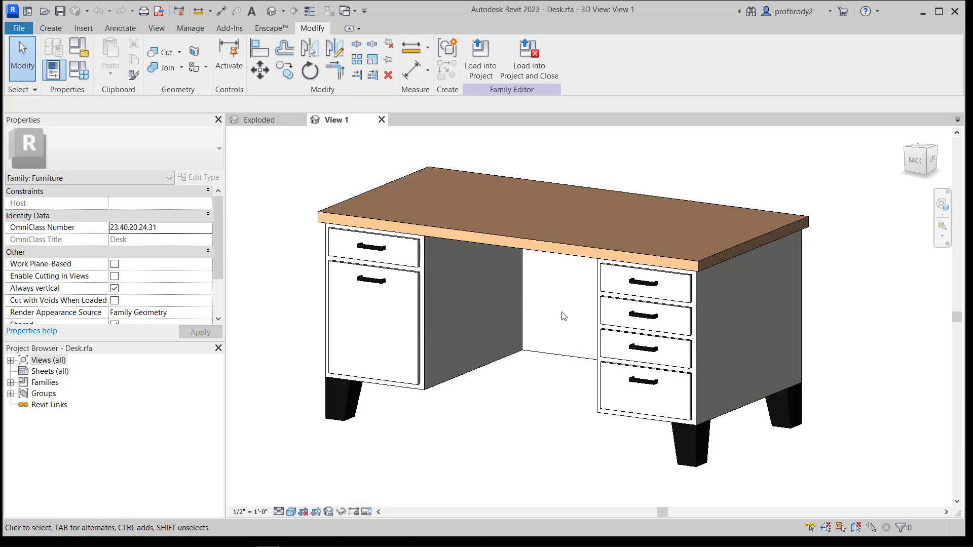
click(541, 251)
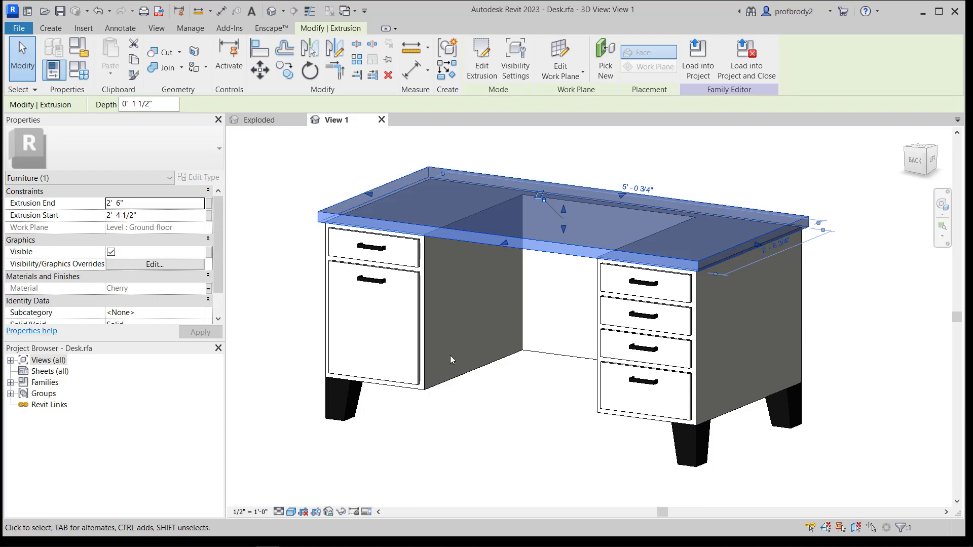
click(472, 418)
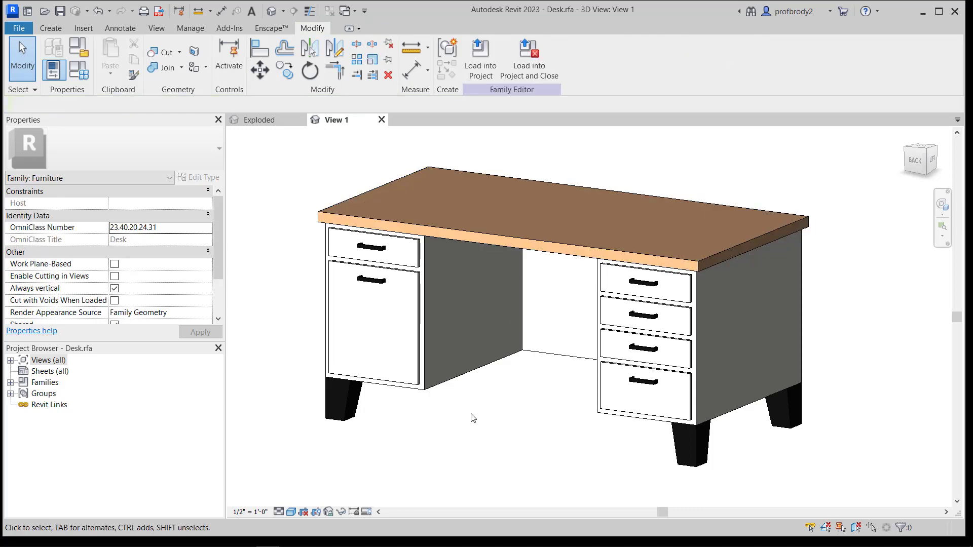
Check the family parameter associated with the desktop extrusion's material, keeping Top Material
click(514, 243)
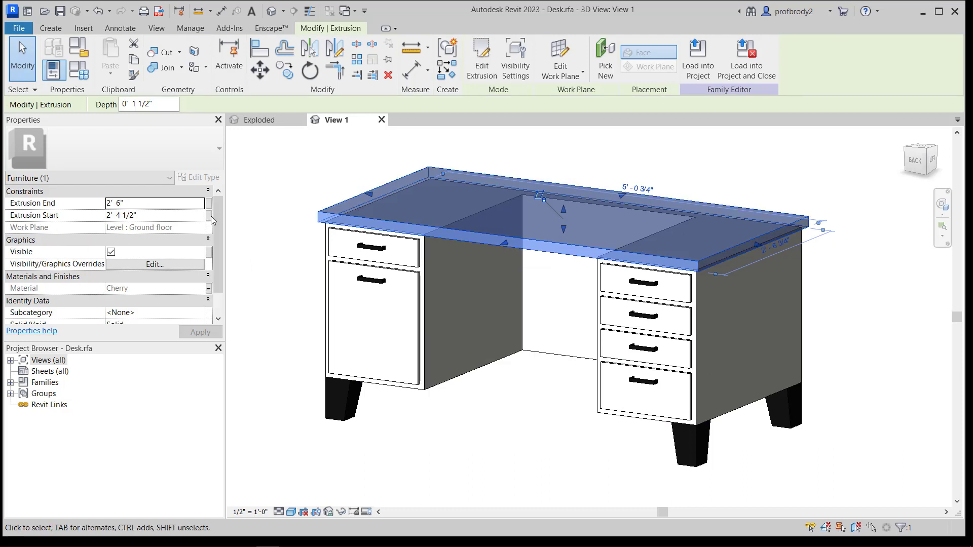
drag(215, 226, 220, 254)
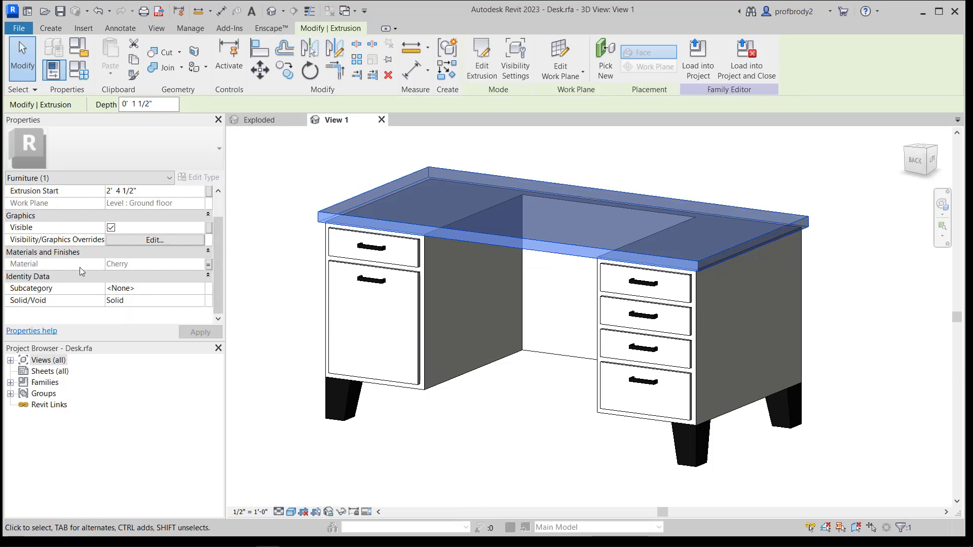
click(209, 265)
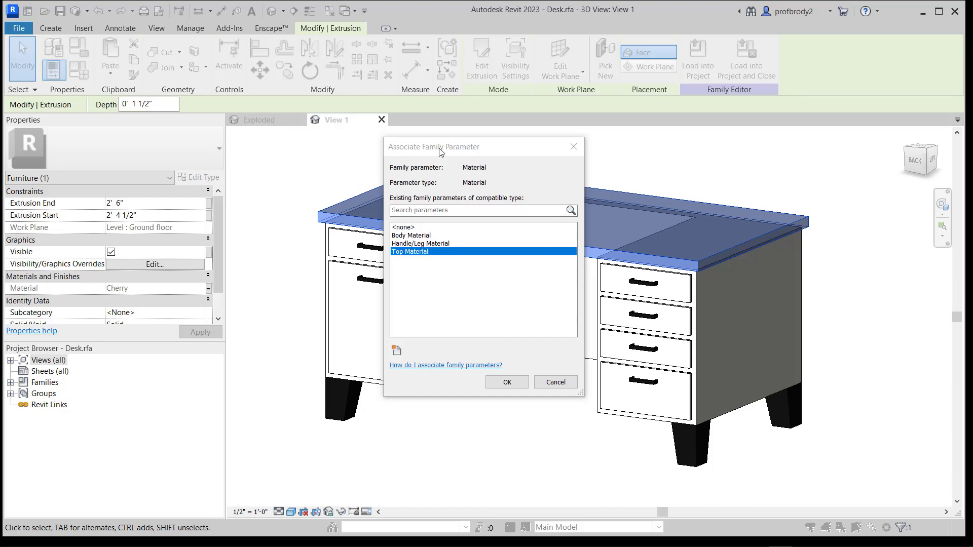
drag(439, 147, 162, 167)
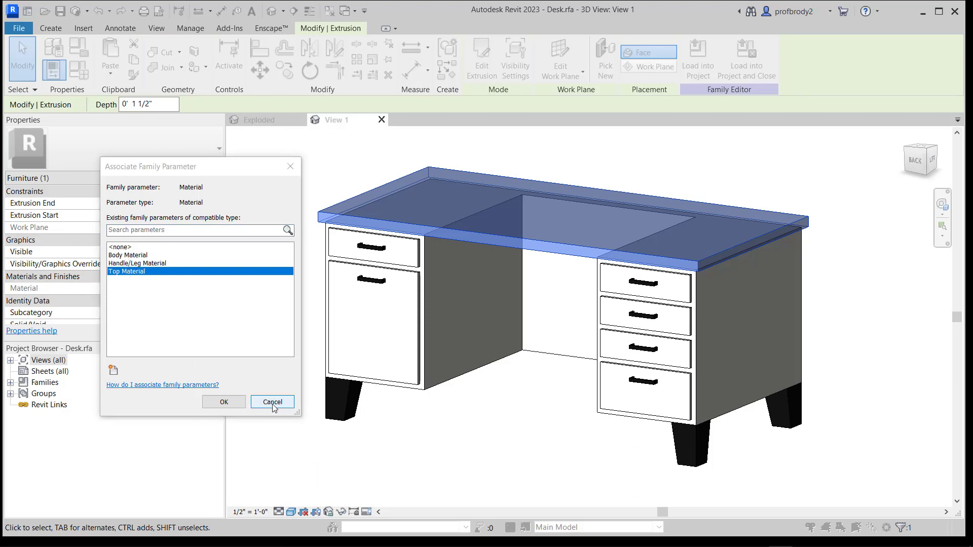
click(223, 401)
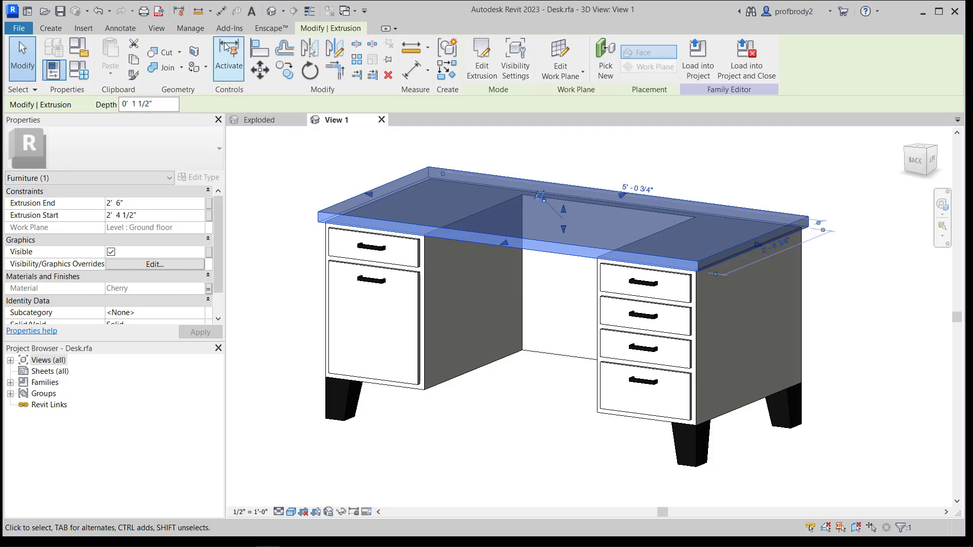
List only the family's in-use materials and examine the appearance of the Cherry material
click(187, 28)
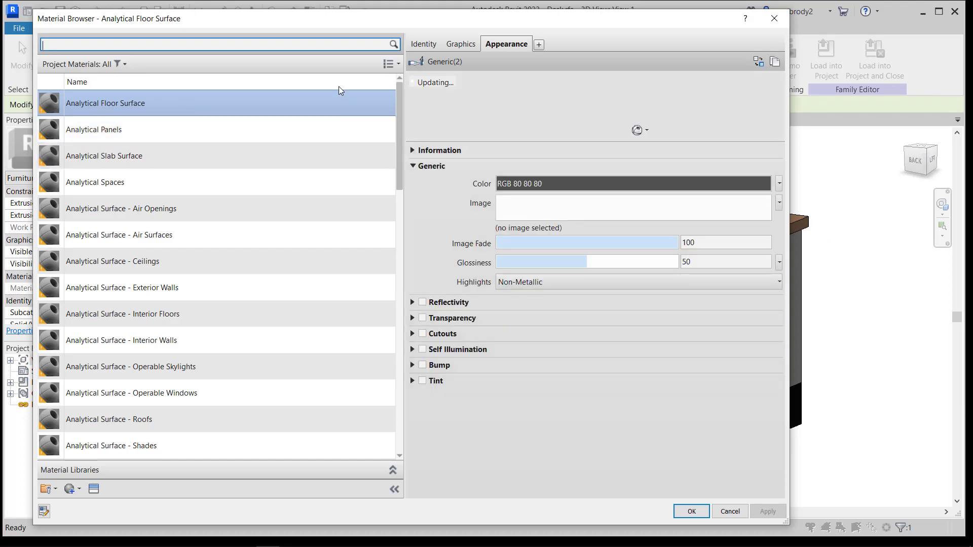
drag(395, 137, 294, 87)
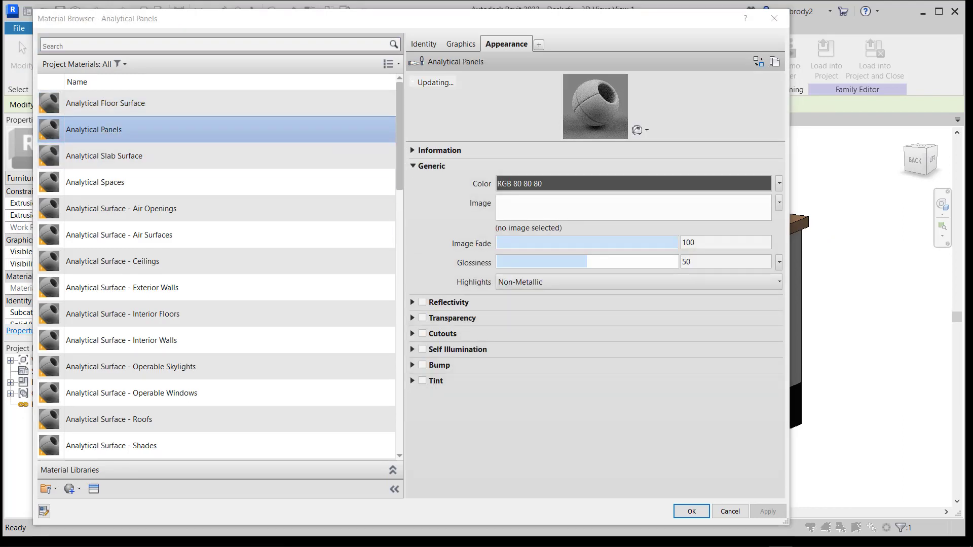
click(399, 65)
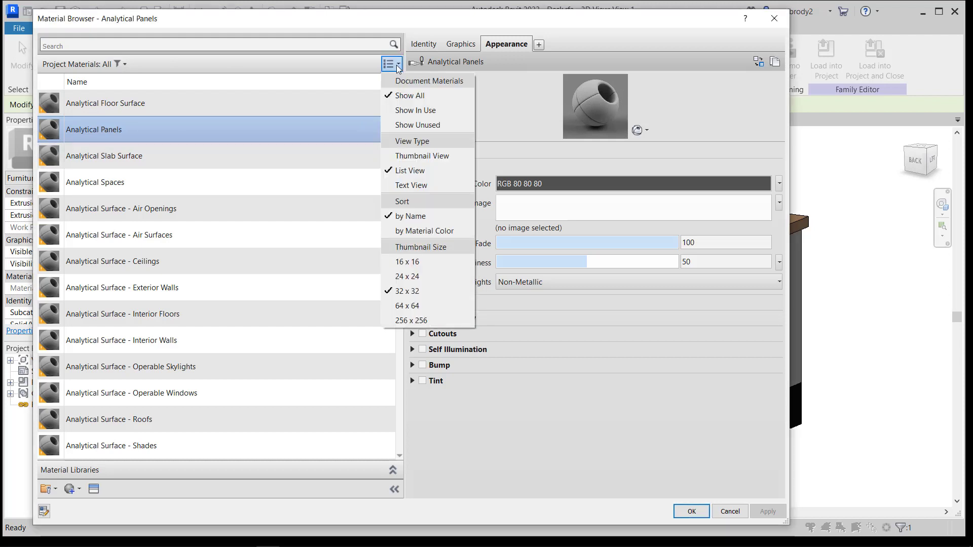
click(405, 110)
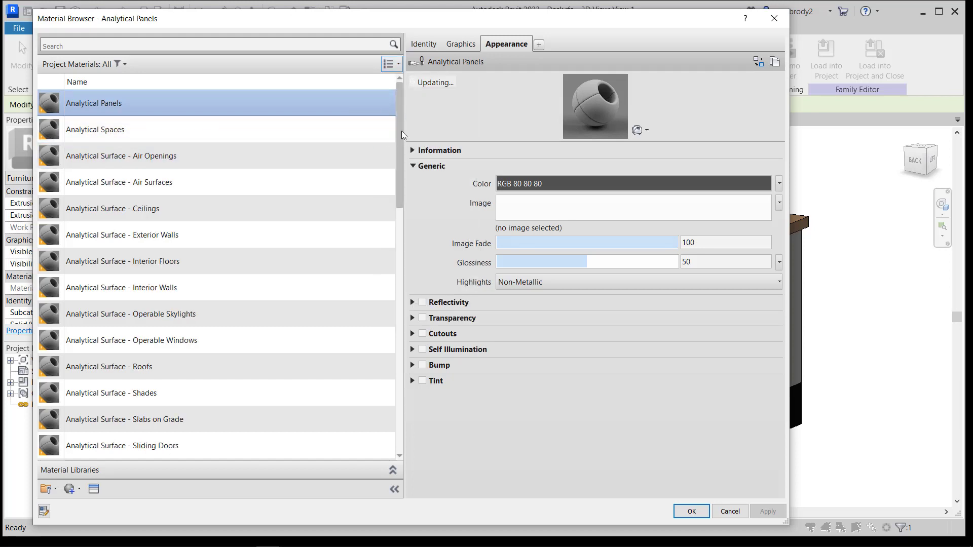
drag(401, 131, 412, 224)
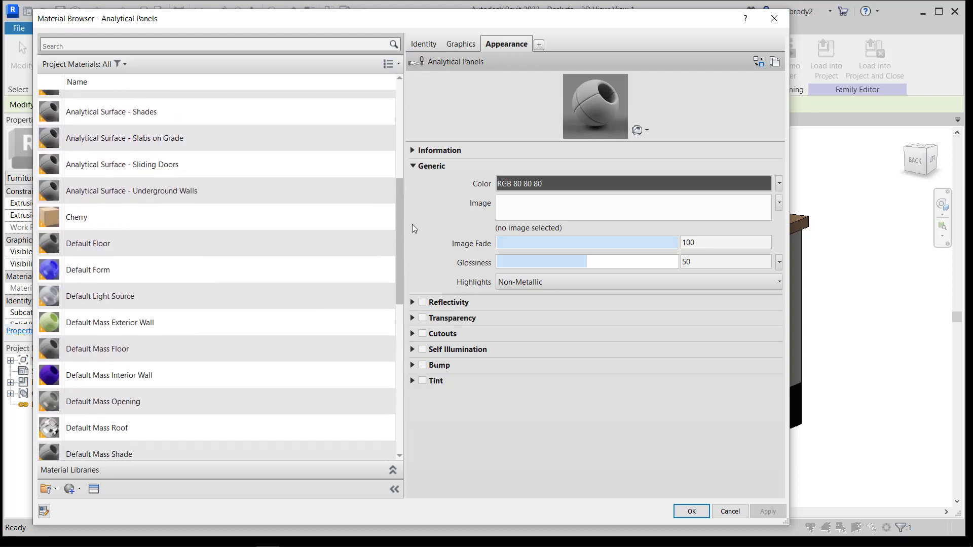
click(141, 209)
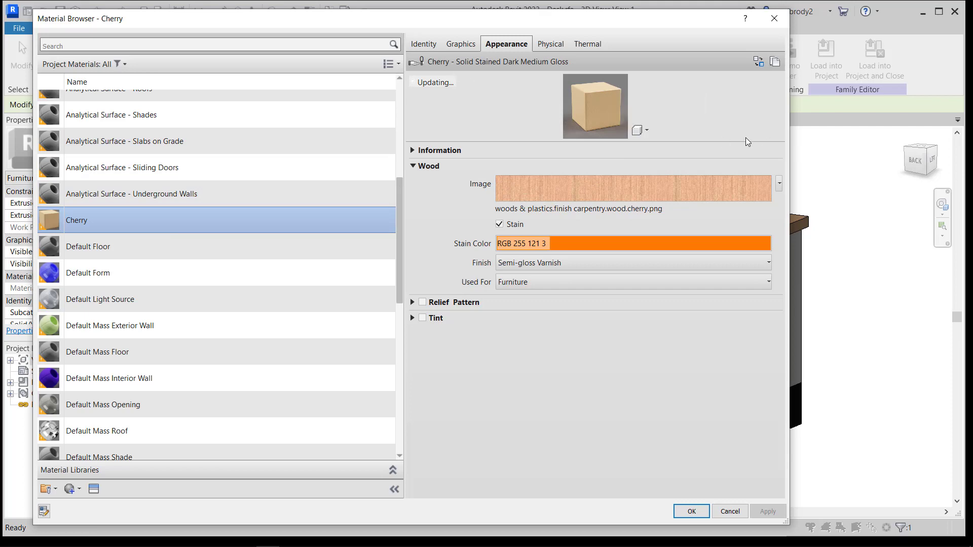
Browse the Appearance Library categories for replacing Cherry's appearance asset, leaving the material as is
click(759, 62)
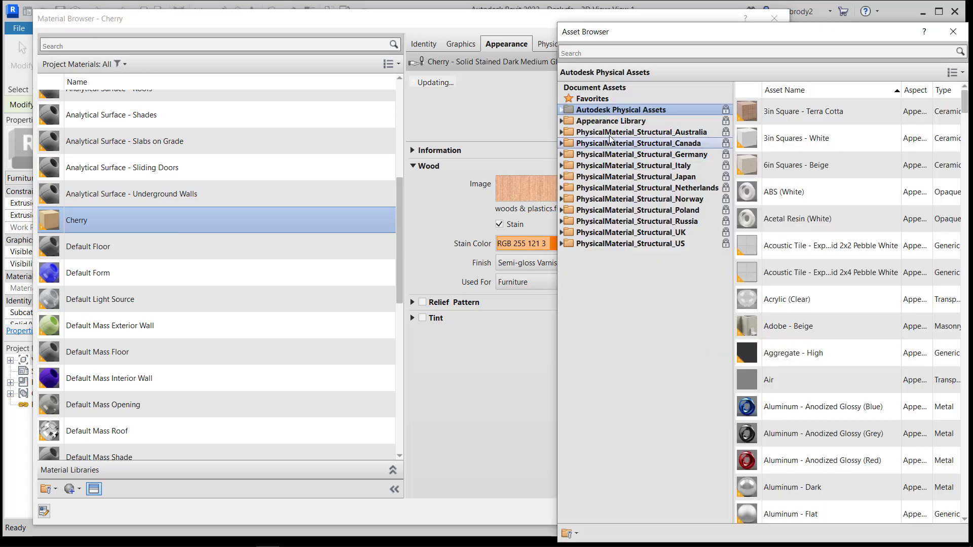
click(562, 121)
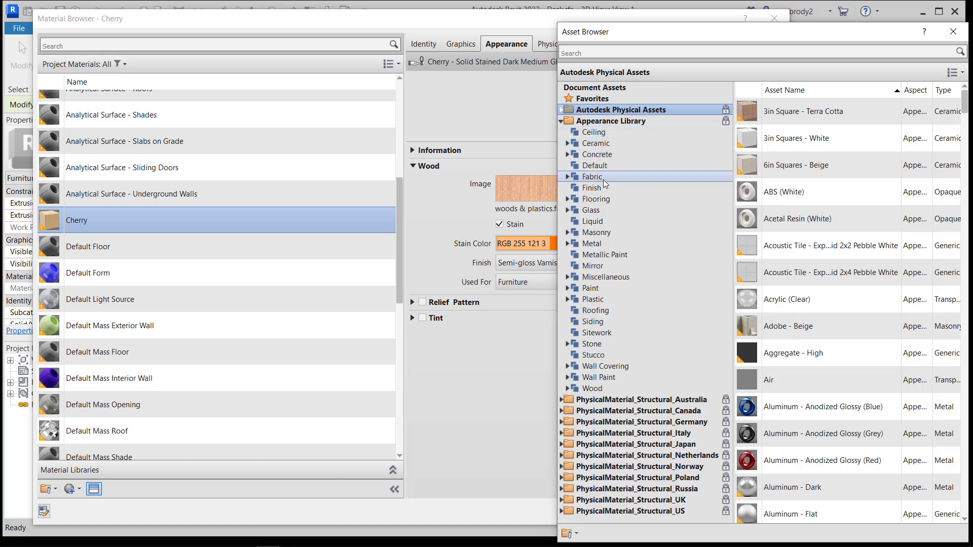
click(953, 33)
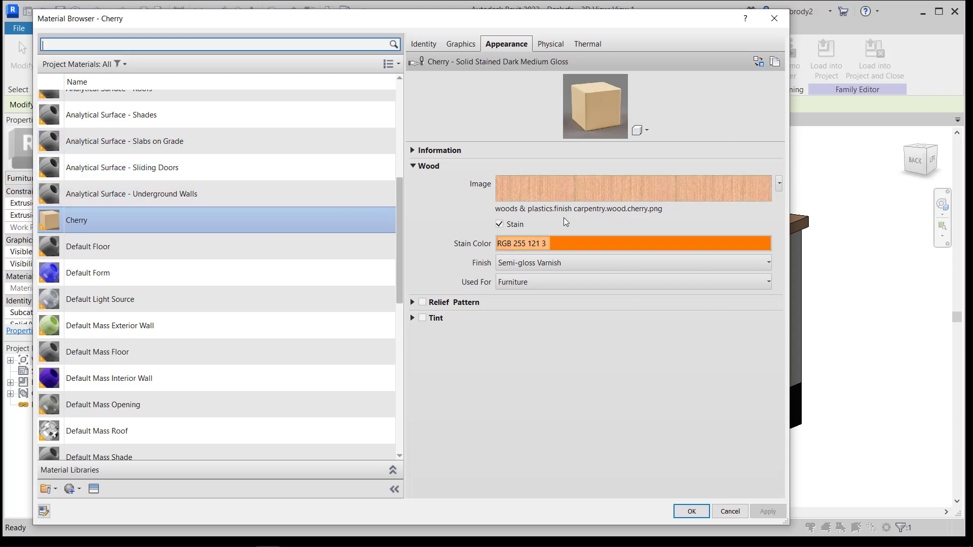
click(774, 18)
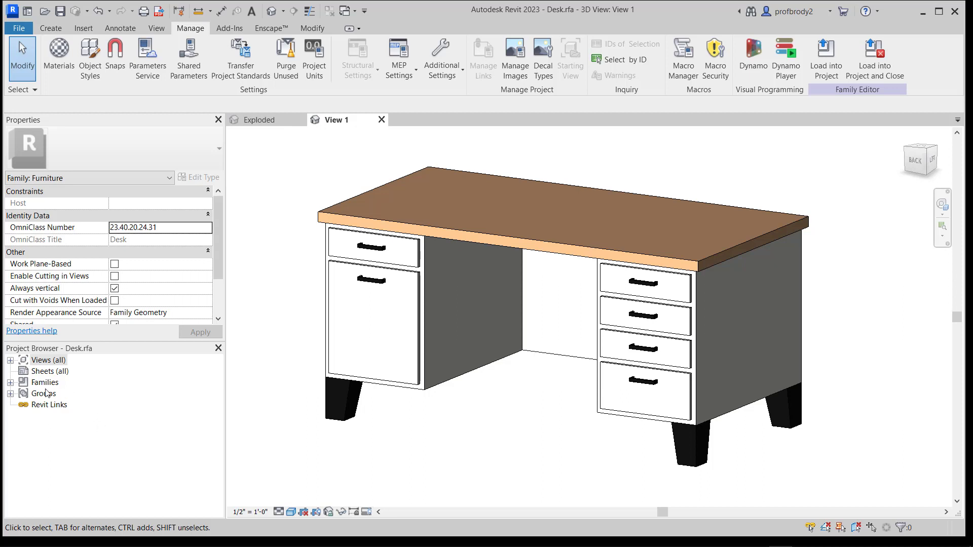
Open the desk family's Ground floor plan view
click(10, 361)
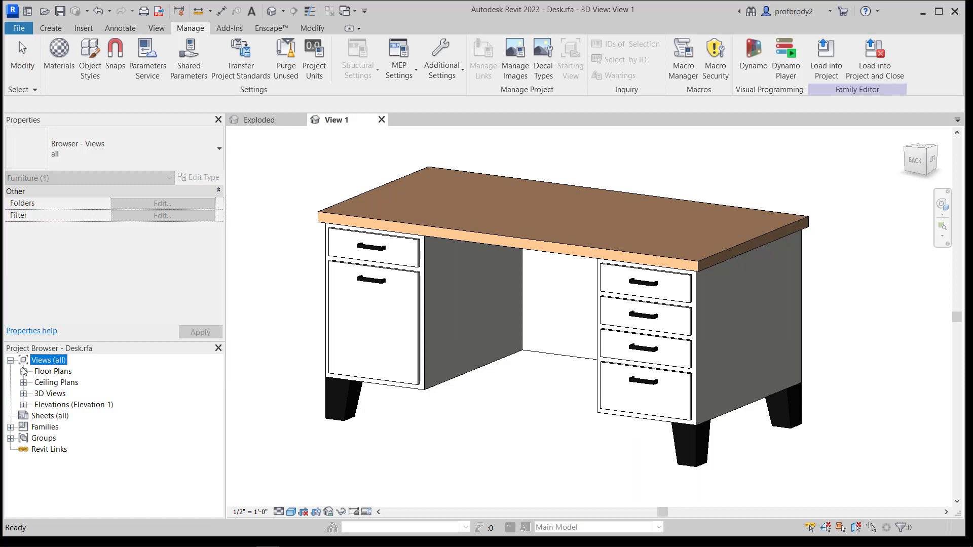
click(24, 372)
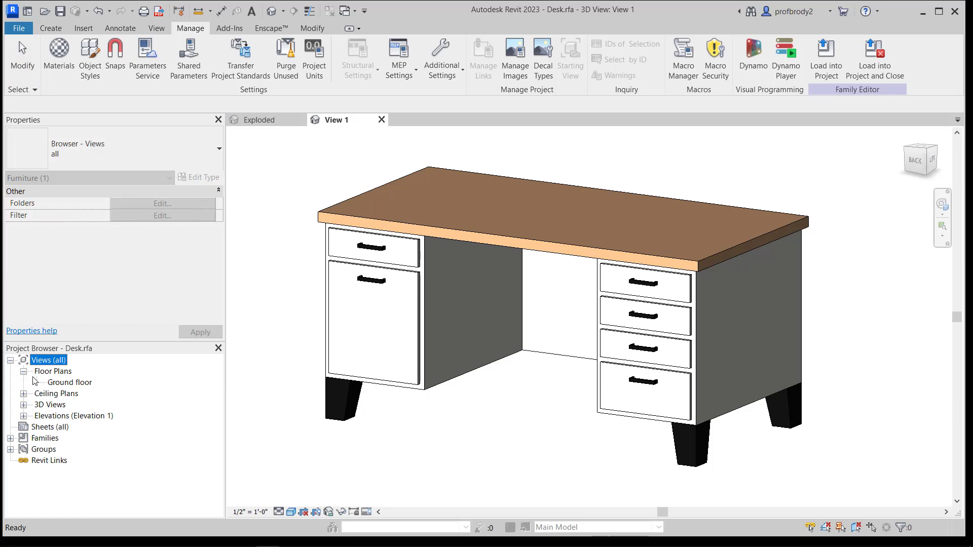
double_click(61, 383)
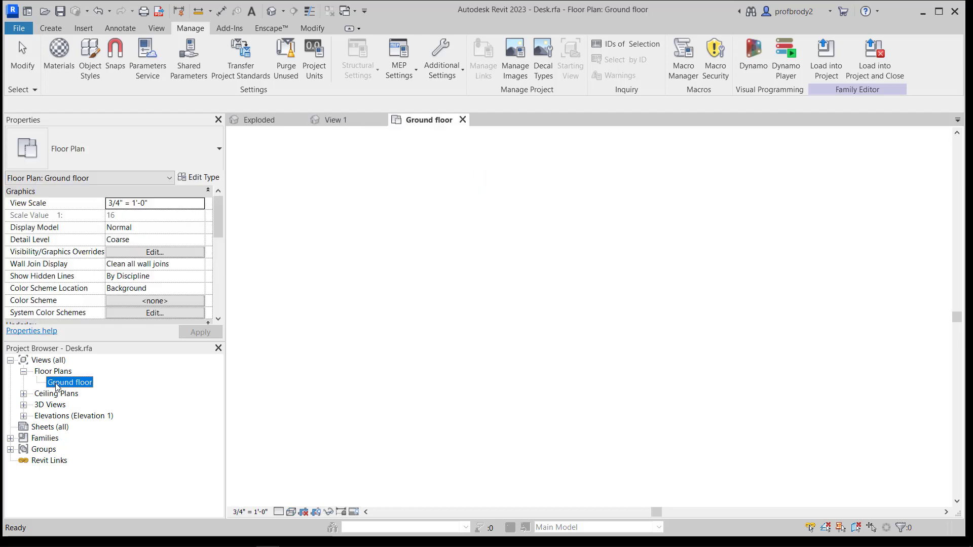
click(327, 404)
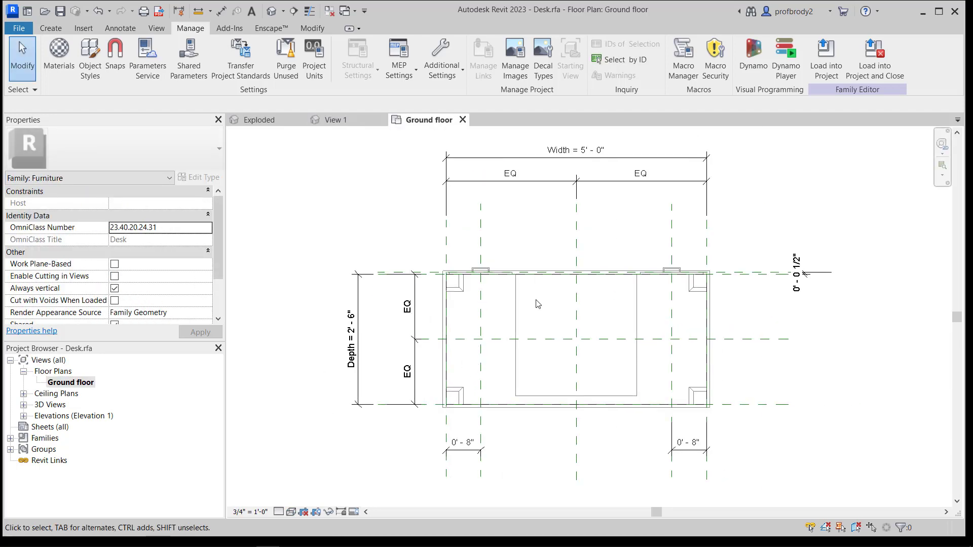
Examine the desk's central vertical reference plane and the dimensions tied to the reference planes in plan
click(578, 247)
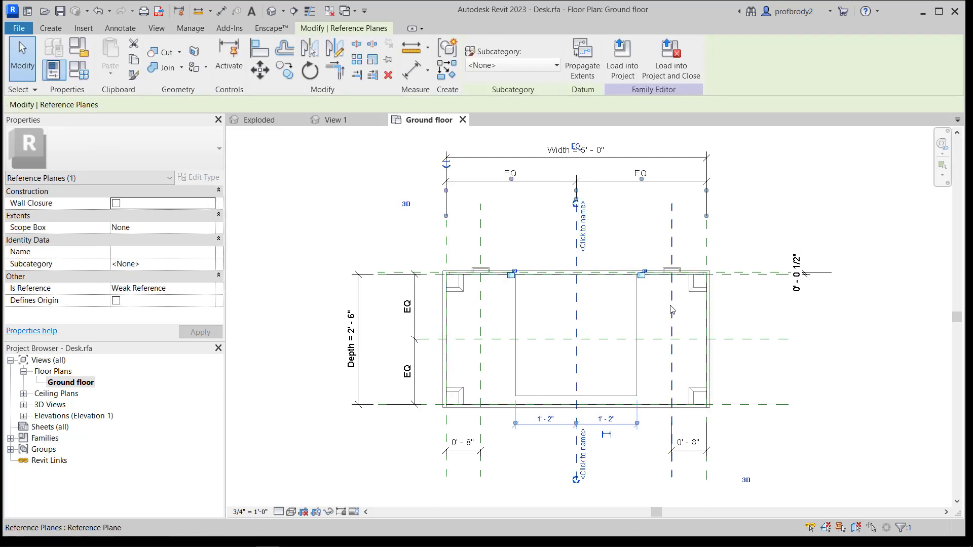
click(51, 28)
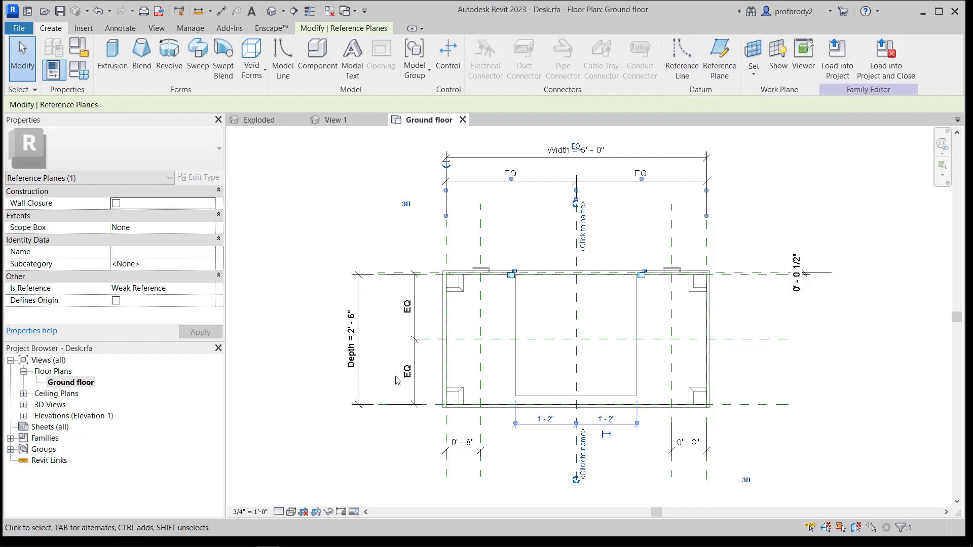
scroll(397, 379, up, 1)
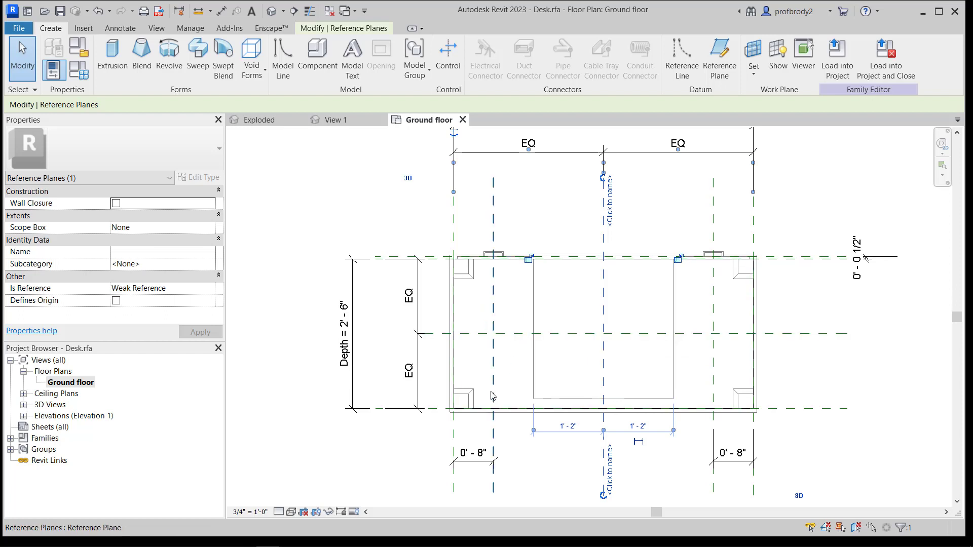
scroll(567, 416, down, 1)
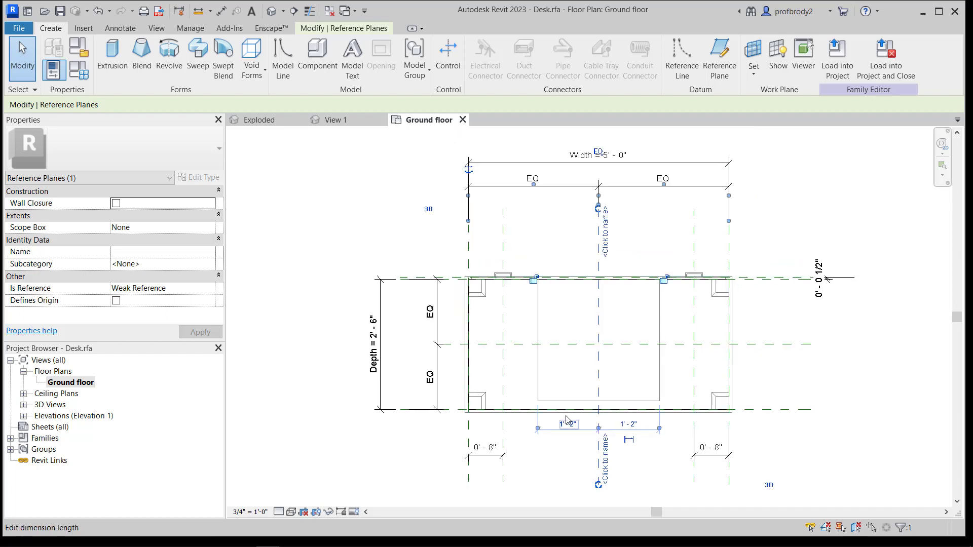
click(394, 203)
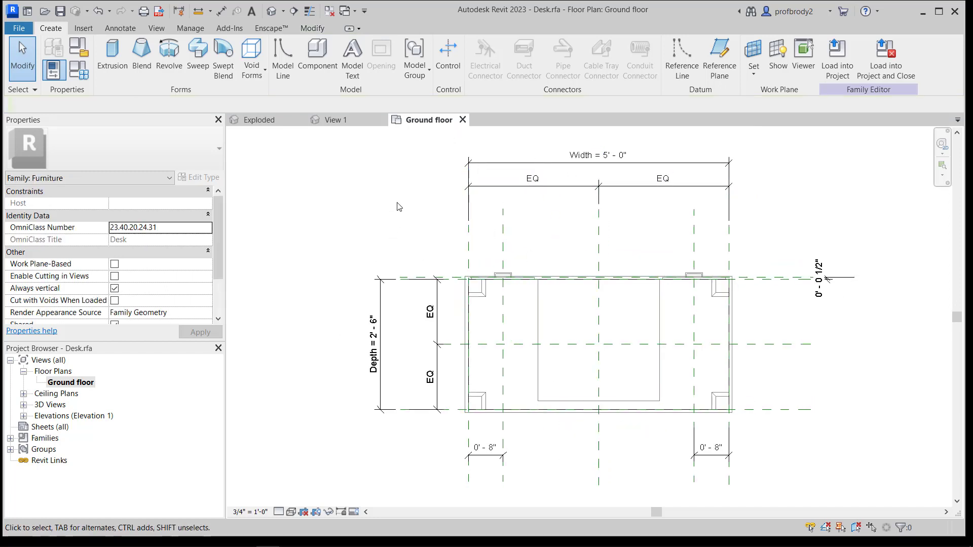
scroll(355, 228, down, 2)
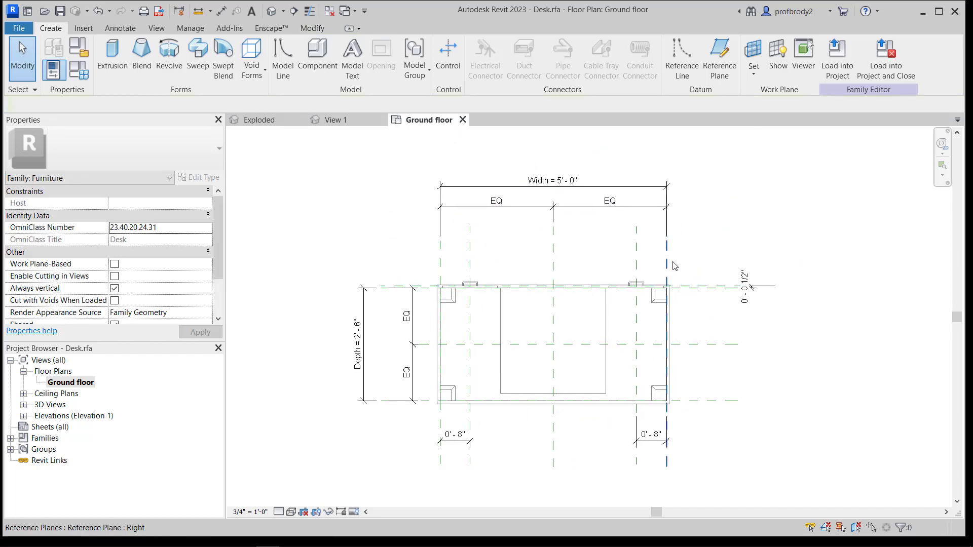
Examine the desk's side reference planes and the Depth dimension in plan, including the settings for creating a new parameter
click(668, 264)
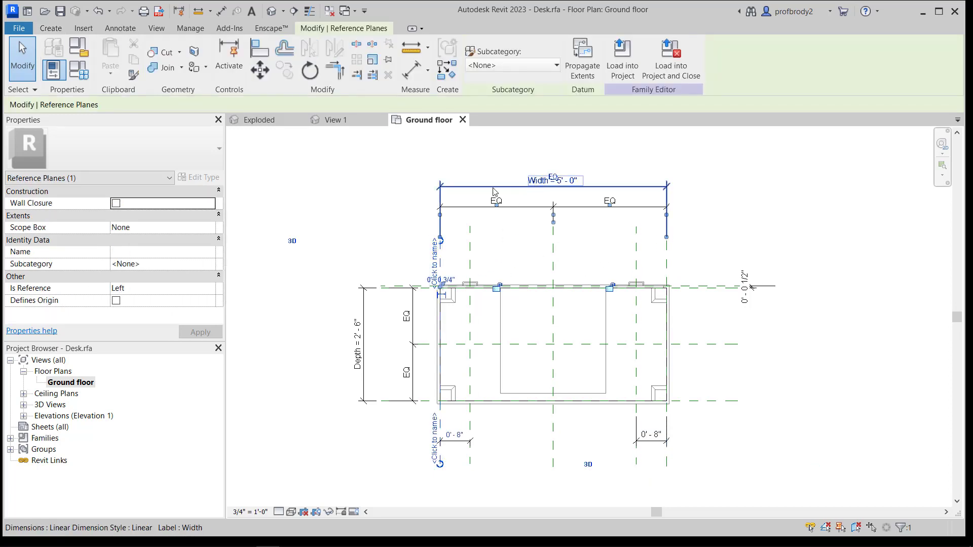
click(332, 345)
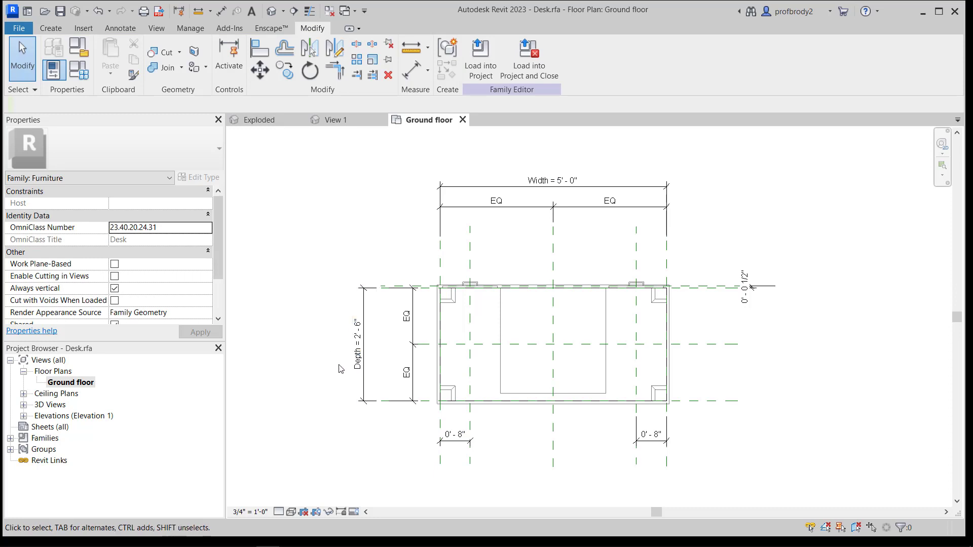
click(366, 381)
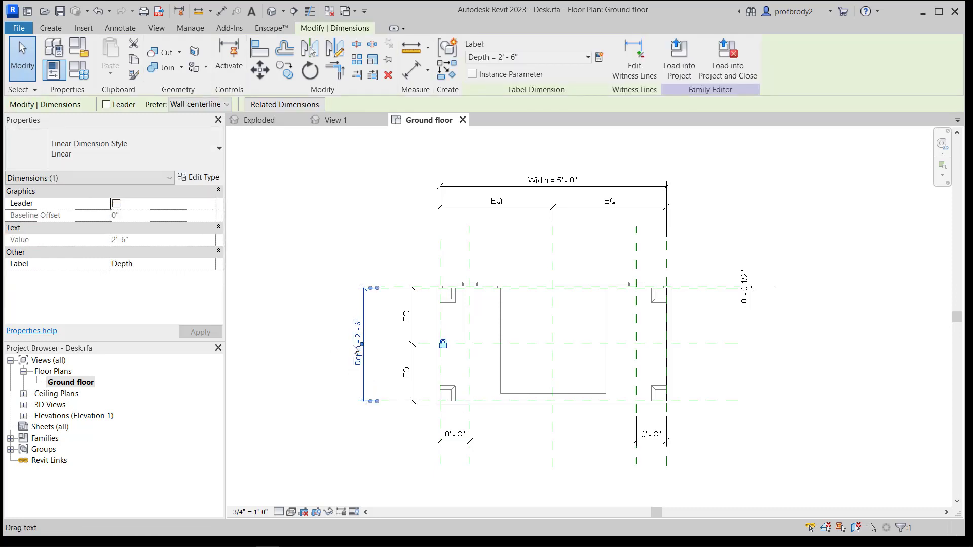
scroll(354, 349, up, 1)
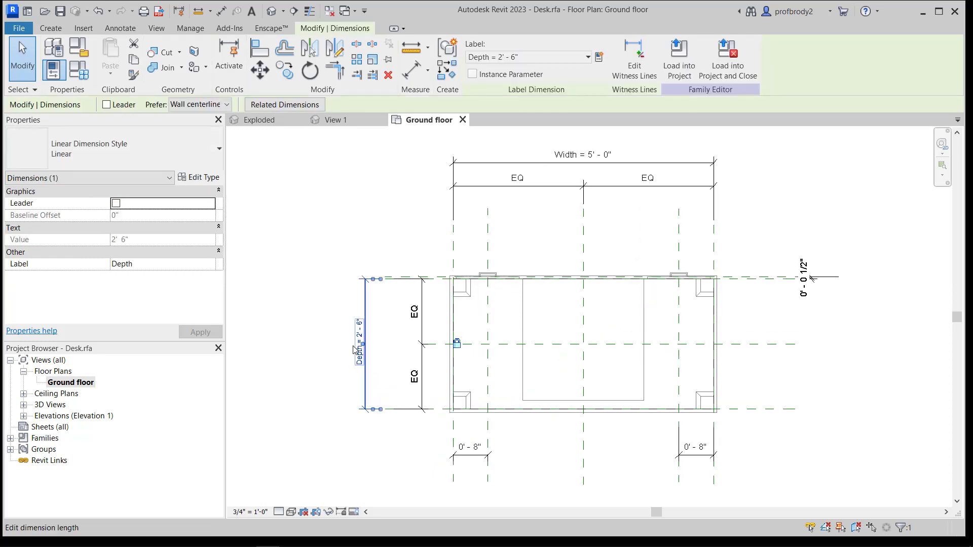
click(599, 59)
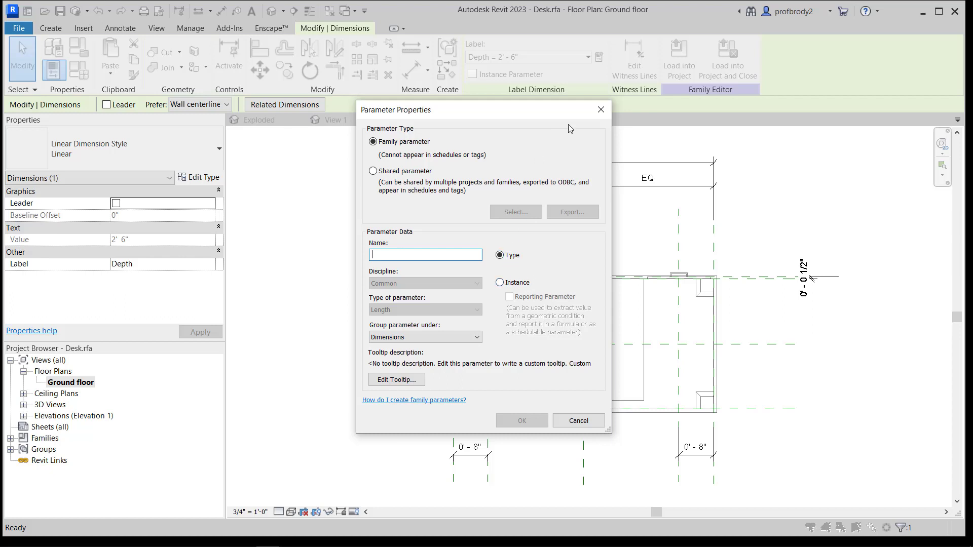
click(601, 109)
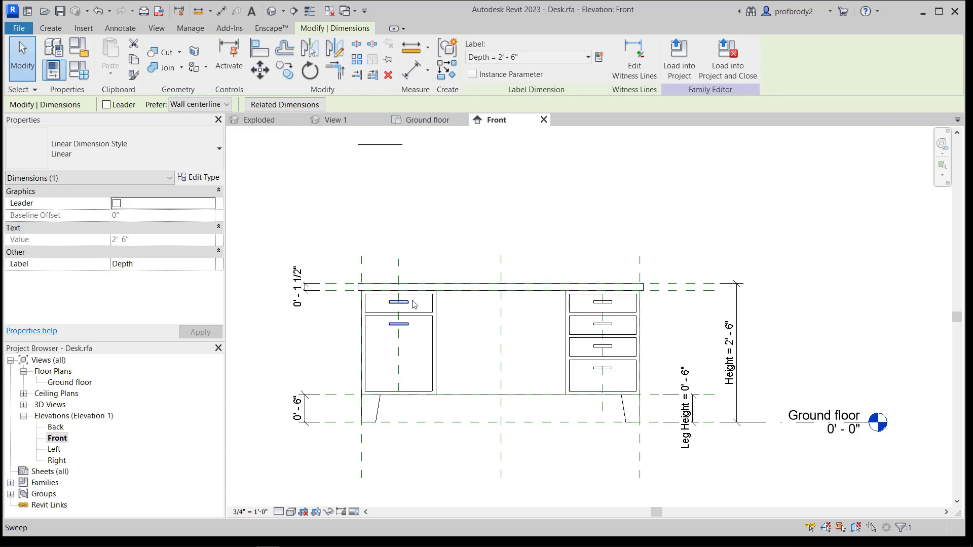
Examine the desktop extrusion in the Front elevation
click(483, 287)
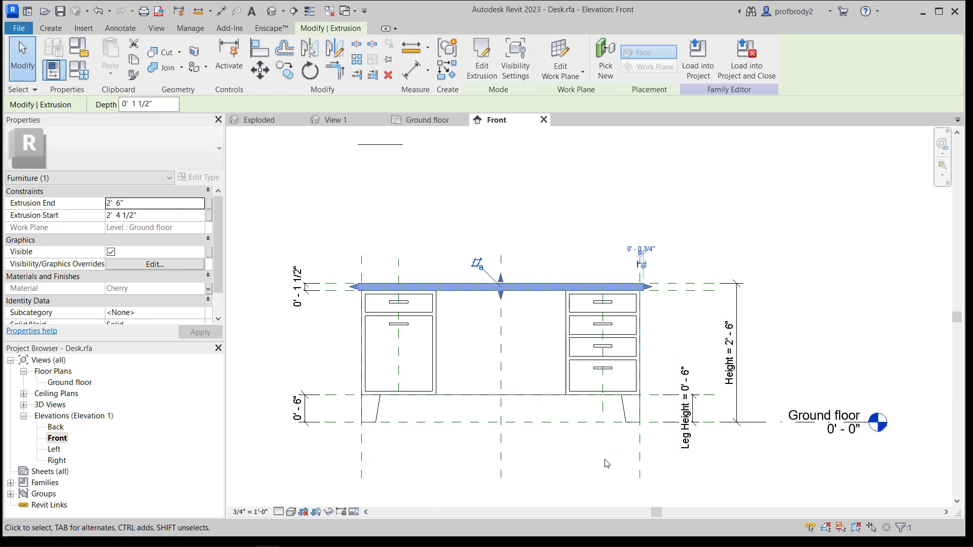
click(452, 234)
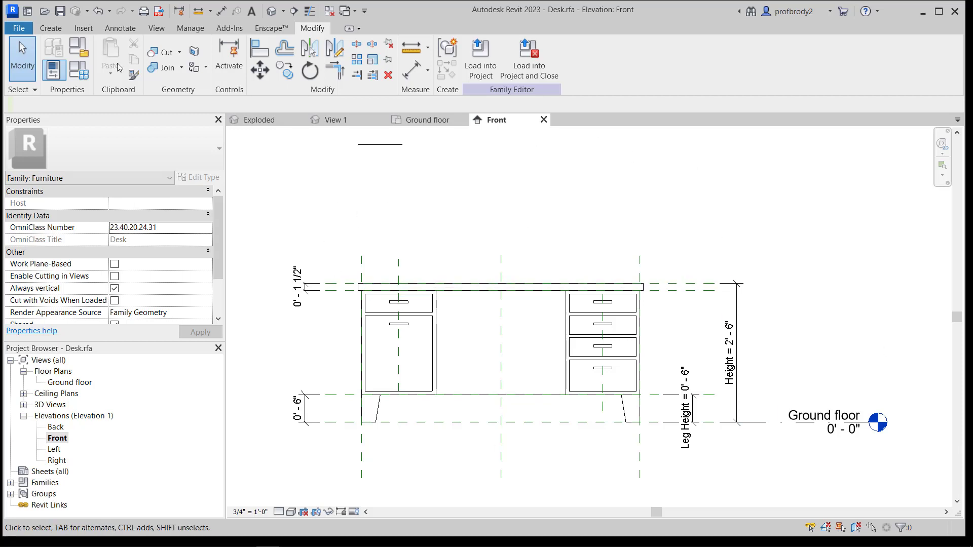
Review the family category list and the family parameters, leaving without saving any changes
click(80, 47)
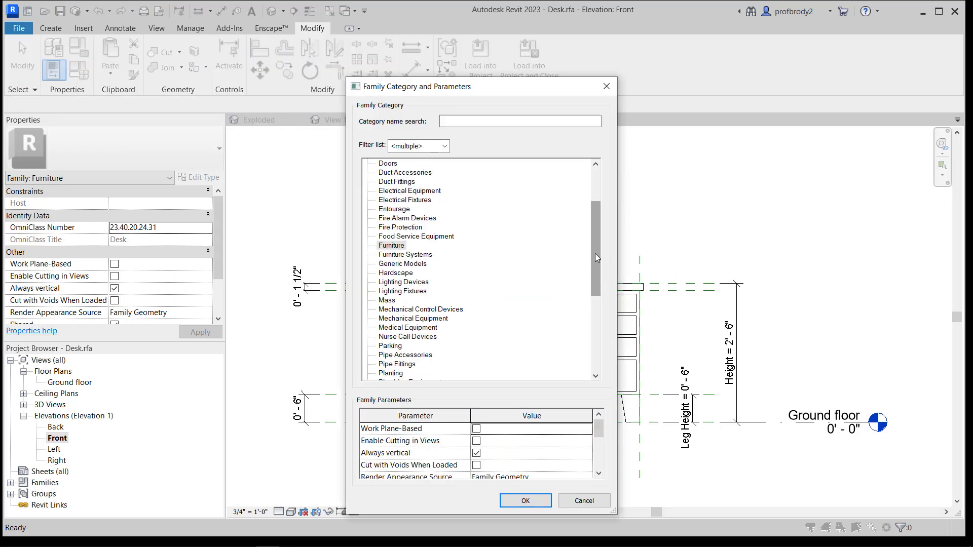
drag(595, 254, 591, 231)
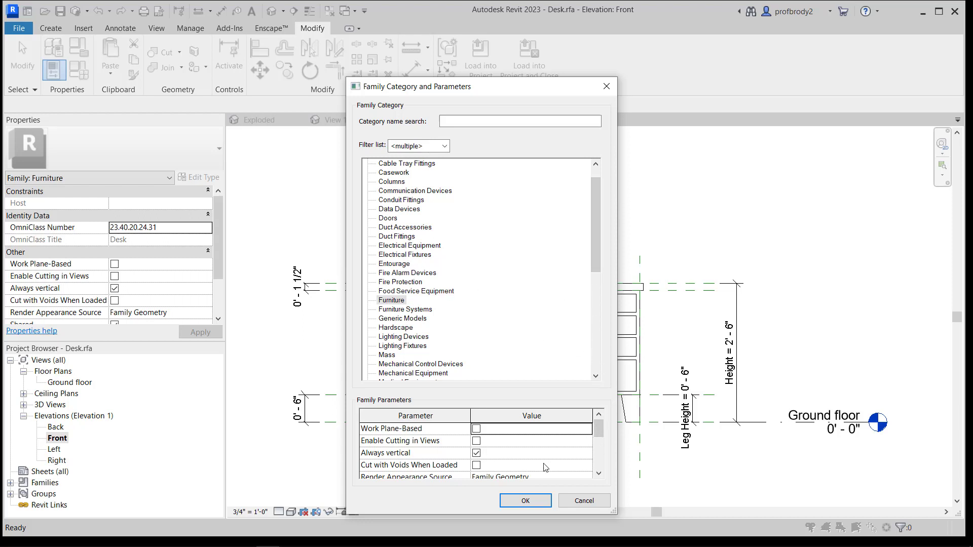
mouse_move(599, 431)
mouse_down()
mouse_move(600, 440)
mouse_move(599, 430)
mouse_up()
mouse_move(599, 431)
mouse_down()
mouse_move(602, 459)
mouse_move(602, 444)
mouse_up()
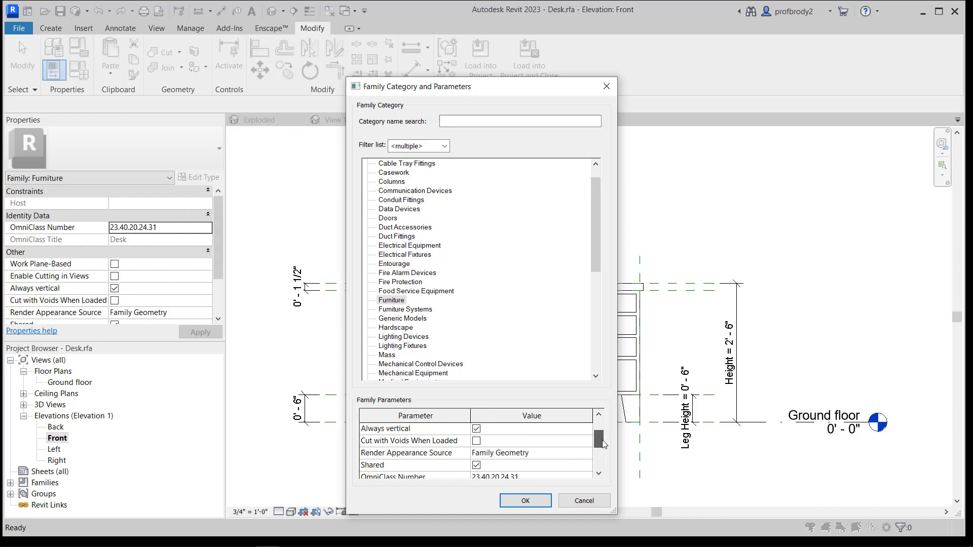
click(588, 506)
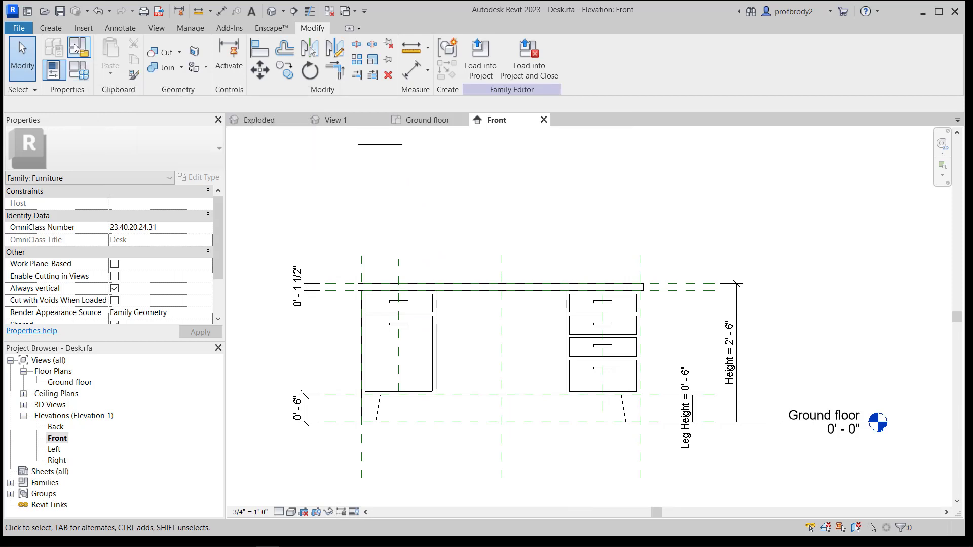
Compare the parameters of the 60" x 30", 60" x 30" Student and 72" x 36" family types, especially Depth and Width
click(80, 74)
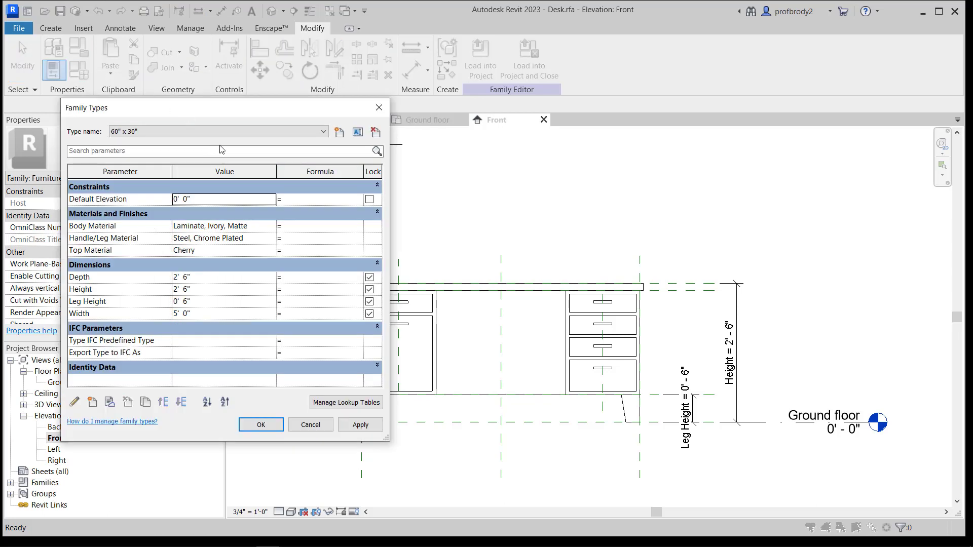
click(322, 133)
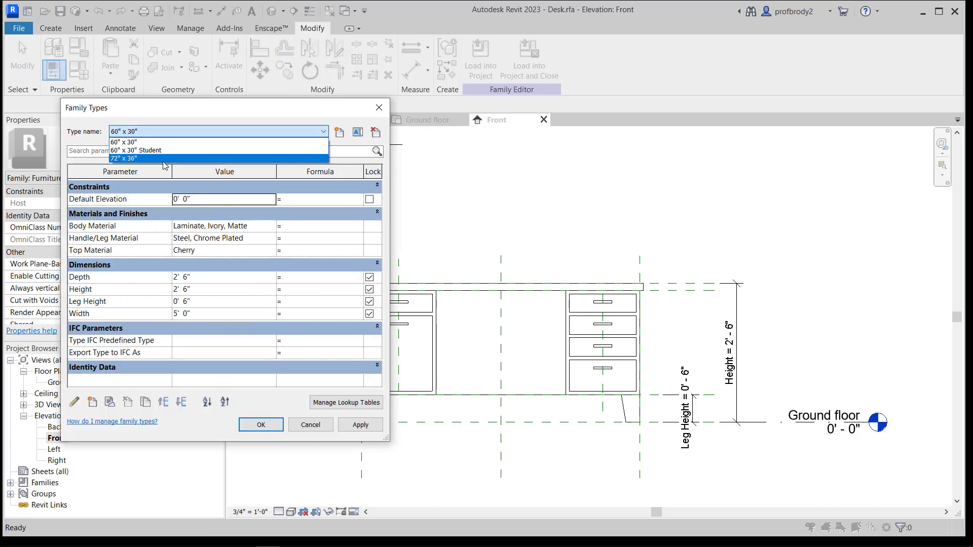
click(161, 144)
click(151, 133)
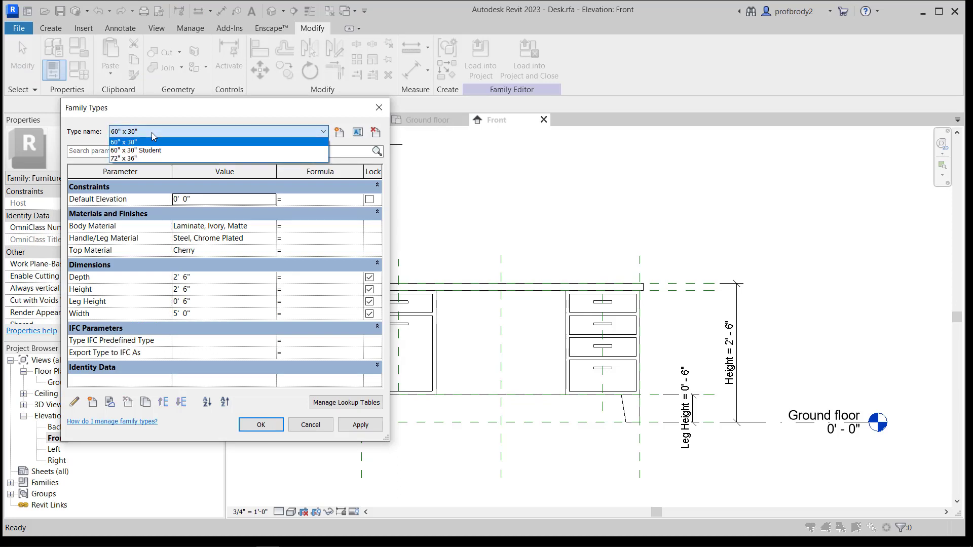
click(156, 150)
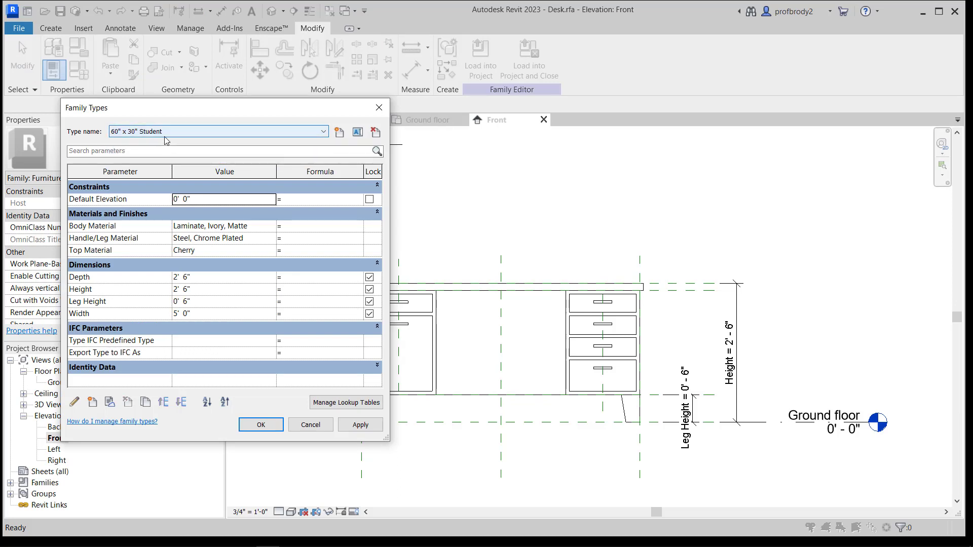
click(167, 133)
click(162, 158)
click(197, 281)
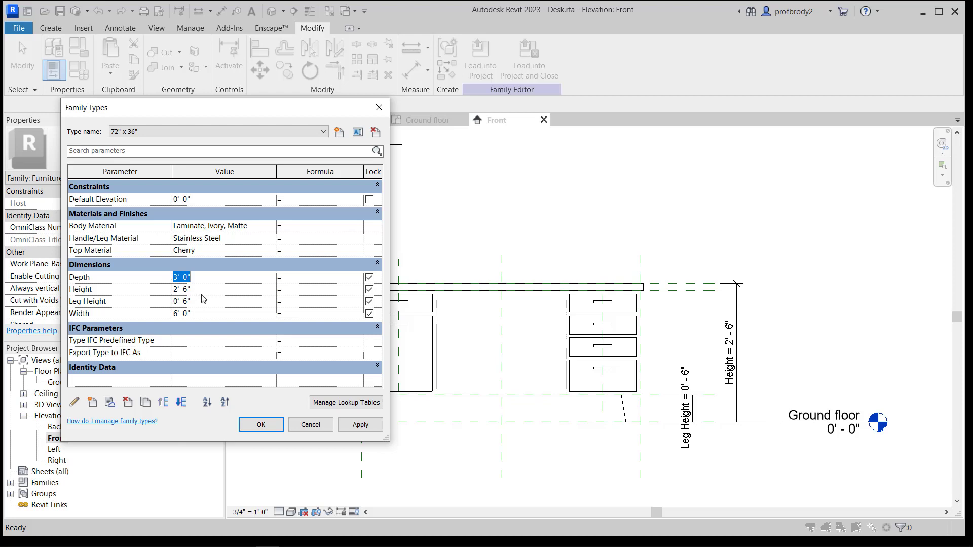
click(203, 313)
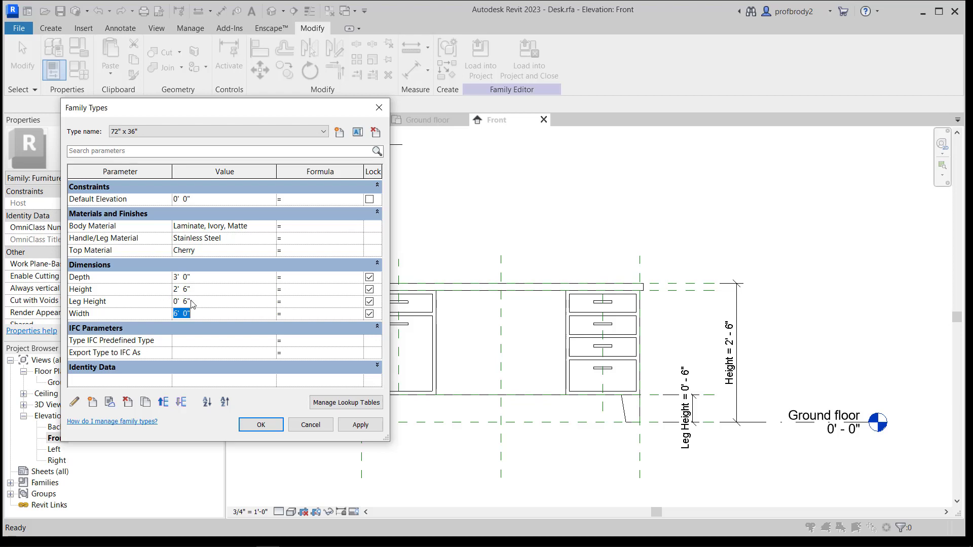
Switch back to the 60" x 30" family type and examine its Width value
click(202, 131)
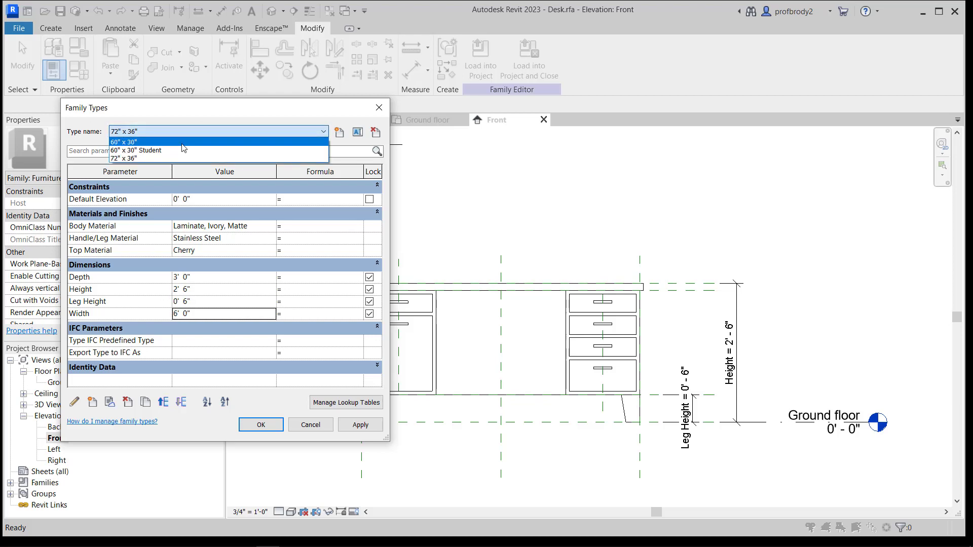
click(184, 142)
click(194, 317)
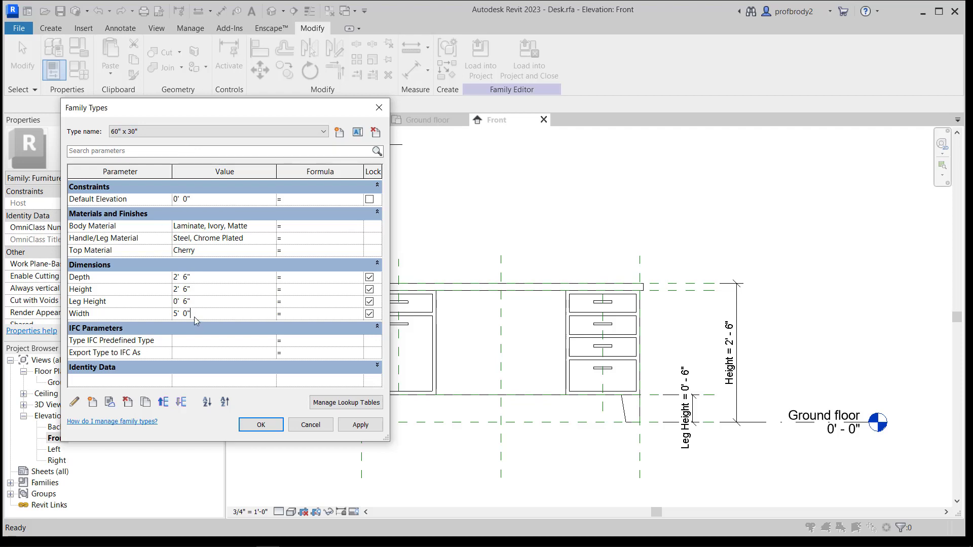
drag(201, 314, 172, 310)
Create a new family type named 100"x36" from the 60" x 30" type
click(343, 136)
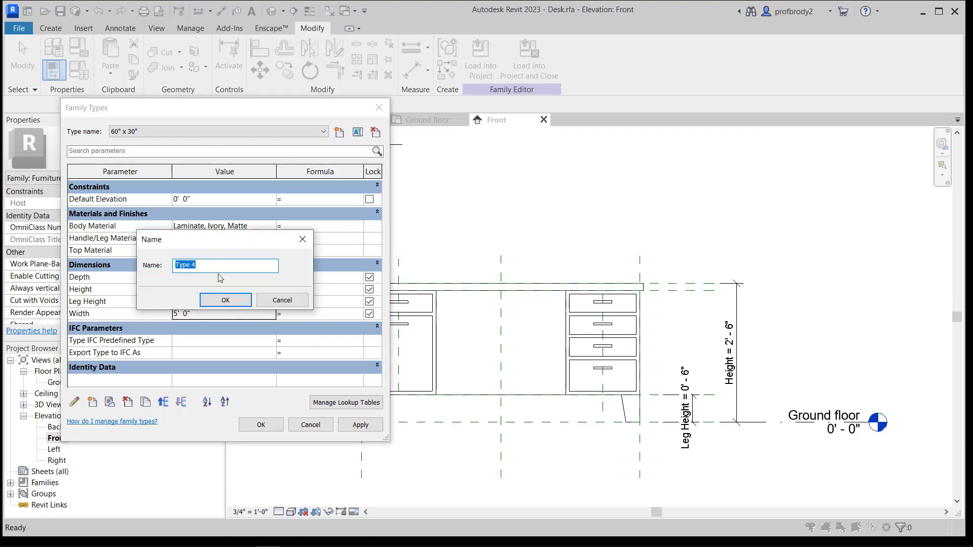
text(100"x36")
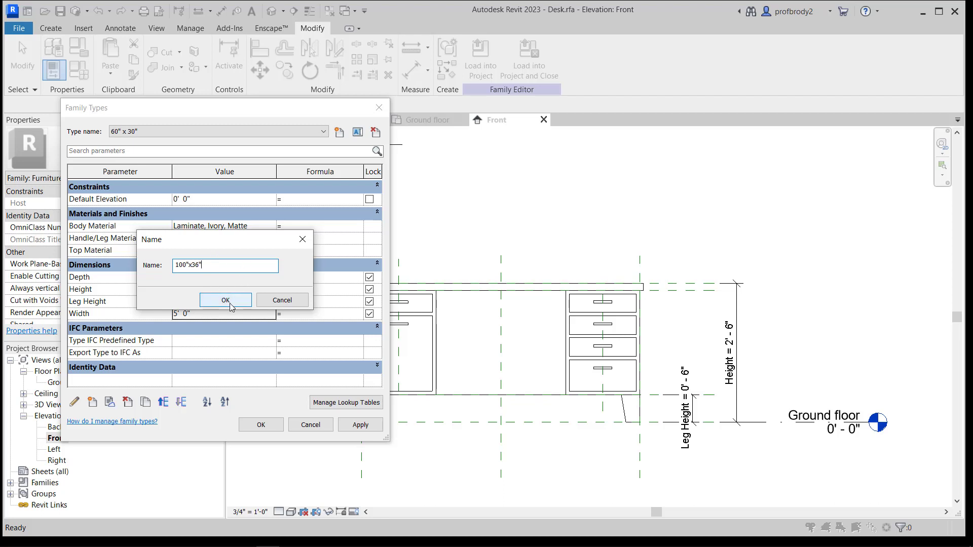
click(230, 303)
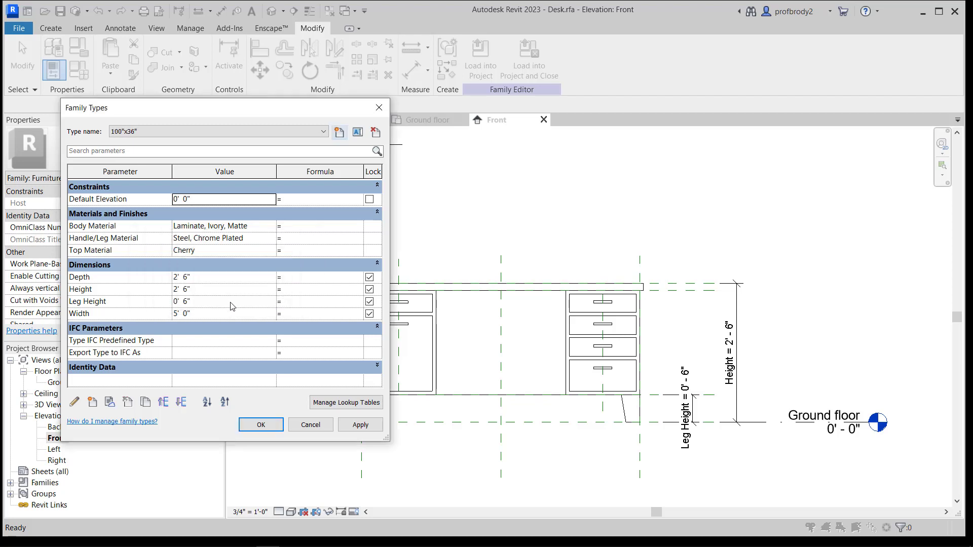
Set the Width of the 100"x36" type to 100 inches and apply it to the desk
click(199, 315)
text(100)
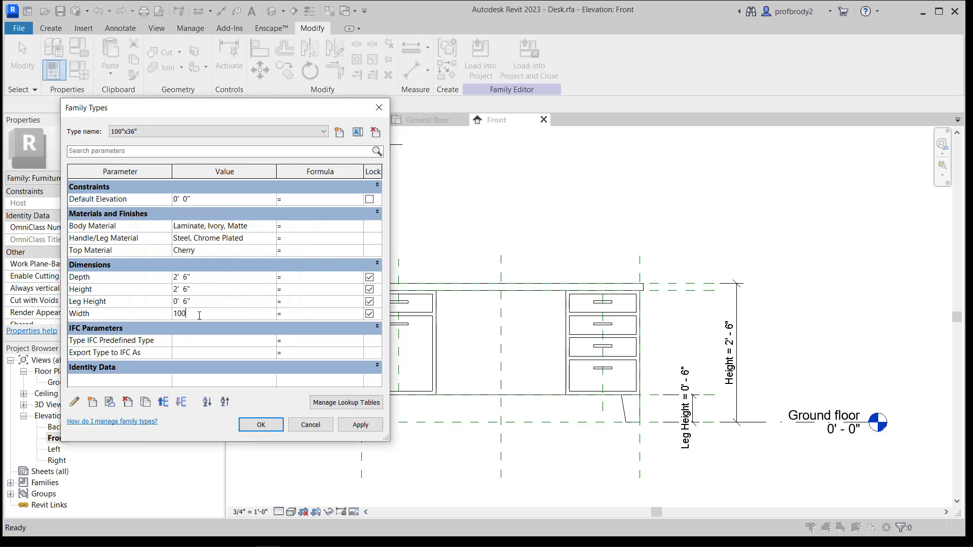
click(363, 428)
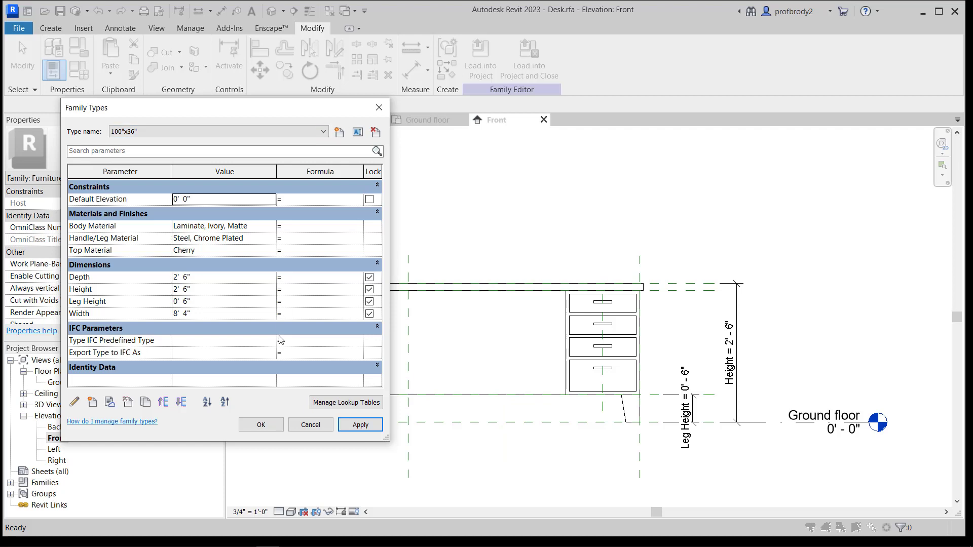
click(261, 424)
Examine the widened desk and its outer vertical reference planes in the Front elevation
scroll(419, 408, down, 2)
middle_drag(420, 409, 486, 406)
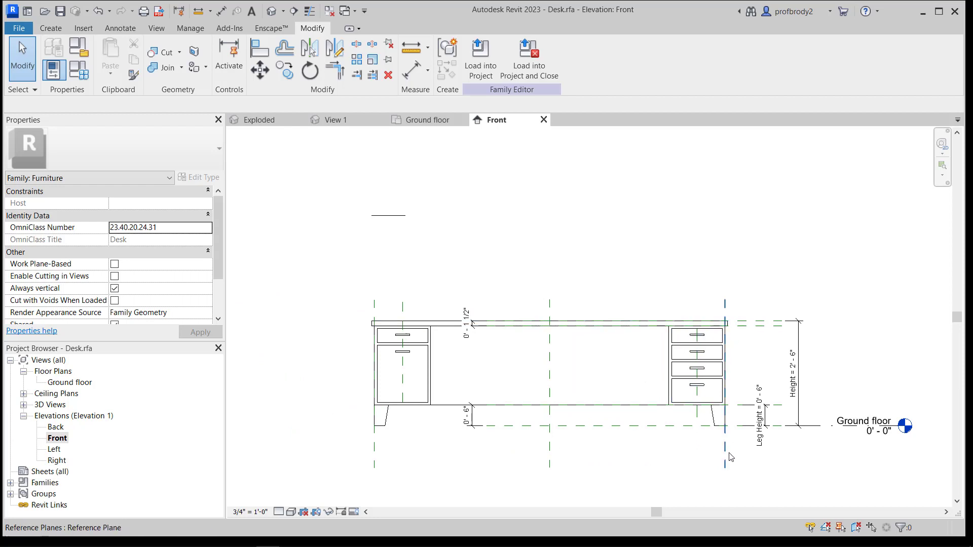
scroll(487, 453, up, 2)
middle_drag(487, 452, 468, 431)
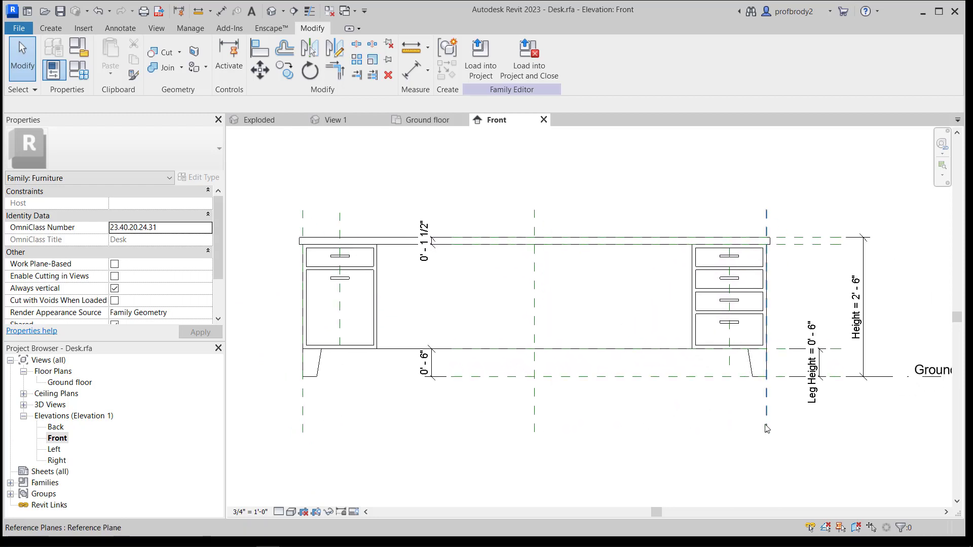
click(767, 428)
click(303, 428)
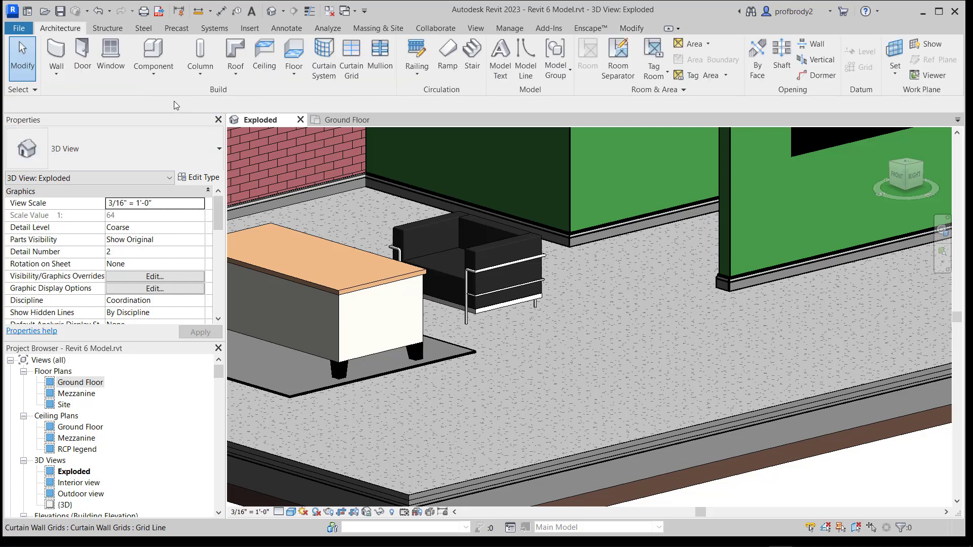
Create a new family from the Furniture.rft template in the English-Imperial folder
click(153, 77)
click(18, 30)
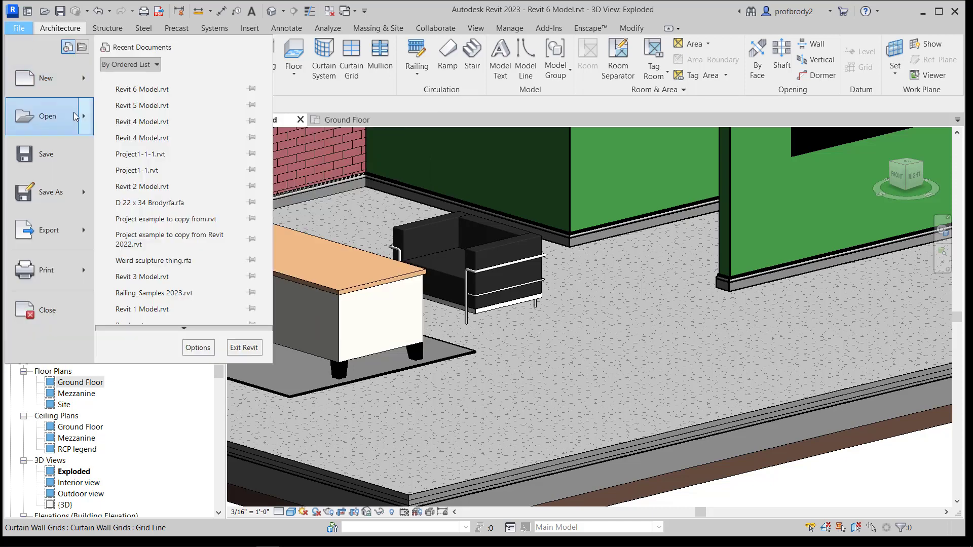
mouse_move(89, 84)
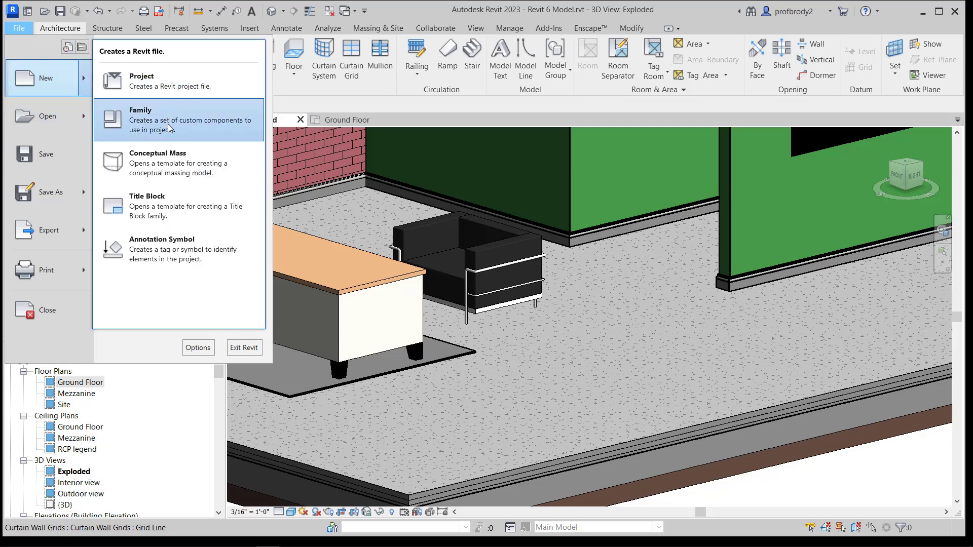
click(142, 107)
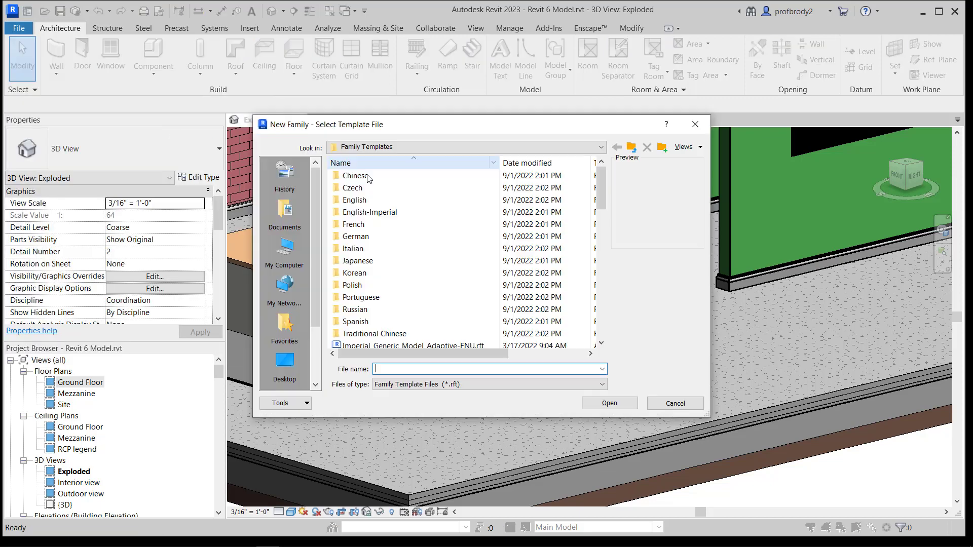
double_click(420, 212)
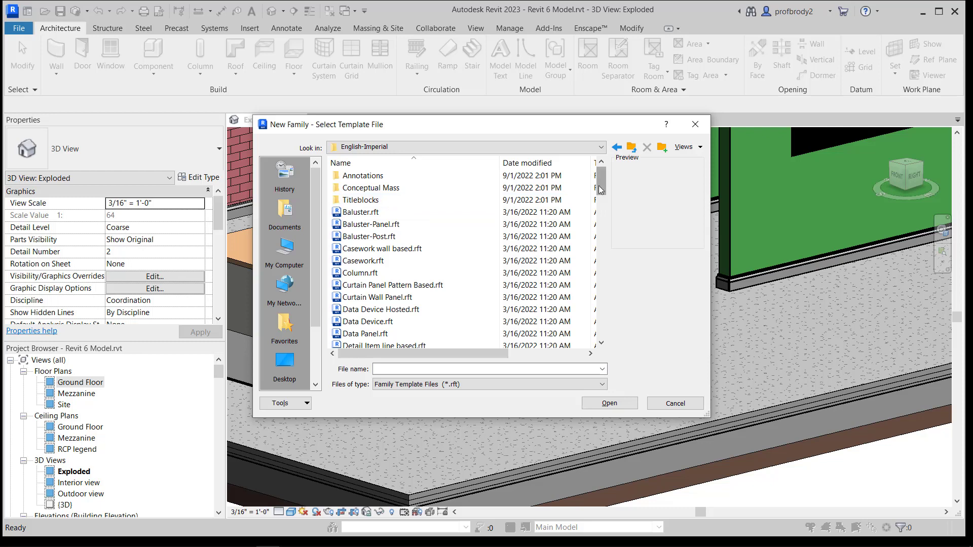
scroll(601, 188, down, 8)
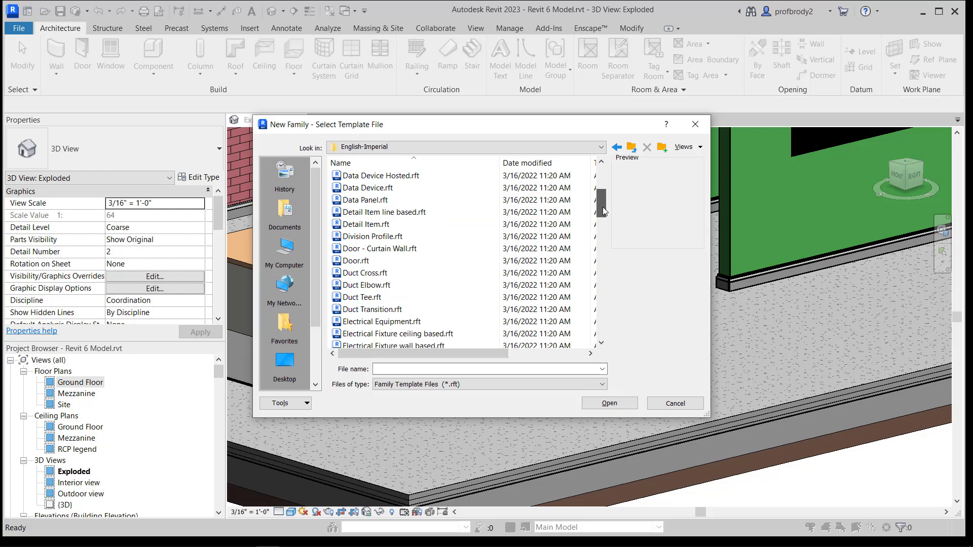
click(361, 261)
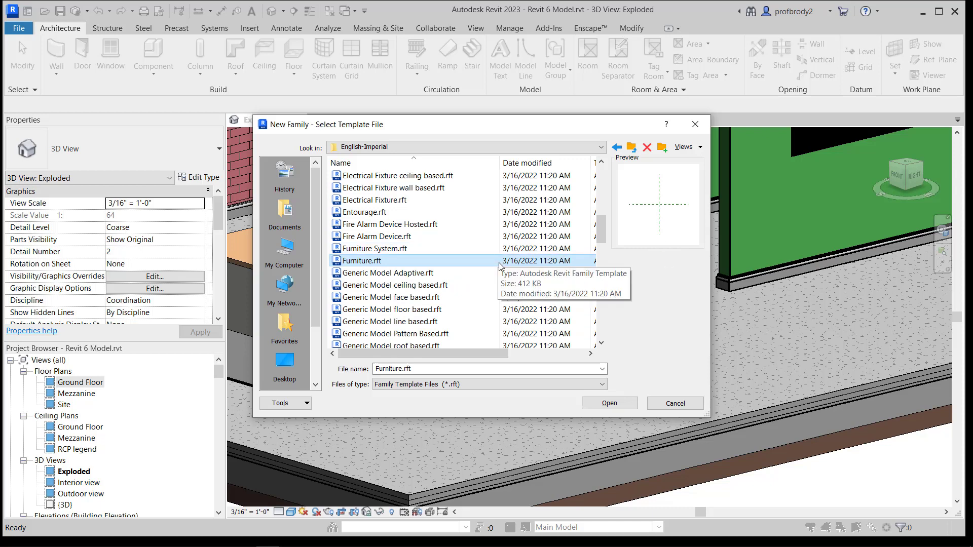
click(610, 404)
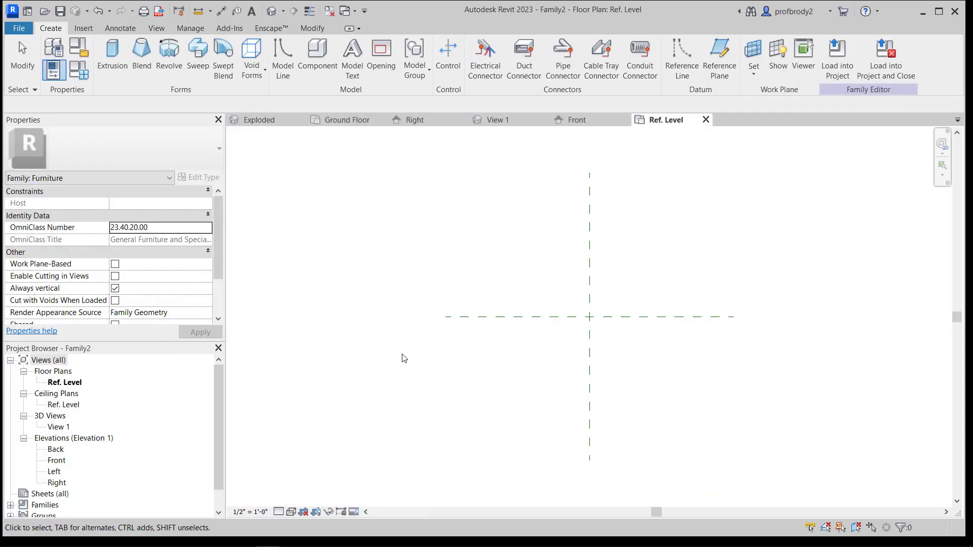
Extrude a circle of 1'-6" radius, centred on the reference plane intersection, to a depth of 1' 0"
click(121, 63)
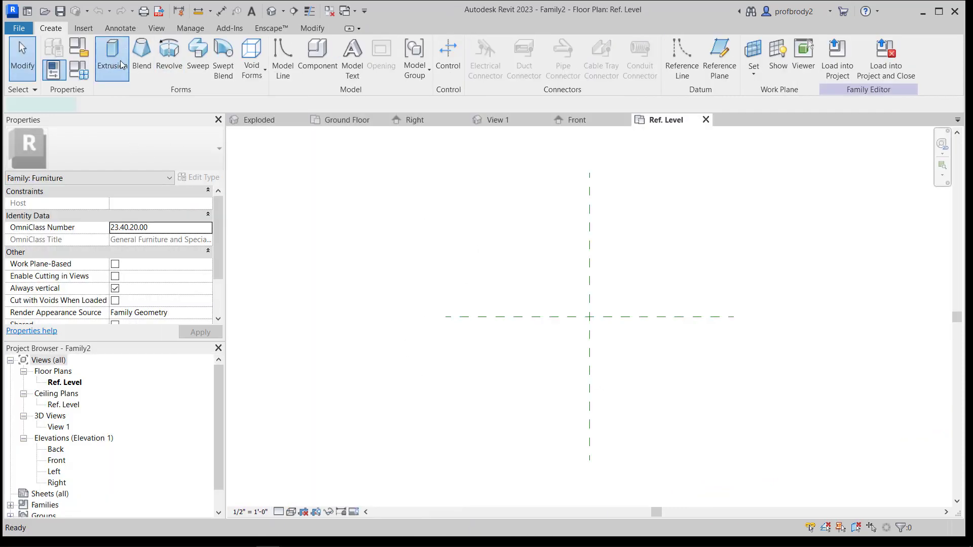
click(555, 46)
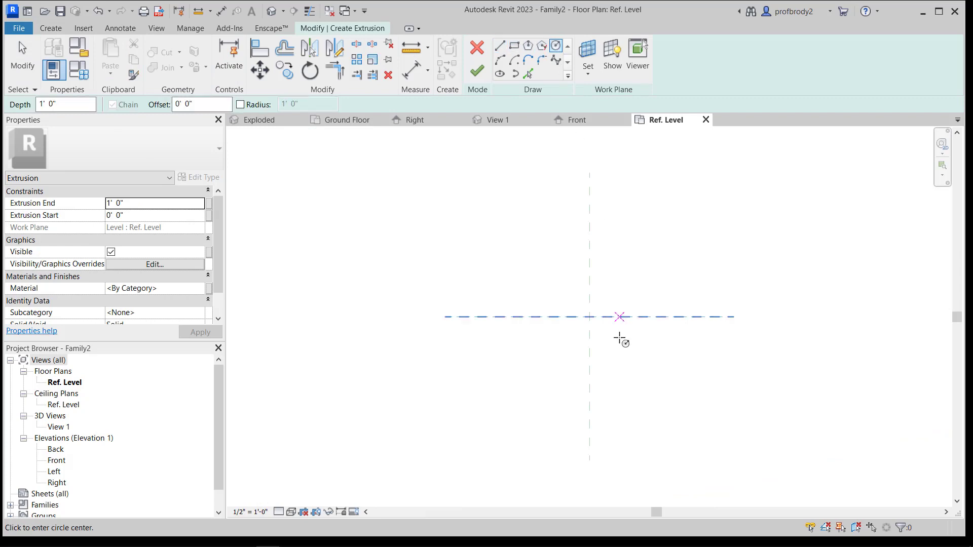
click(589, 317)
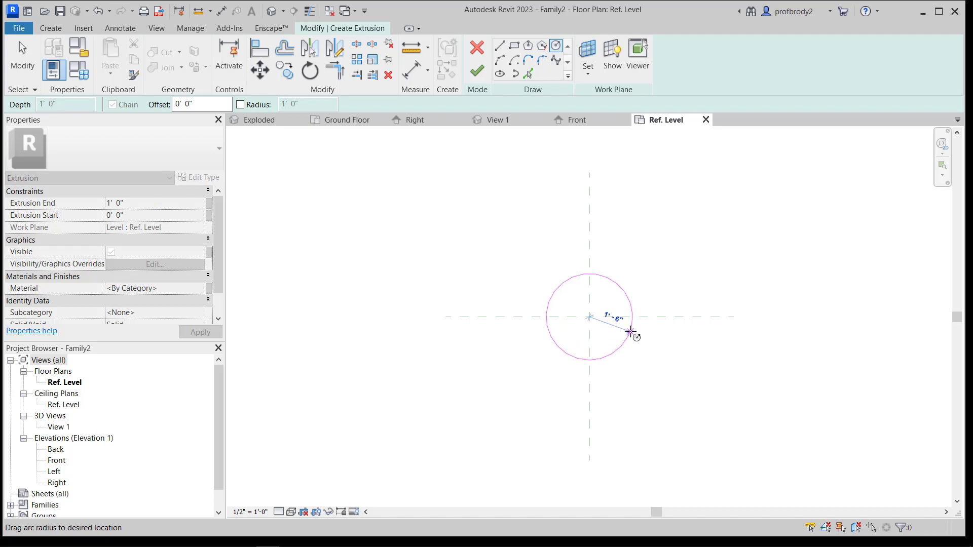
click(629, 331)
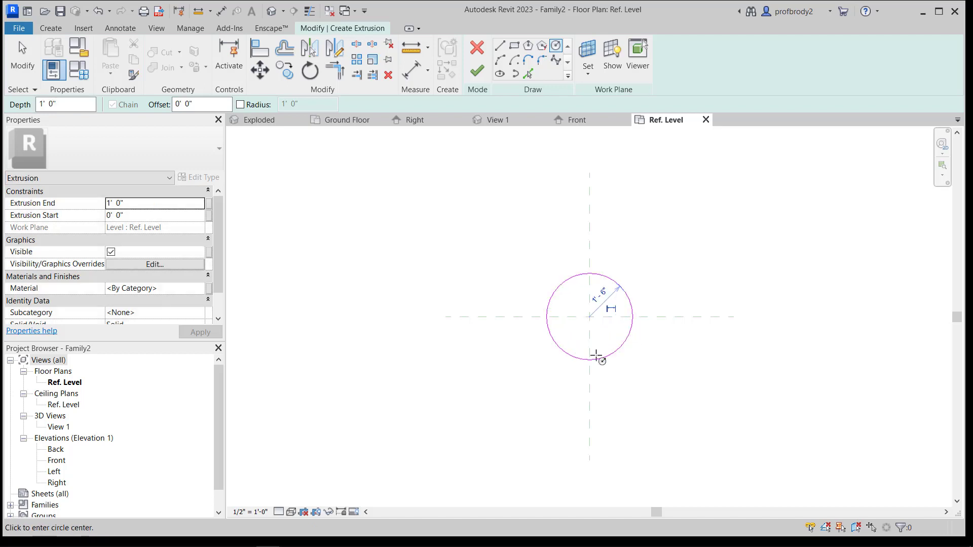
click(476, 71)
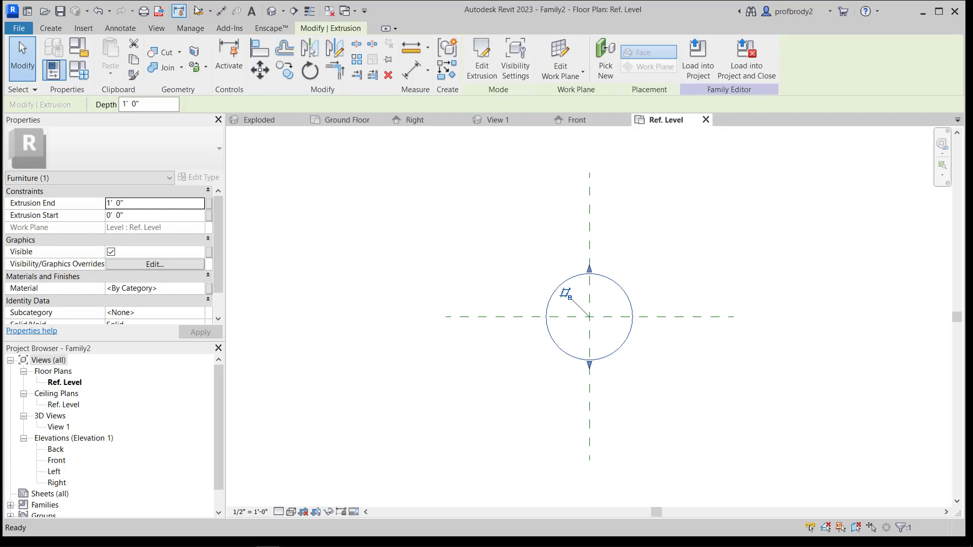
Lower the top face of the cylinder in the 3D view to an extrusion end of about 0' 8 105/128"
click(274, 11)
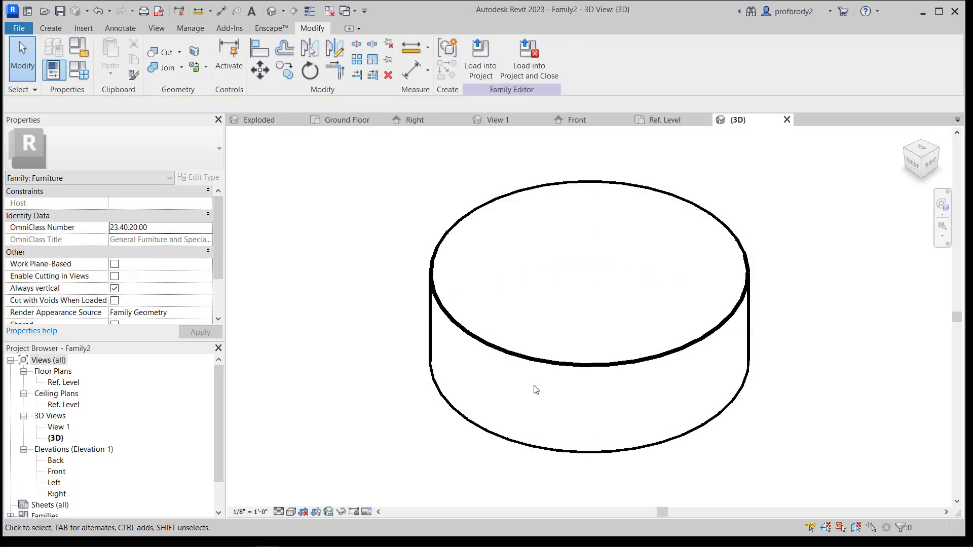
click(504, 364)
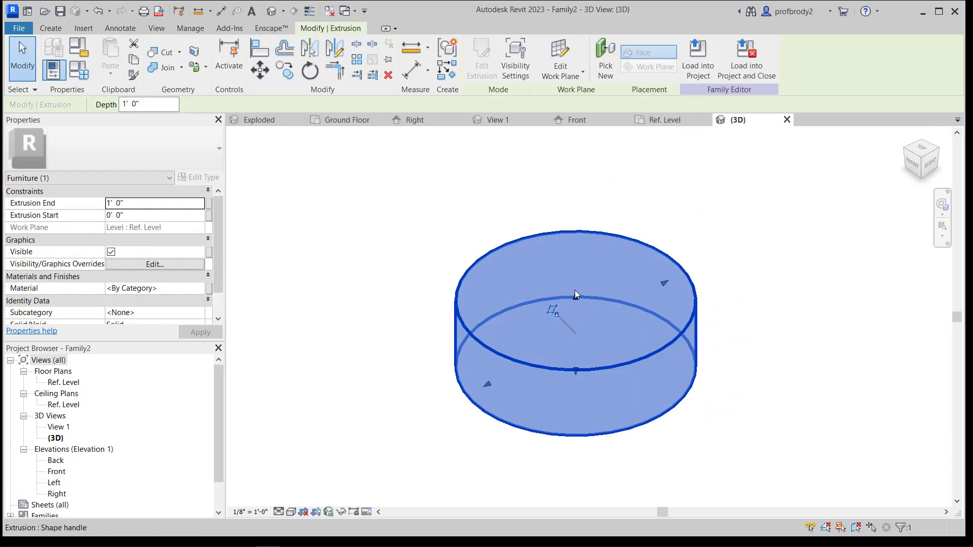
drag(579, 307, 579, 324)
click(437, 327)
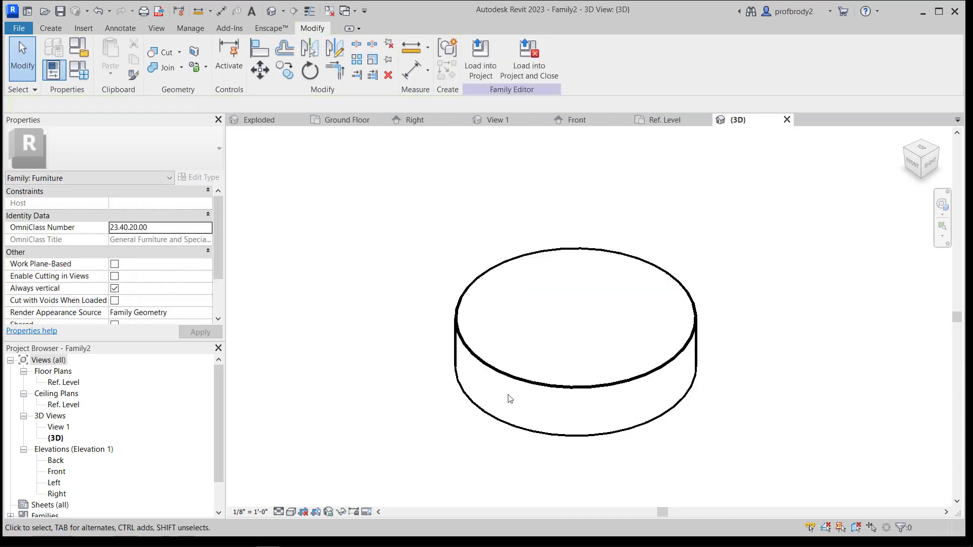
Paste a copy of the cylinder in the same place in the Front elevation
click(527, 390)
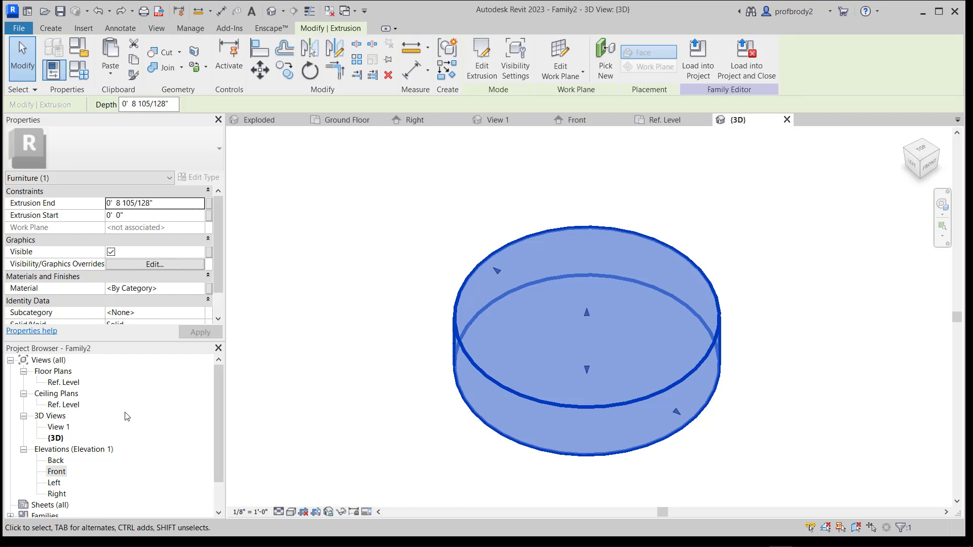
double_click(57, 471)
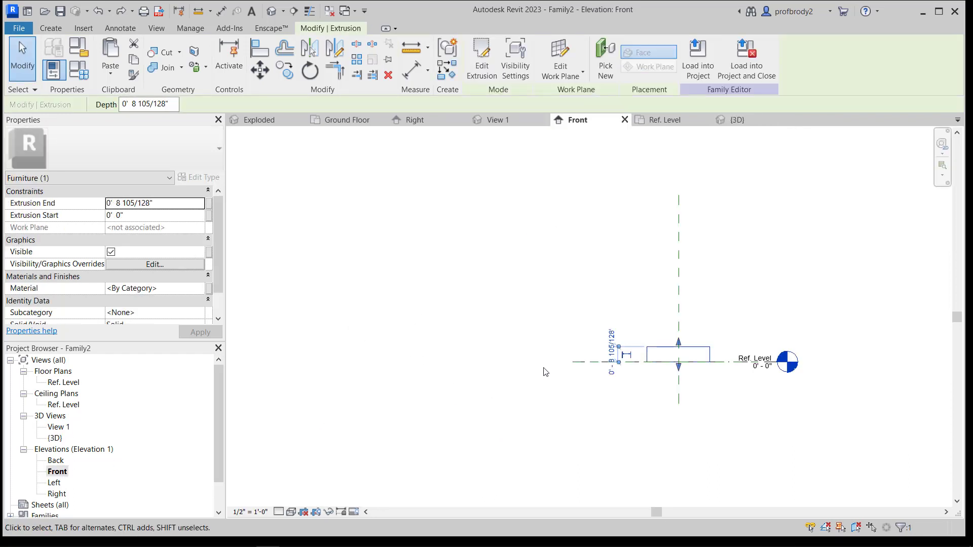
scroll(585, 404, up, 3)
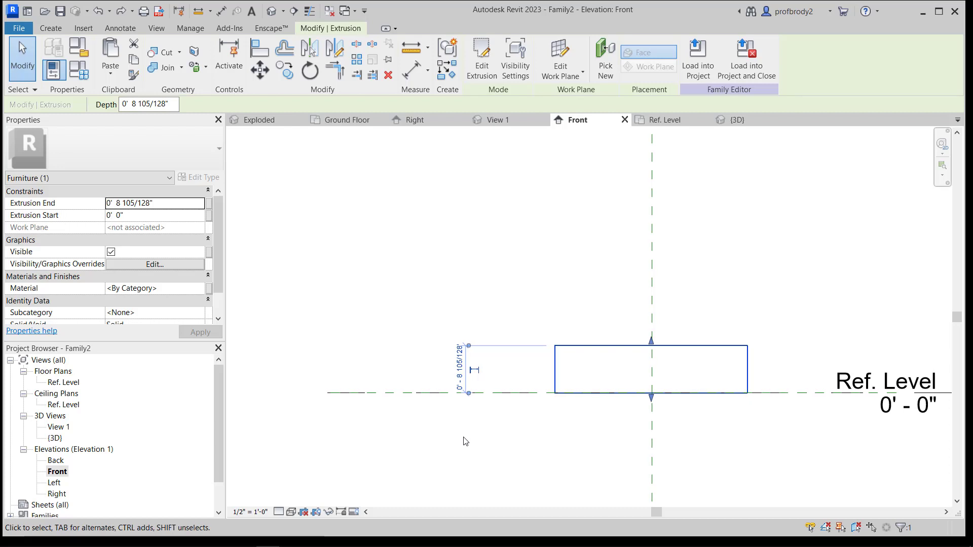
click(549, 393)
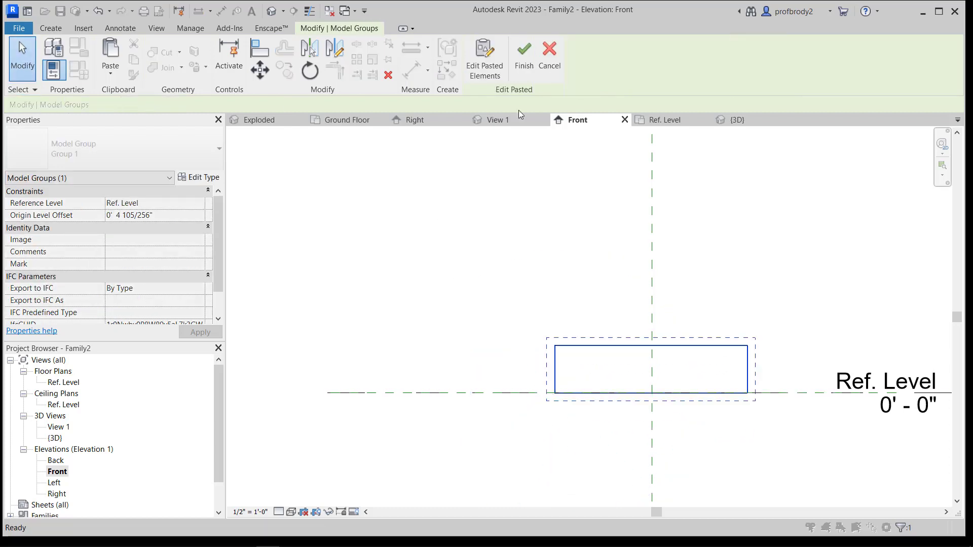
click(524, 54)
Stretch one of the overlapping cylinders from the lower one's top edge up to 2' 9" and show both in 3D
click(593, 345)
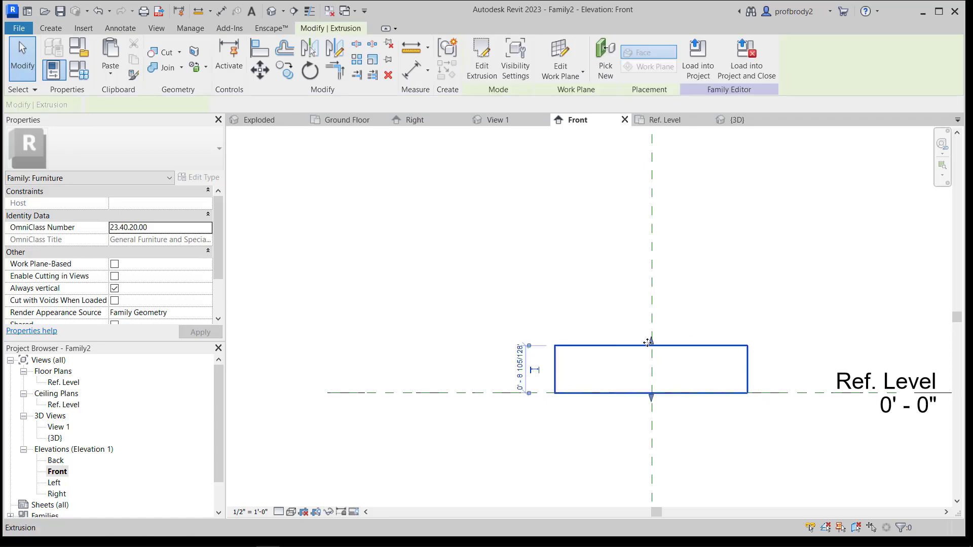
drag(652, 341, 651, 227)
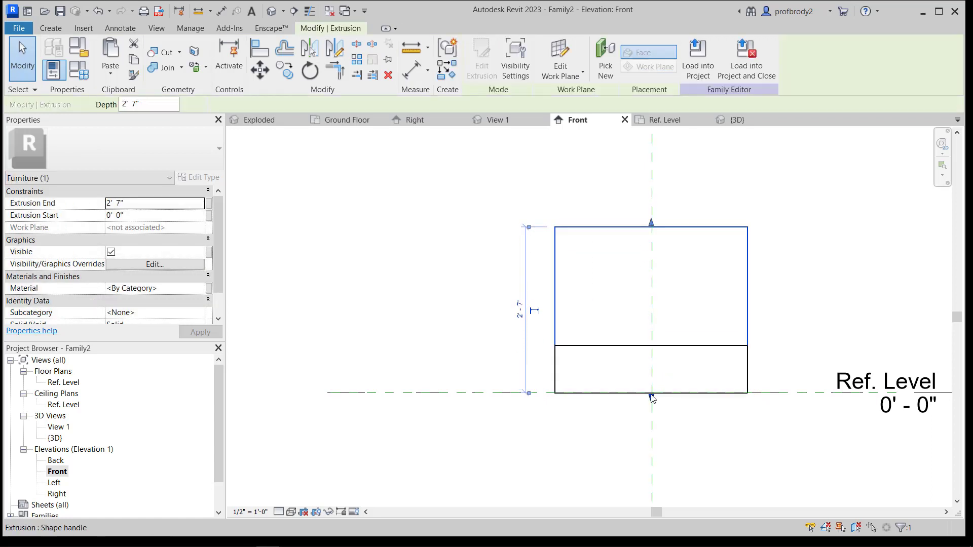
drag(652, 396, 649, 347)
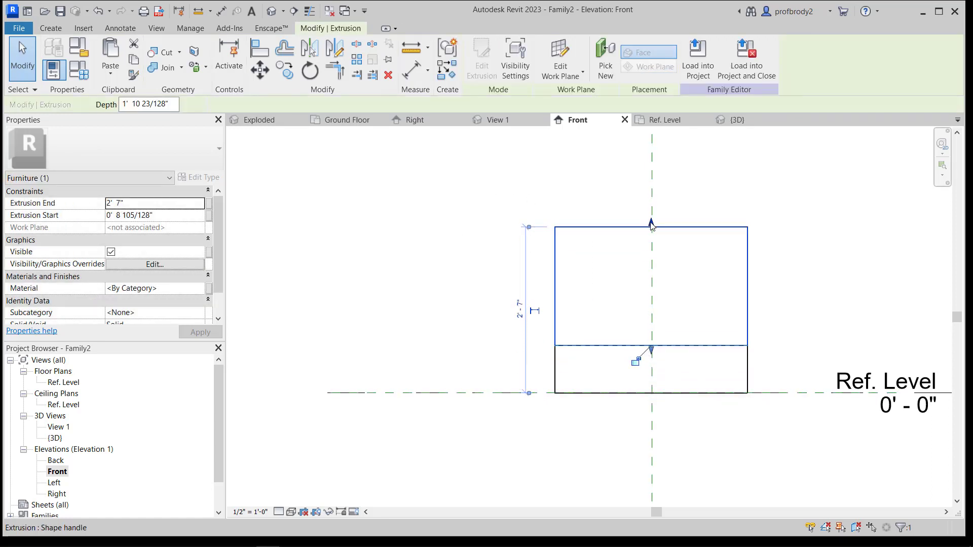
drag(651, 226, 651, 218)
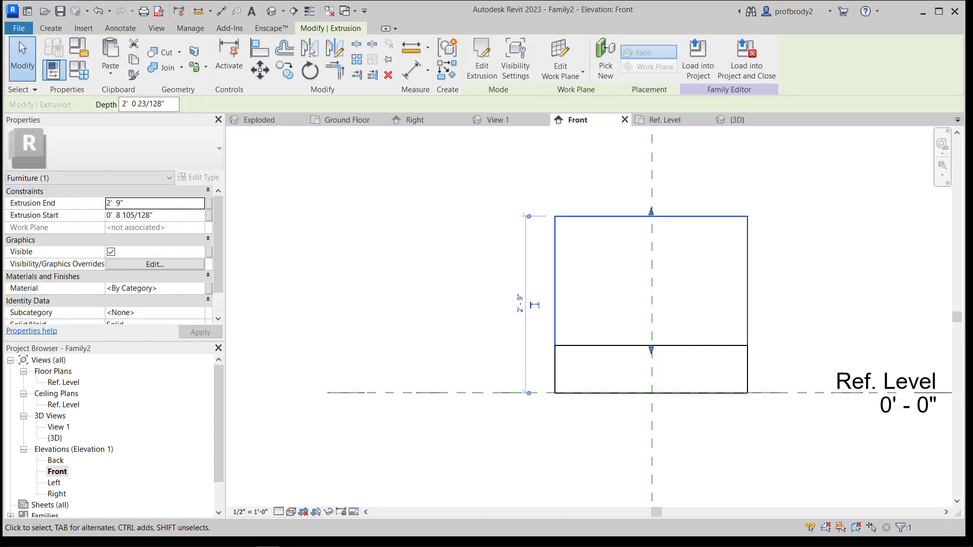
double_click(55, 438)
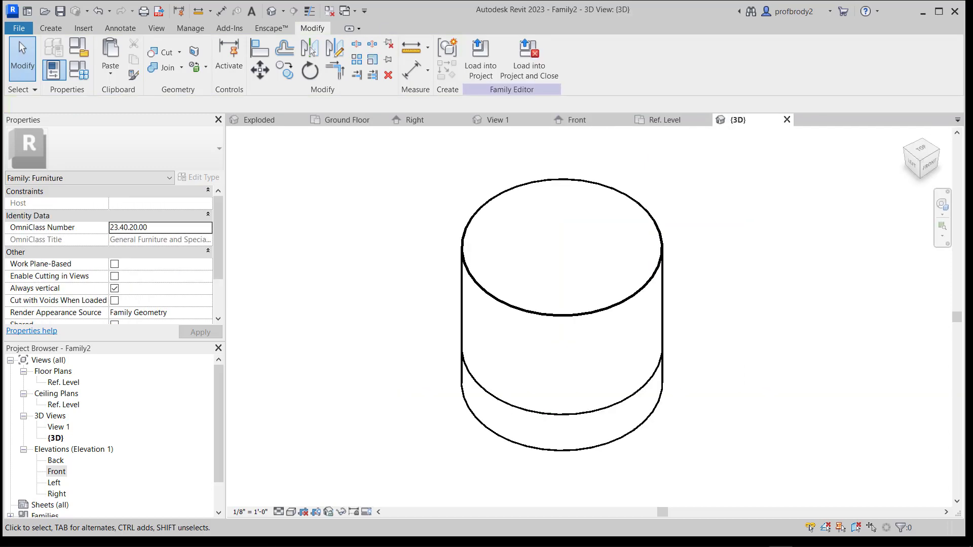
Review the project materials available for the lower cylinder without assigning one
click(501, 442)
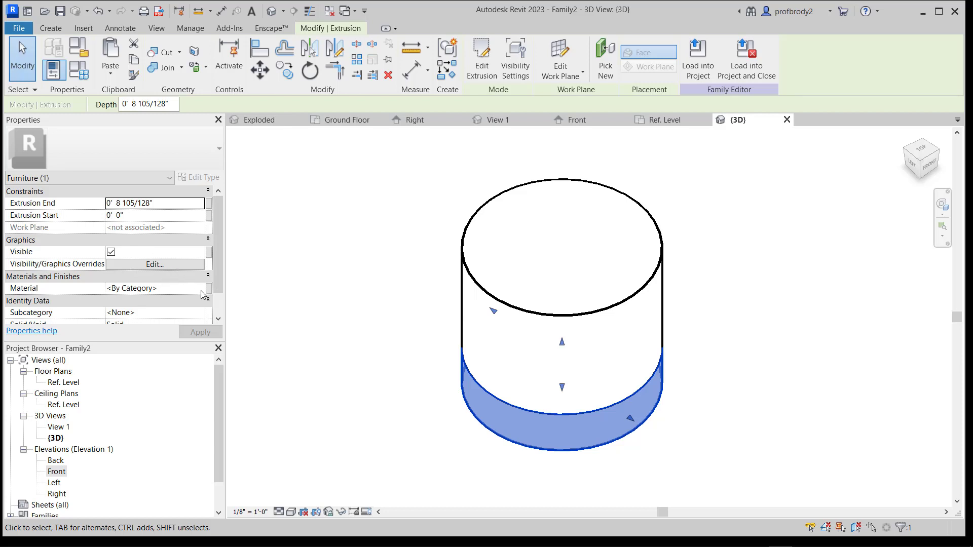
click(187, 288)
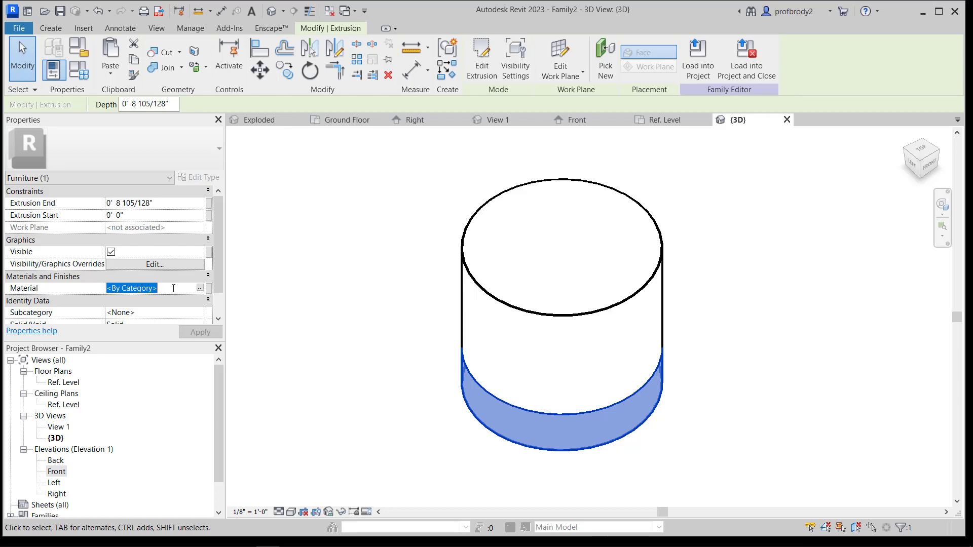
click(200, 288)
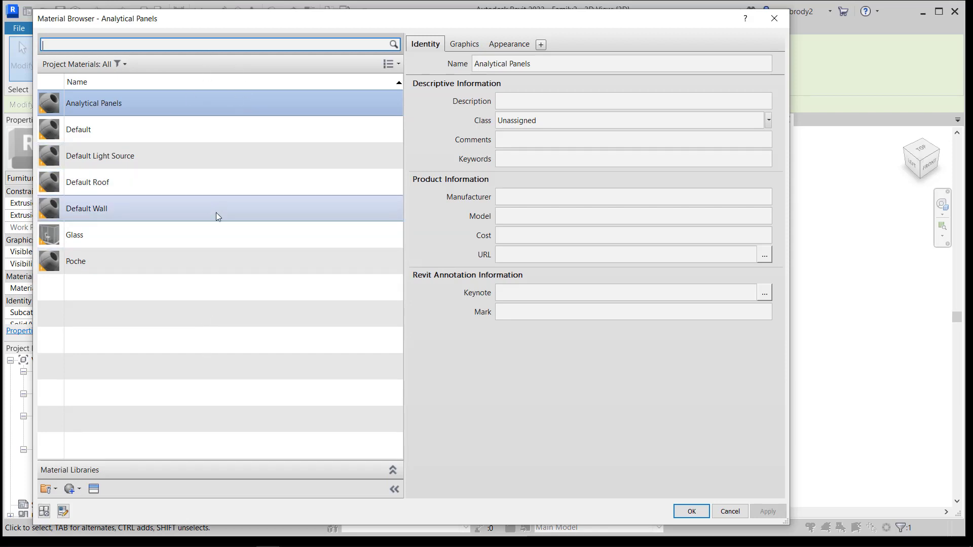
click(774, 17)
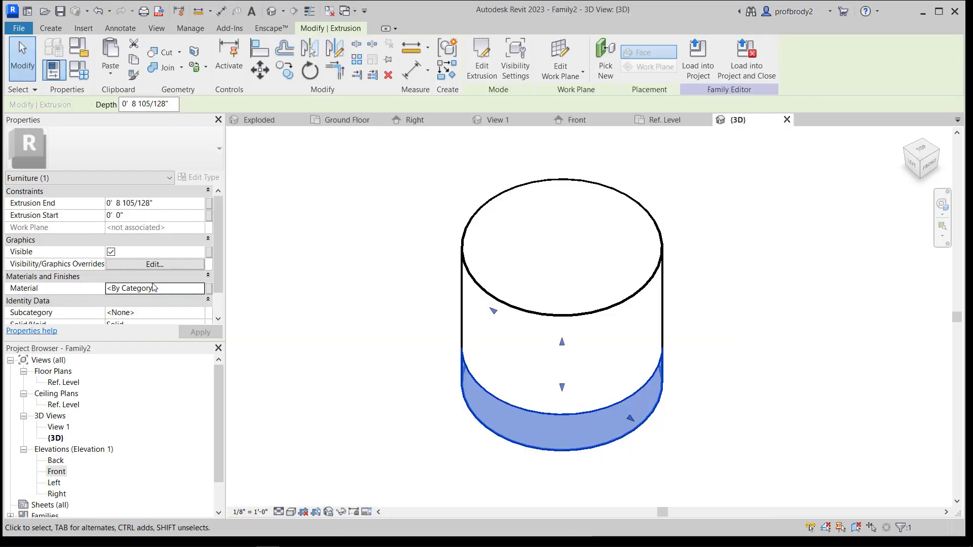
Associate the lower cylinder's material with a new type family parameter named Base material
click(209, 295)
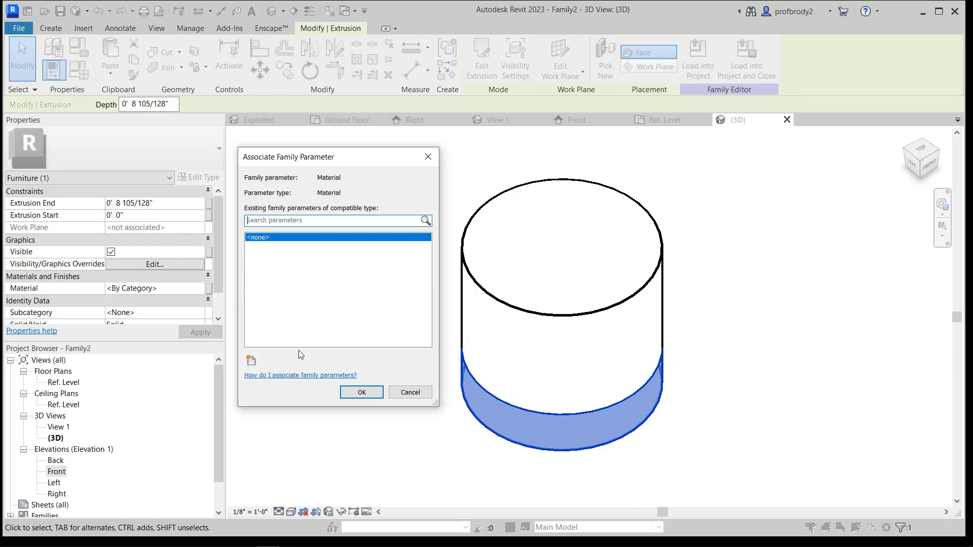
click(251, 361)
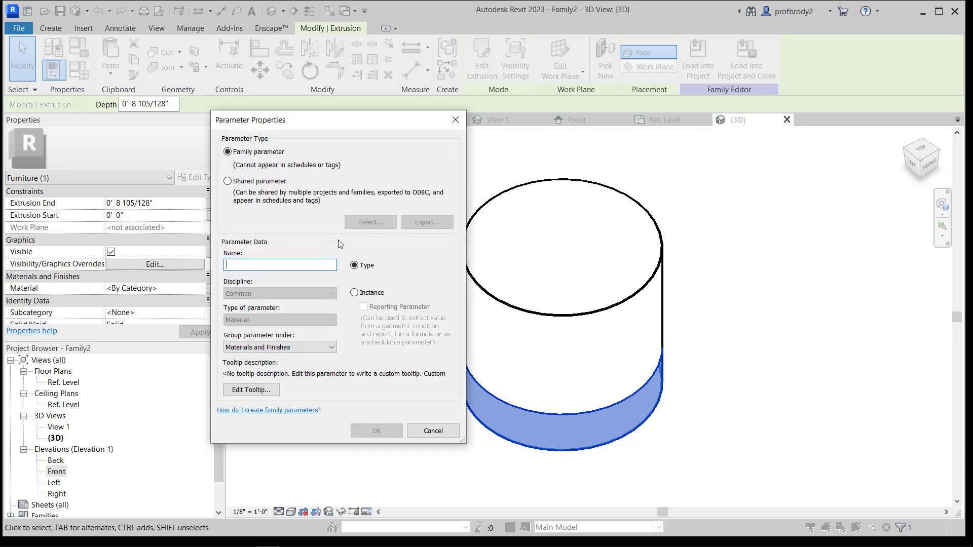
text(Base material)
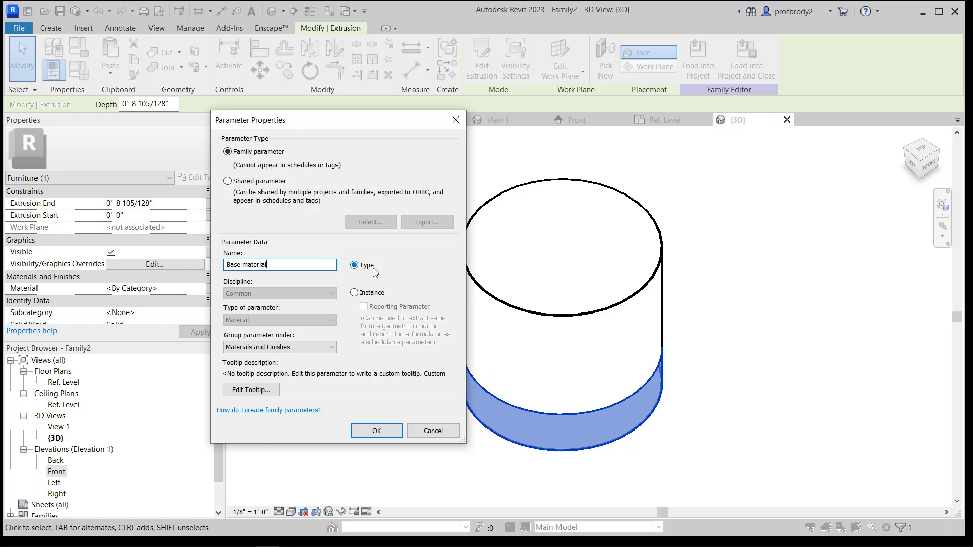
click(385, 438)
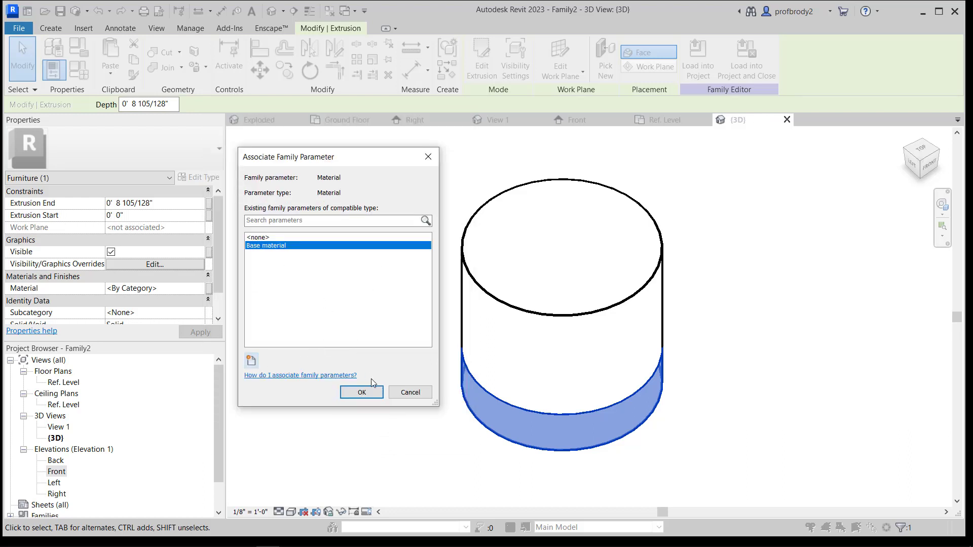
click(364, 393)
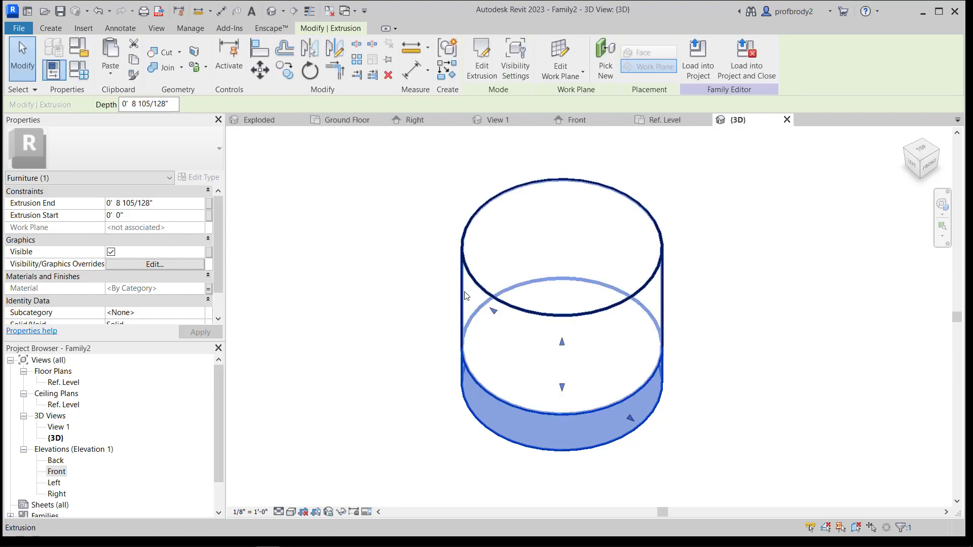
Associate the upper cylinder's material with a new instance family parameter named Top material
click(461, 289)
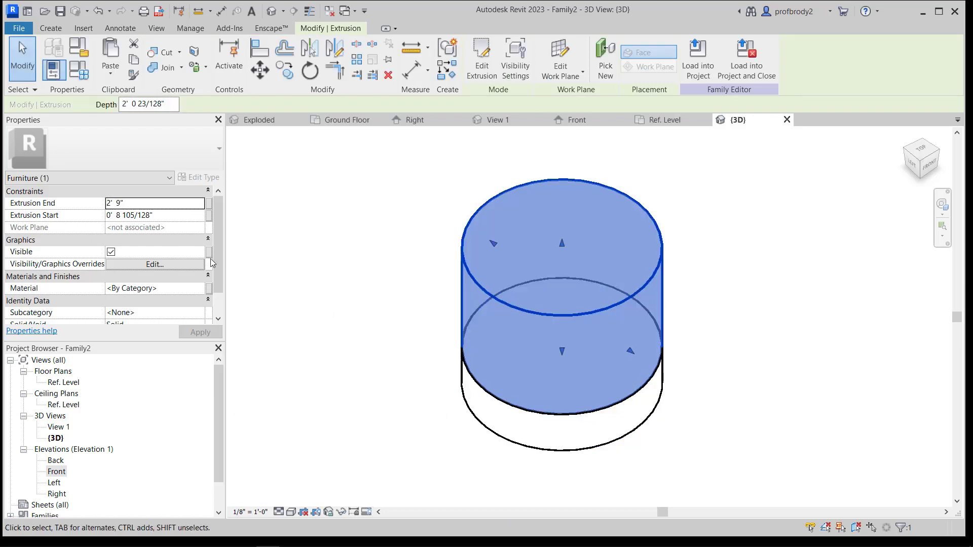
click(208, 287)
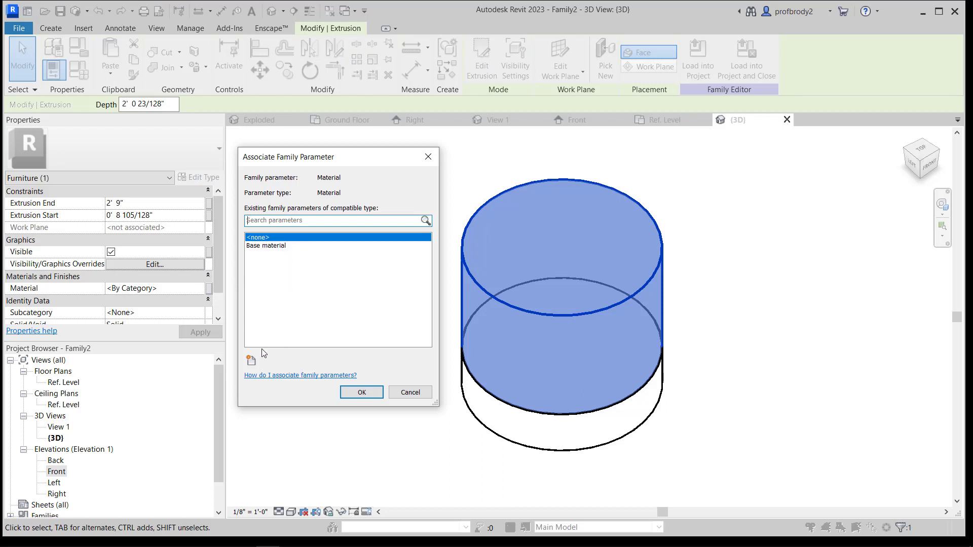
click(251, 361)
text(Top material)
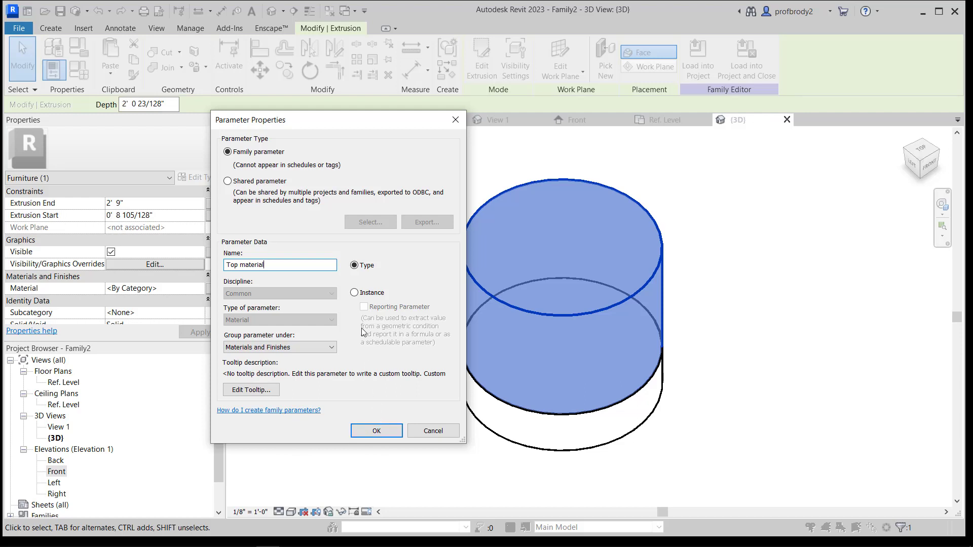
click(354, 294)
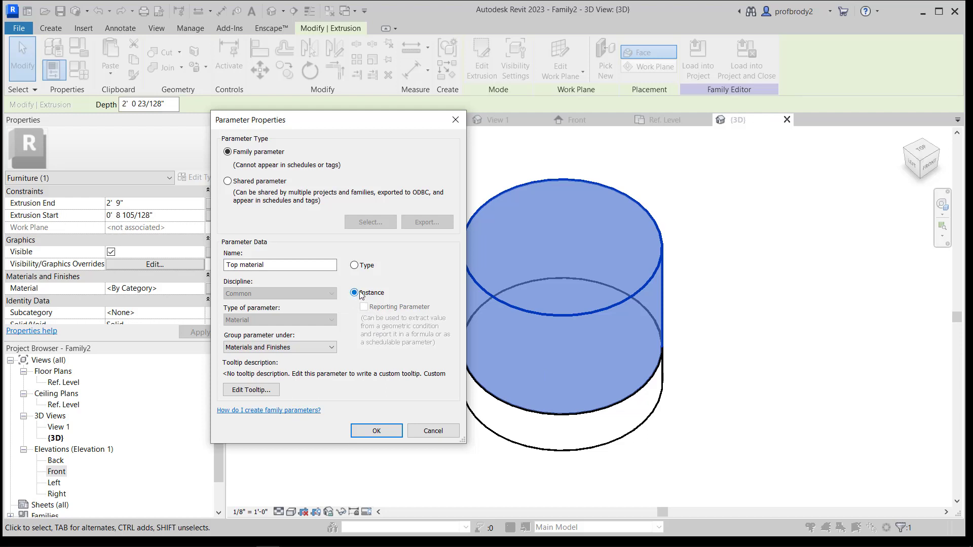
click(376, 431)
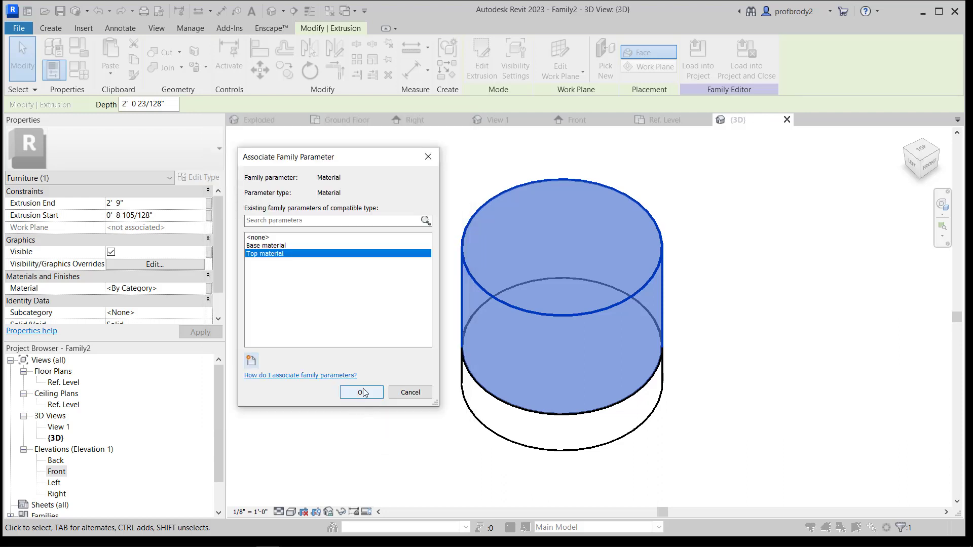
click(361, 393)
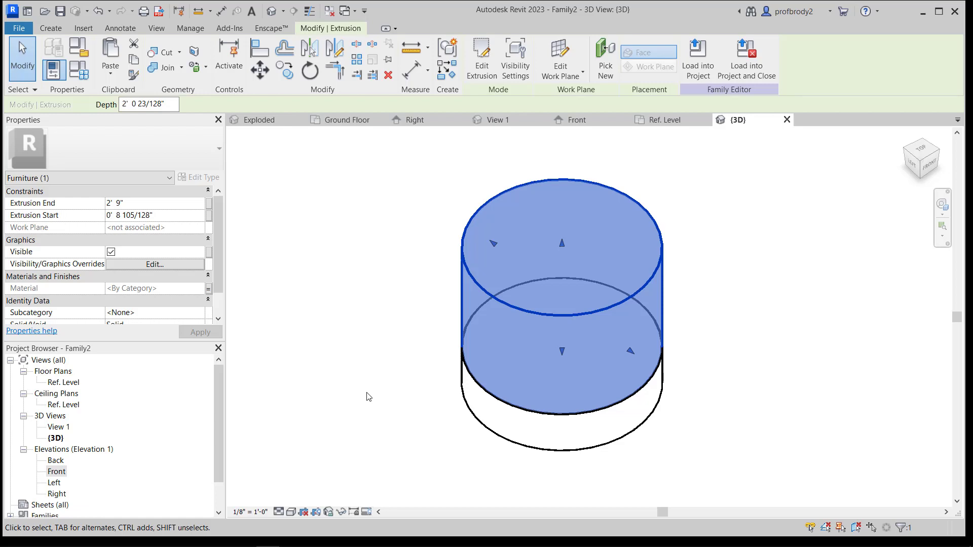
click(341, 270)
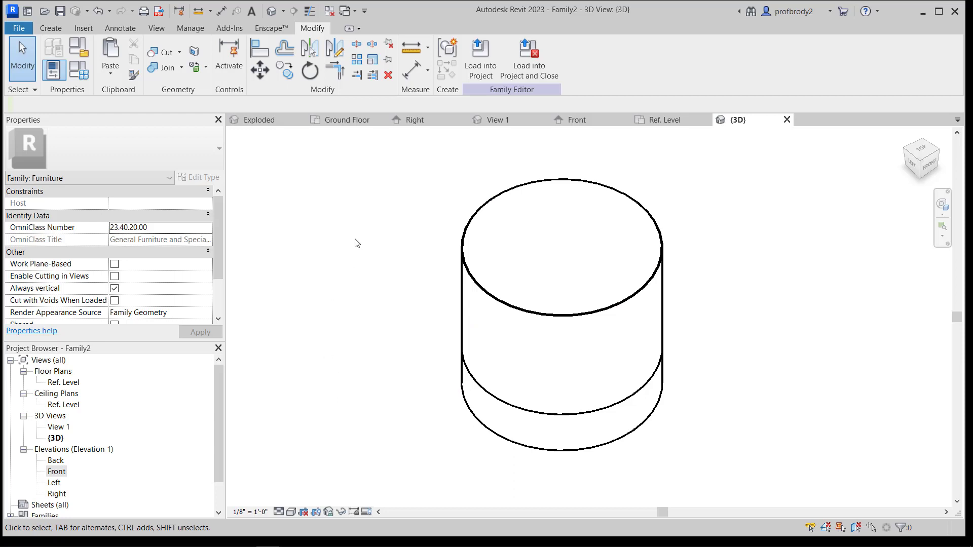
Save the furniture family under the file name Ottoman
key(ctrl+s)
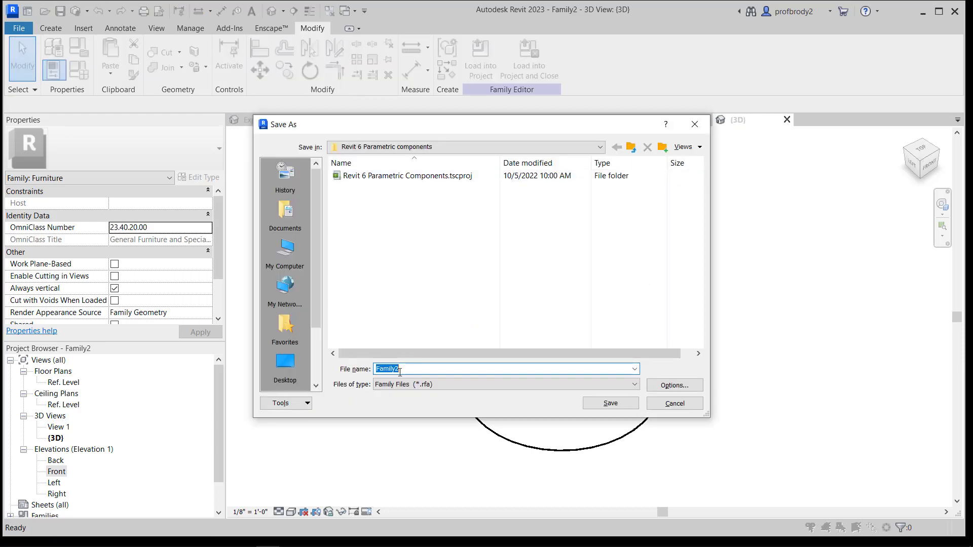
text(O)
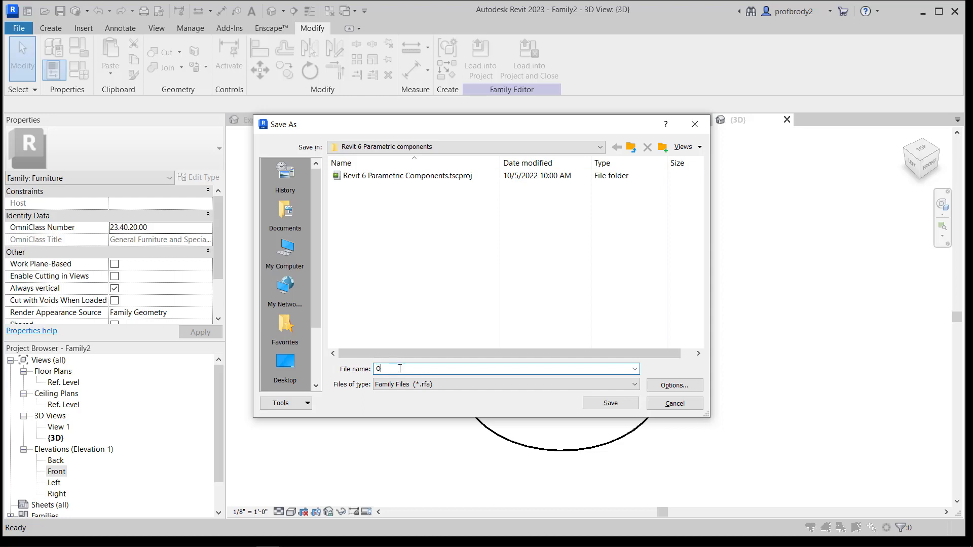
text(ttoman)
key(Return)
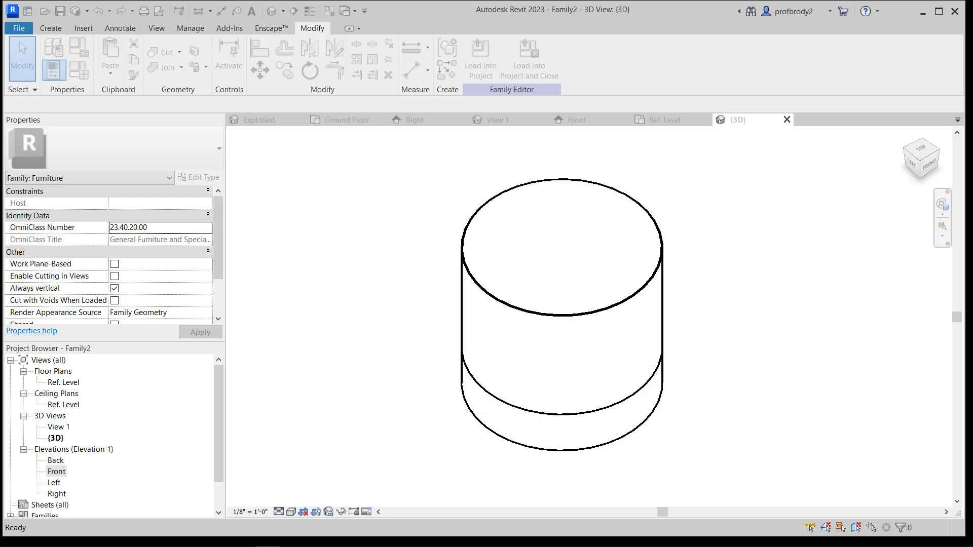
Load the Ottoman family into the project and place one instance beside the desk in the Ground Floor plan's front room
click(488, 70)
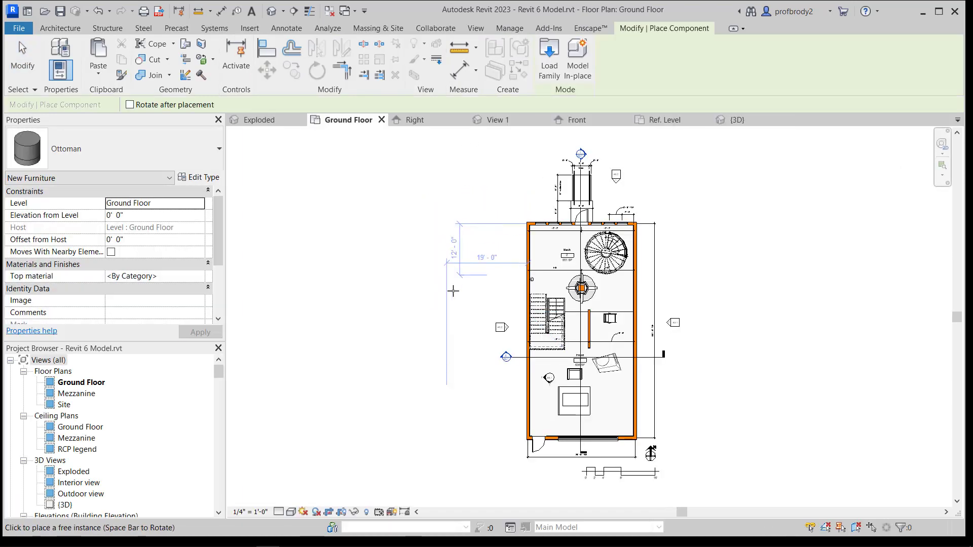
scroll(616, 406, up, 2)
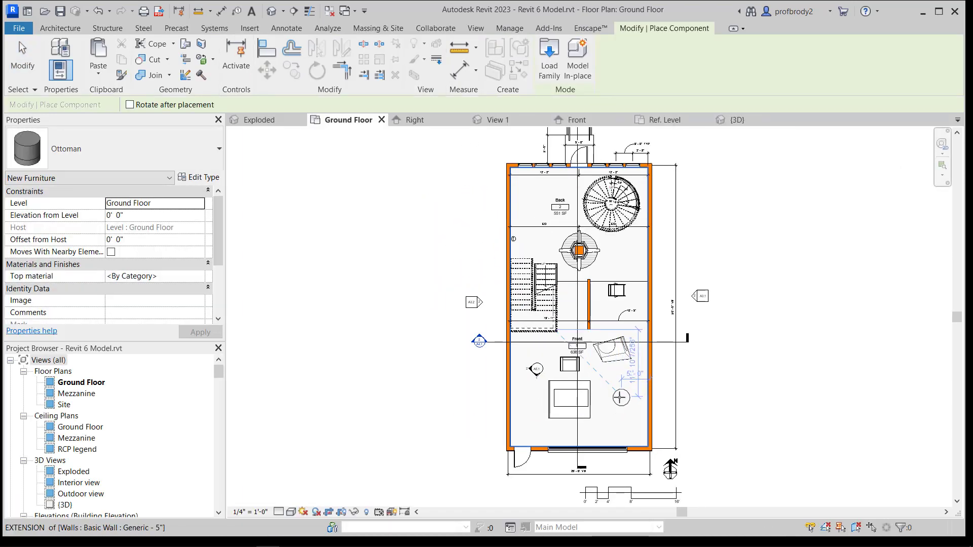
click(621, 398)
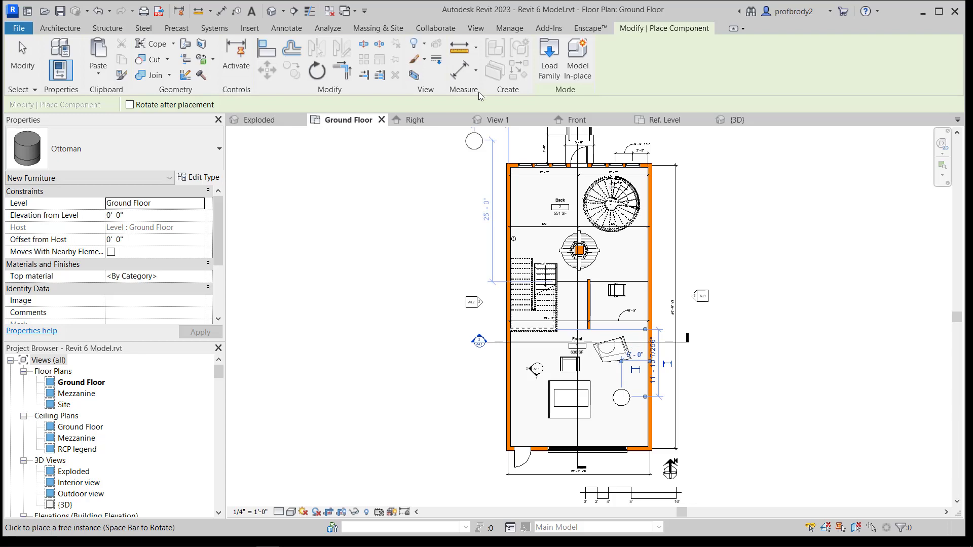
Make two copies of the placed ottoman in the Exploded 3D view, forming a row of three
click(496, 124)
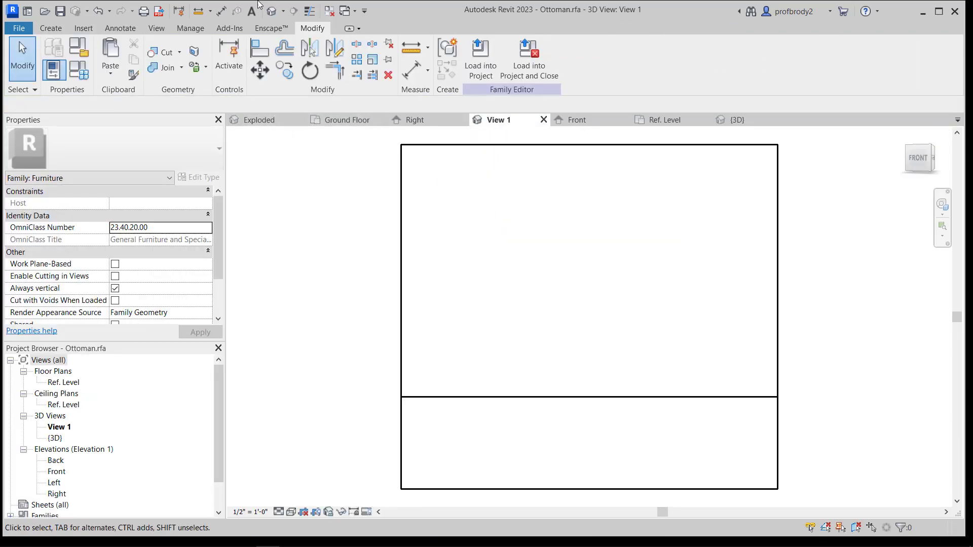
click(259, 120)
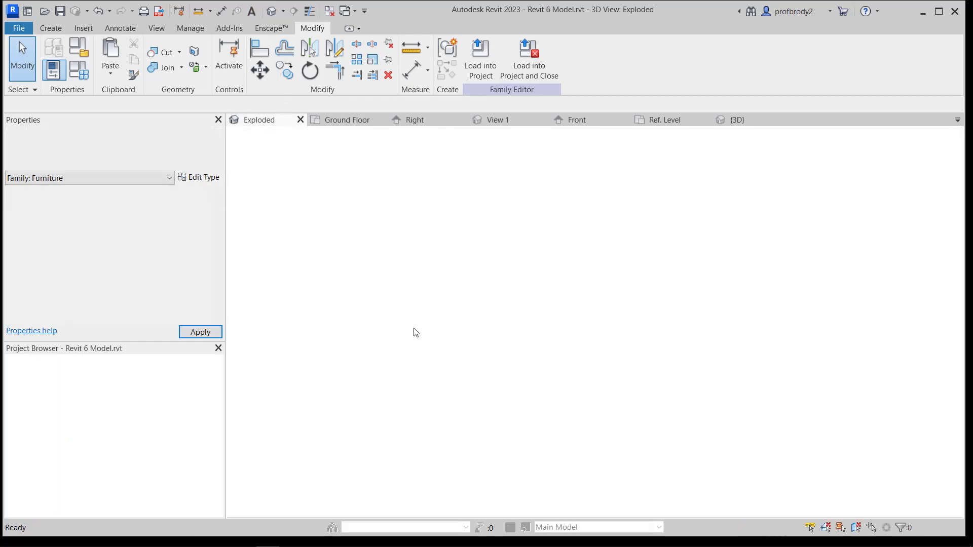
scroll(495, 381, up, 2)
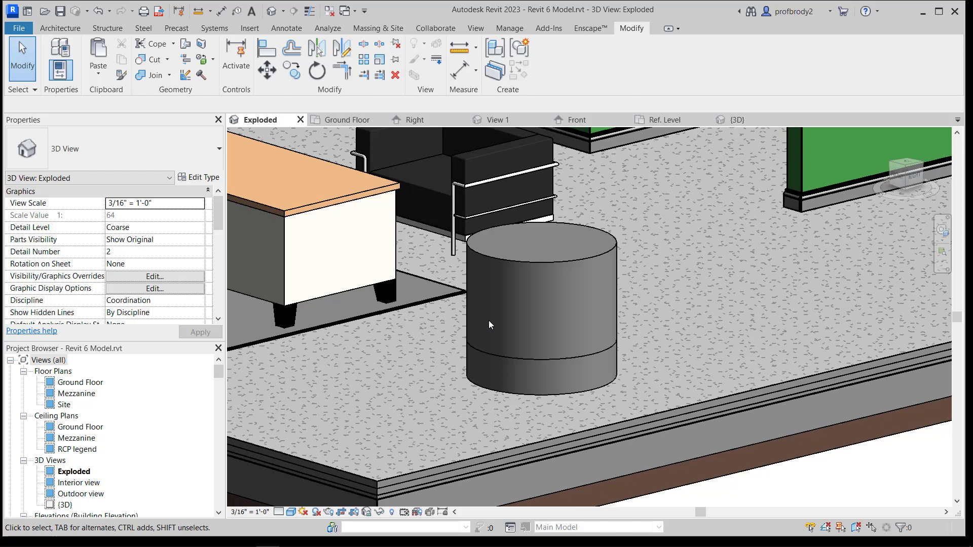
click(509, 360)
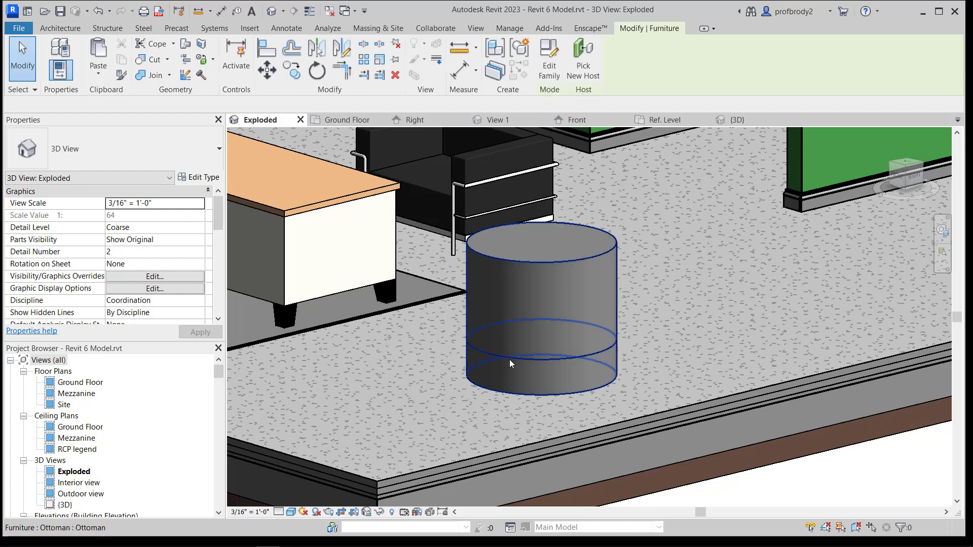
drag(509, 360, 775, 306)
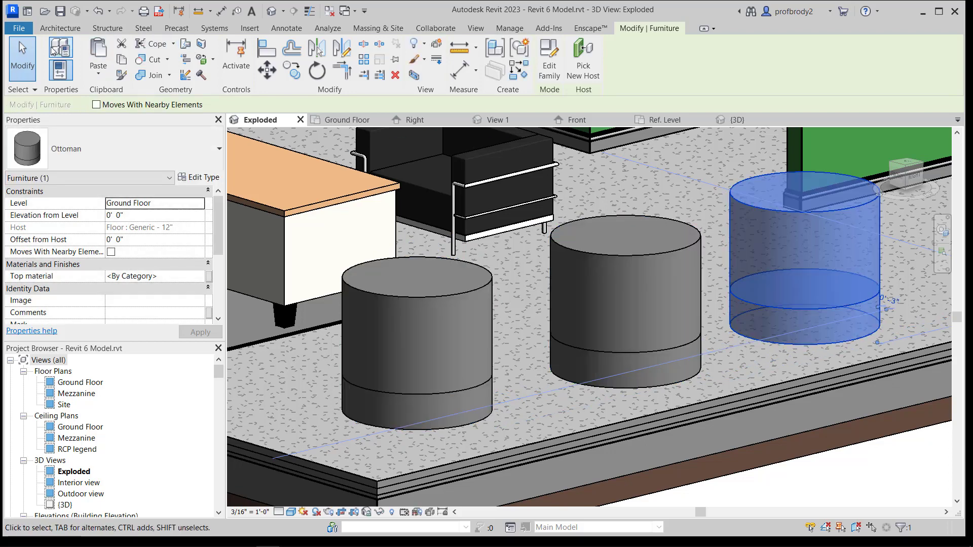
click(22, 49)
Set the Top material of the ottoman nearest the desk to _Cushion fabric 1
click(409, 397)
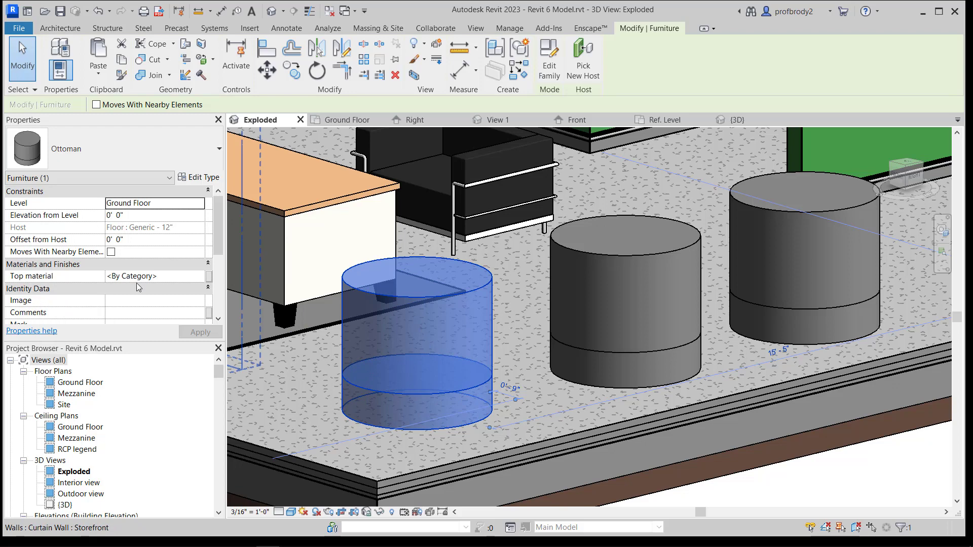
click(193, 276)
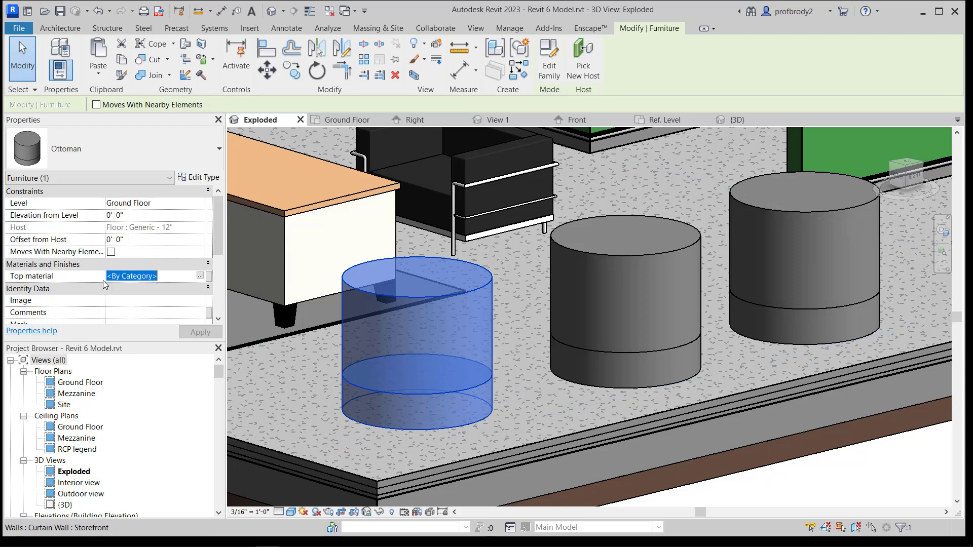
click(197, 276)
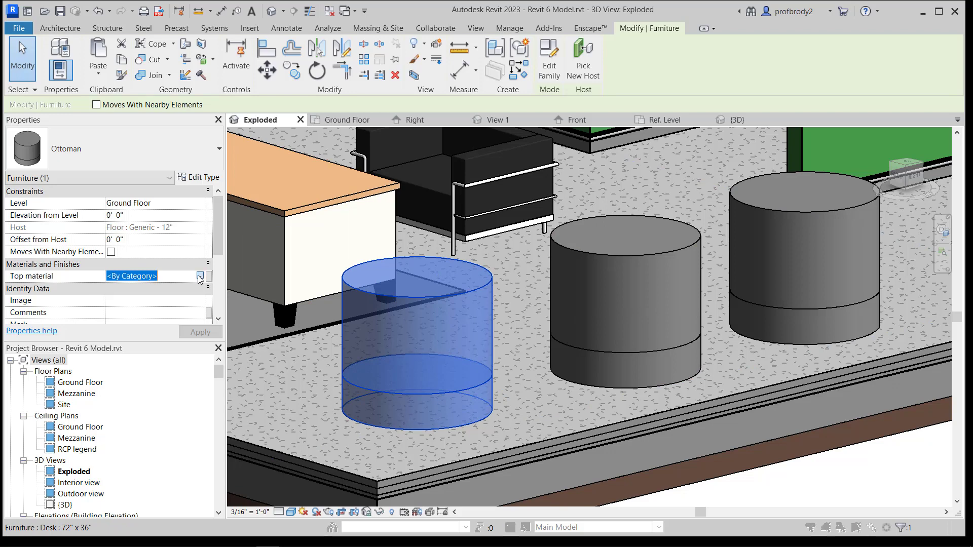
click(200, 276)
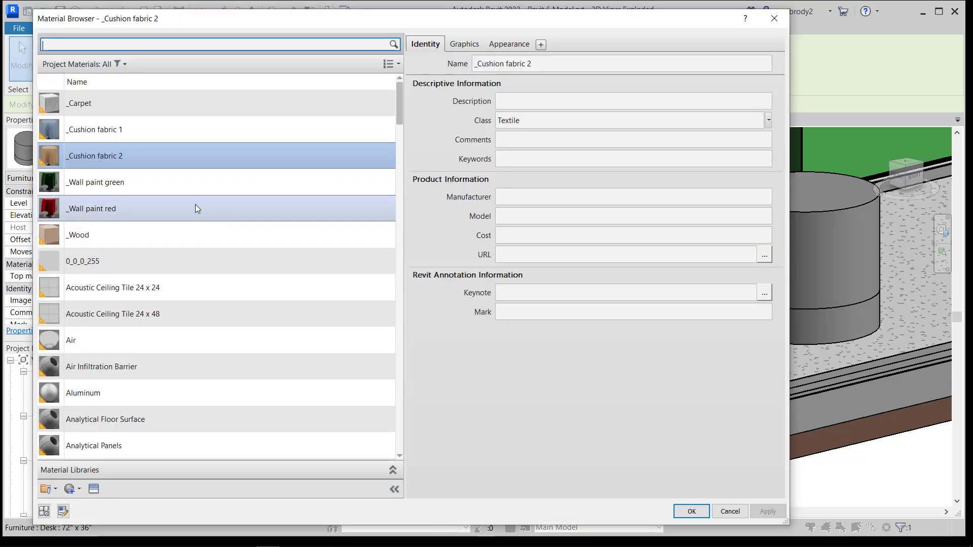
click(129, 137)
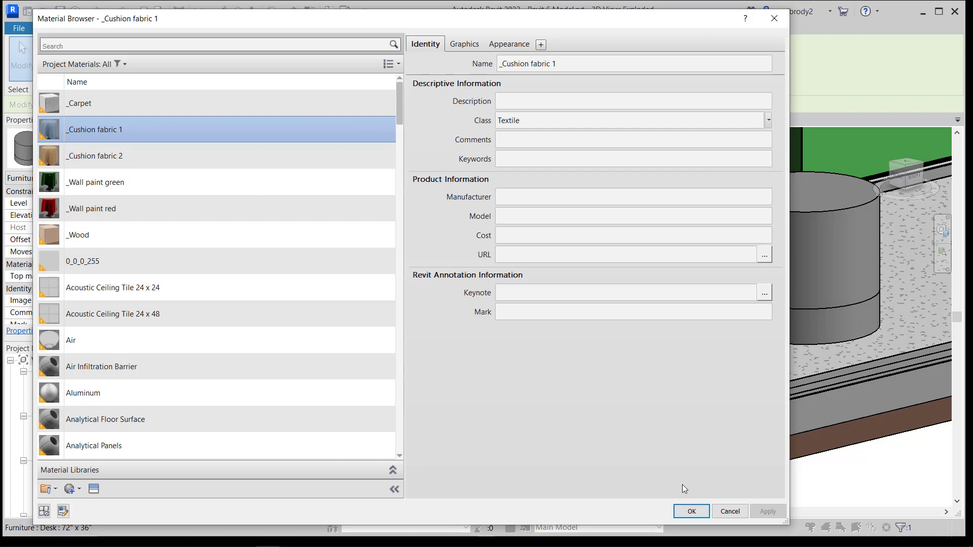
click(691, 512)
Set the Top material of the other two ottomans together to _Cushion fabric 2
click(617, 357)
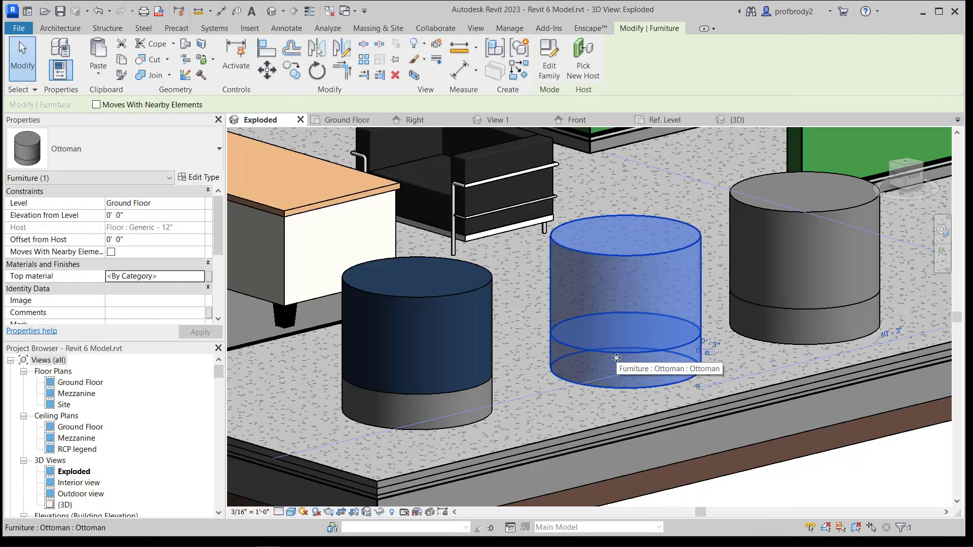
ctrl+click(769, 305)
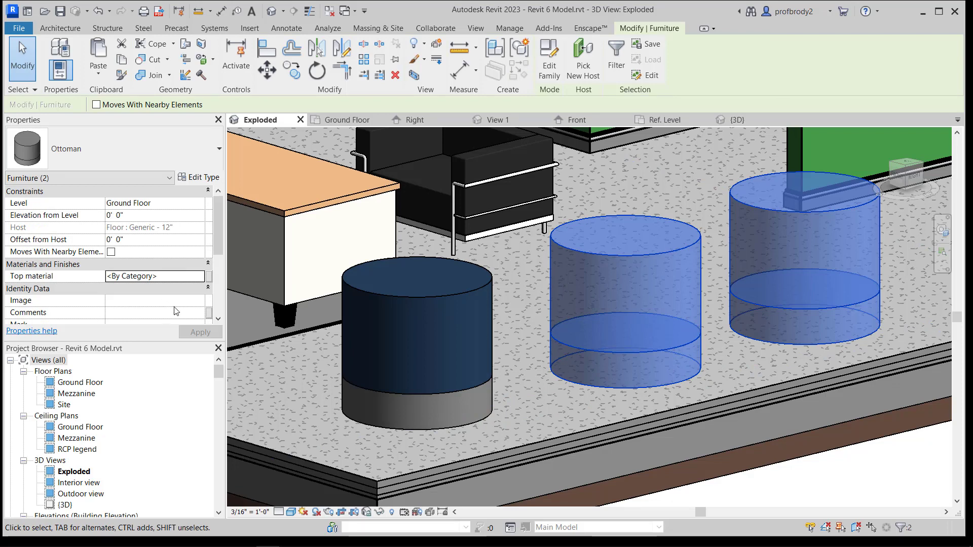
click(200, 277)
click(200, 276)
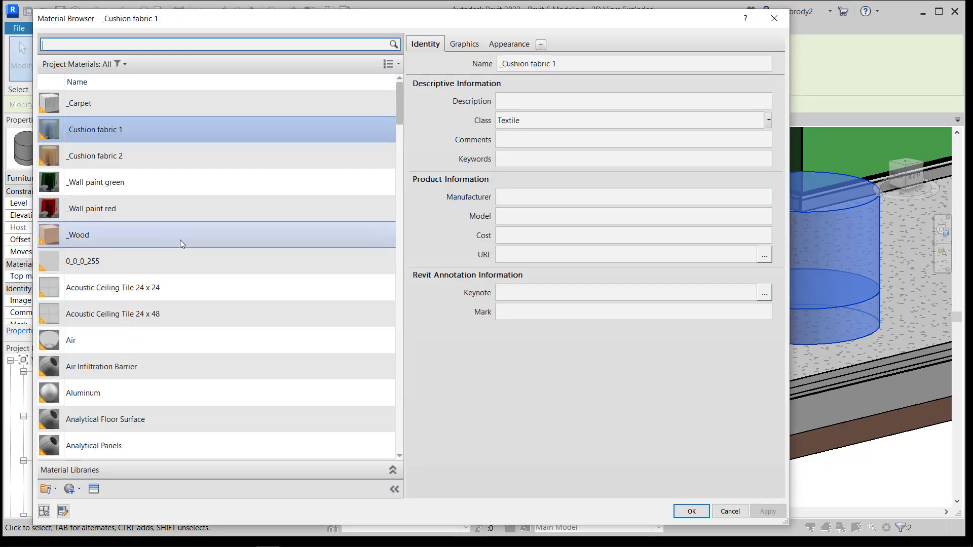
click(108, 157)
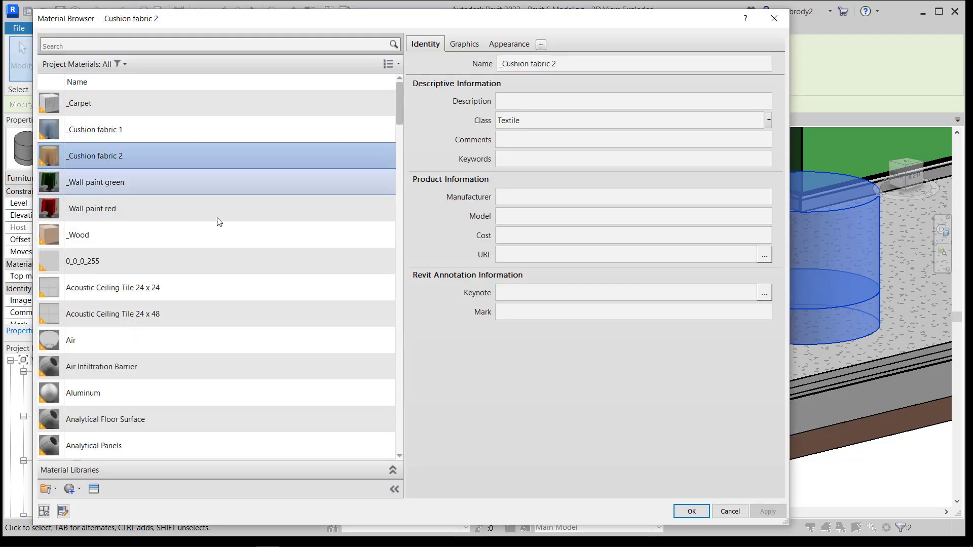
click(692, 512)
key(Escape)
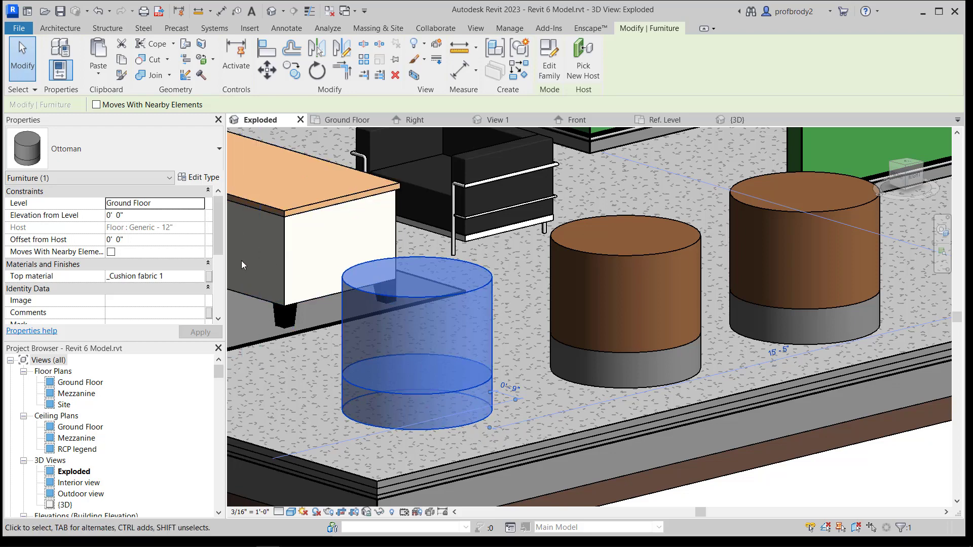
Set the Base material of the Ottoman type to _Cushion fabric 1 and clear the selection
click(200, 177)
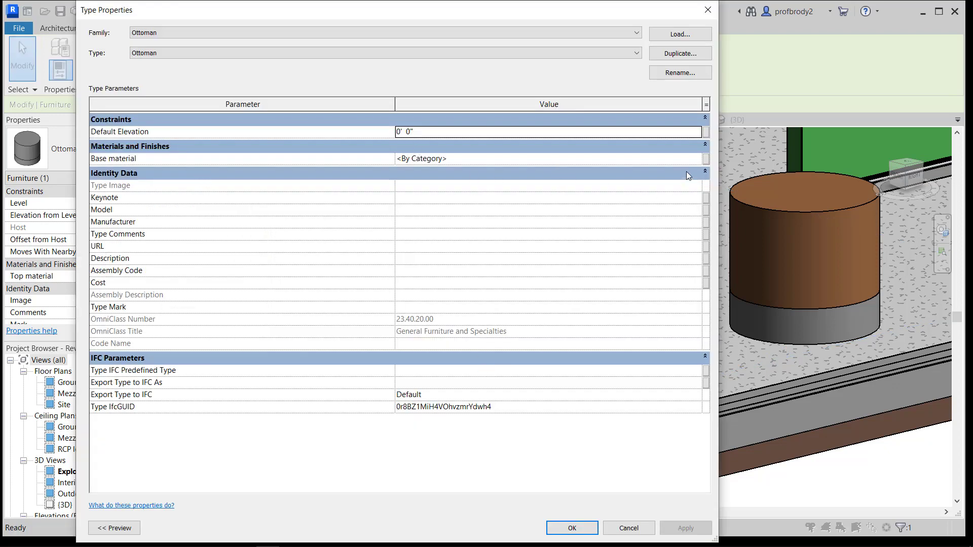
click(692, 159)
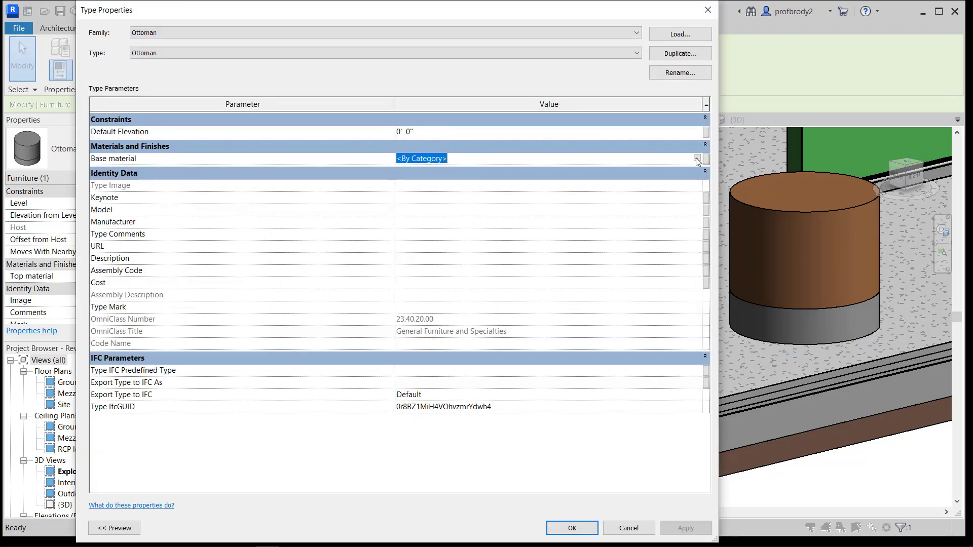
click(697, 159)
click(104, 136)
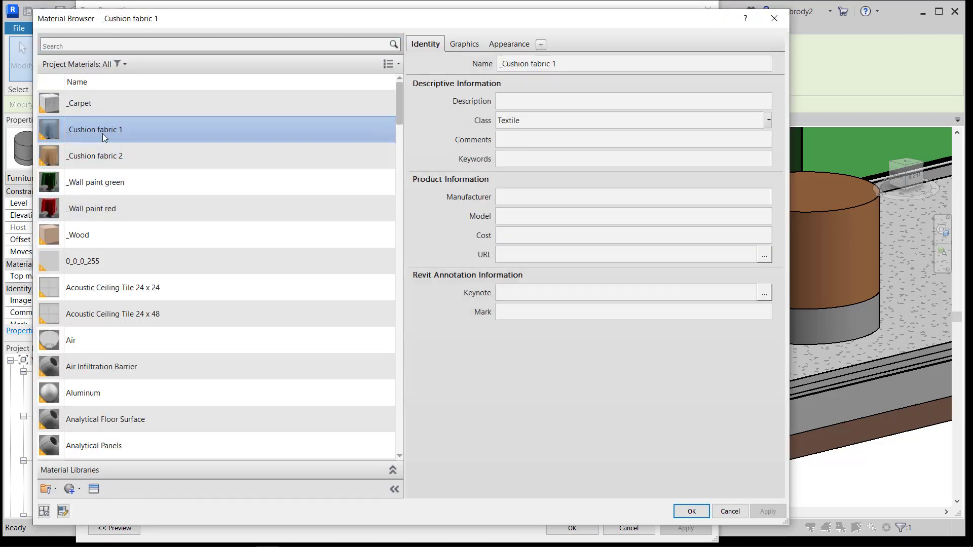
click(682, 511)
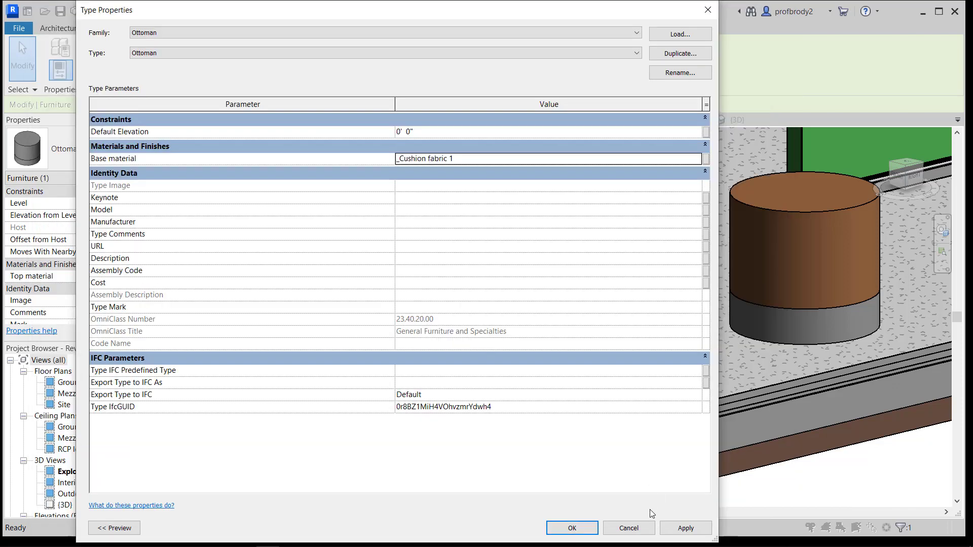
click(685, 528)
click(572, 528)
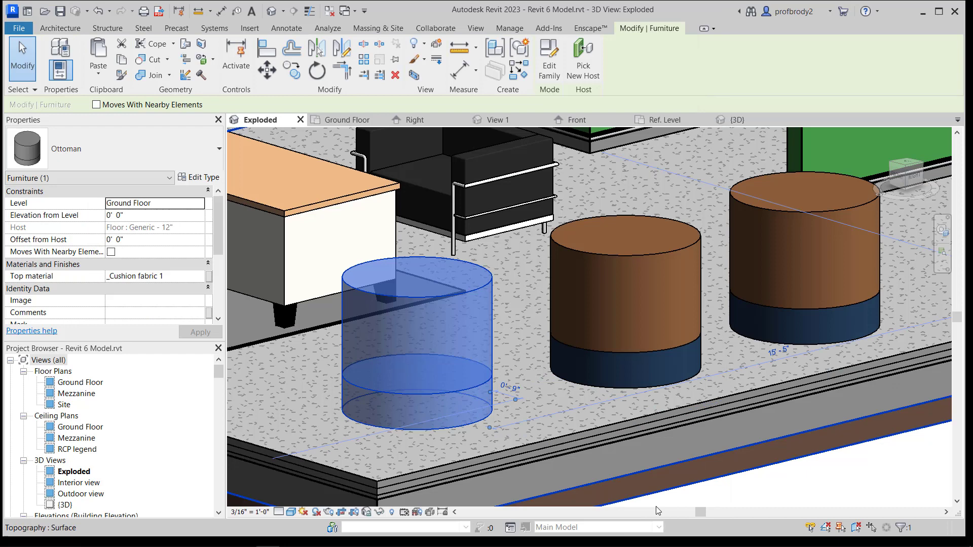
click(549, 419)
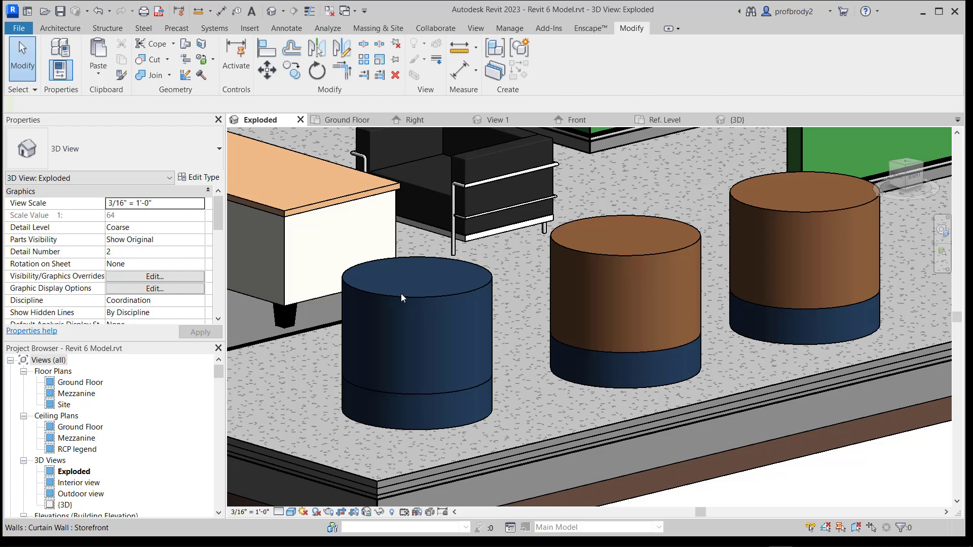
Close the inactive views and show the Ottoman family in its default 3D view
click(329, 10)
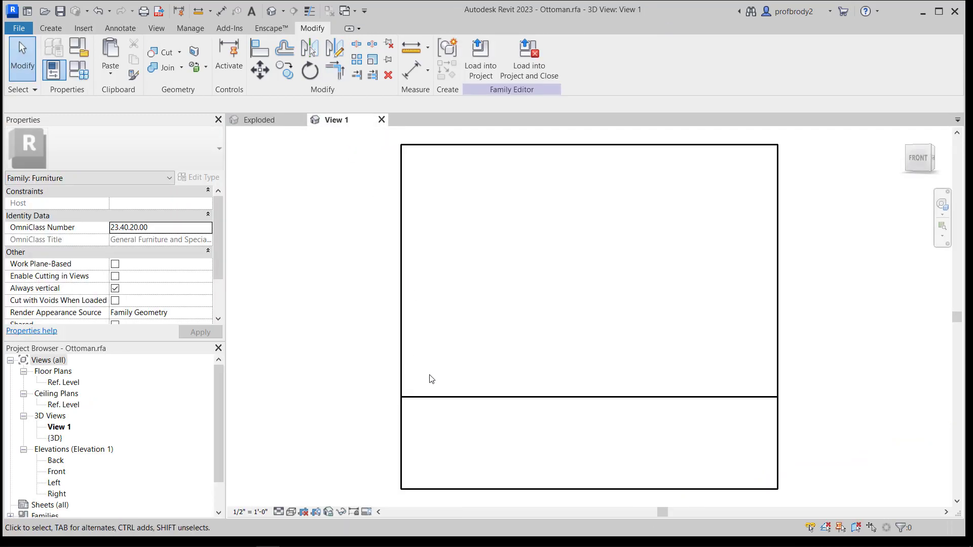
click(271, 10)
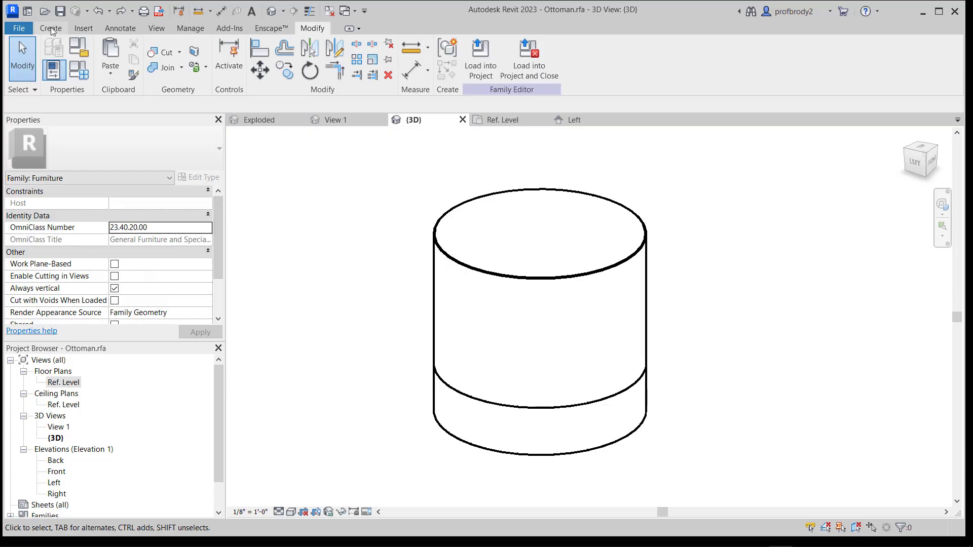
Create a void sweep whose path is picked from the ottoman's circular outline in the Ref. Level floor plan
click(51, 28)
click(252, 61)
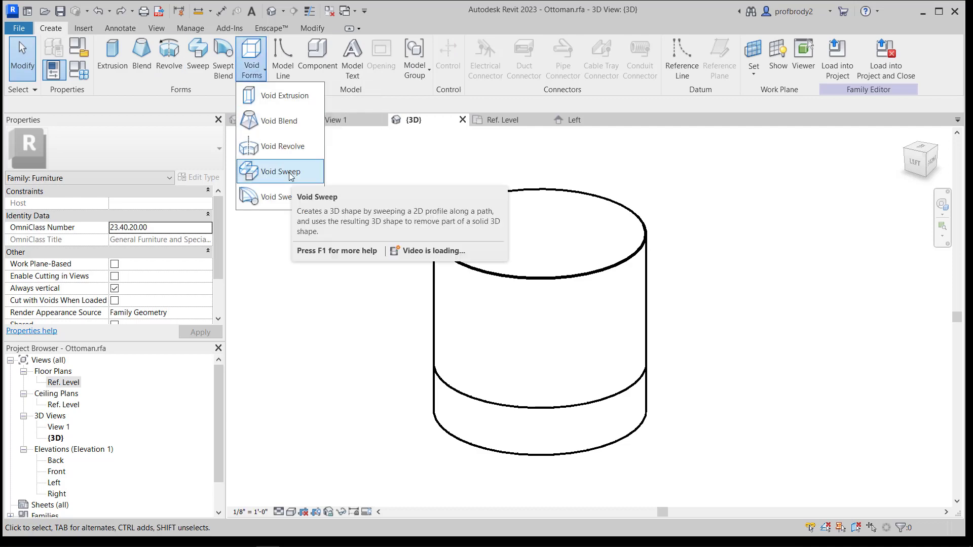
click(290, 175)
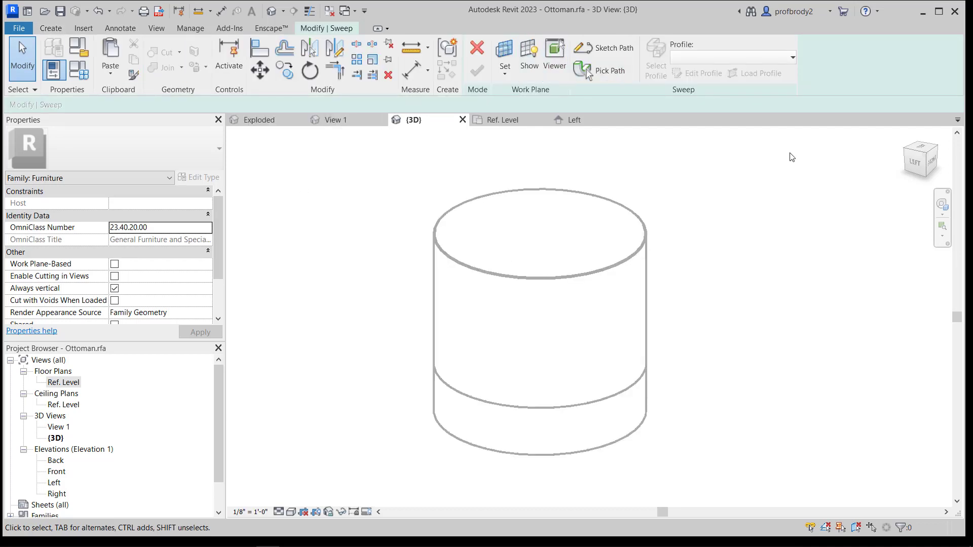
double_click(63, 383)
middle_drag(574, 347, 549, 347)
click(603, 48)
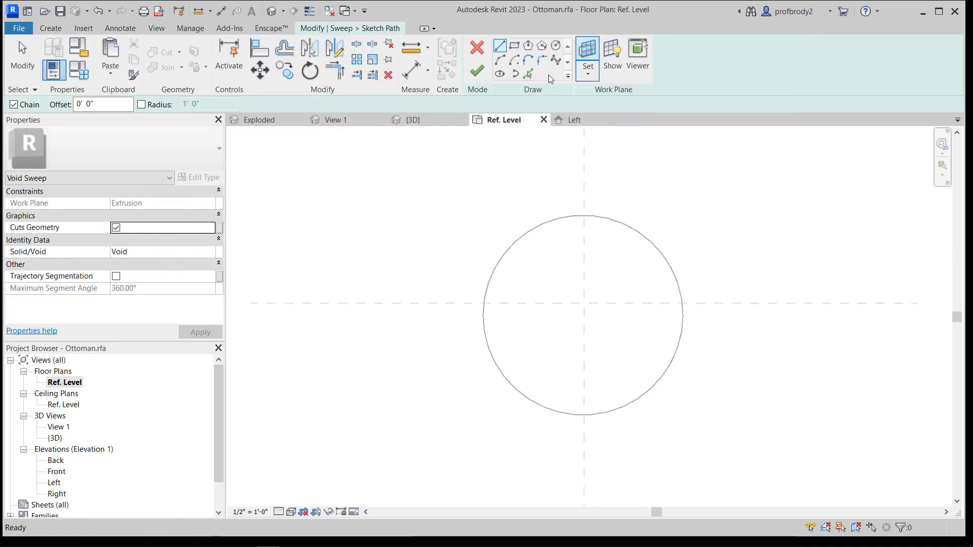
click(528, 73)
click(527, 232)
click(484, 69)
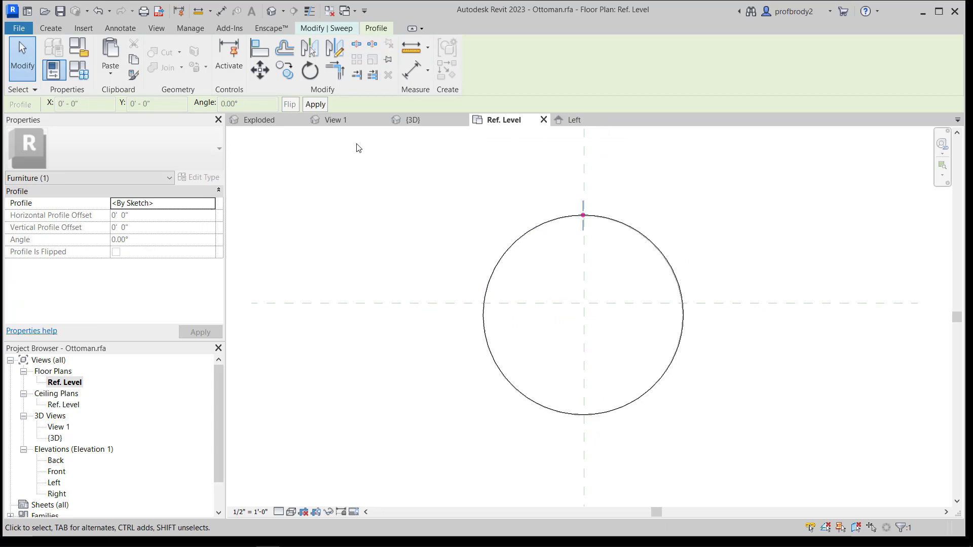
Edit the void sweep's profile in the Left elevation and sketch a start-end-radius arc rounding the cushion's upper-left corner
click(413, 120)
click(698, 74)
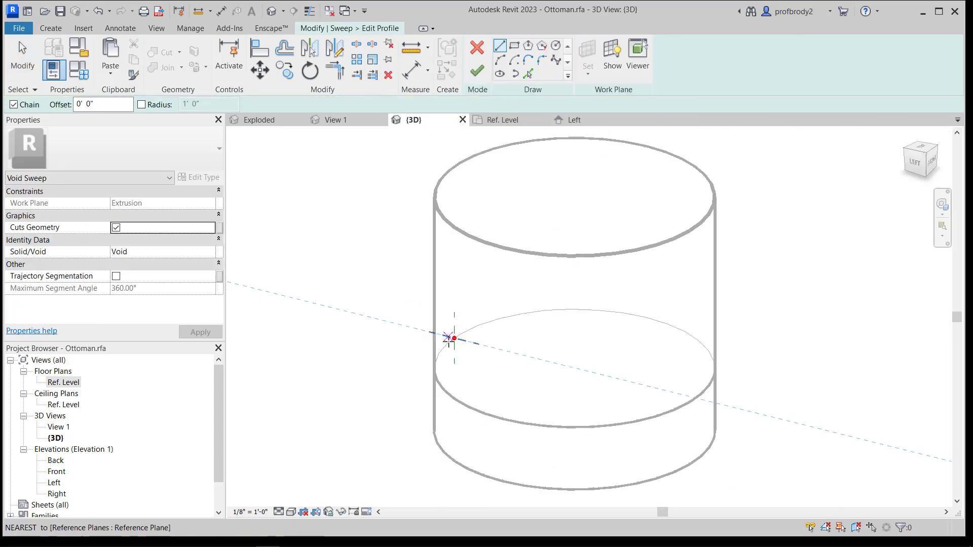
click(55, 483)
double_click(56, 482)
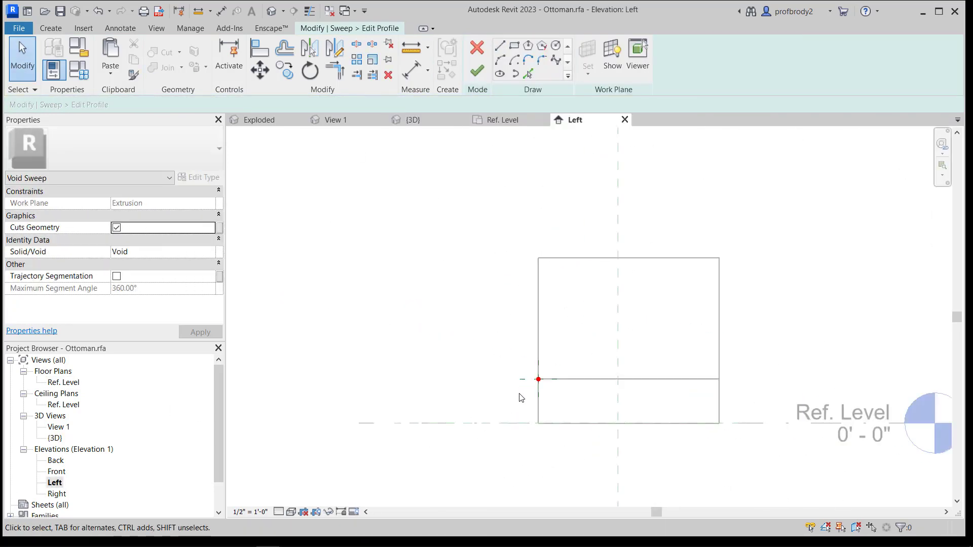
click(501, 46)
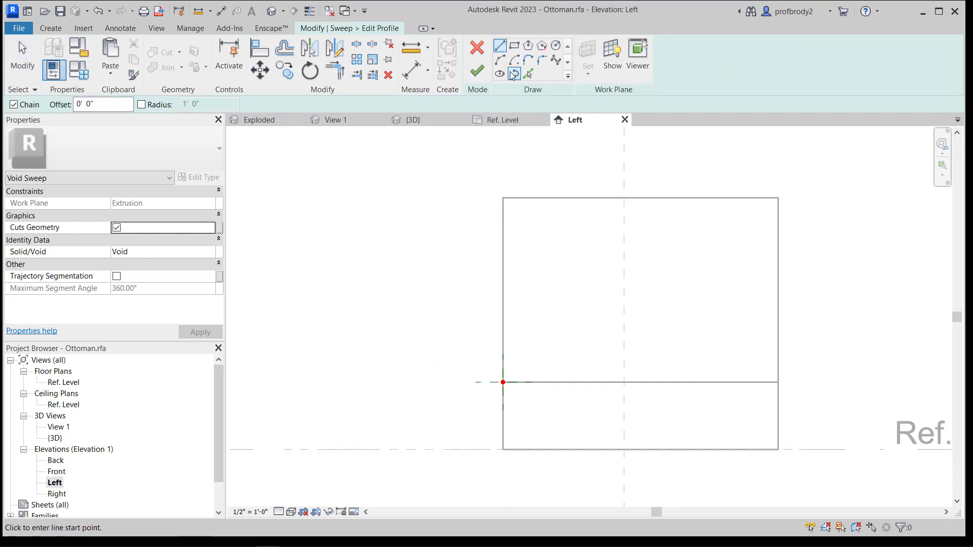
click(548, 198)
click(504, 243)
click(517, 210)
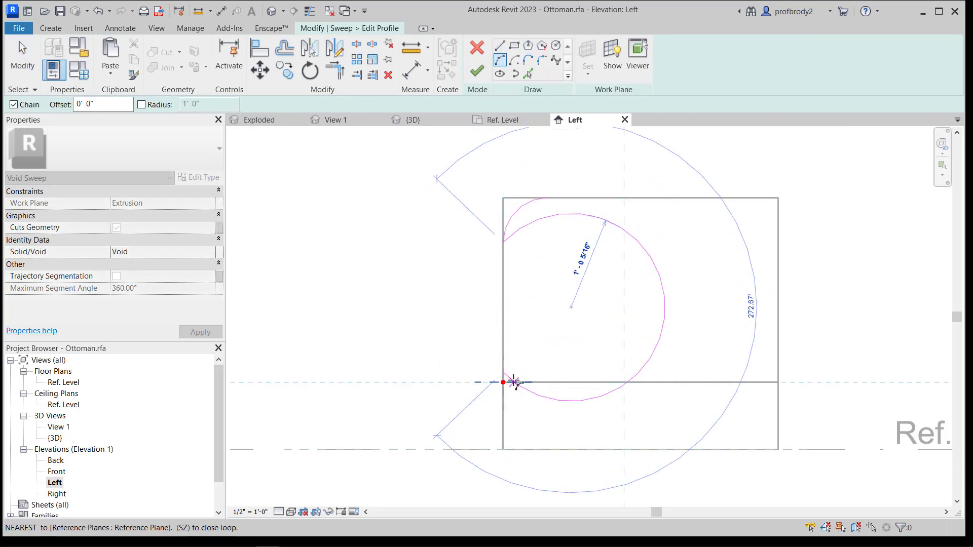
Sketch a small arc rounding the cushion's lower-left corner where it meets the base
key(Escape)
scroll(511, 375, up, 2)
click(498, 373)
click(512, 385)
scroll(501, 382, up, 4)
click(505, 382)
scroll(510, 347, down, 2)
Close the profile with straight lines reaching about 3 3/4" outside the cushion and along its side, and finish the void sweep
click(500, 46)
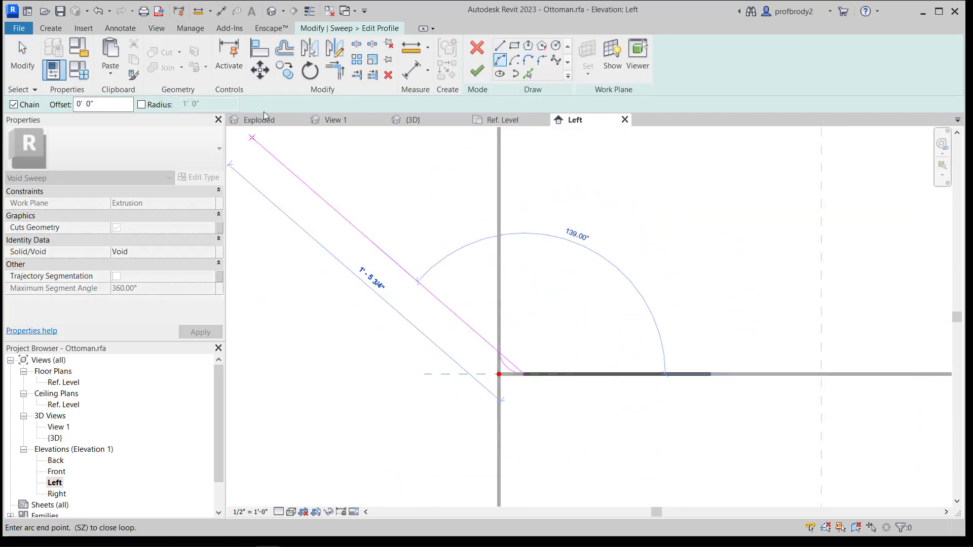
click(424, 374)
middle_drag(474, 135, 512, 346)
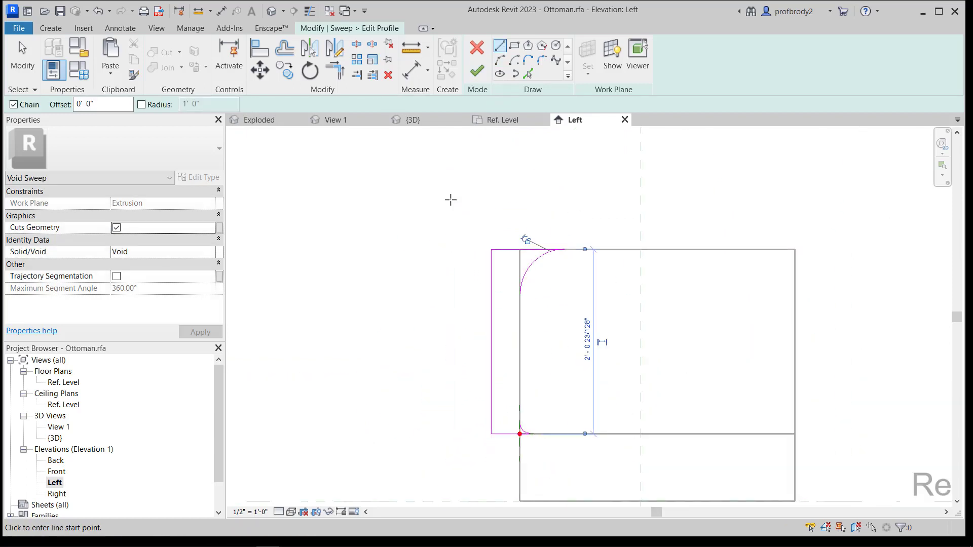
click(413, 120)
shift+middle_drag(425, 228, 430, 190)
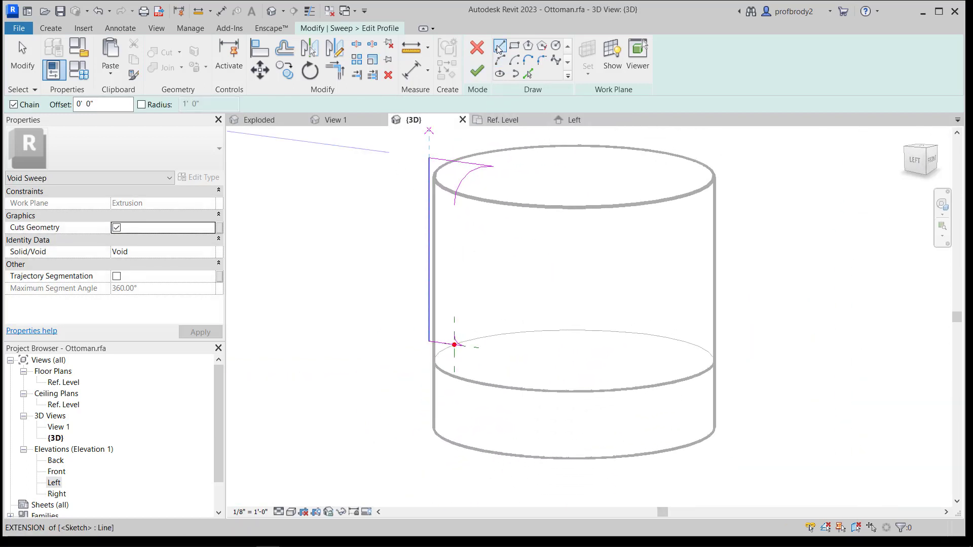
click(454, 204)
click(454, 335)
mouse_move(436, 264)
shift+middle_down()
mouse_move(453, 223)
mouse_move(434, 175)
shift+middle_up()
click(477, 71)
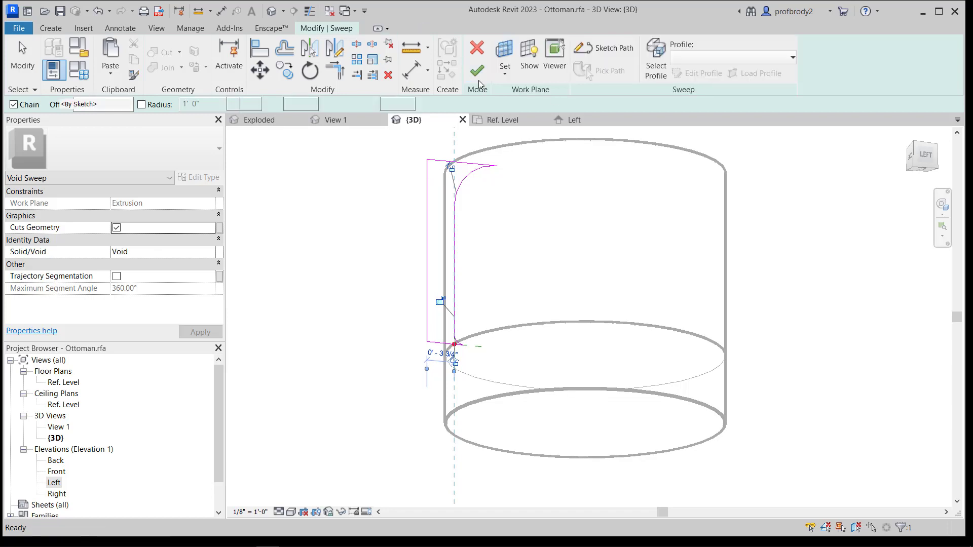
click(477, 71)
Display the rounded ottoman with shaded surfaces in the family's 3D view
scroll(358, 253, down, 1)
click(358, 253)
shift+middle_drag(358, 253, 403, 389)
click(191, 28)
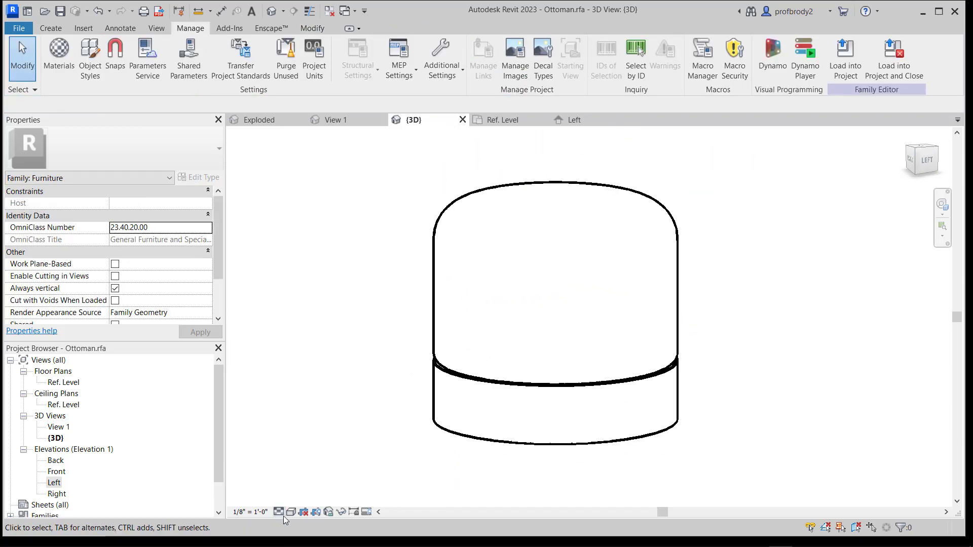
click(290, 513)
click(313, 468)
mouse_move(370, 306)
shift+middle_down()
mouse_move(381, 340)
mouse_move(368, 342)
shift+middle_up()
scroll(377, 317, up, 1)
Create a new material in the family and name it _ottoman corner fabric
click(59, 53)
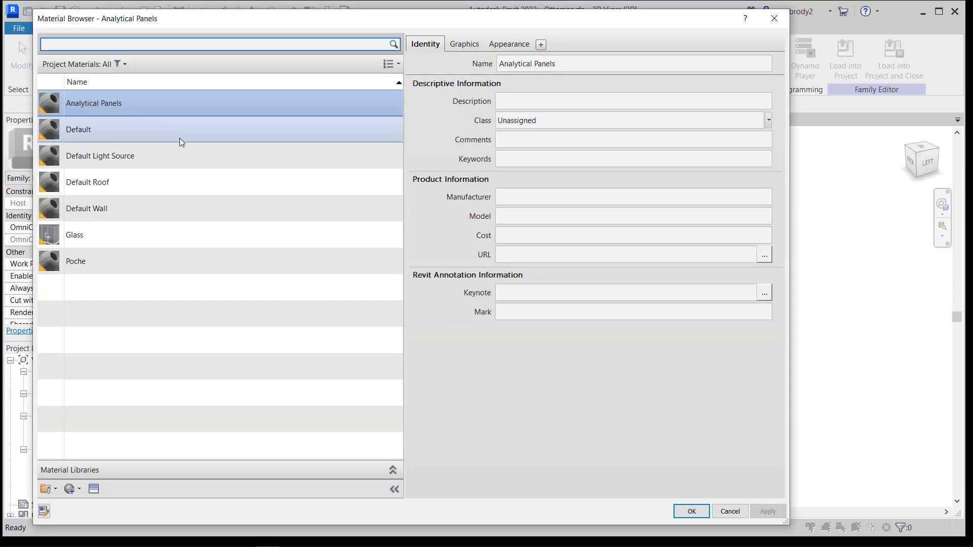
click(73, 489)
click(97, 505)
click(593, 65)
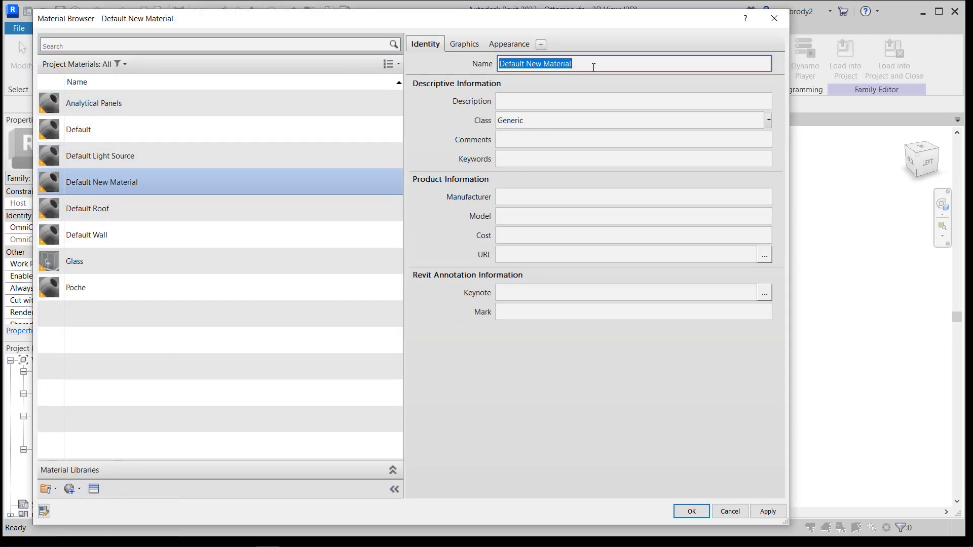
text(_ottoman high)
key(BackSpace)
key(BackSpace)
key(BackSpace)
key(BackSpace)
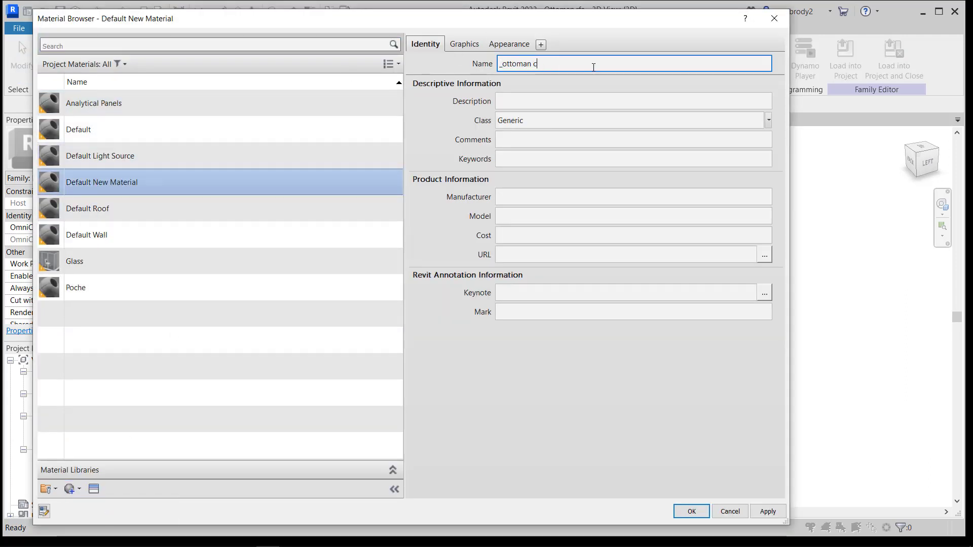
text(corner fabric)
Turn on Use Render Appearance for the new material and replace its appearance asset with Fabric (Yellow)
click(462, 44)
click(497, 77)
click(508, 44)
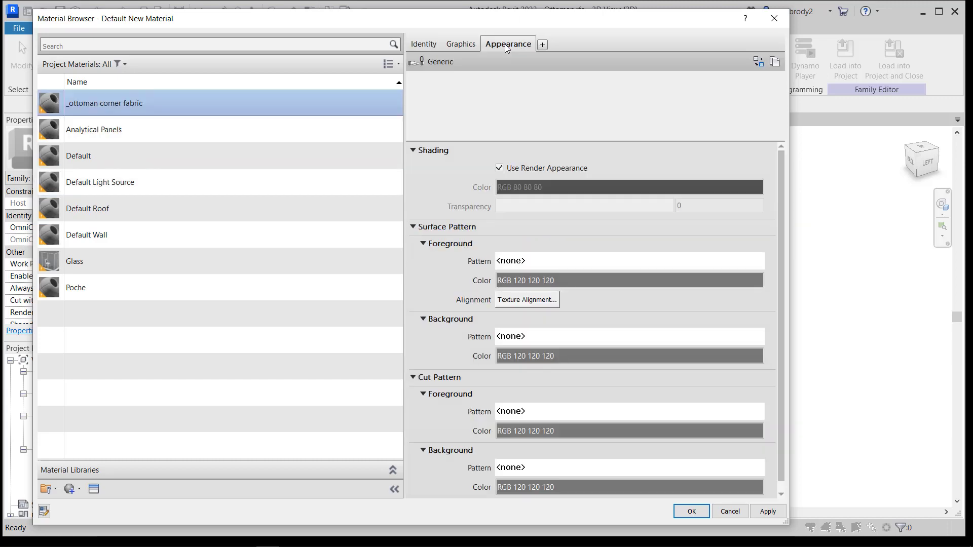
click(773, 62)
click(561, 121)
click(608, 179)
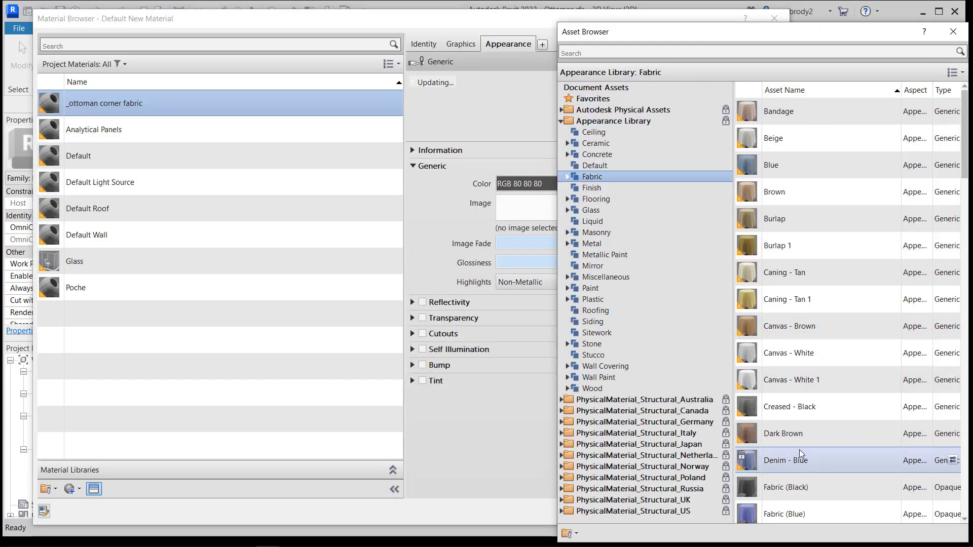
scroll(799, 449, down, 5)
double_click(783, 326)
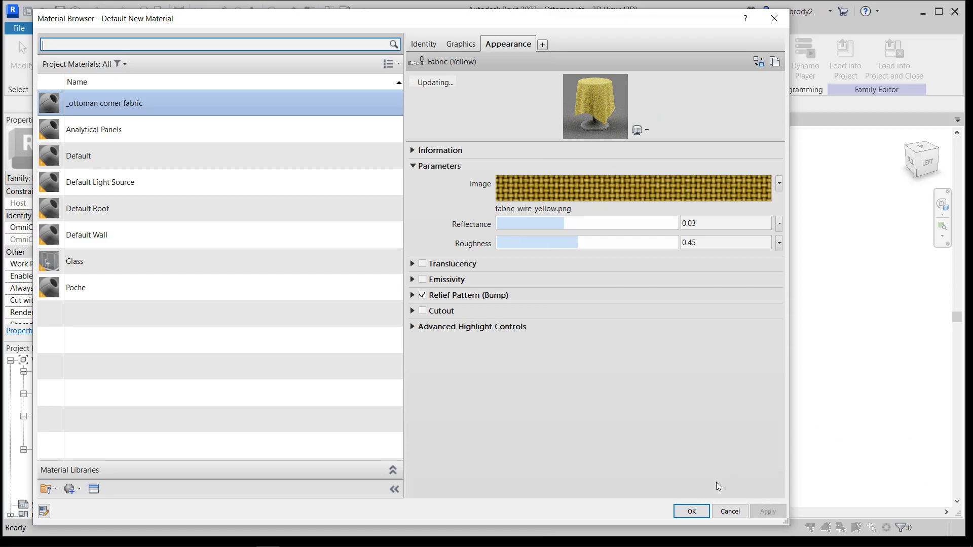
click(691, 511)
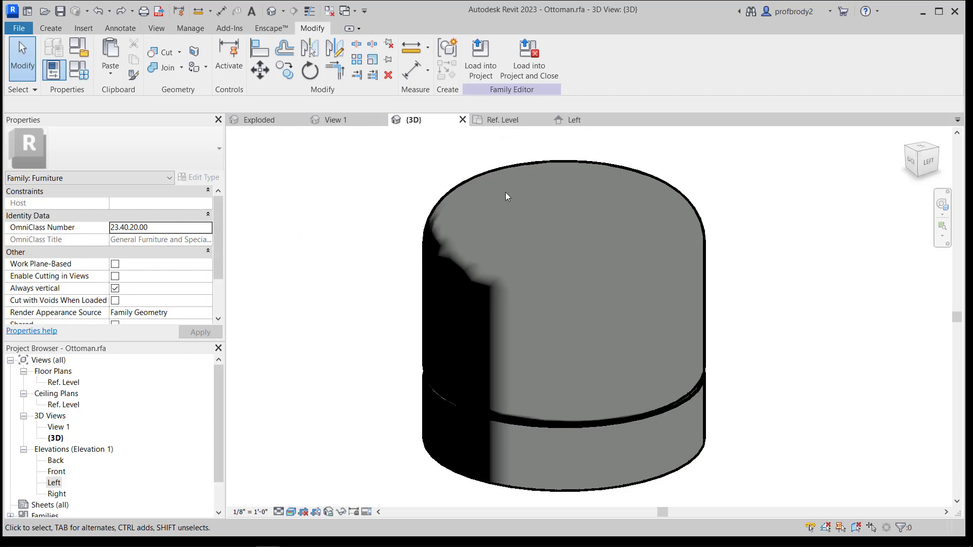
Paint both halves of the ottoman's rounded upper edge and its flat top face with _ottoman corner fabric
click(705, 272)
click(335, 196)
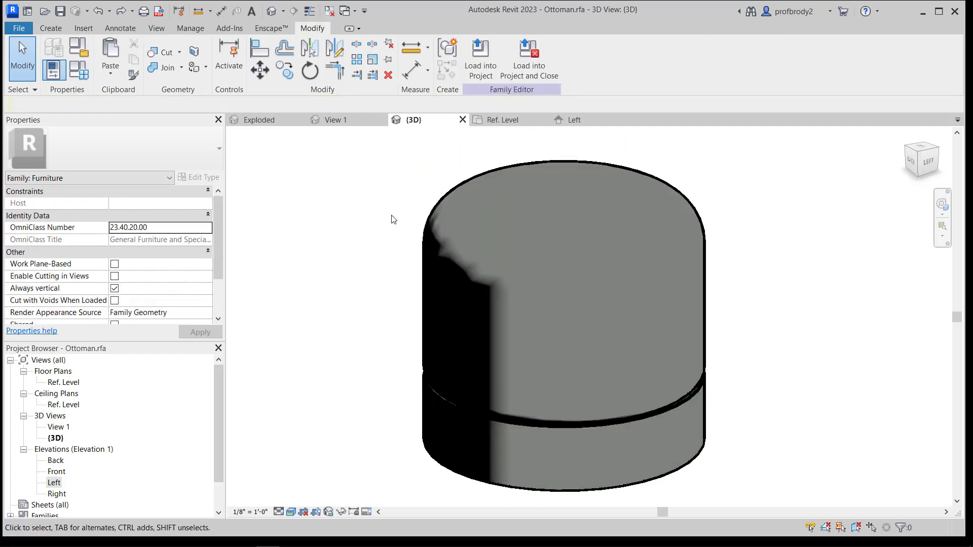
click(206, 67)
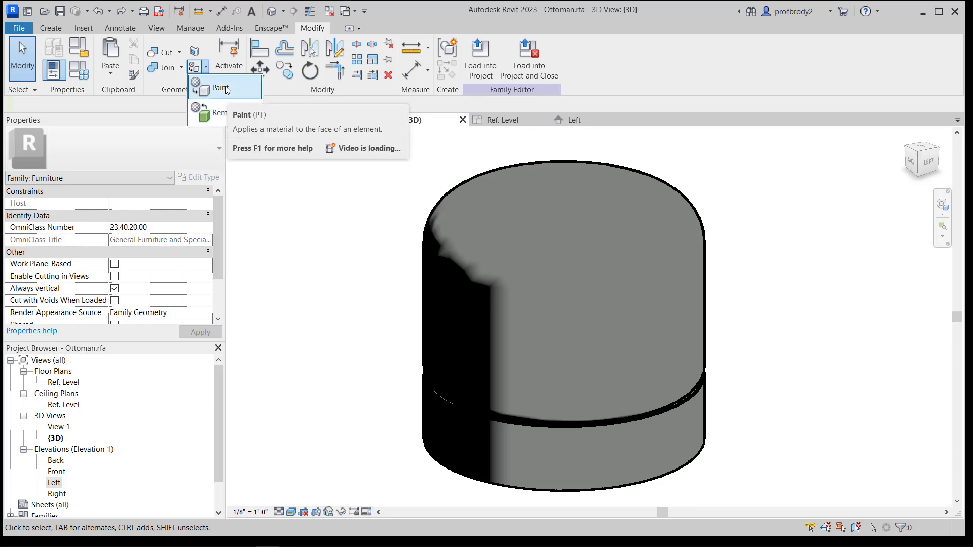
click(221, 88)
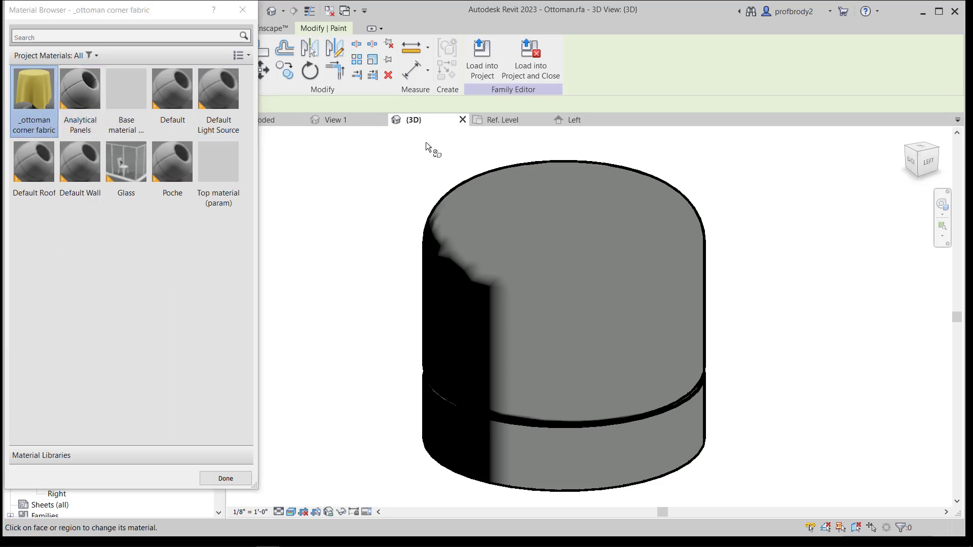
click(690, 228)
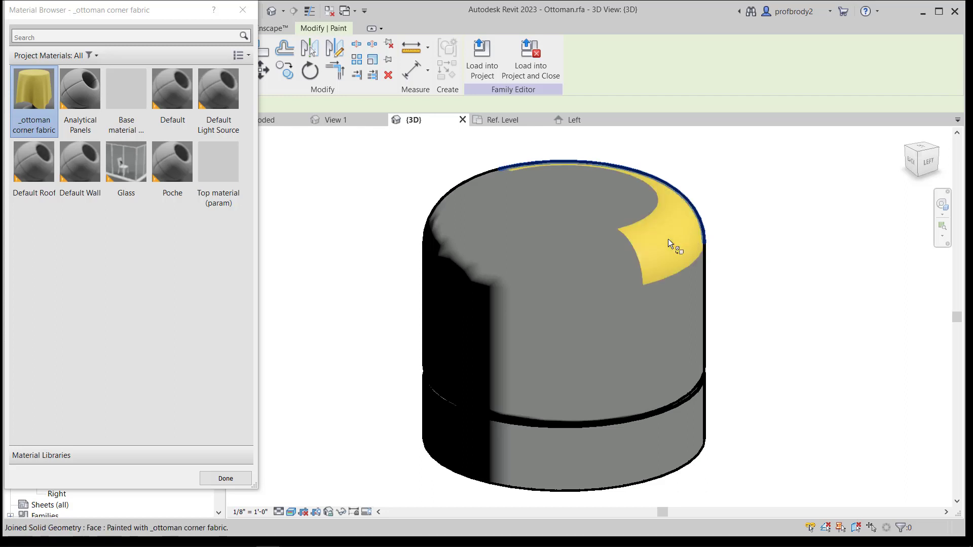
click(608, 253)
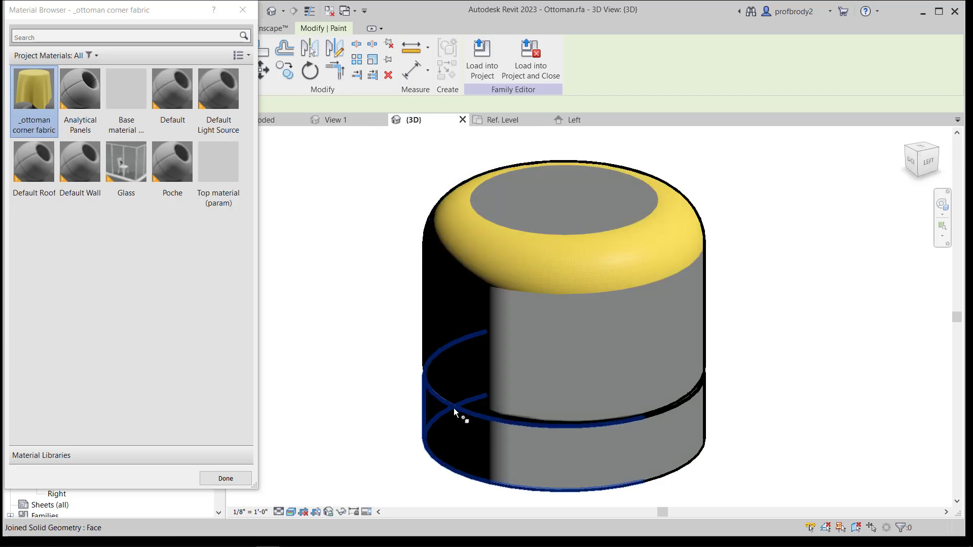
click(555, 220)
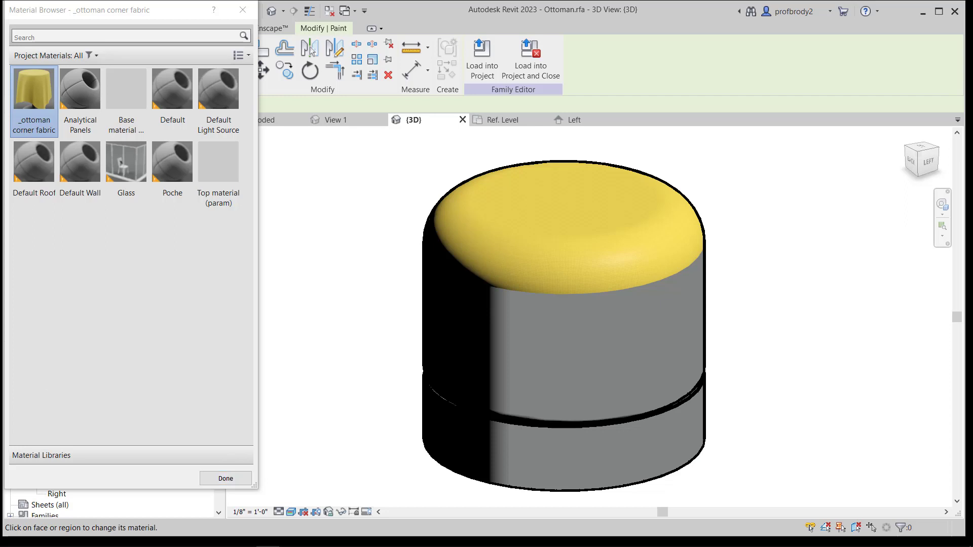
click(225, 478)
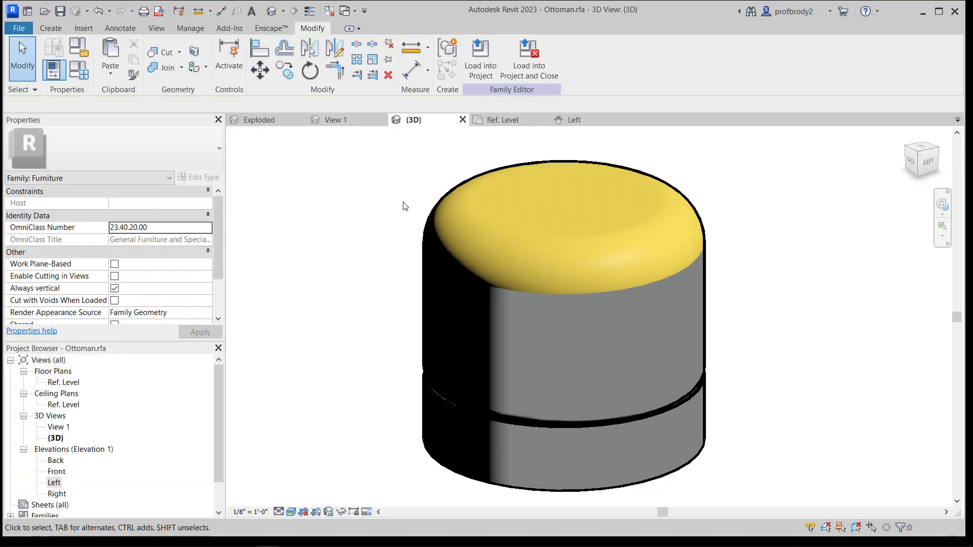
Load the Ottoman family into the project, overwriting the existing version and its parameter values, and dismiss the save reminder
click(480, 60)
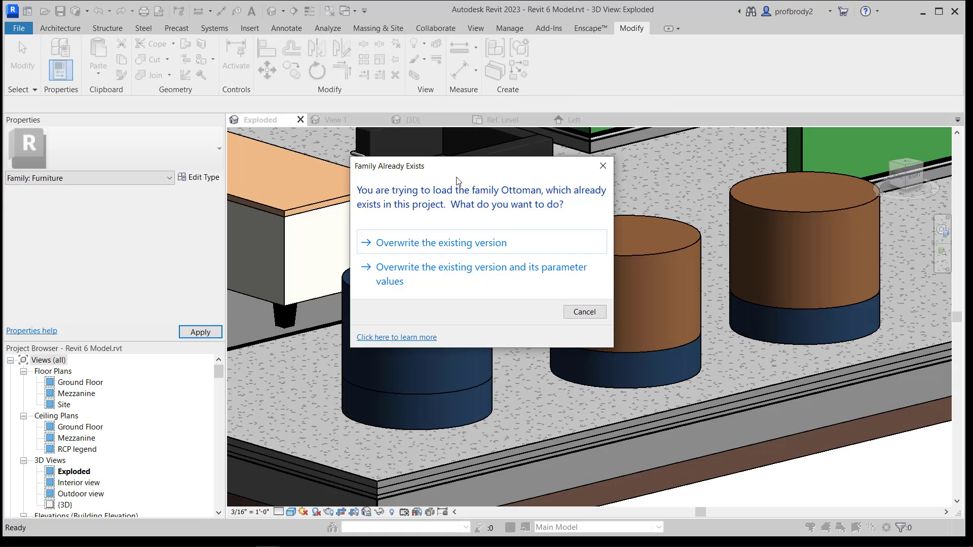
click(429, 278)
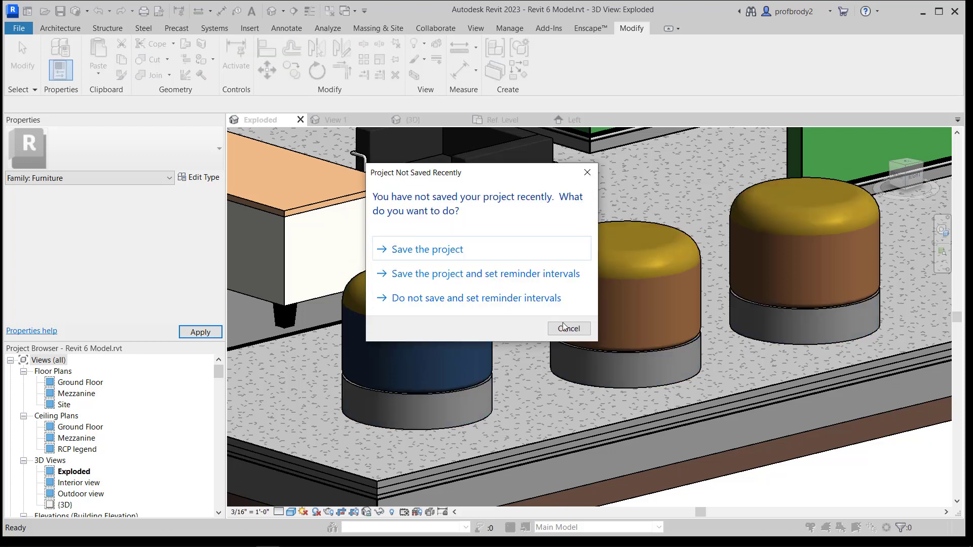
click(591, 174)
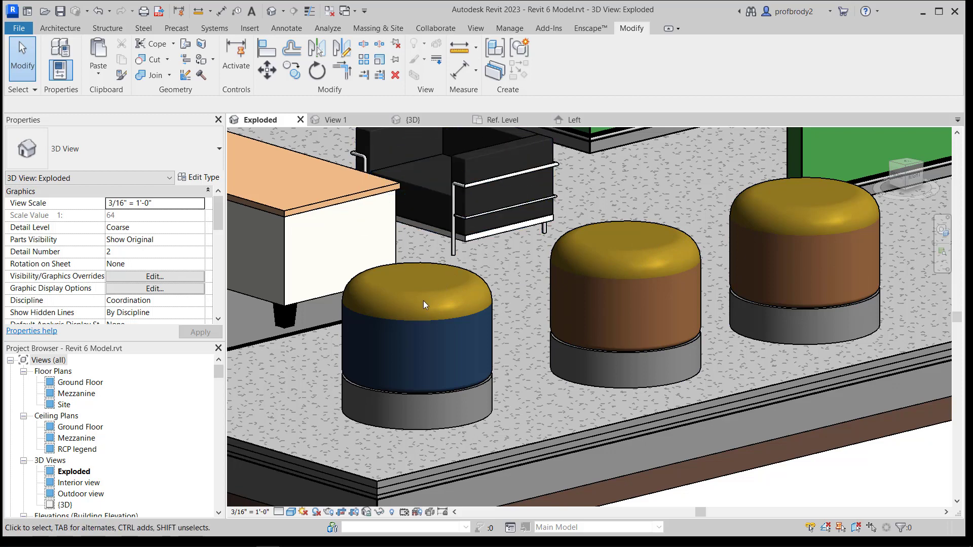
Check the _ottoman corner fabric material in the project's materials and return to the Ottoman family's 3D view
click(517, 30)
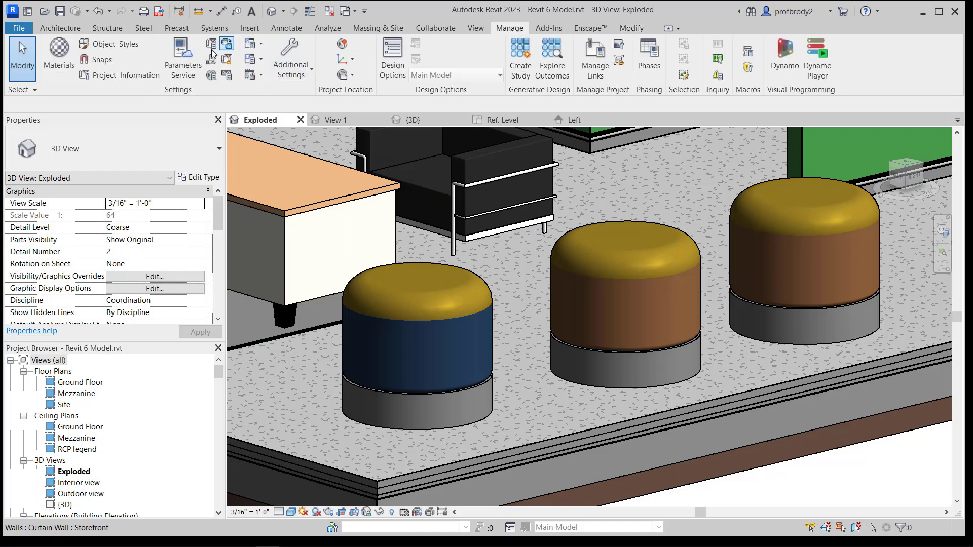
click(50, 56)
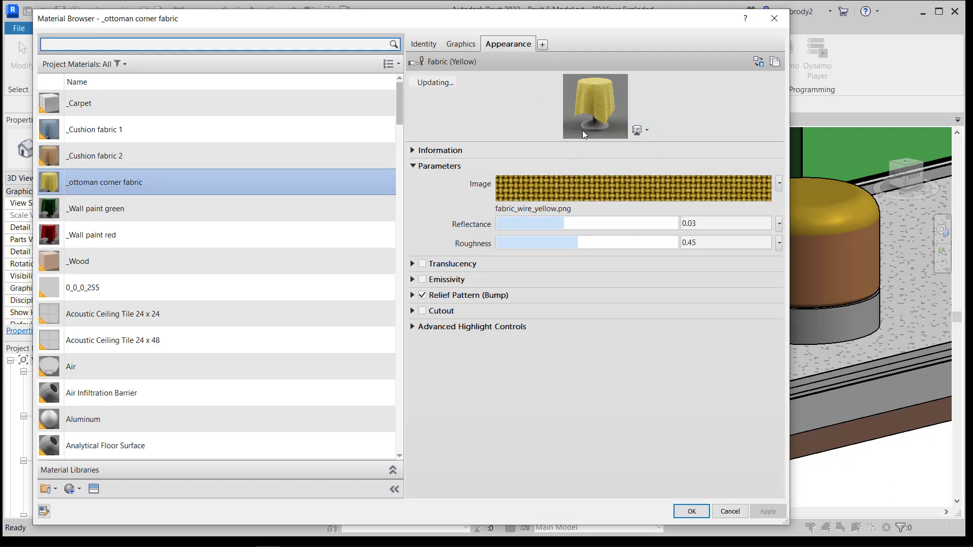
click(772, 23)
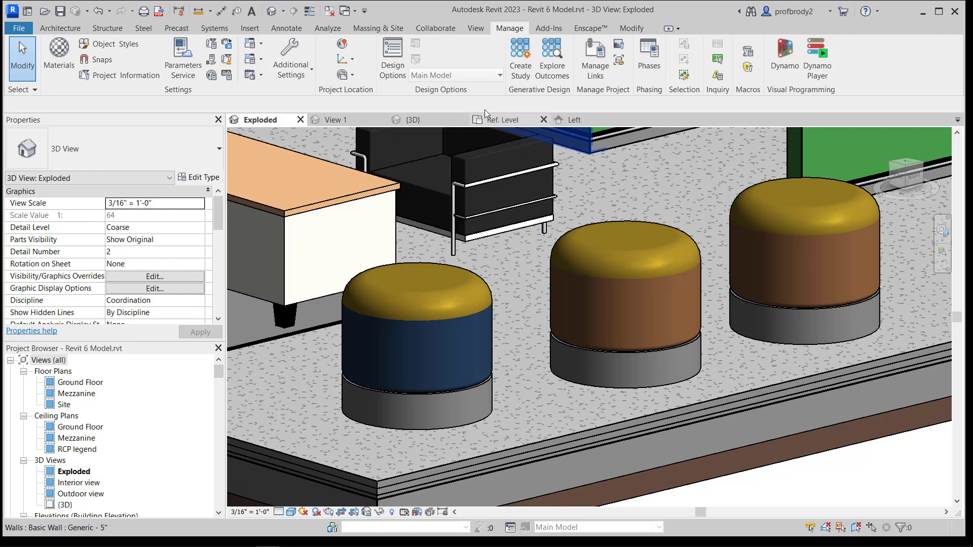
click(570, 125)
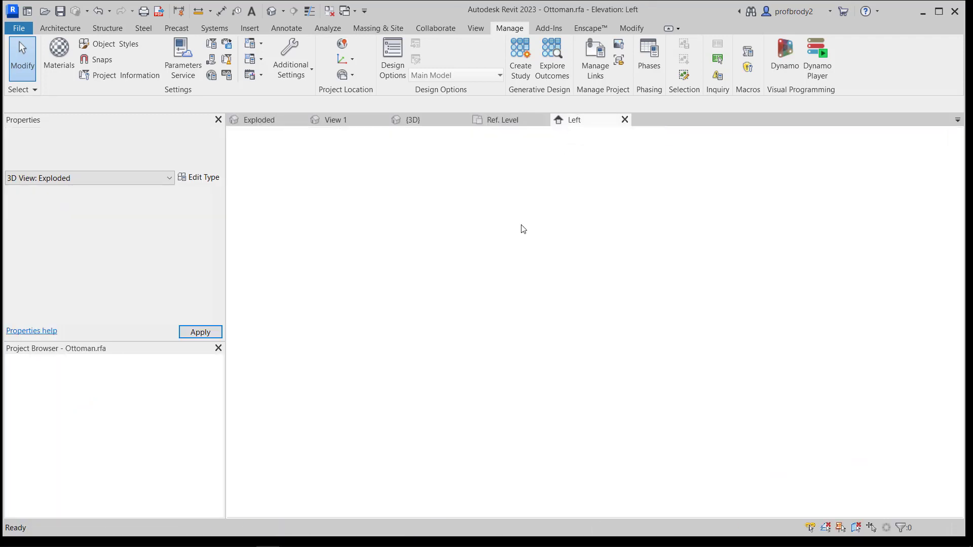
click(429, 120)
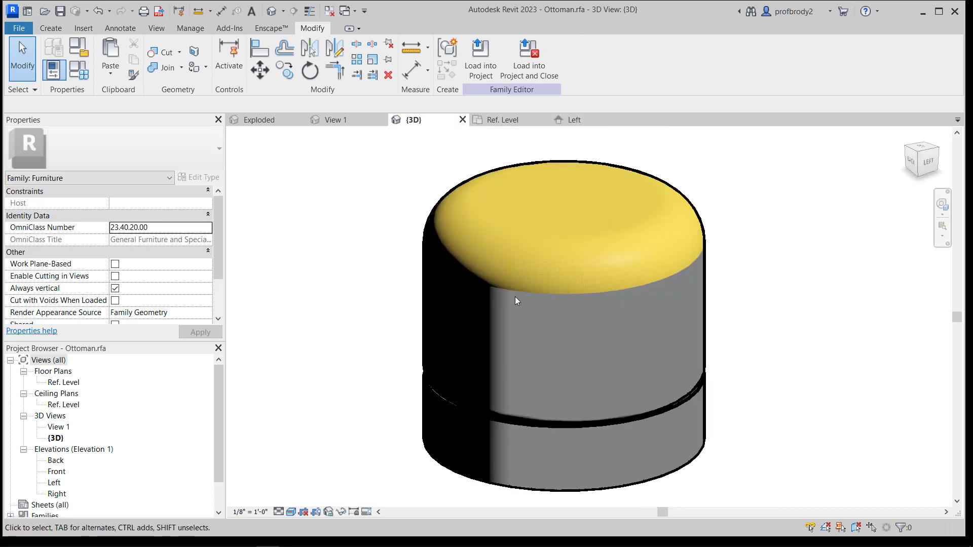
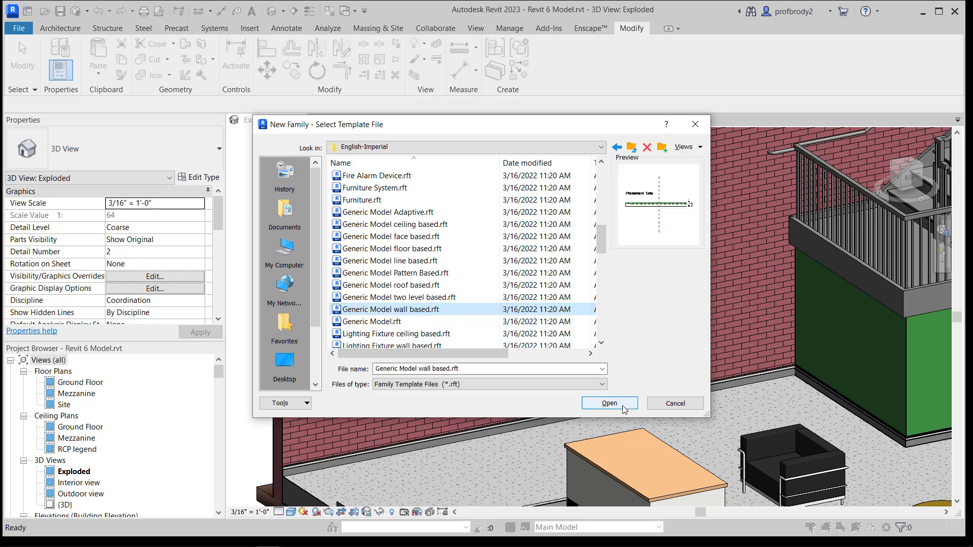
Create a new family from the Generic Model wall based.rft template
click(610, 403)
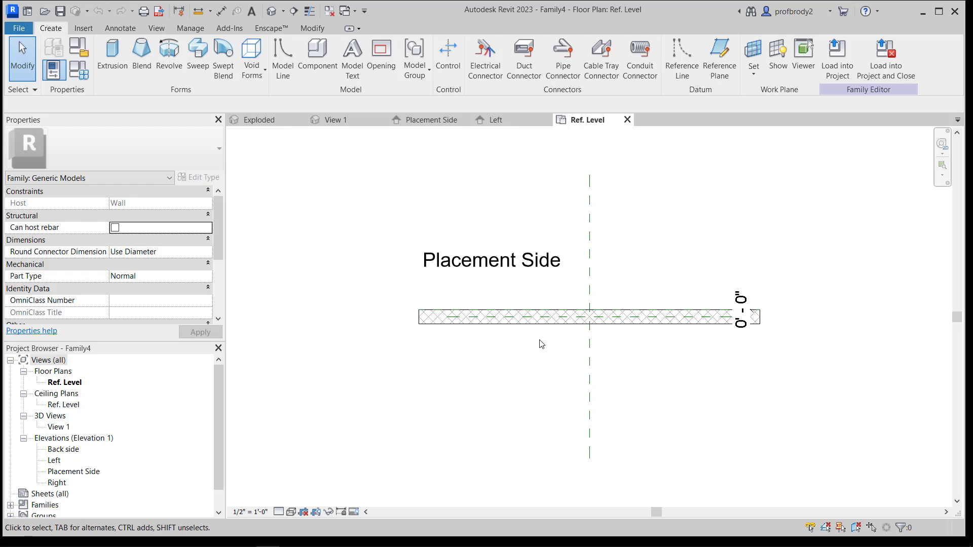
scroll(551, 345, up, 1)
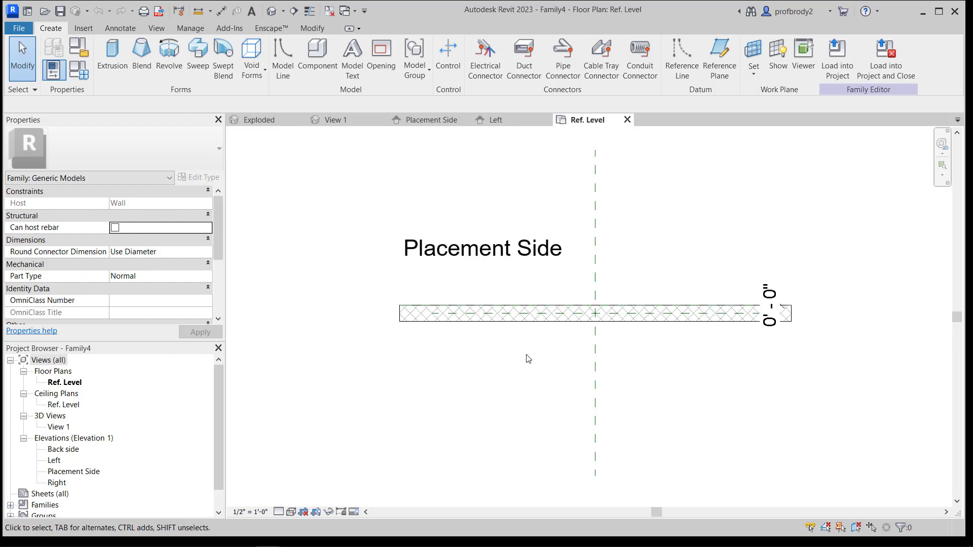
scroll(527, 359, up, 1)
middle_drag(527, 359, 502, 403)
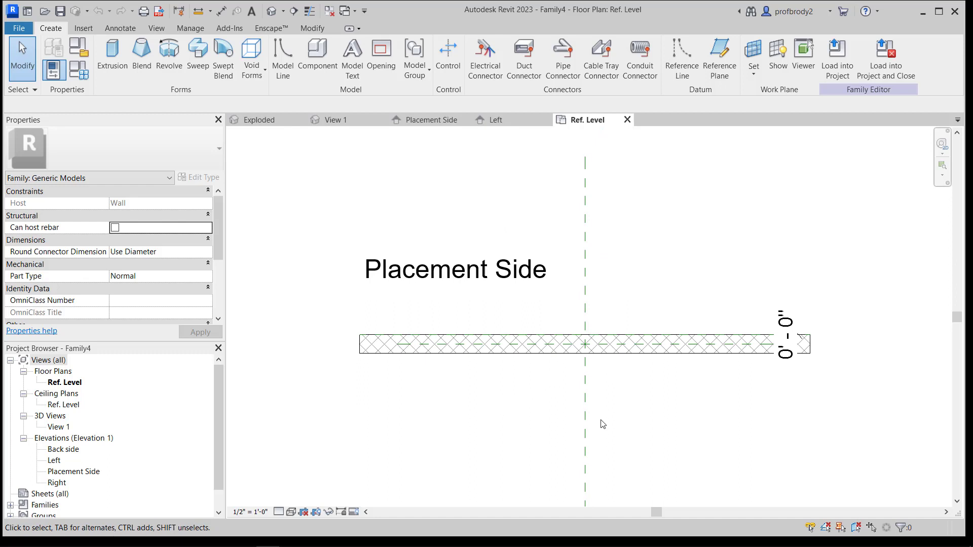
Change the host wall's type to Generic - 12" in the reference level plan
click(611, 356)
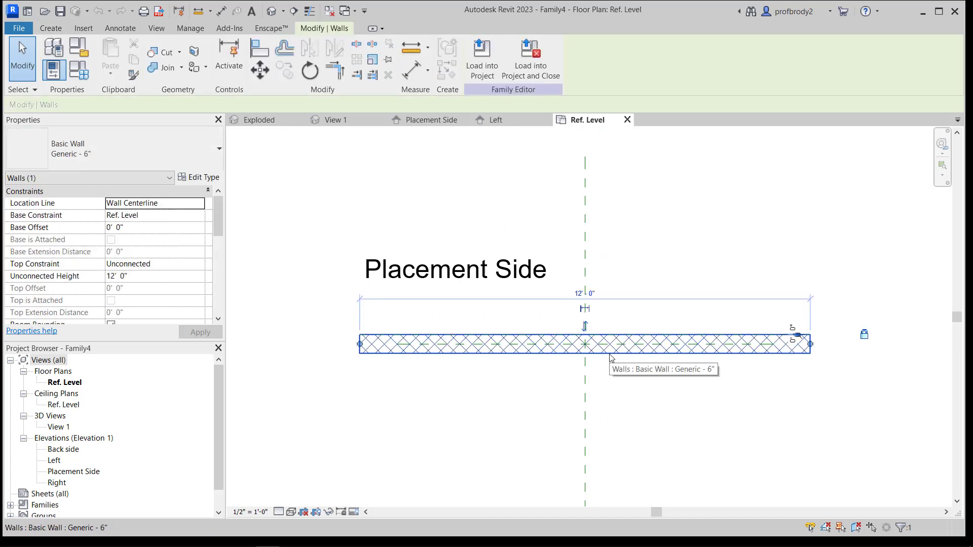
click(168, 165)
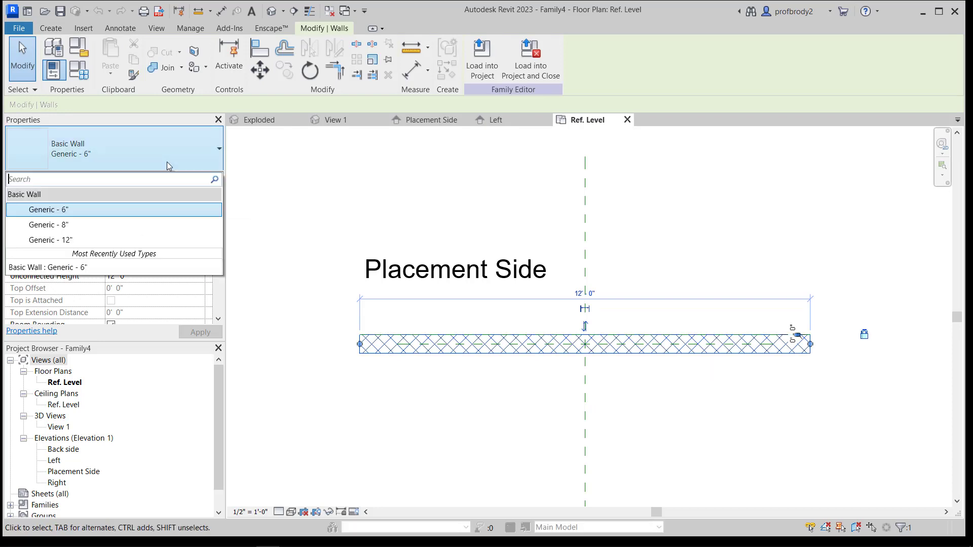
click(57, 240)
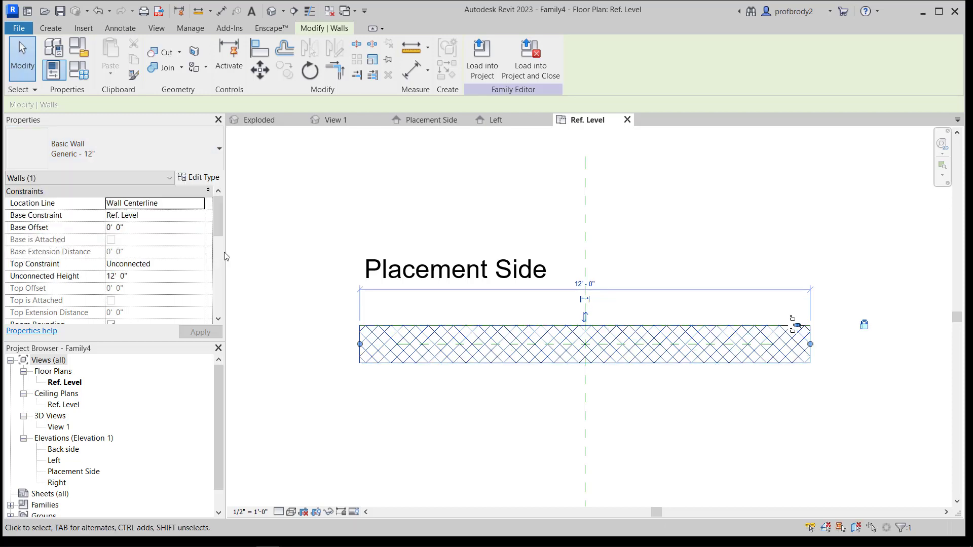
click(512, 219)
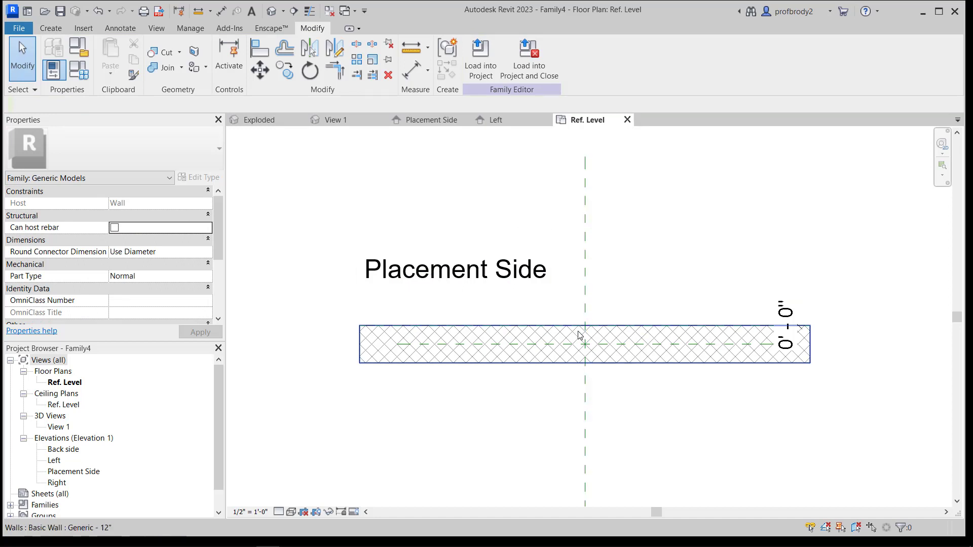
Inspect the Center (Left/Right) reference plane in plan and in the Placement Side elevation, leaving the elevation open
click(586, 304)
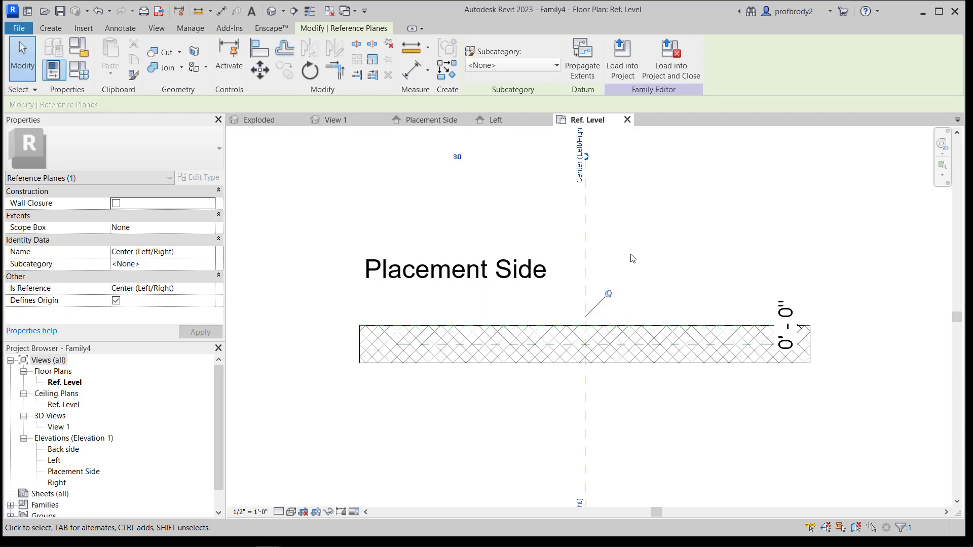
click(60, 474)
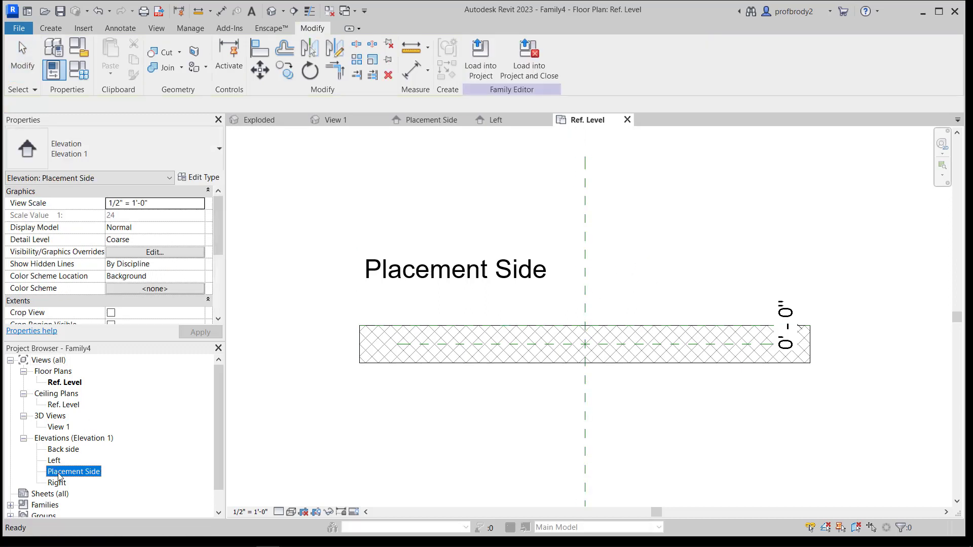
double_click(59, 475)
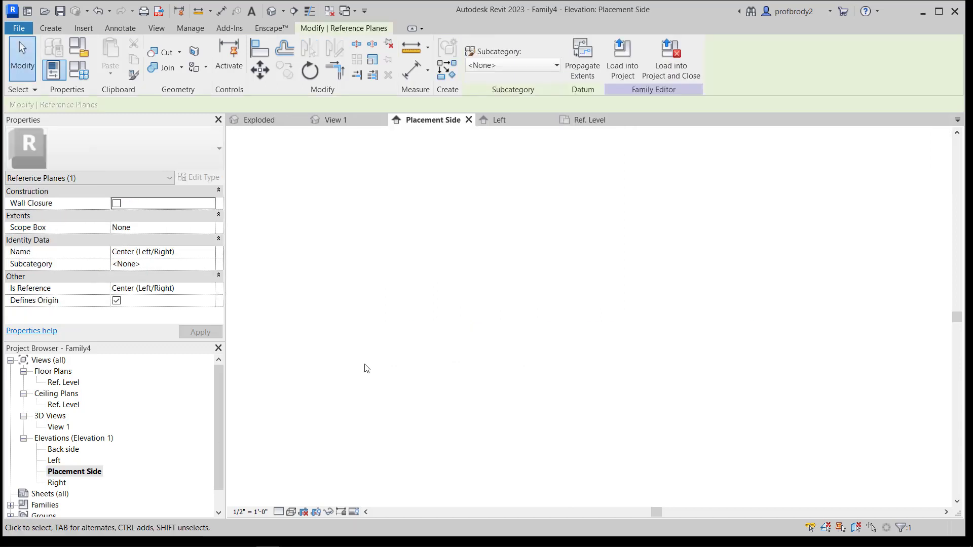
click(375, 332)
scroll(446, 345, up, 1)
click(550, 357)
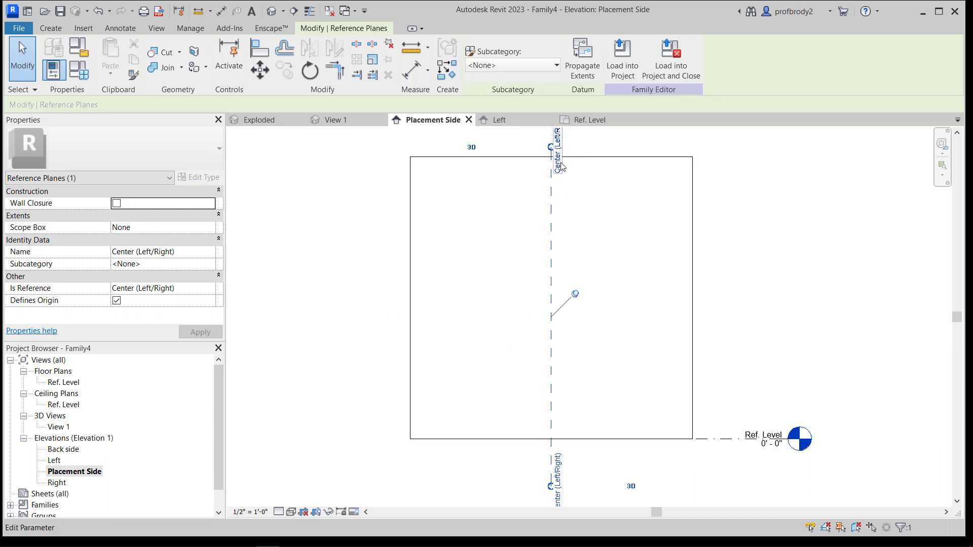
click(753, 276)
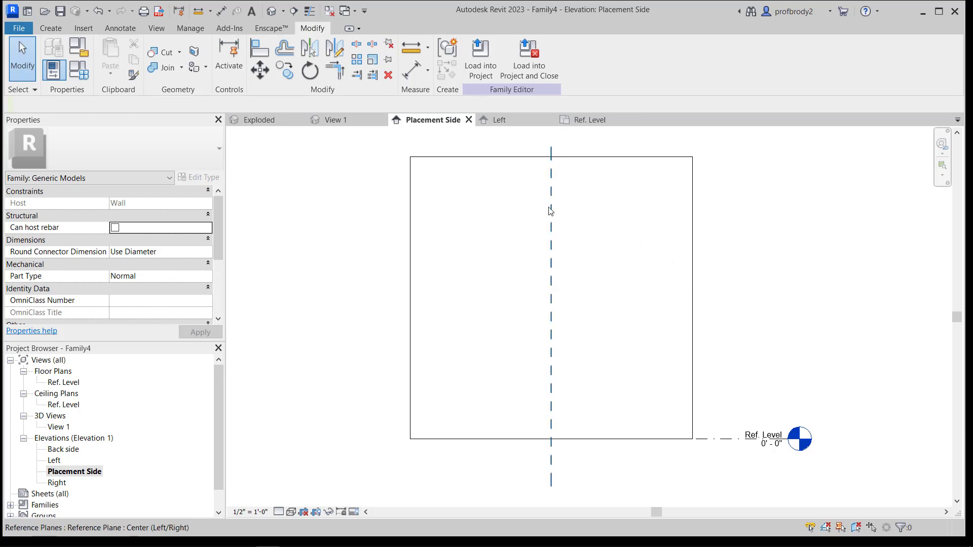
Draw a horizontal reference plane across the full width of the wall, about 2' 5" above Ref. Level
click(50, 31)
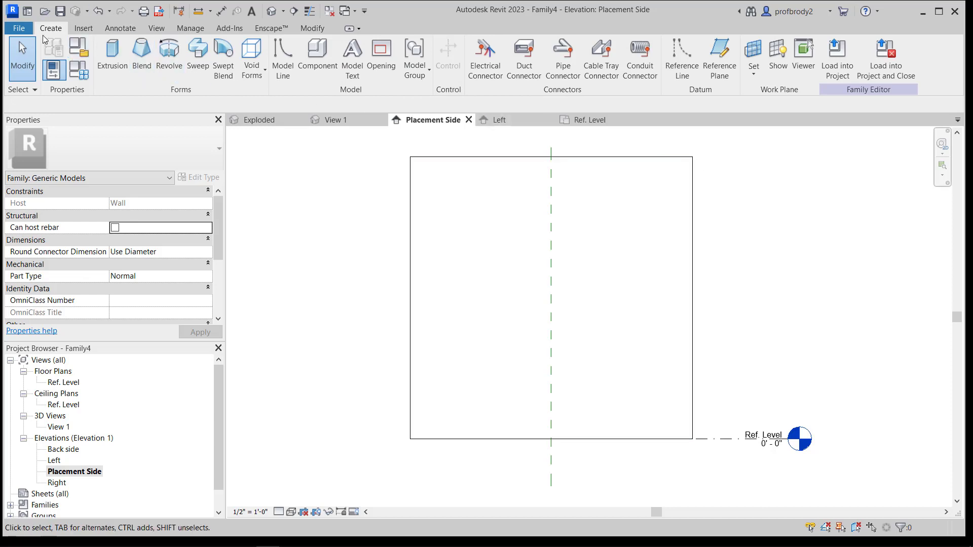
click(720, 70)
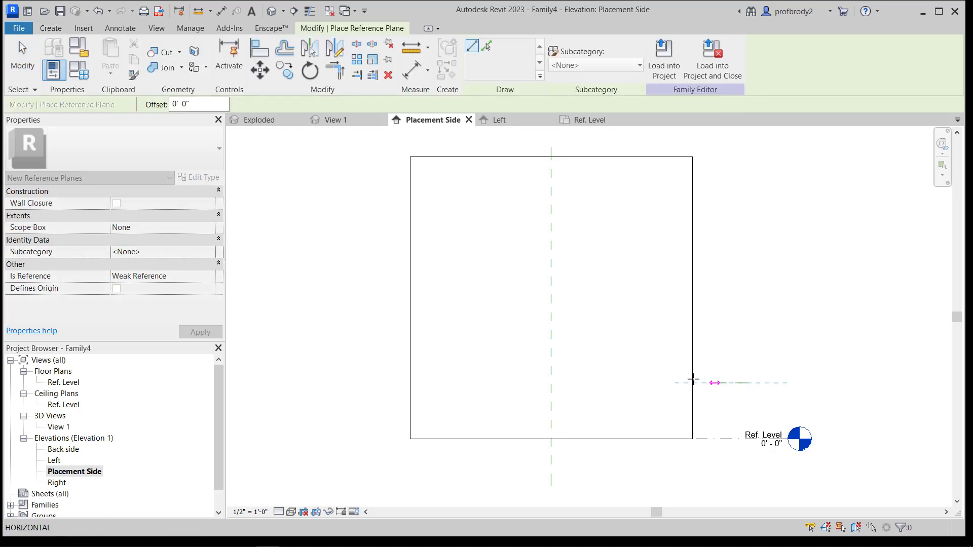
click(339, 383)
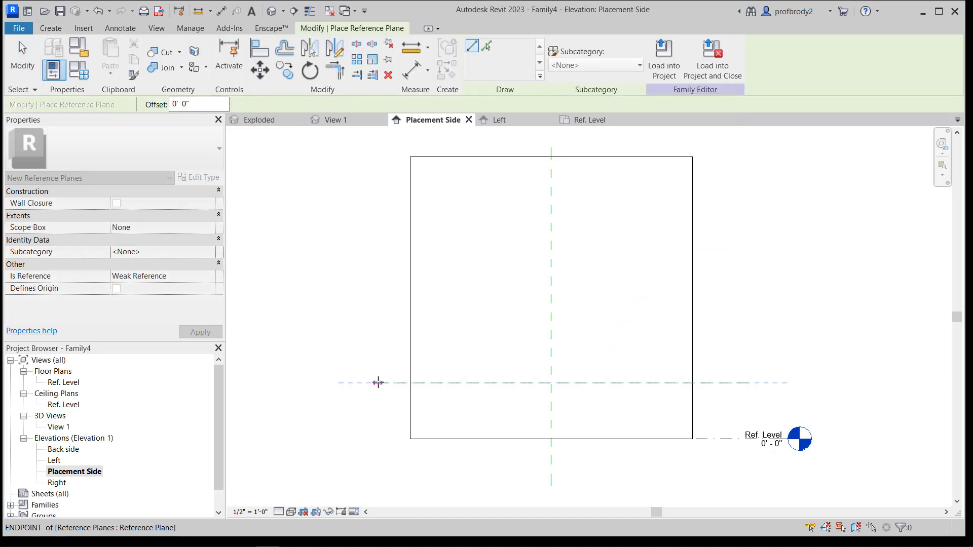
click(378, 382)
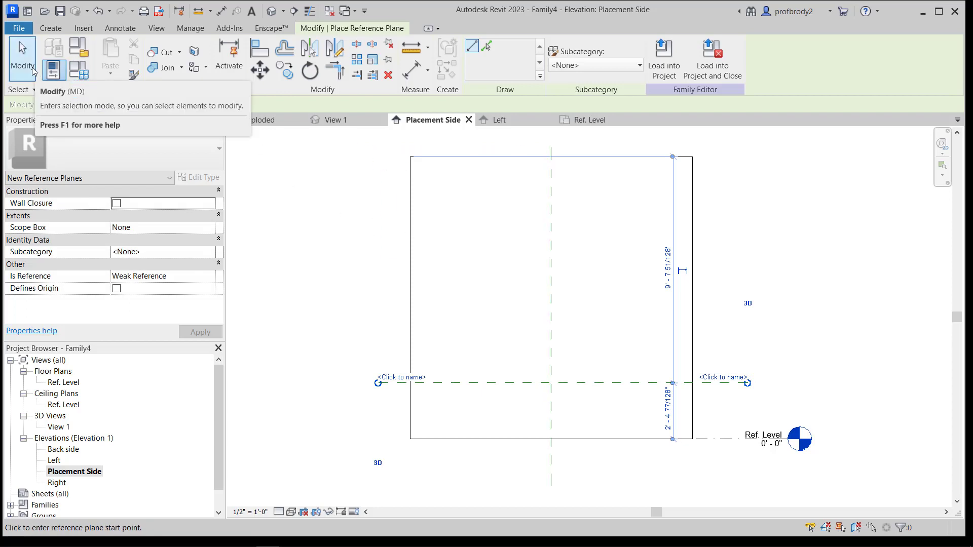
Name the new horizontal reference plane Bottom of Niche
scroll(739, 386, up, 2)
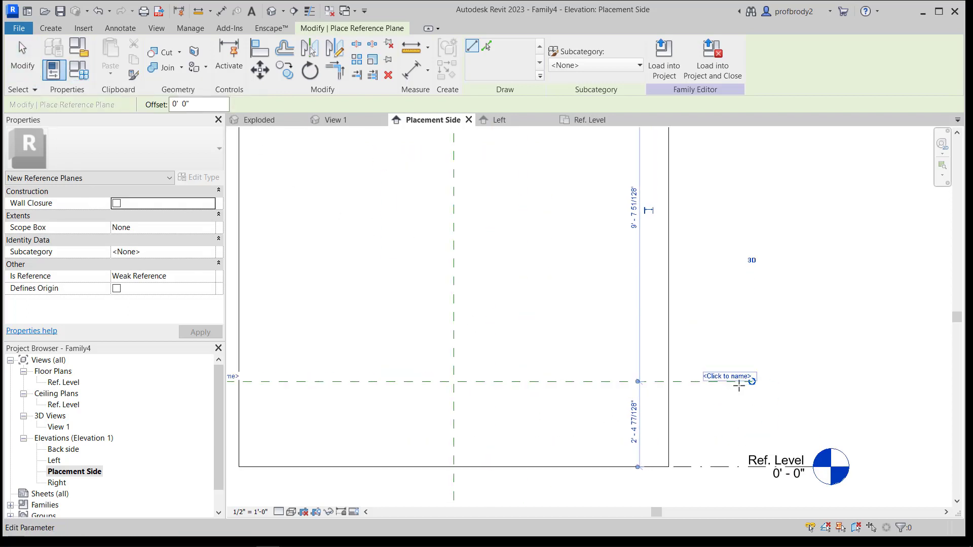
scroll(739, 386, down, 1)
click(729, 384)
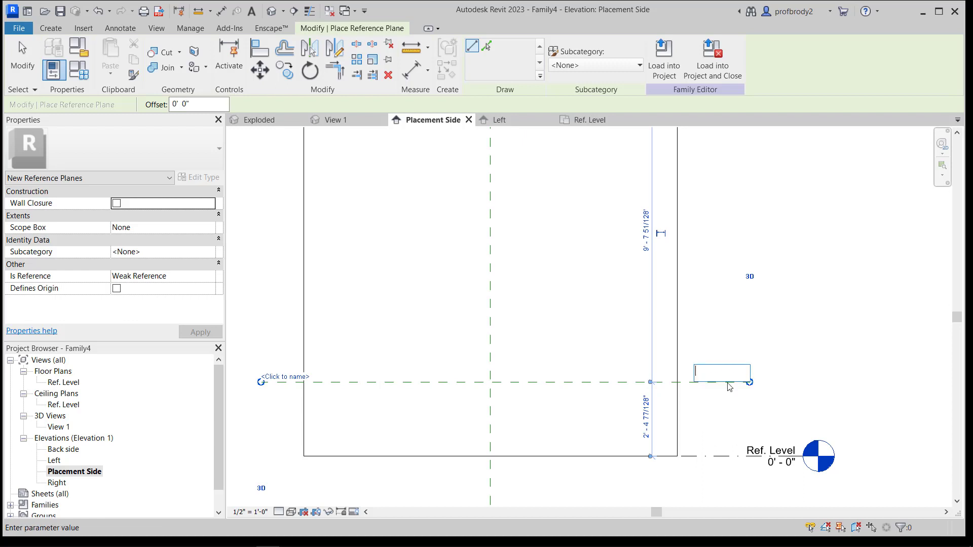
text(Bo)
text(ttom of Nich)
text(e)
key(Return)
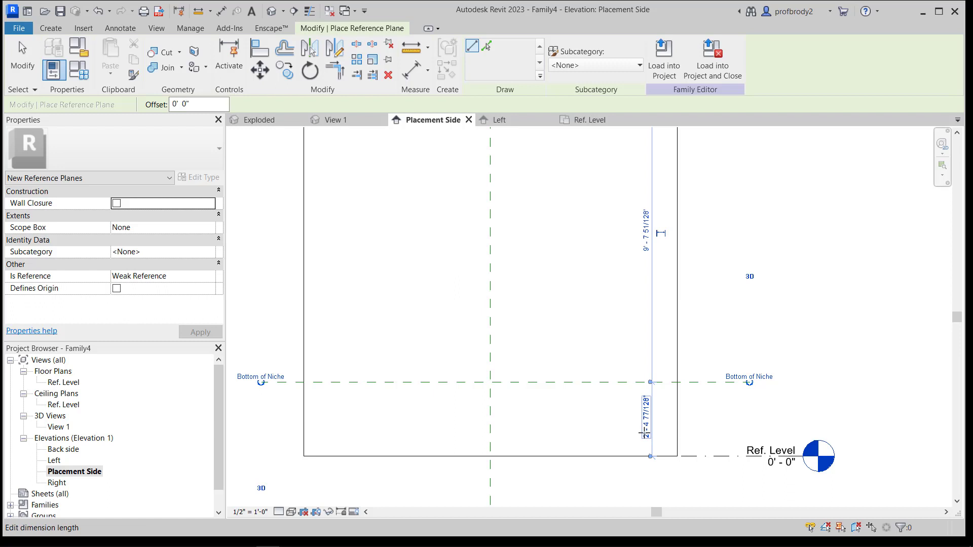
Set the Bottom of Niche plane's height above Ref. Level to 2' and finish placing reference planes
click(644, 432)
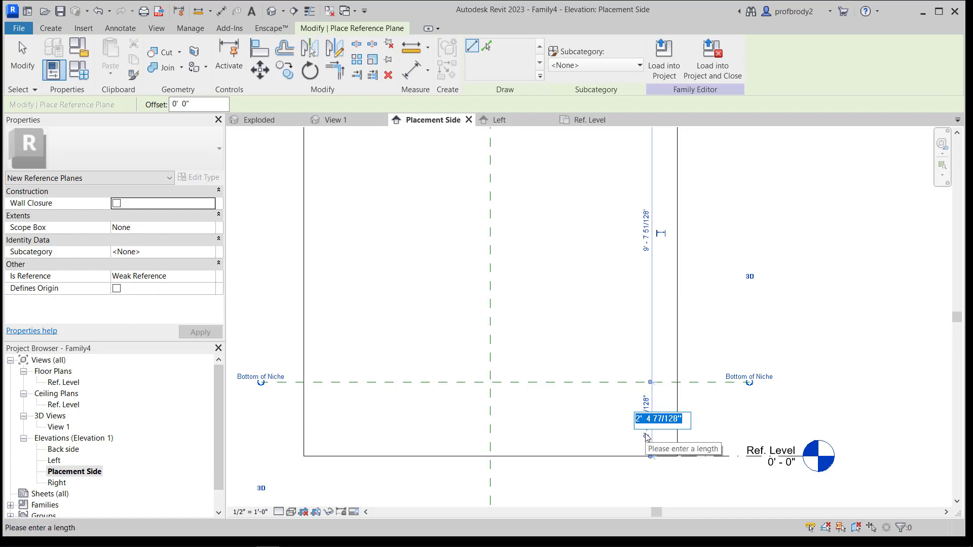
text(2')
key(Return)
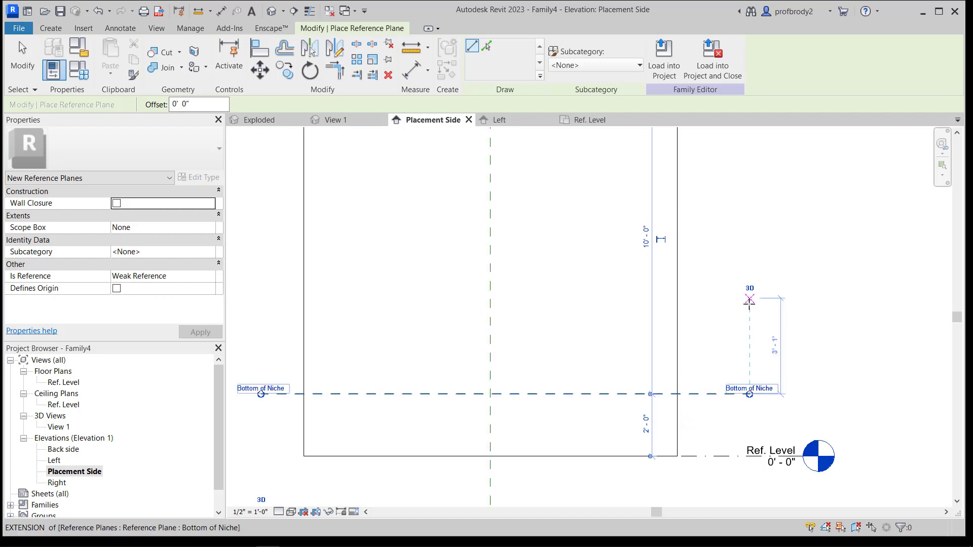
click(20, 69)
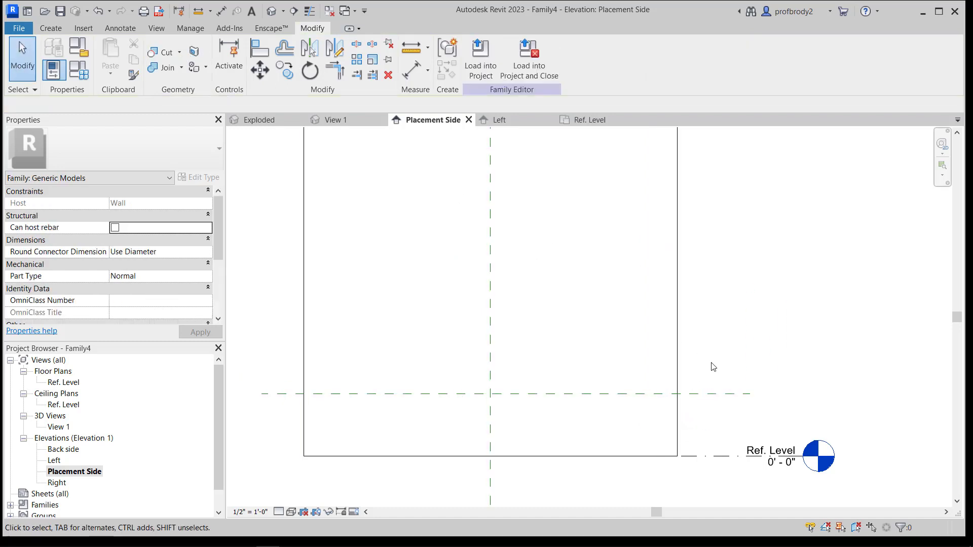
click(712, 394)
click(725, 423)
click(721, 394)
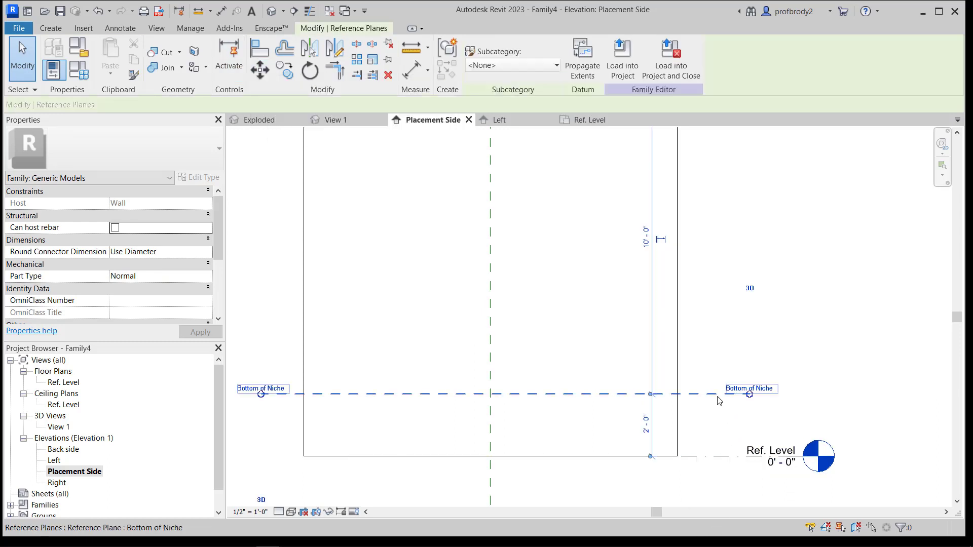
click(730, 424)
scroll(729, 425, down, 1)
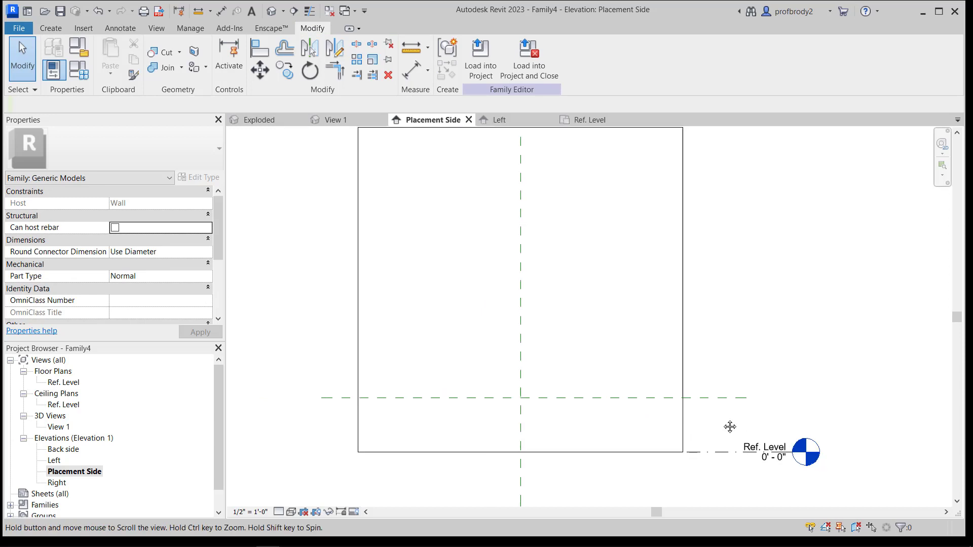
mouse_move(730, 425)
middle_down()
mouse_move(734, 446)
mouse_move(734, 434)
middle_up()
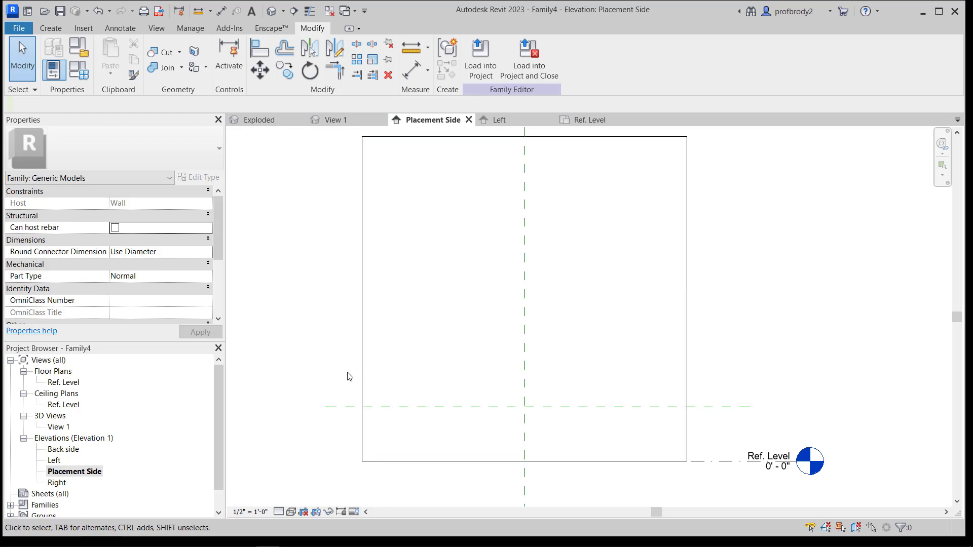
Add an aligned dimension between Ref. Level and the Bottom of Niche plane, placed outside the wall's left edge
click(121, 29)
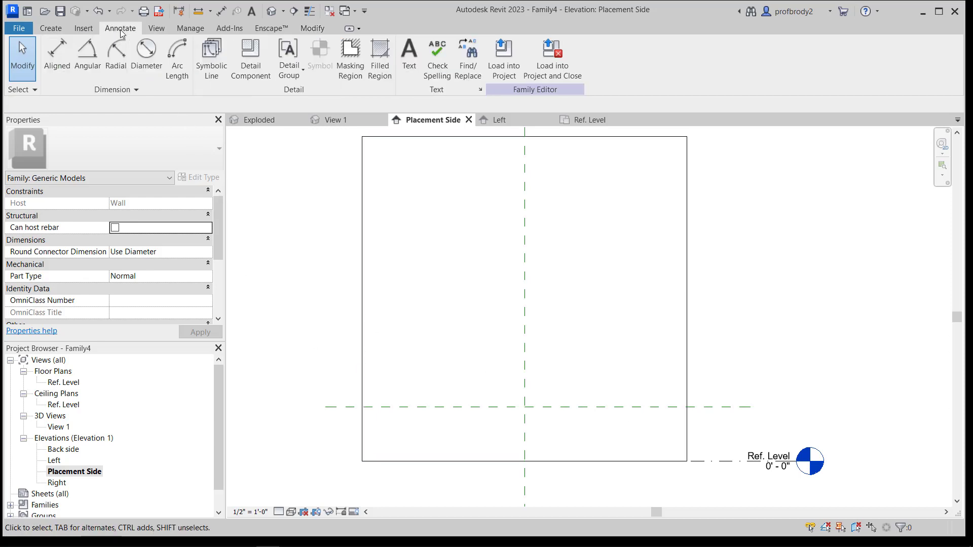
click(64, 60)
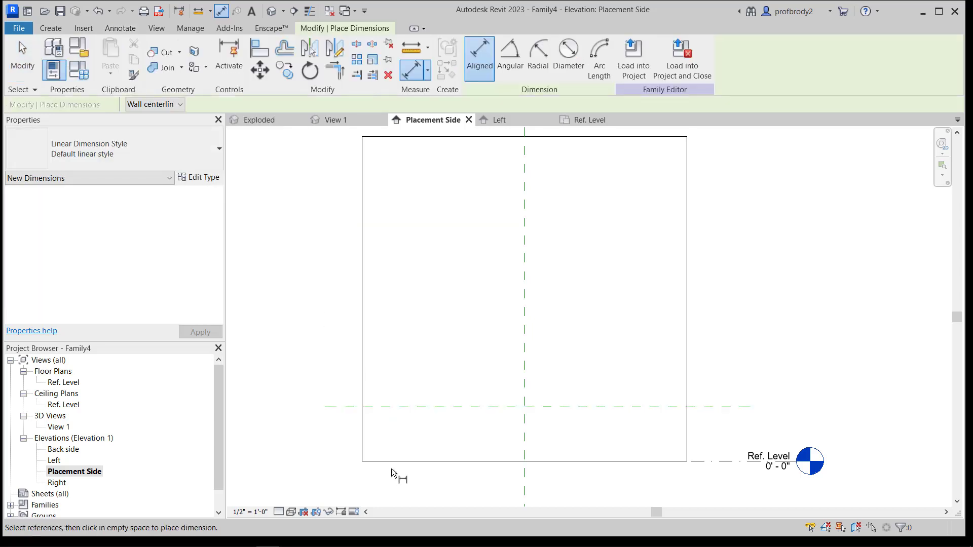
click(494, 461)
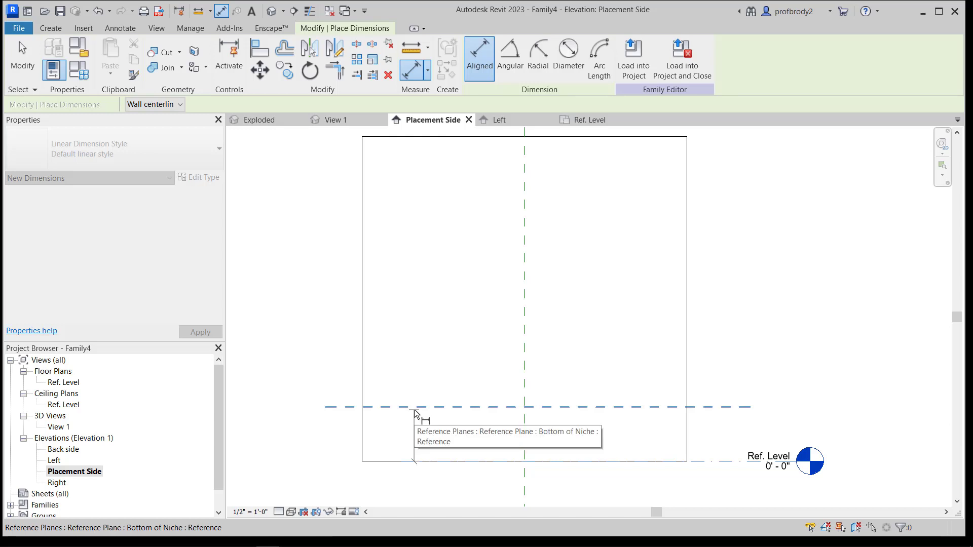
click(414, 413)
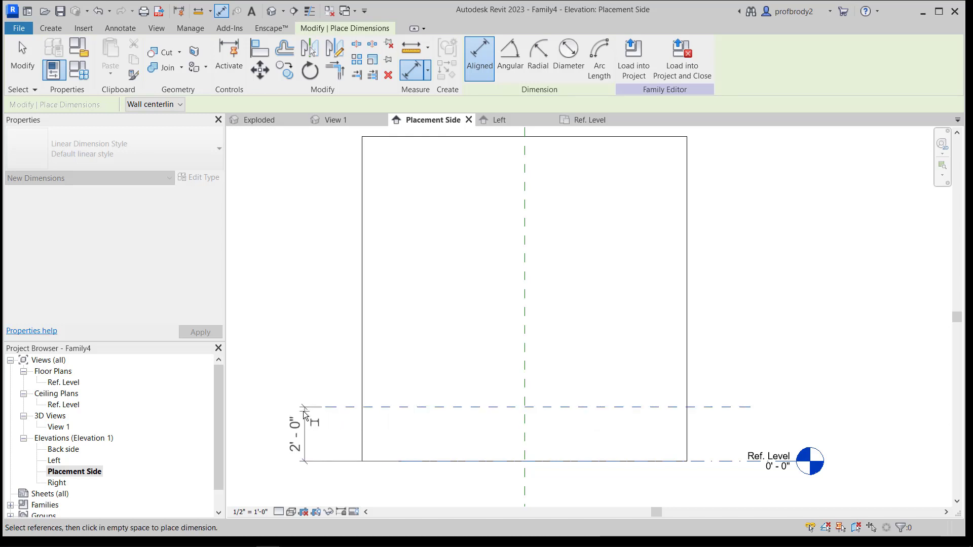
click(301, 432)
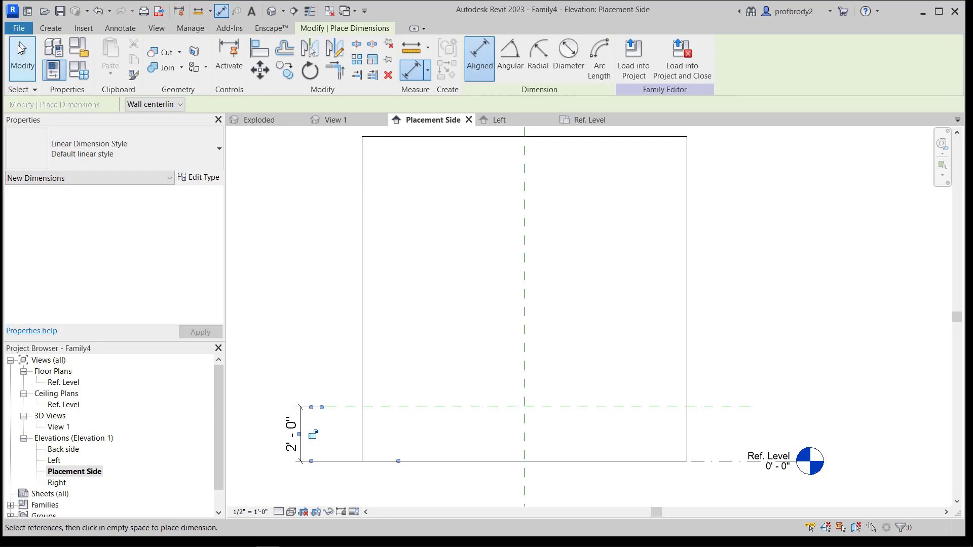
key(Escape)
key(Escape)
Label the Bottom of Niche height dimension with a new instance family parameter named Height above floor, grouped under Dimensions
click(312, 424)
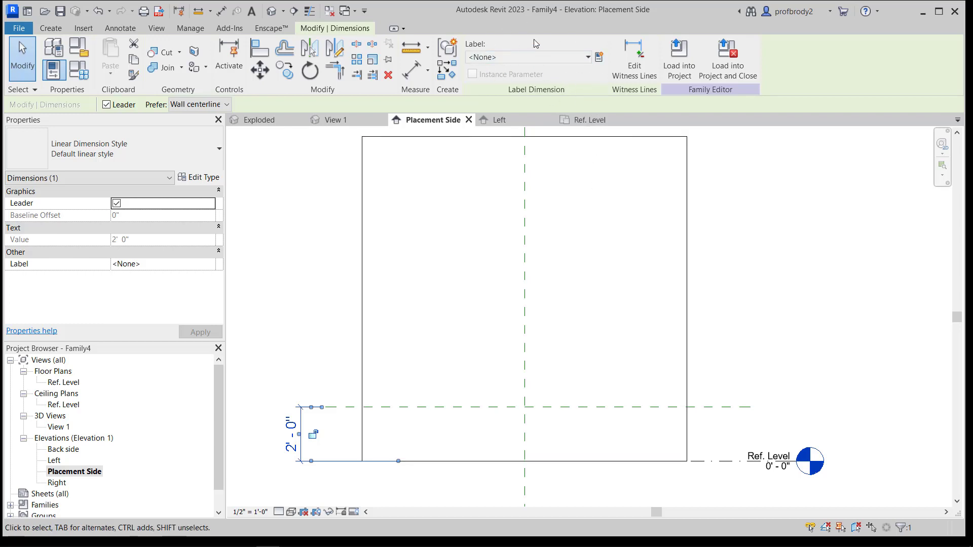
click(601, 60)
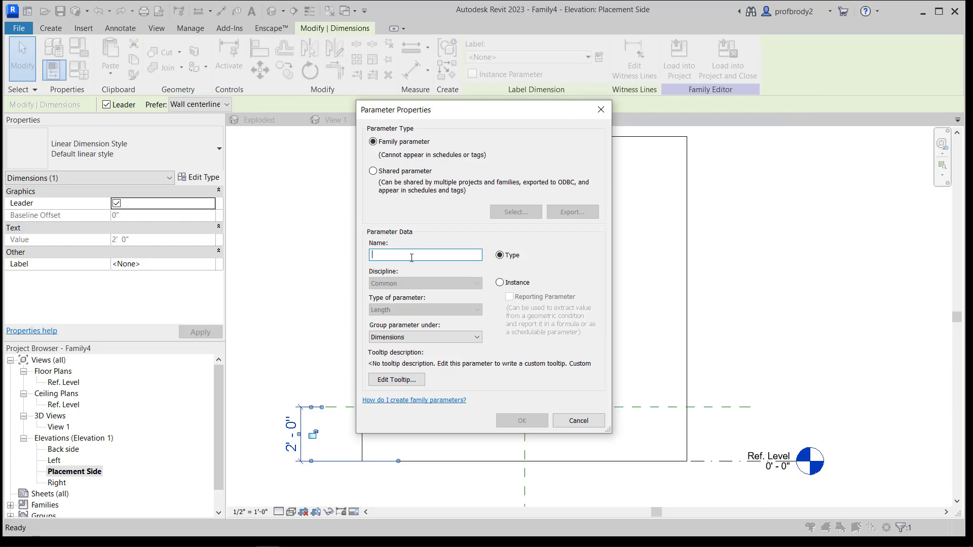
text(Height above floor)
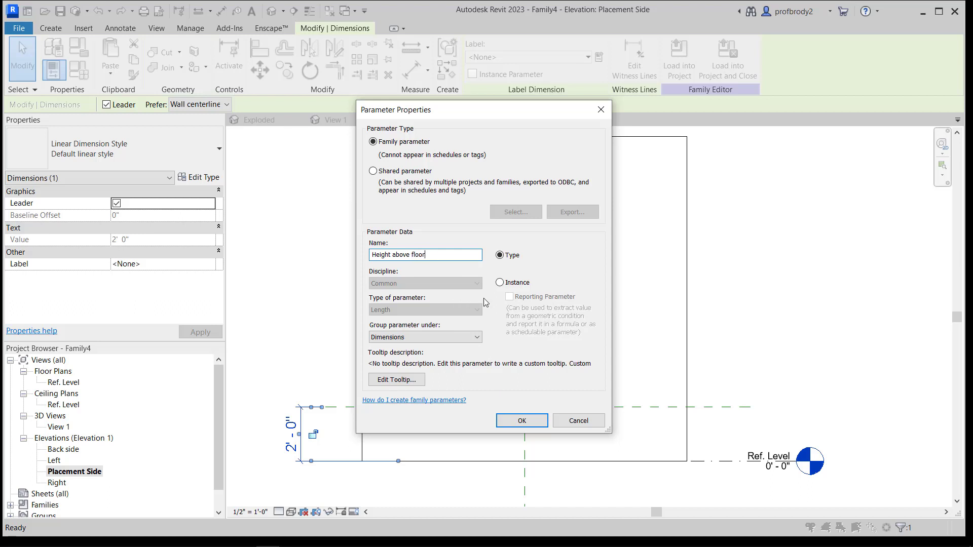
drag(459, 111, 687, 111)
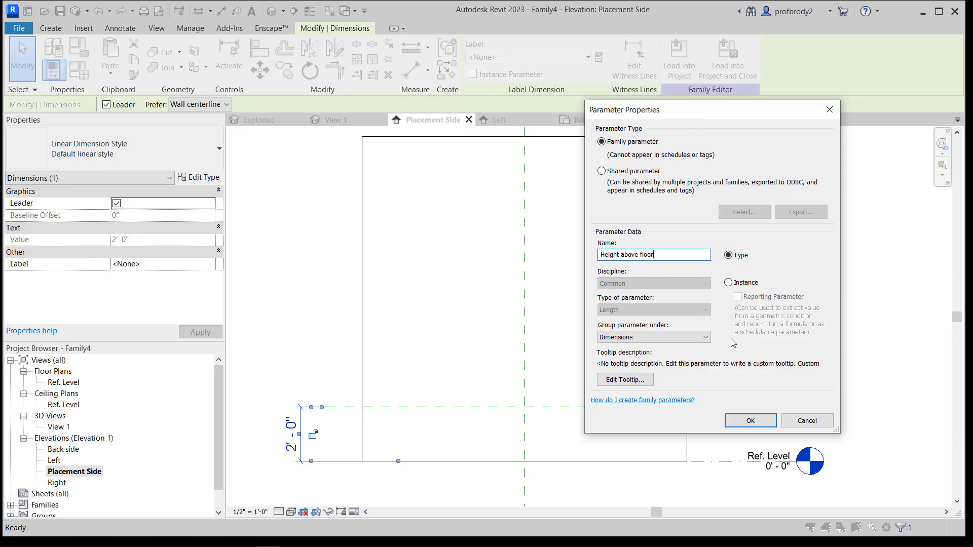
click(729, 283)
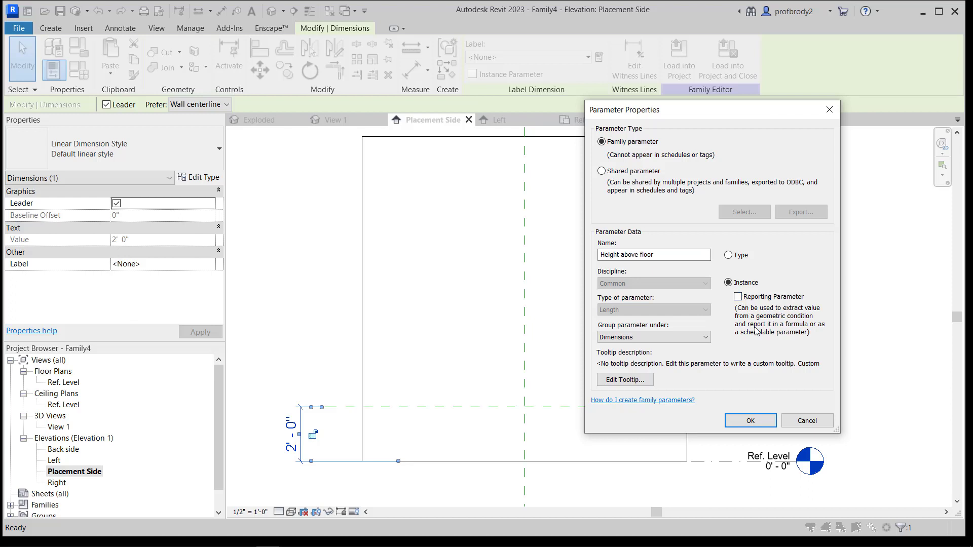
click(743, 420)
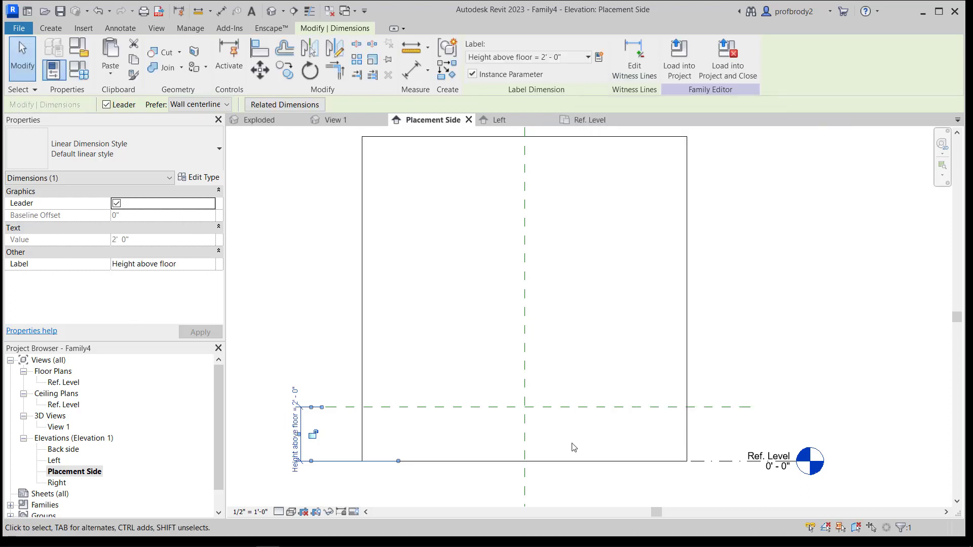
click(273, 436)
scroll(299, 472, up, 2)
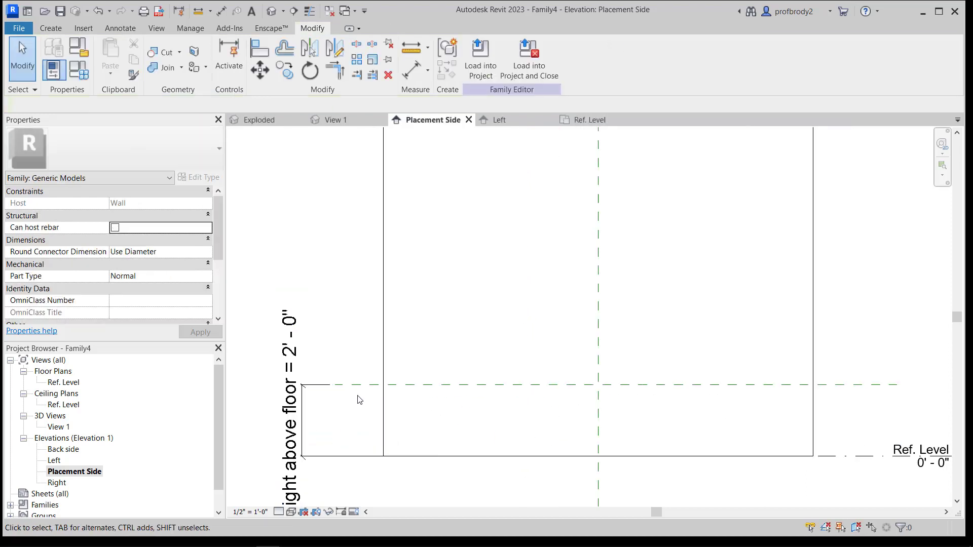
middle_drag(363, 399, 471, 302)
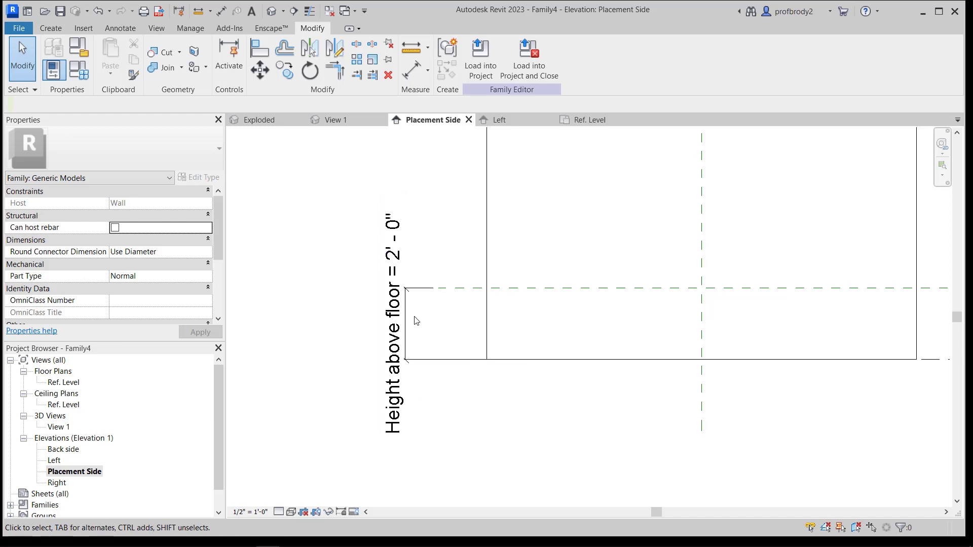
Copy the Bottom of Niche reference plane upward to about 6' above the original
scroll(434, 358, down, 2)
middle_drag(434, 357, 383, 409)
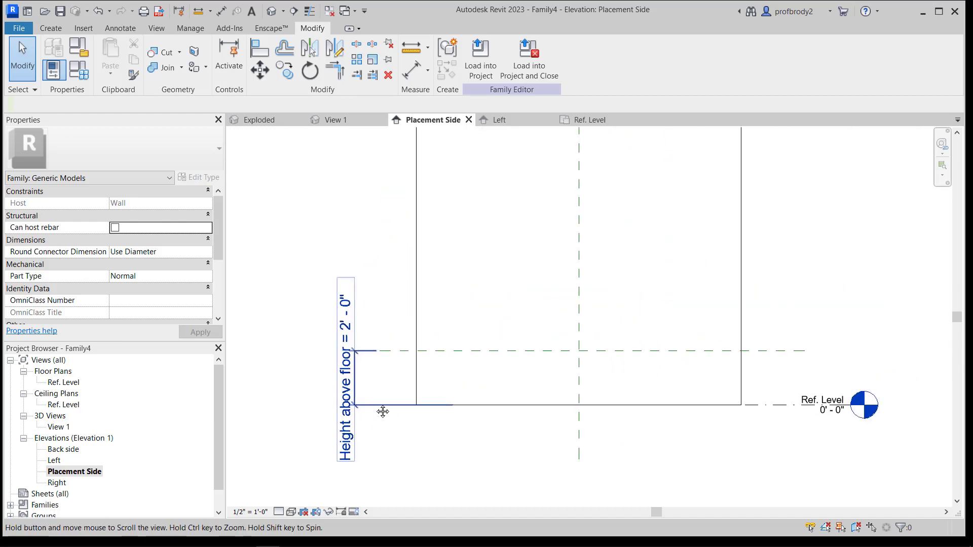
scroll(497, 380, down, 1)
middle_drag(503, 387, 463, 414)
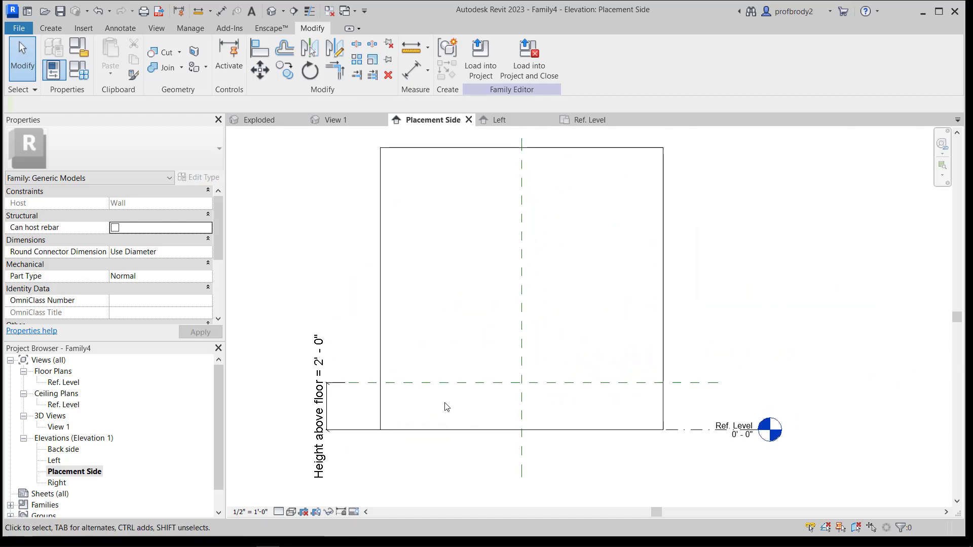
click(709, 383)
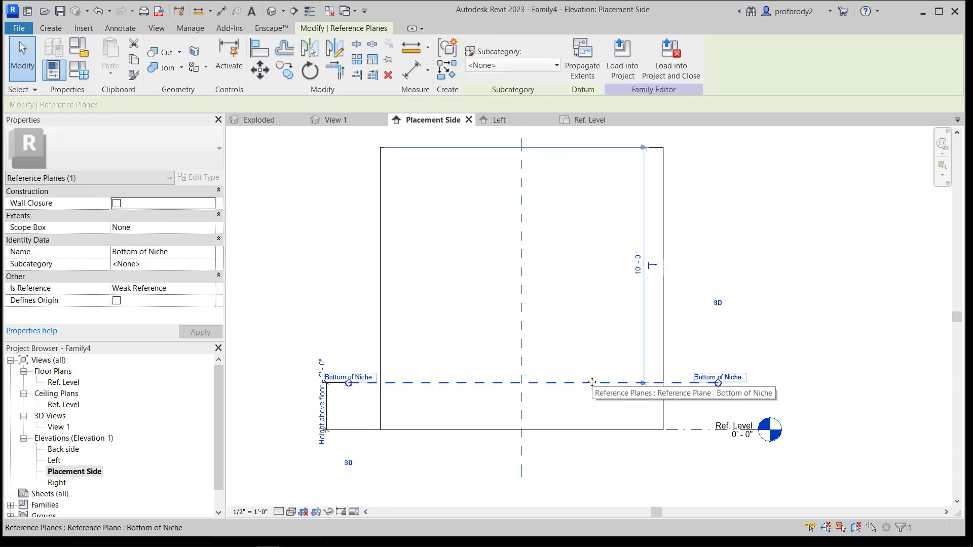
ctrl+drag(592, 382, 582, 244)
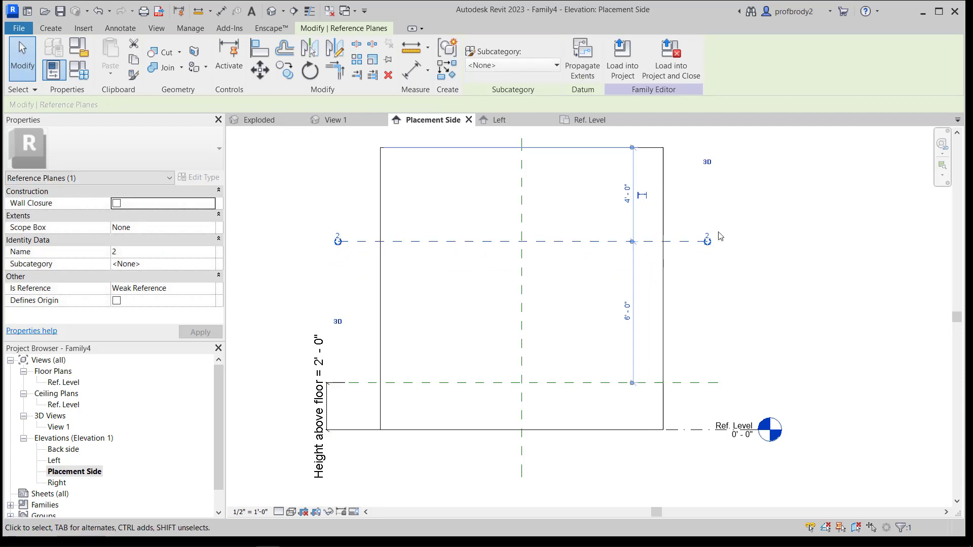
Name the copied horizontal reference plane Top of niche and clear the selection
scroll(711, 240, up, 2)
click(704, 239)
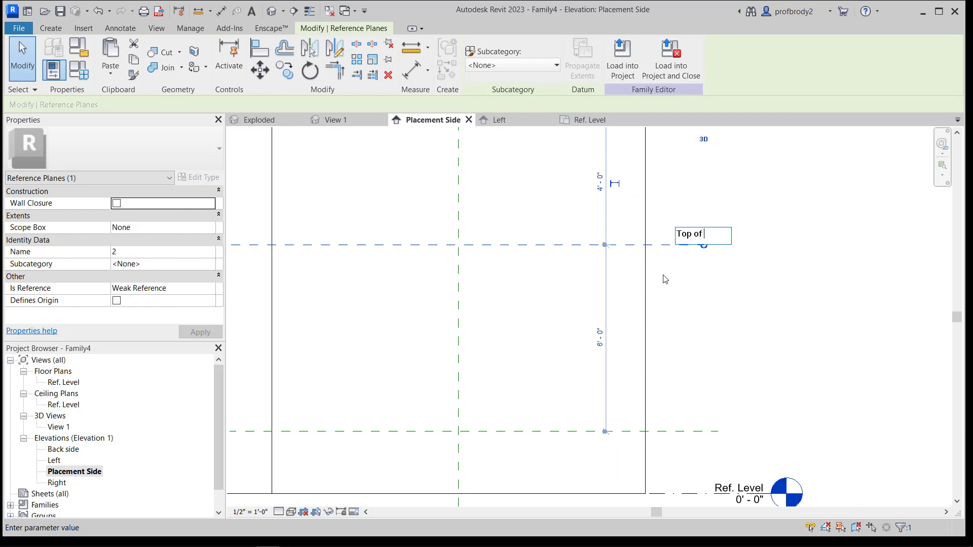
key(Return)
scroll(693, 290, down, 1)
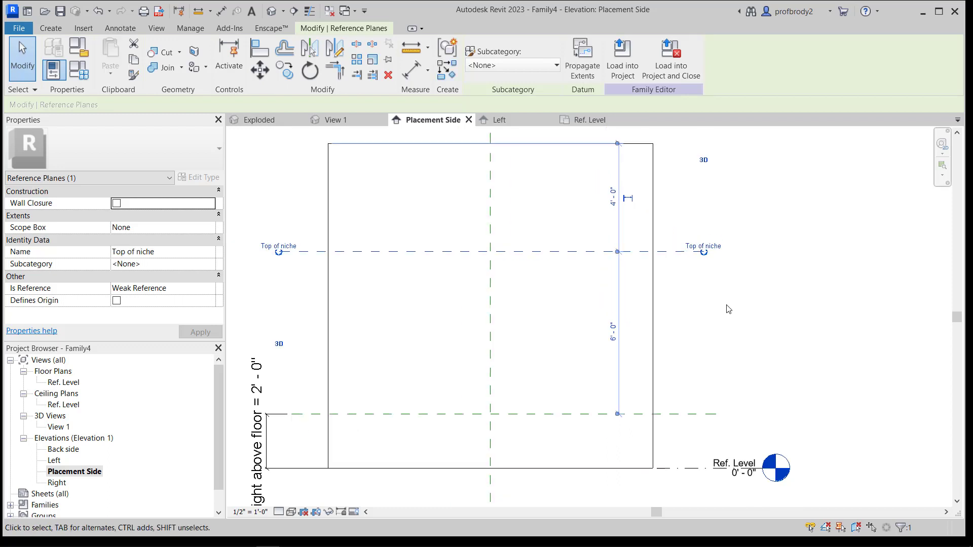
middle_drag(768, 311, 879, 311)
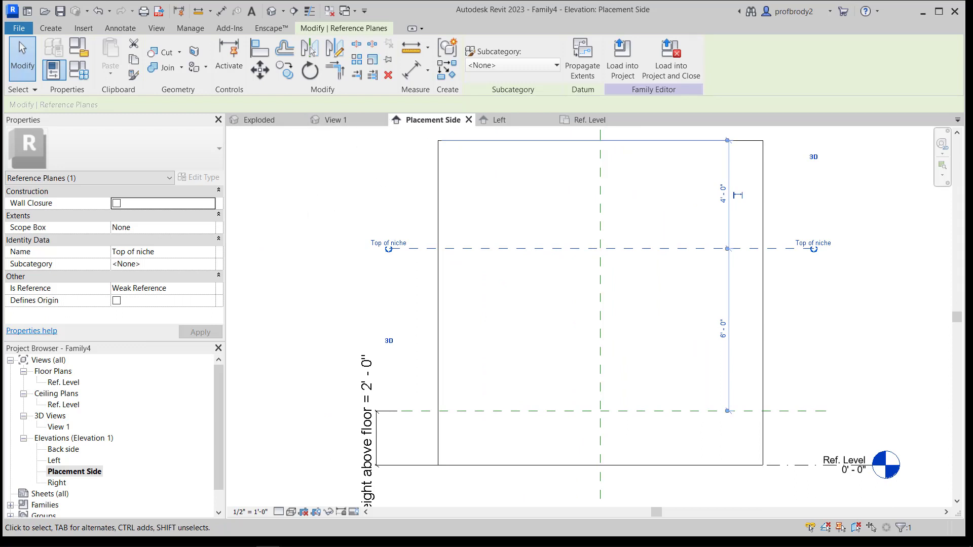
key(Escape)
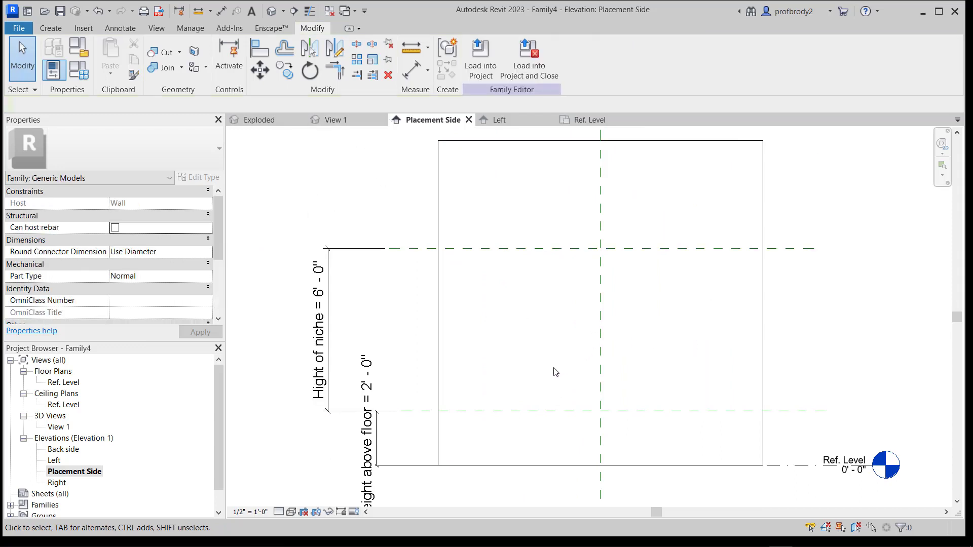
Set the Placement Side view's scale to 1" = 1'-0" so the dimension text becomes smaller
scroll(453, 411, down, 1)
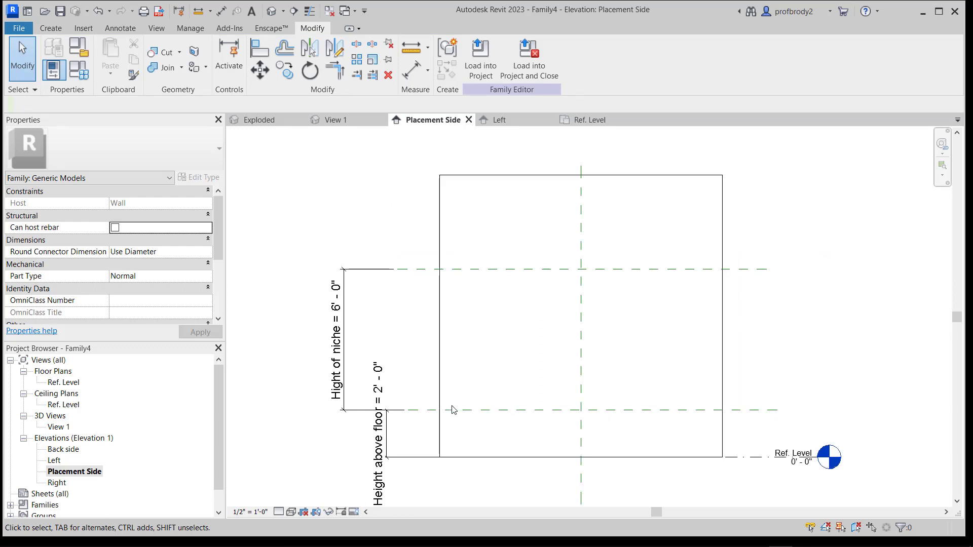
click(257, 512)
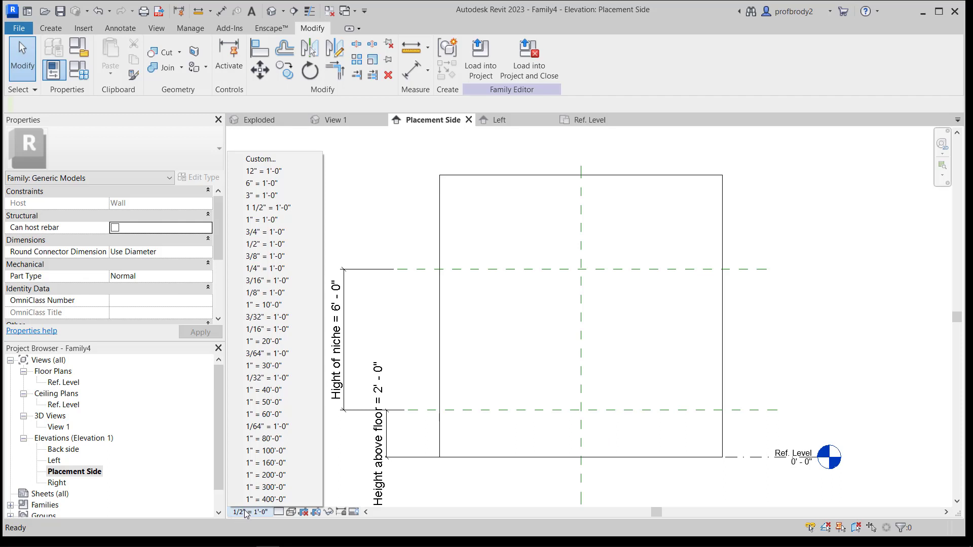
click(264, 221)
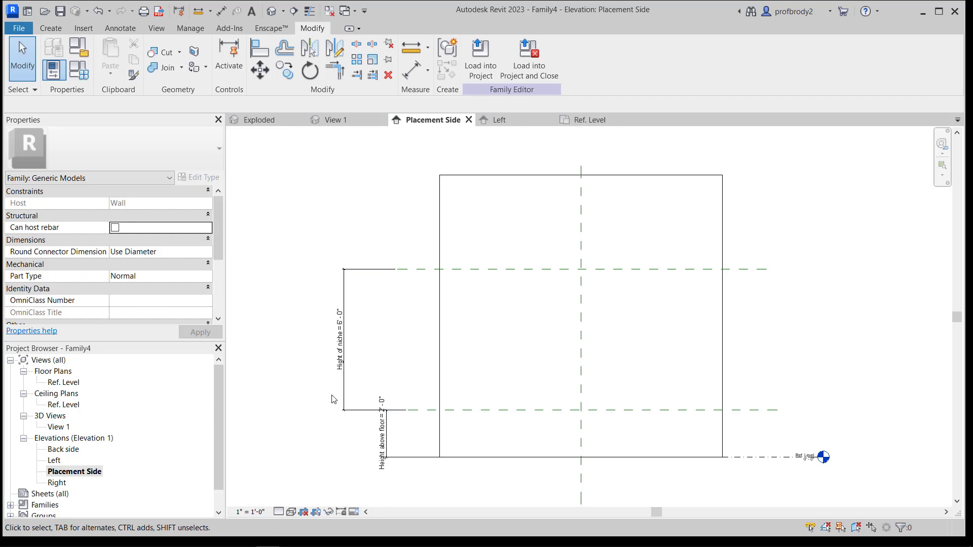
scroll(345, 413, up, 2)
scroll(344, 413, up, 2)
scroll(362, 454, down, 2)
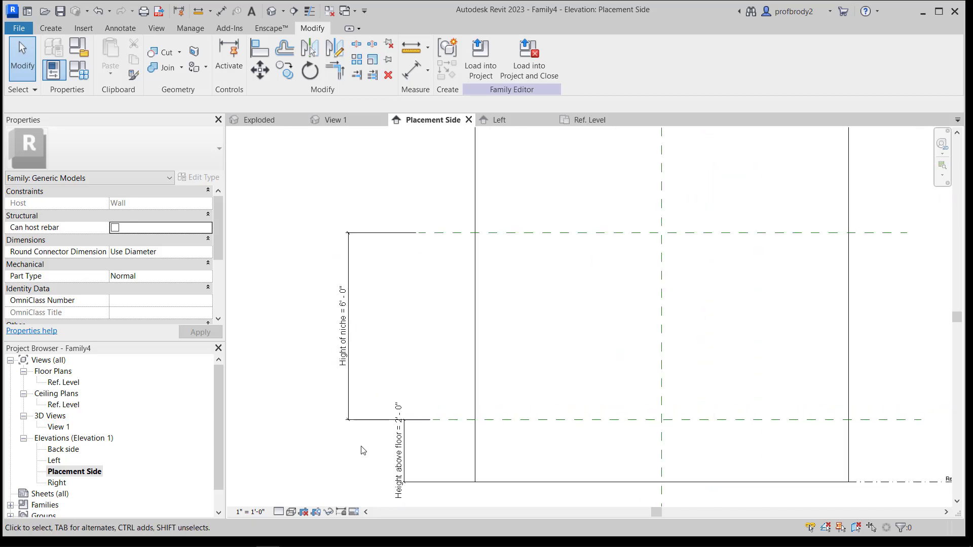
scroll(541, 370, down, 1)
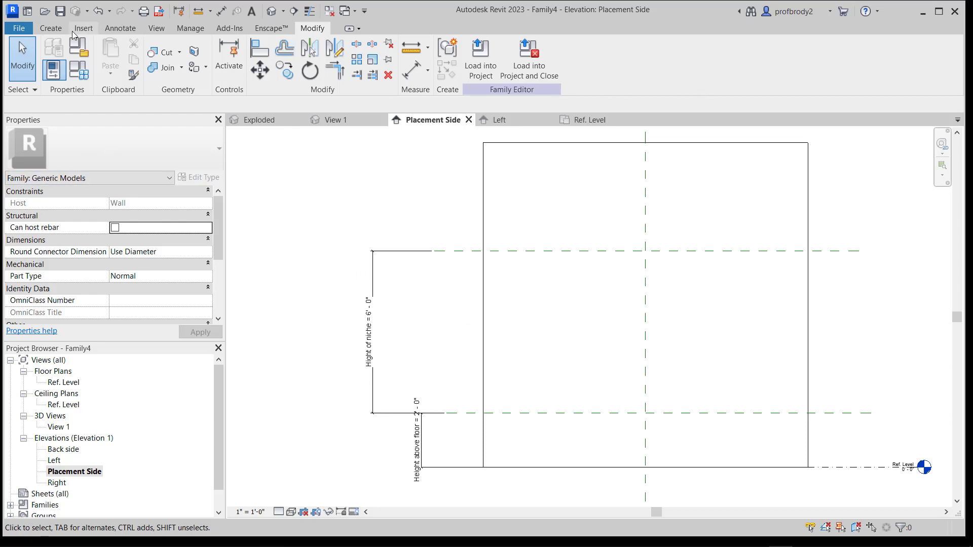
Draw a vertical reference plane about 2'-3" right of the center plane, running from below the wall to above Top of niche
click(53, 28)
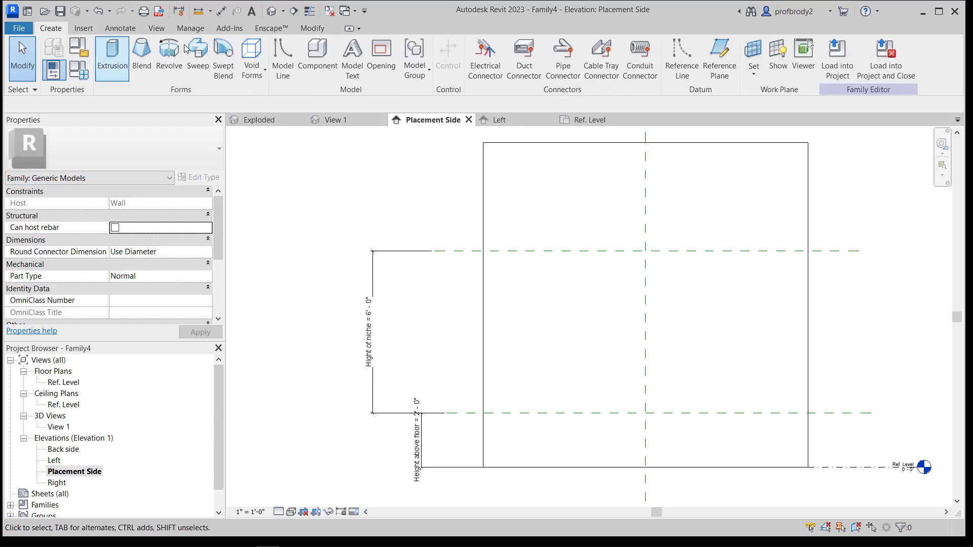
click(720, 56)
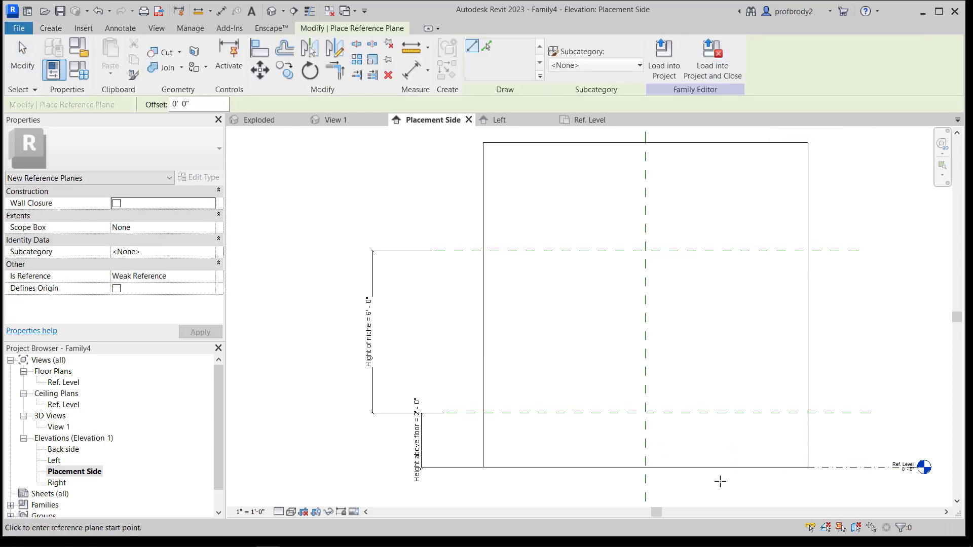
click(707, 478)
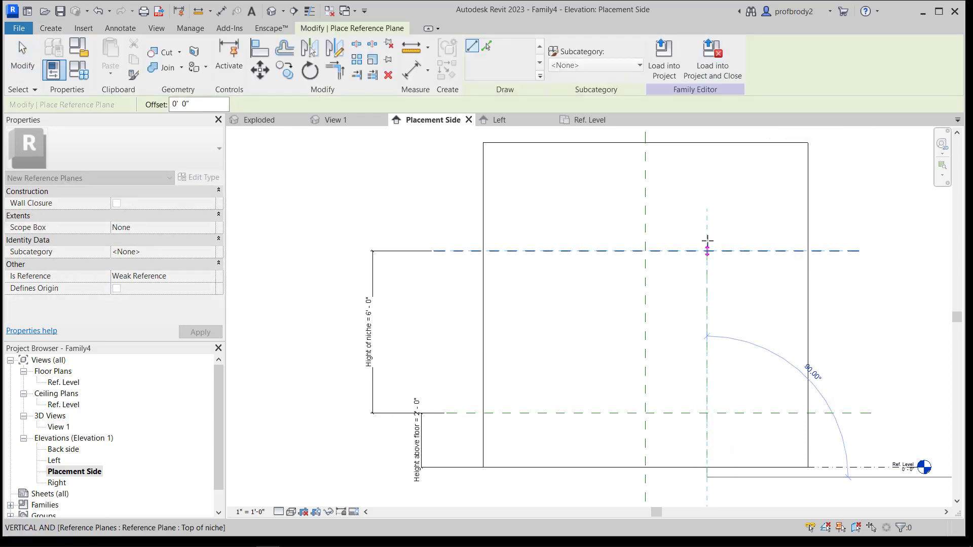
click(707, 209)
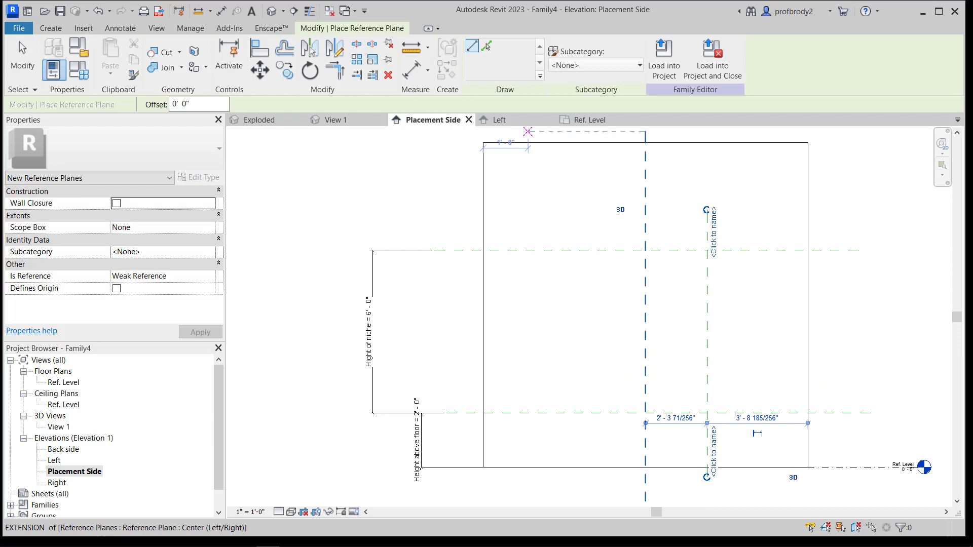
click(22, 58)
Name the new vertical reference plane Right side
click(708, 227)
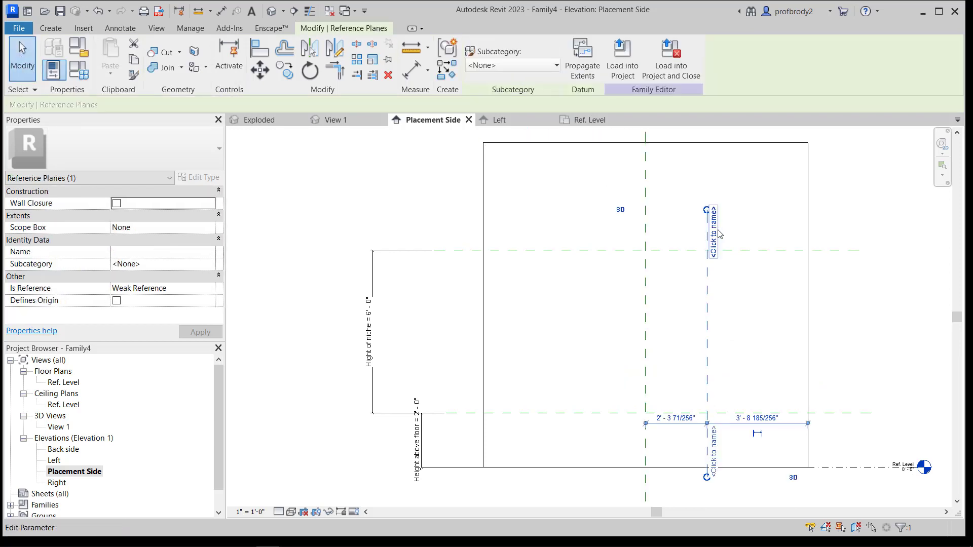
click(714, 233)
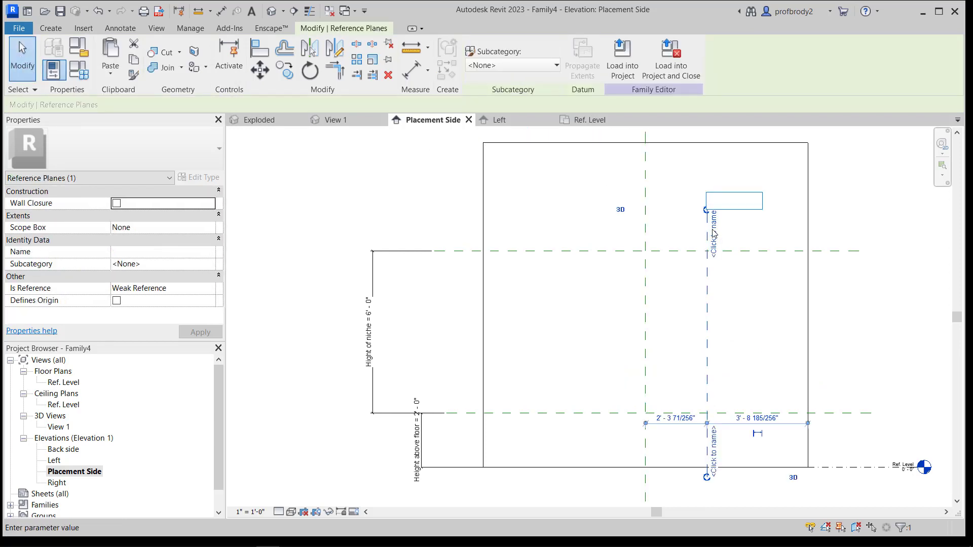
text(Right side)
key(Return)
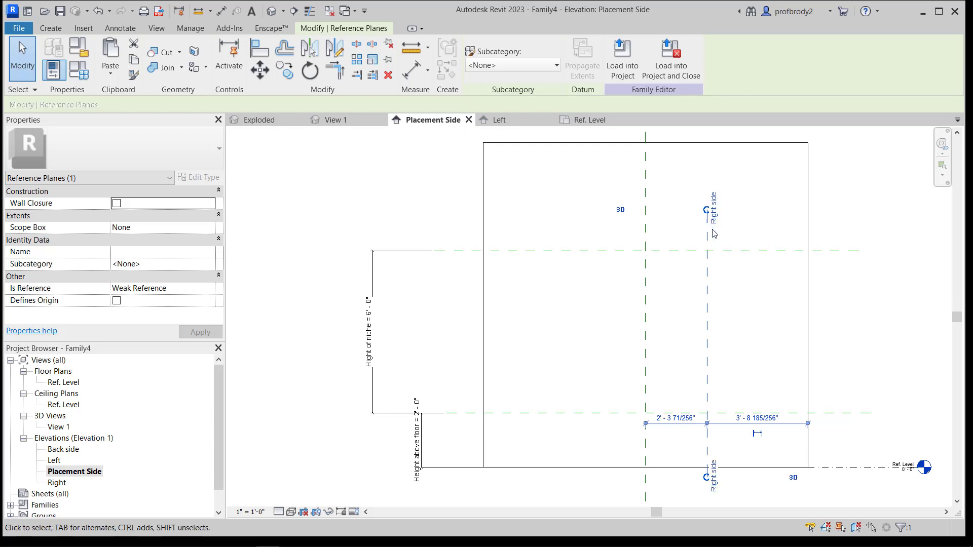
click(741, 292)
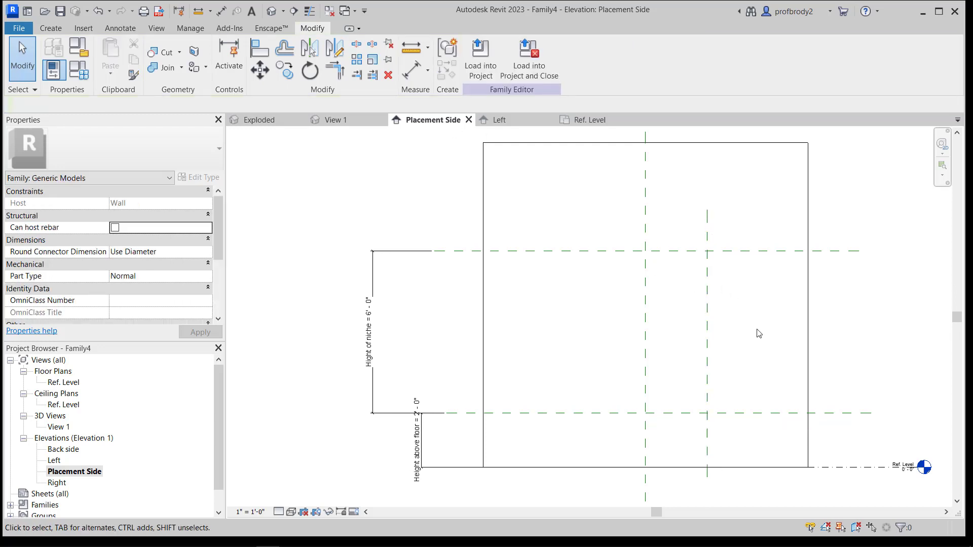
Mirror a copy of the Right side plane about the Center (Left/Right) reference plane
click(707, 315)
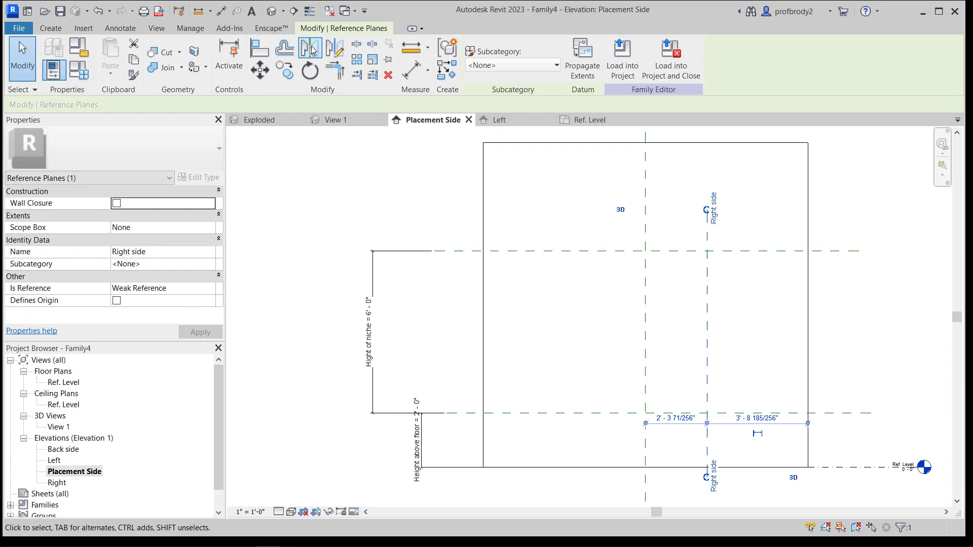
click(312, 49)
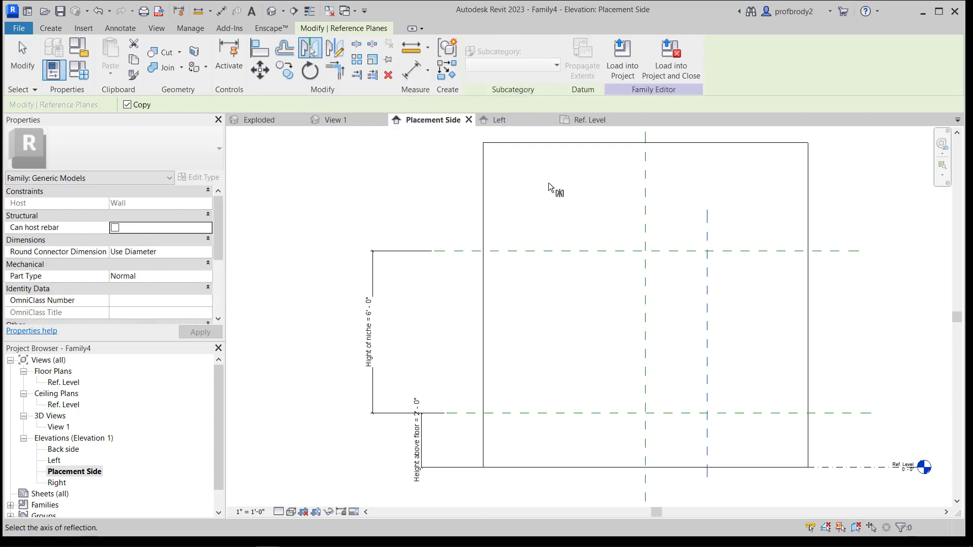
click(644, 278)
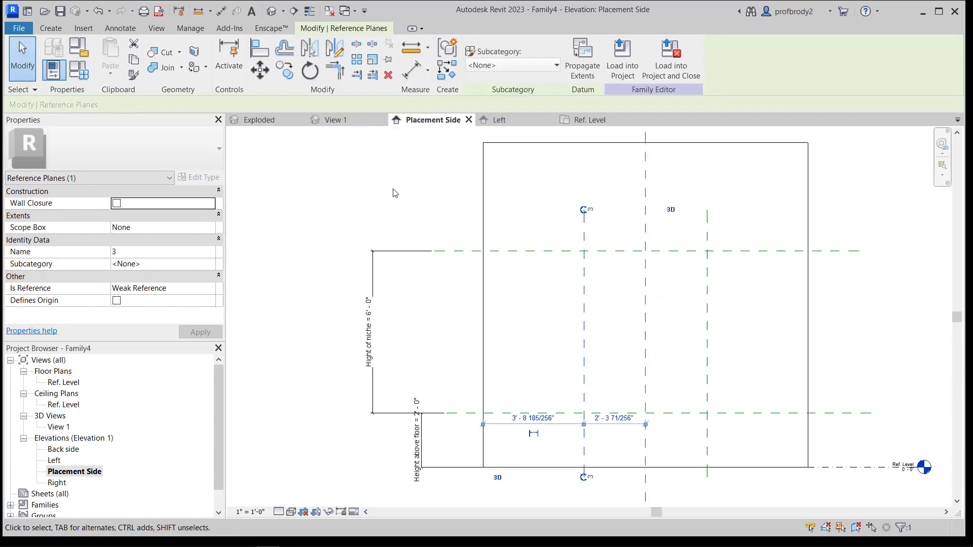
Name the mirrored vertical reference plane as the left counterpart of Right side
click(491, 210)
click(586, 213)
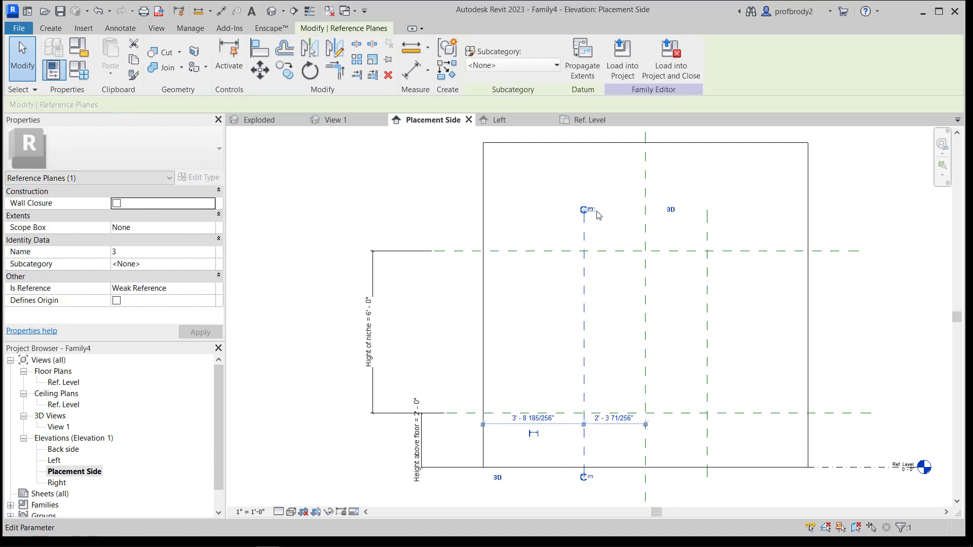
click(590, 210)
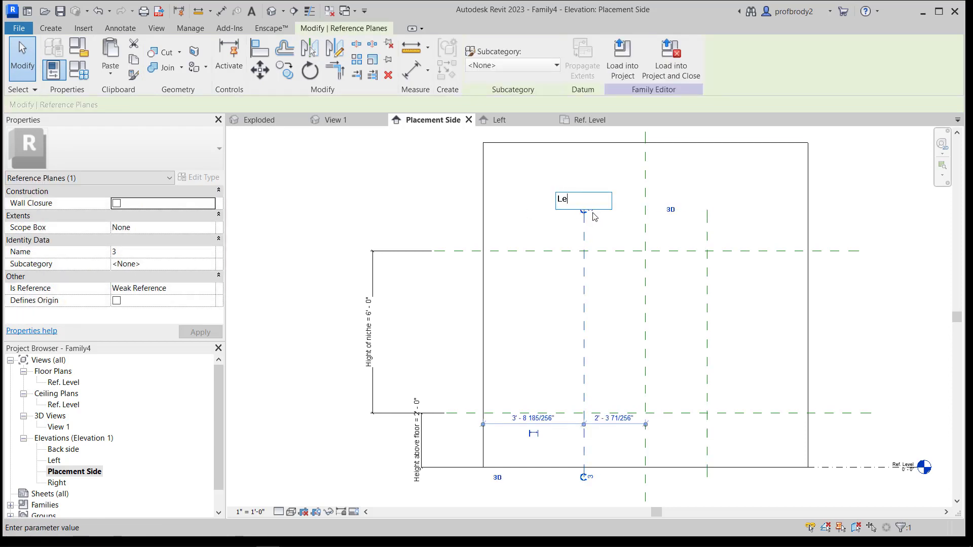
key(Return)
click(543, 192)
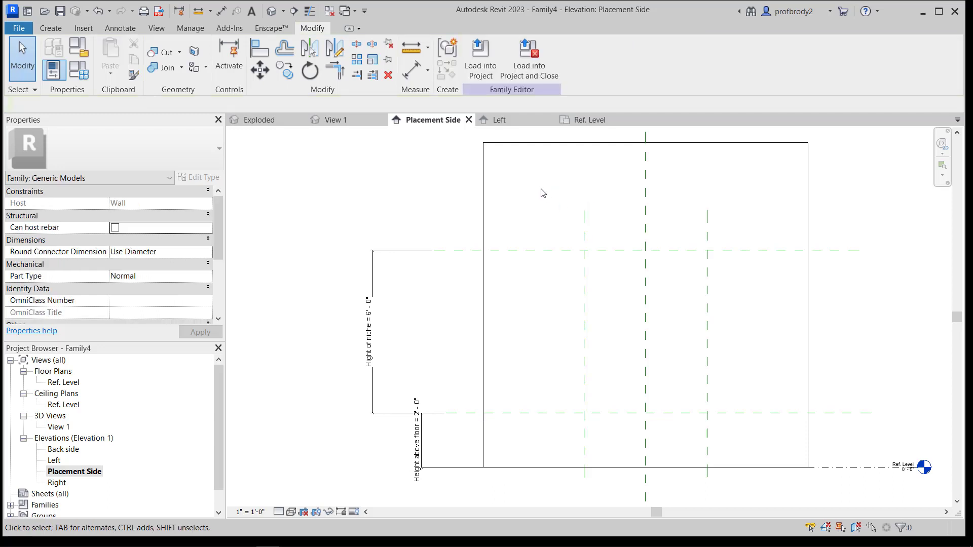
click(647, 241)
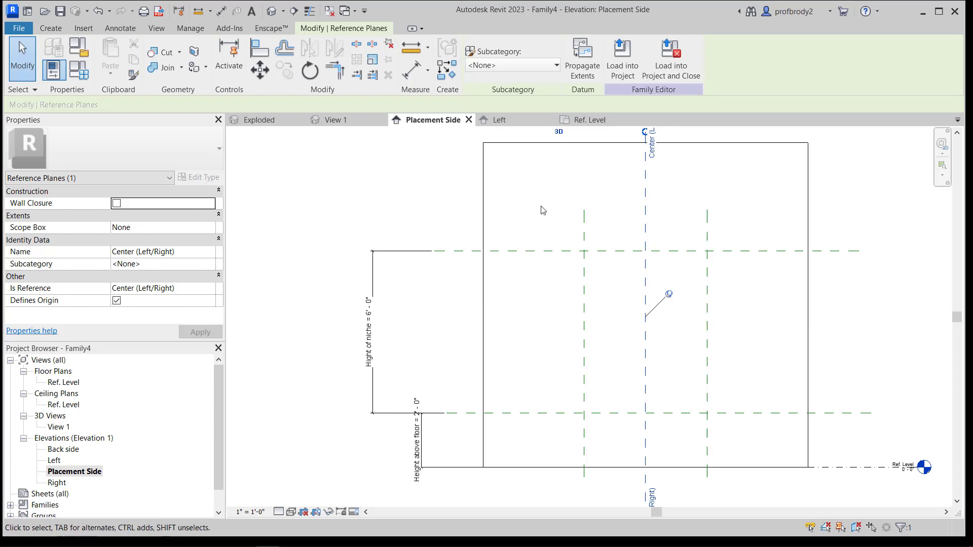
key(Escape)
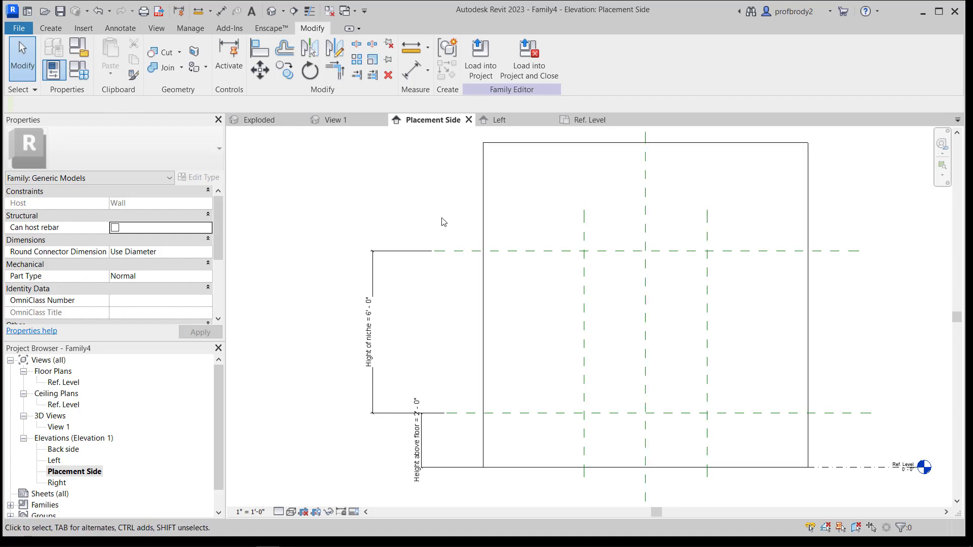
Add an aligned dimension string across the left, center and right vertical planes above Top of niche and make its segments equal (EQ)
click(120, 27)
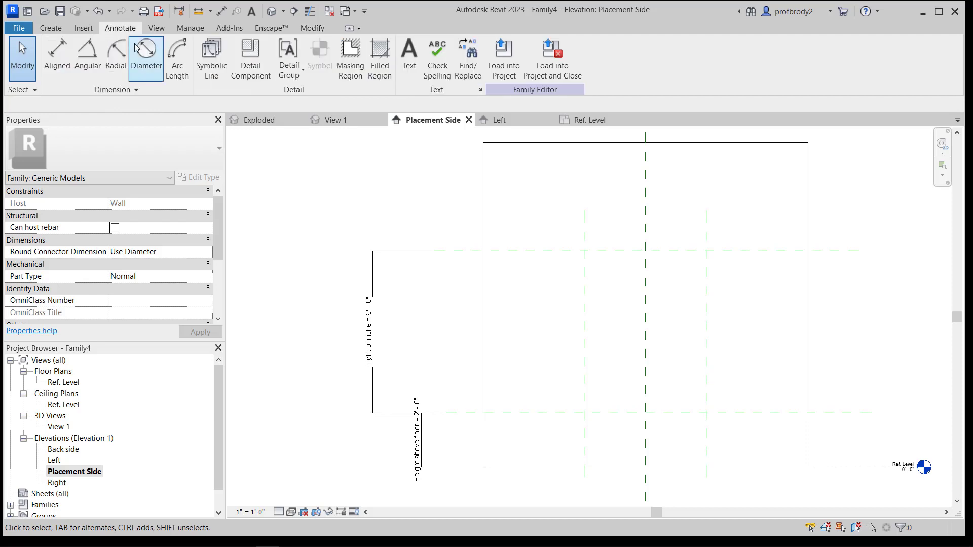
click(59, 53)
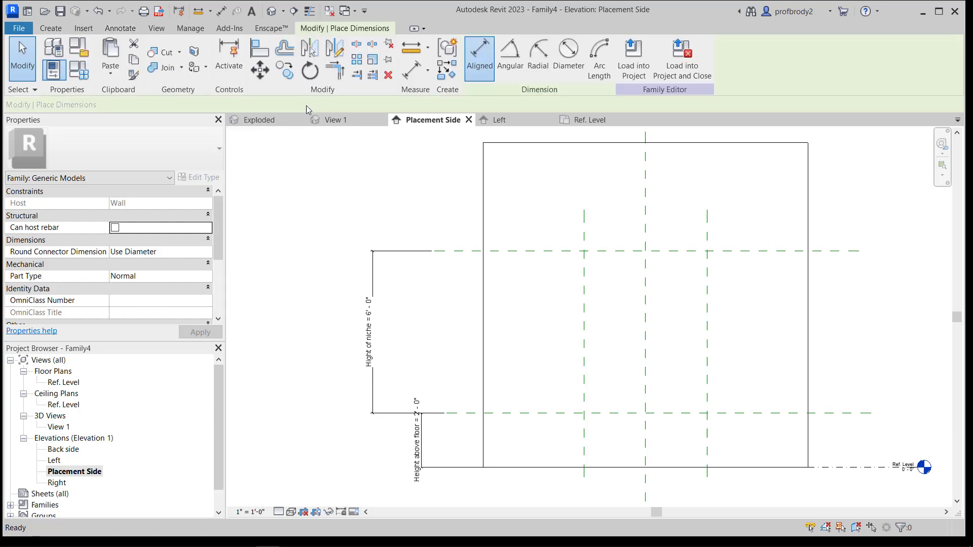
click(585, 230)
click(646, 238)
click(707, 238)
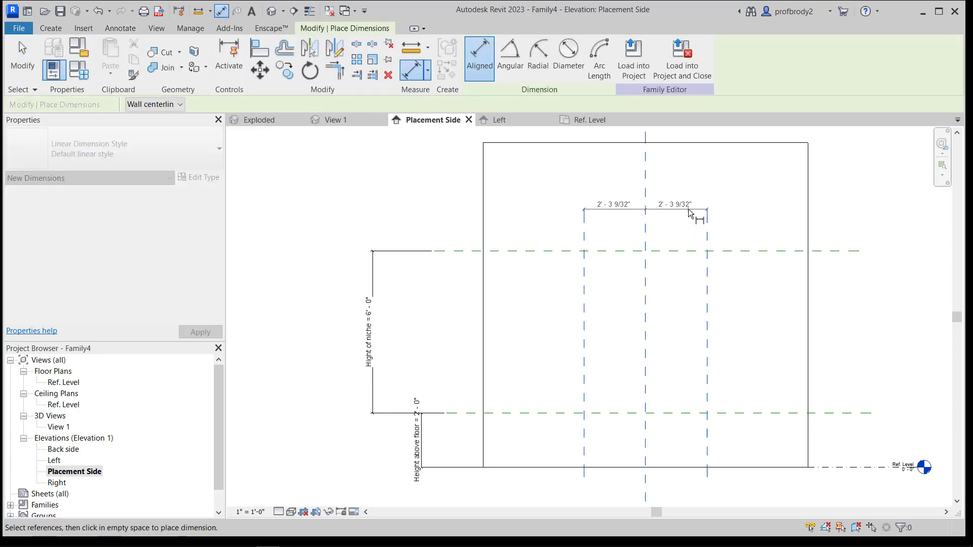
middle_drag(675, 211, 680, 273)
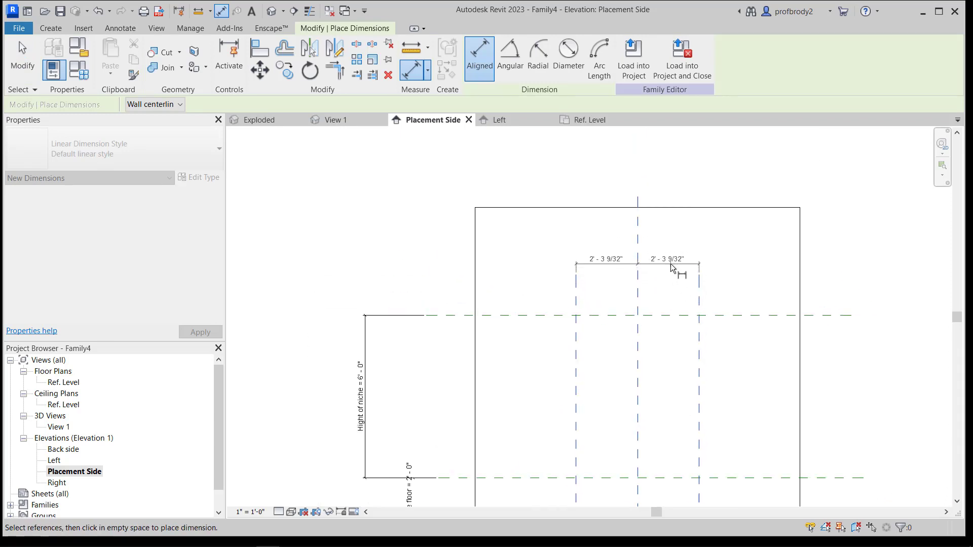
click(675, 266)
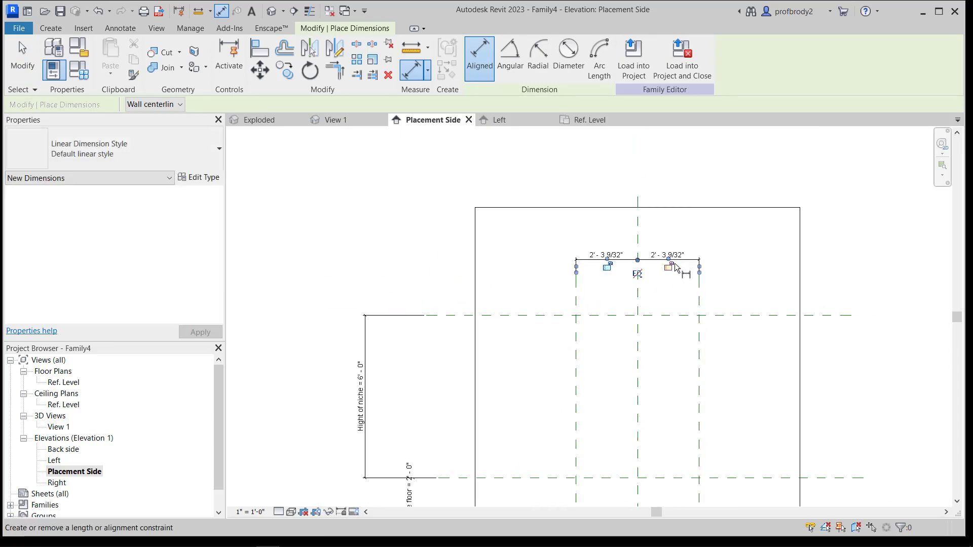
click(637, 275)
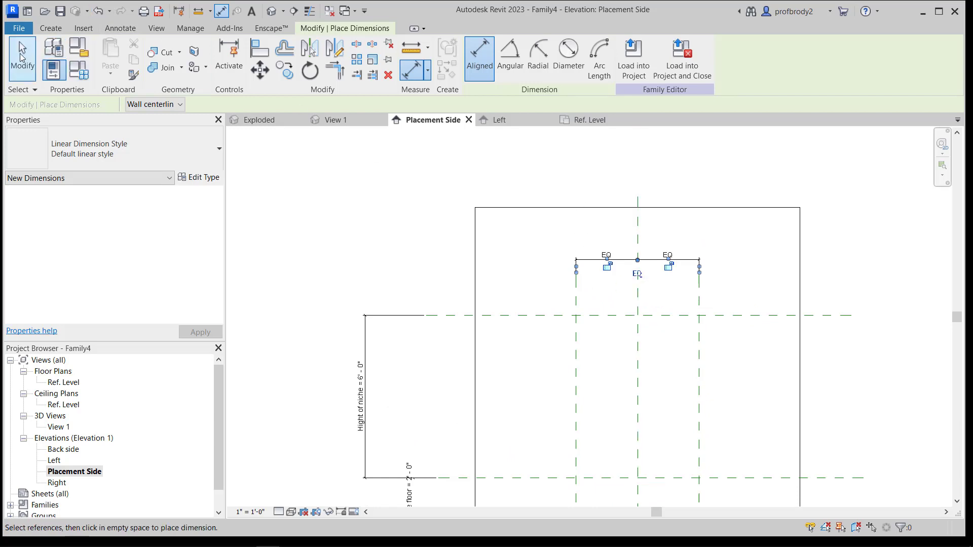
Add an overall aligned dimension between the left and right vertical reference planes, placed above the EQ dimension string
click(22, 56)
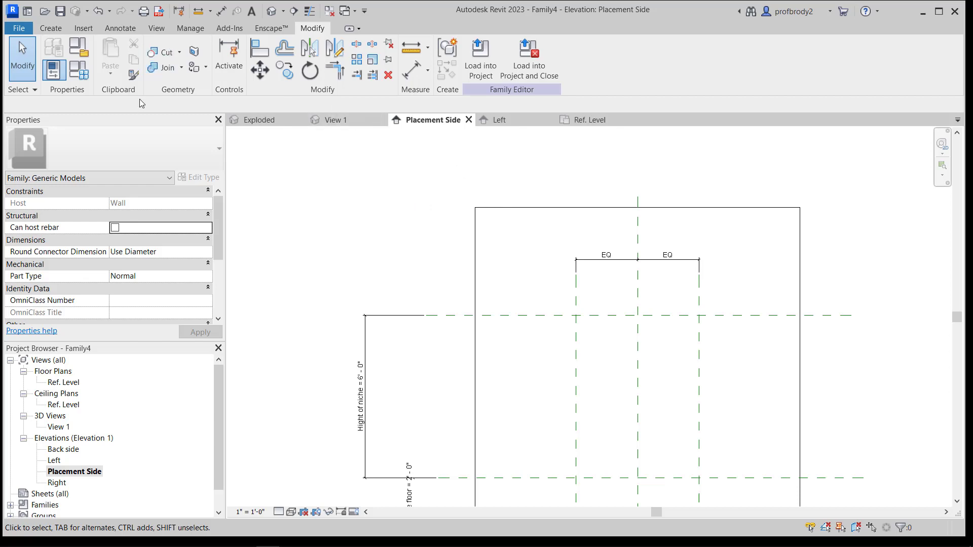
click(120, 28)
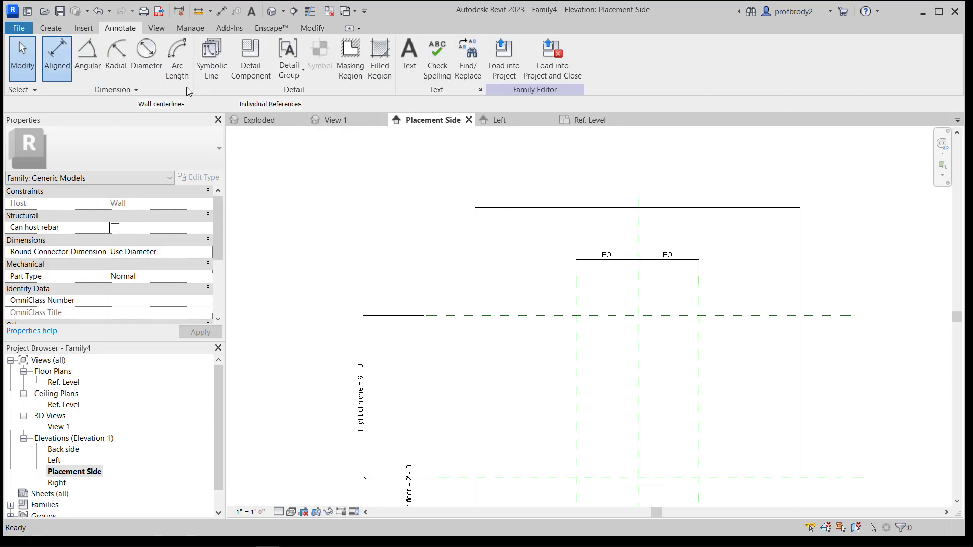
click(57, 56)
click(576, 308)
click(706, 302)
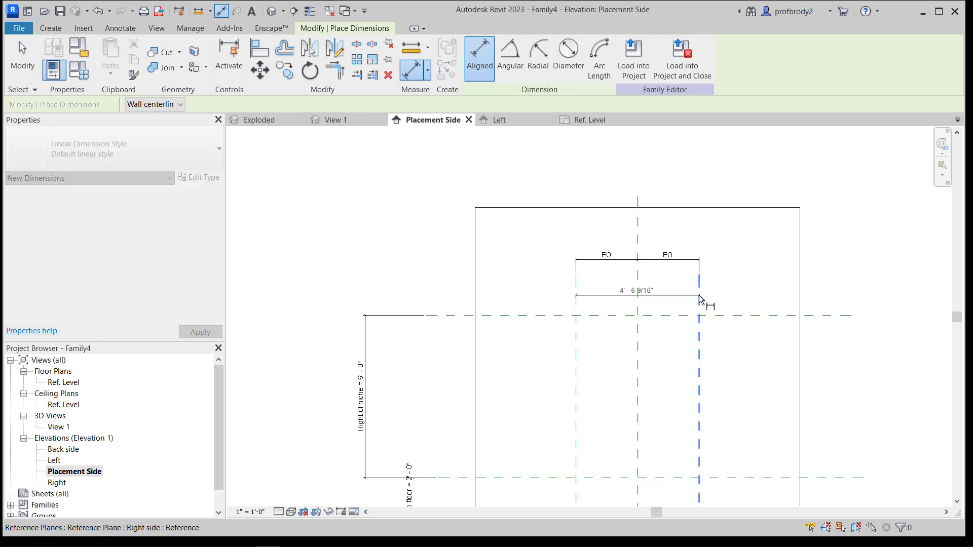
click(689, 194)
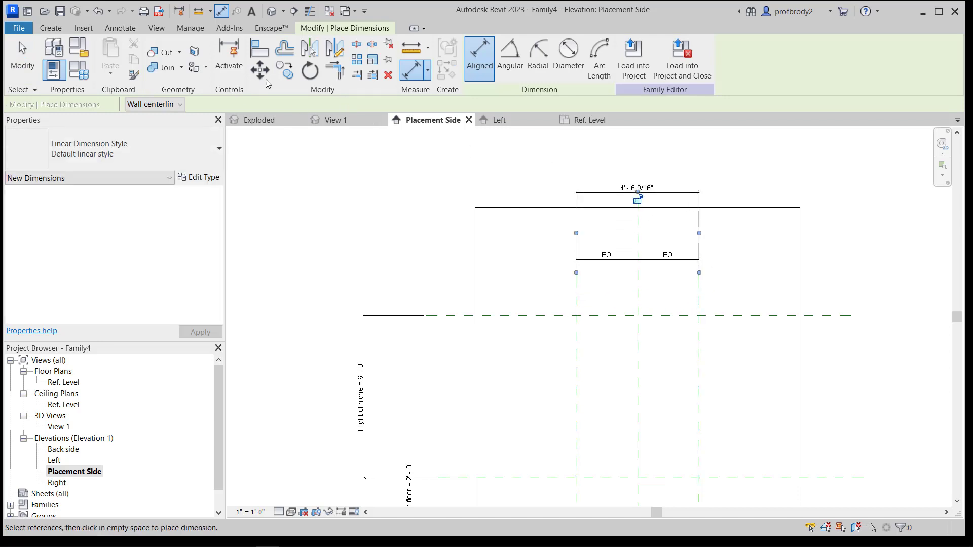
key(Escape)
key(Escape)
Label the overall dimension between the side planes with a new instance family parameter named Width
click(641, 201)
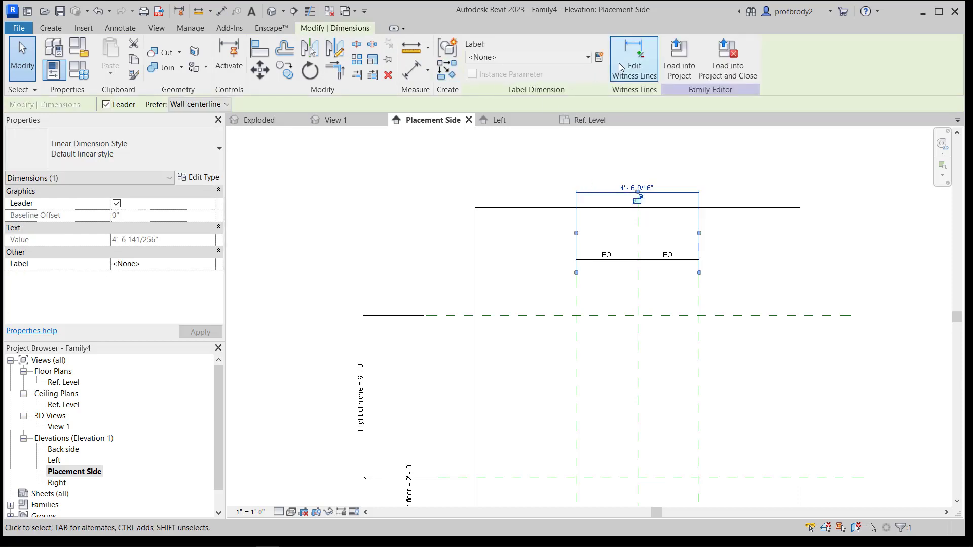
click(598, 56)
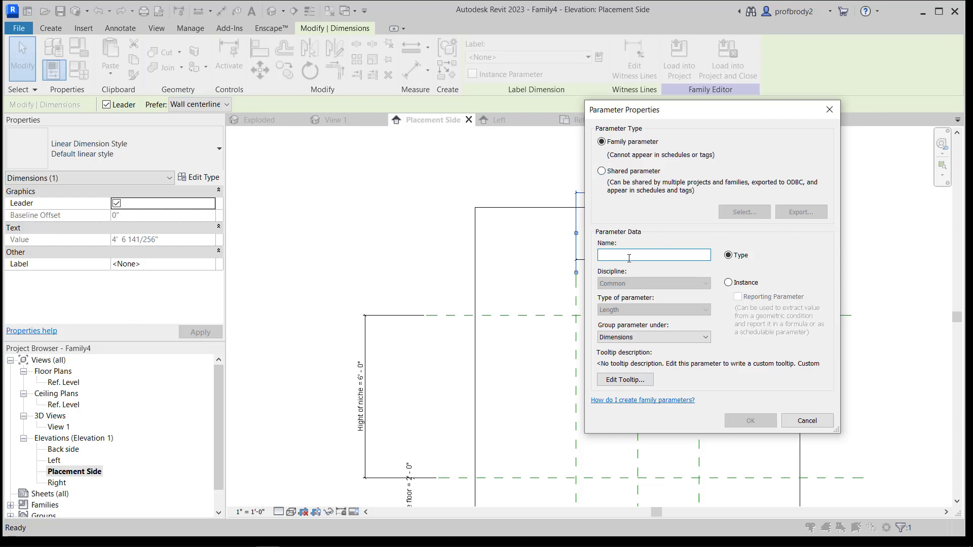
text(Width)
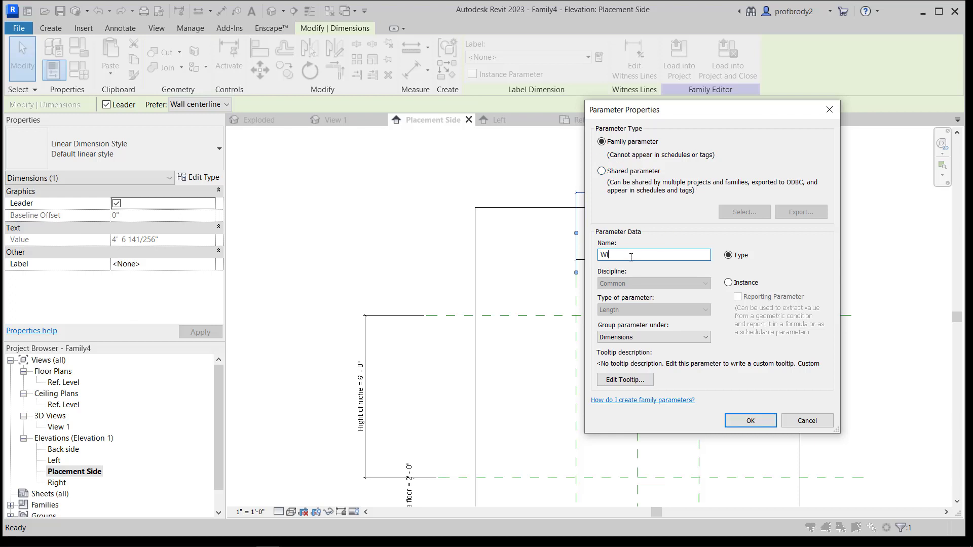
click(728, 282)
click(750, 420)
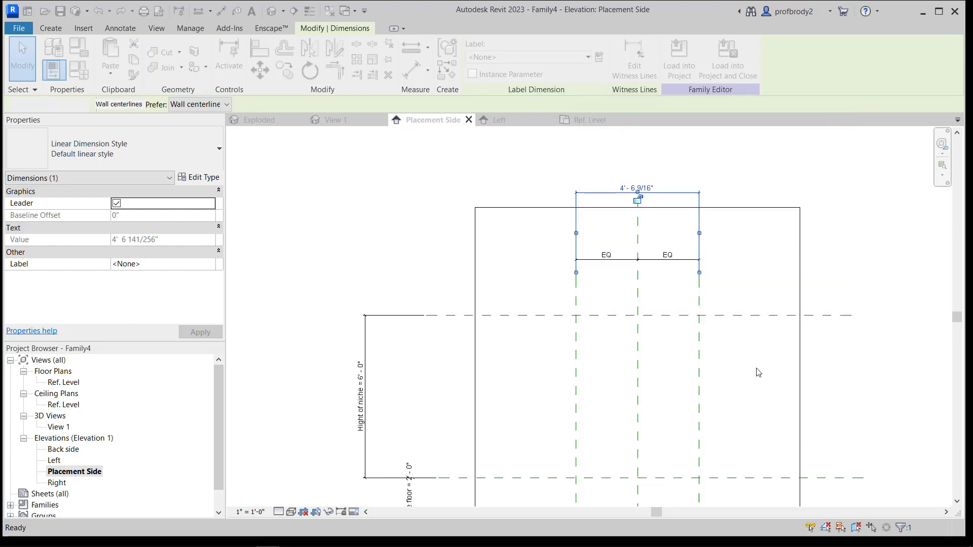
click(536, 189)
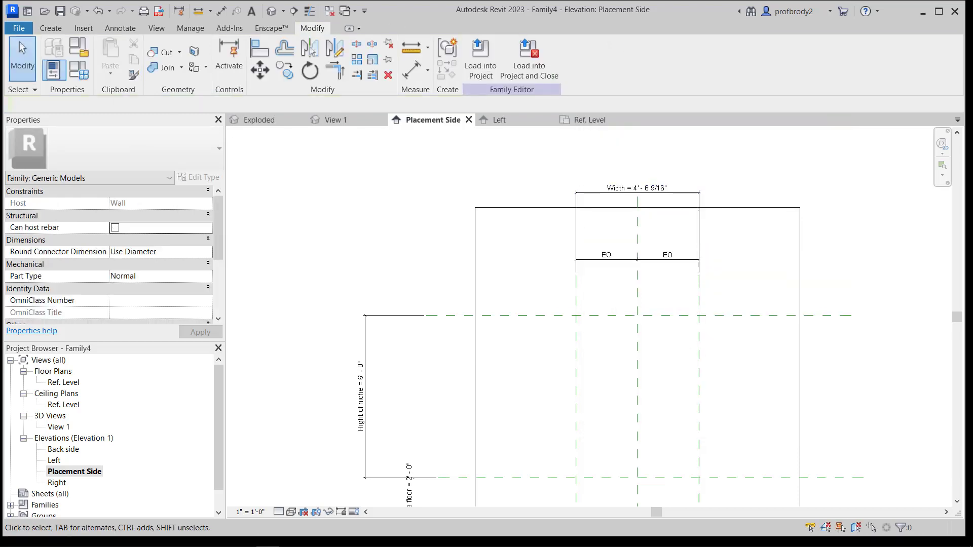
Check the niche planes in the Ref. Level plan and start an Opening boundary sketch in the Placement Side elevation
scroll(588, 317, down, 1)
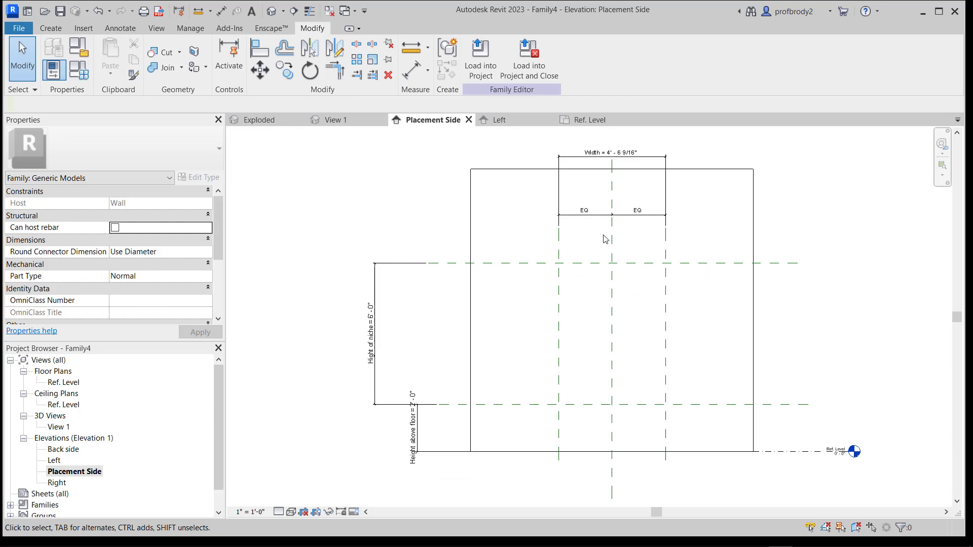
click(589, 120)
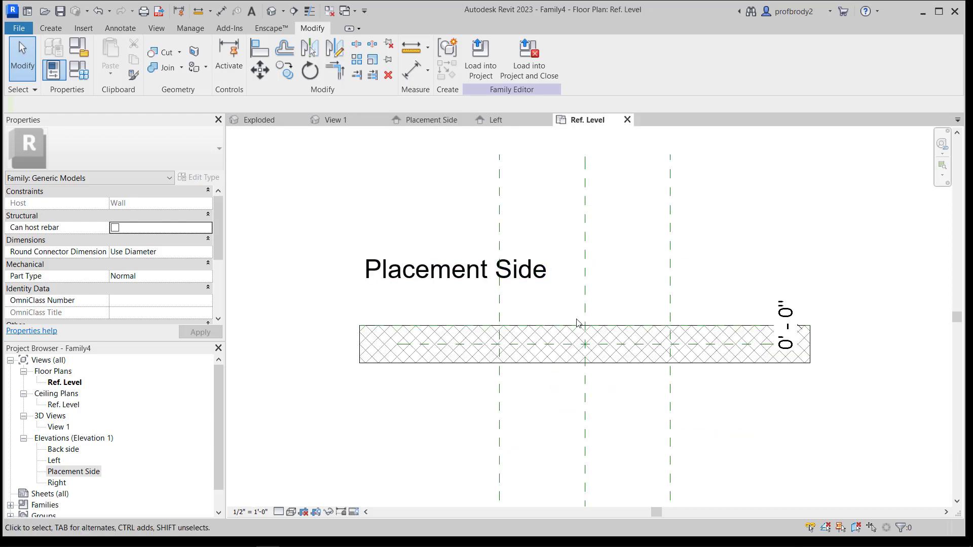
scroll(547, 373, up, 1)
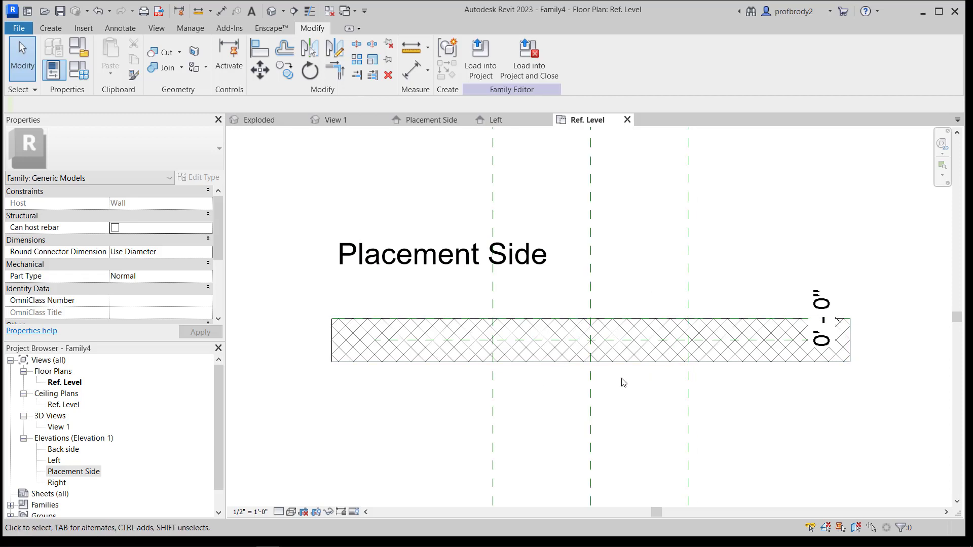
click(435, 122)
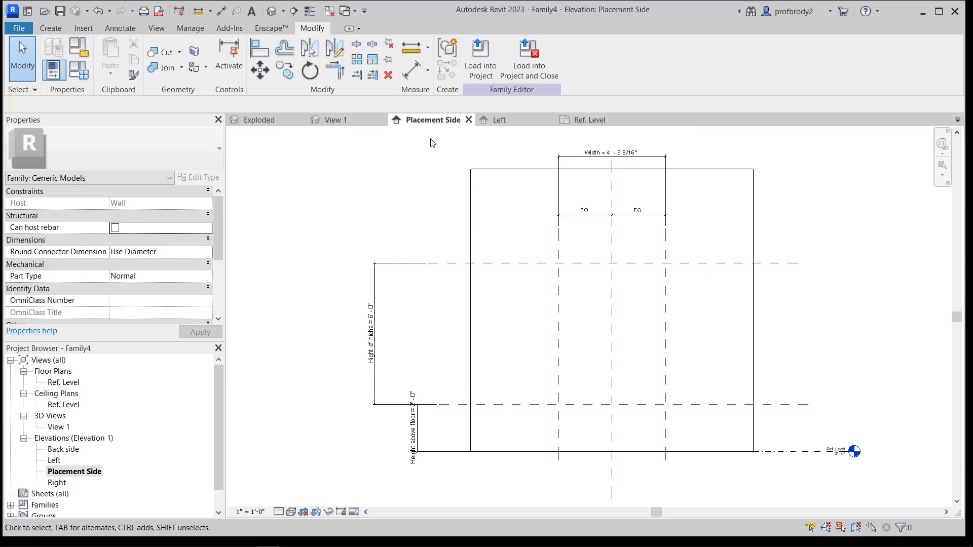
click(56, 30)
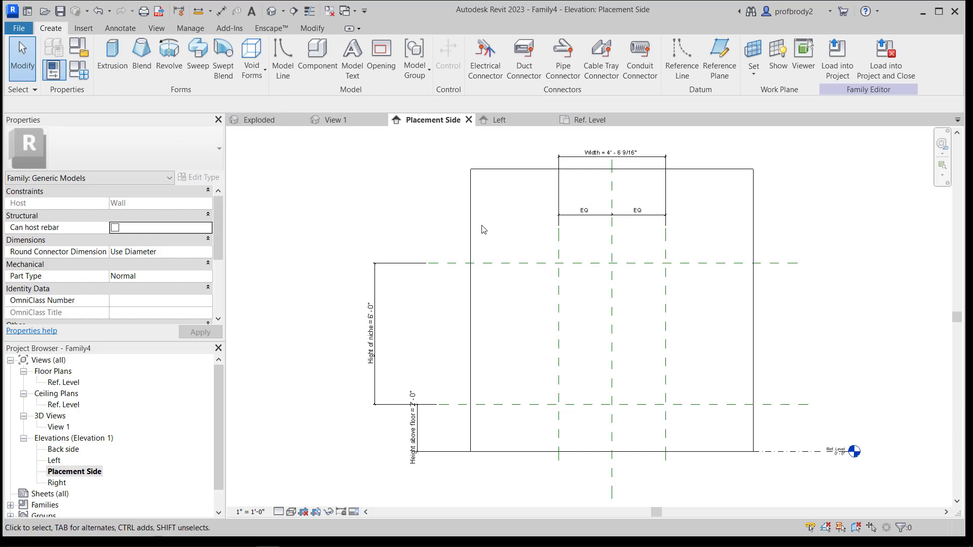
click(379, 59)
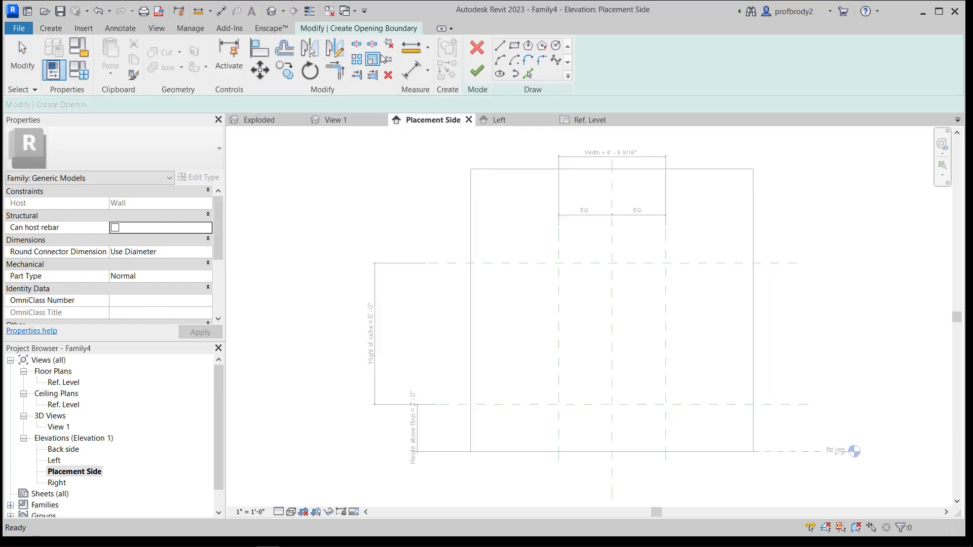
Sketch the opening boundary as a rectangle between the four niche reference planes and lock every side to its plane
click(513, 45)
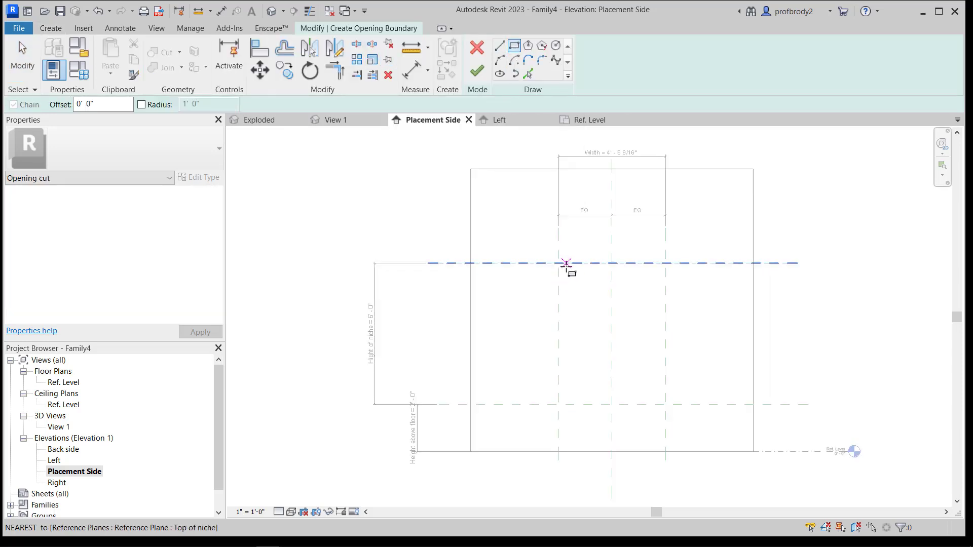
click(558, 263)
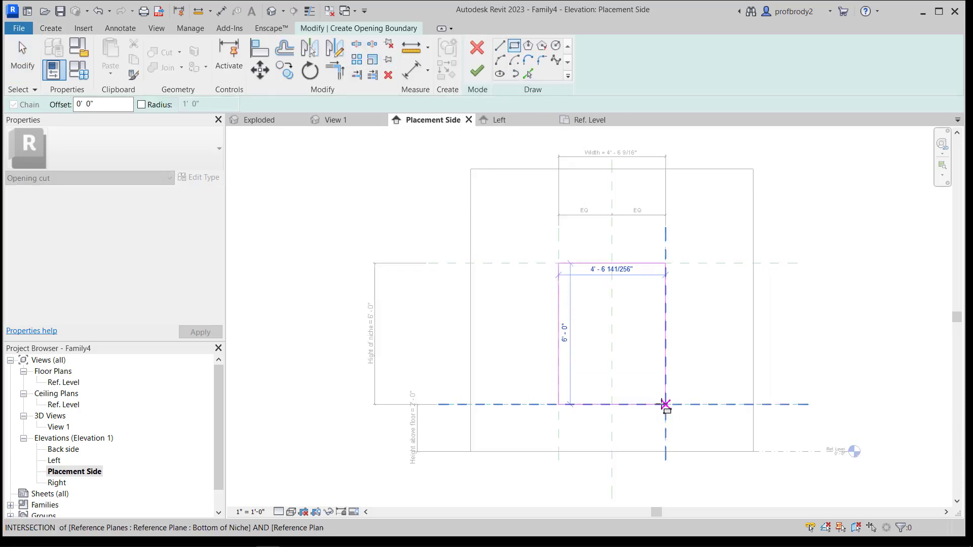
click(666, 405)
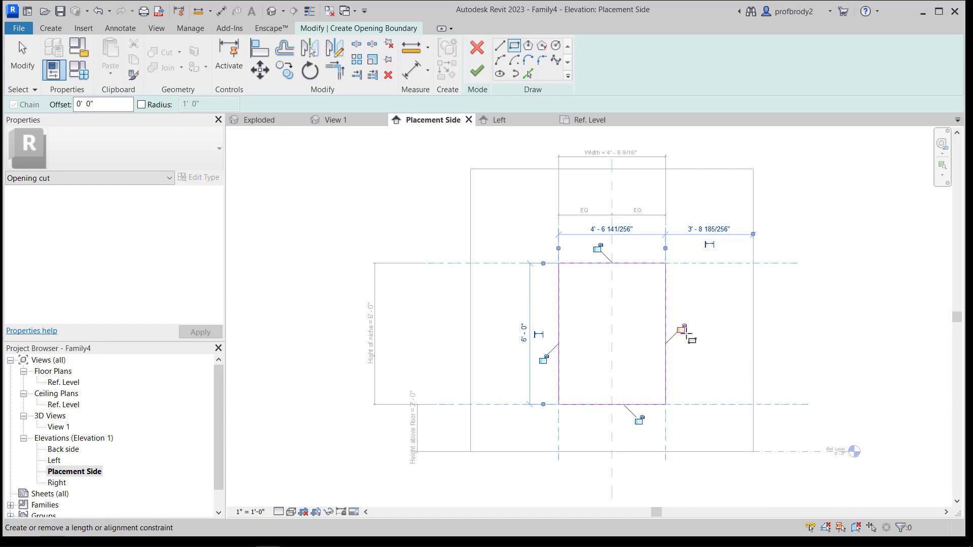
click(682, 330)
click(598, 248)
click(543, 362)
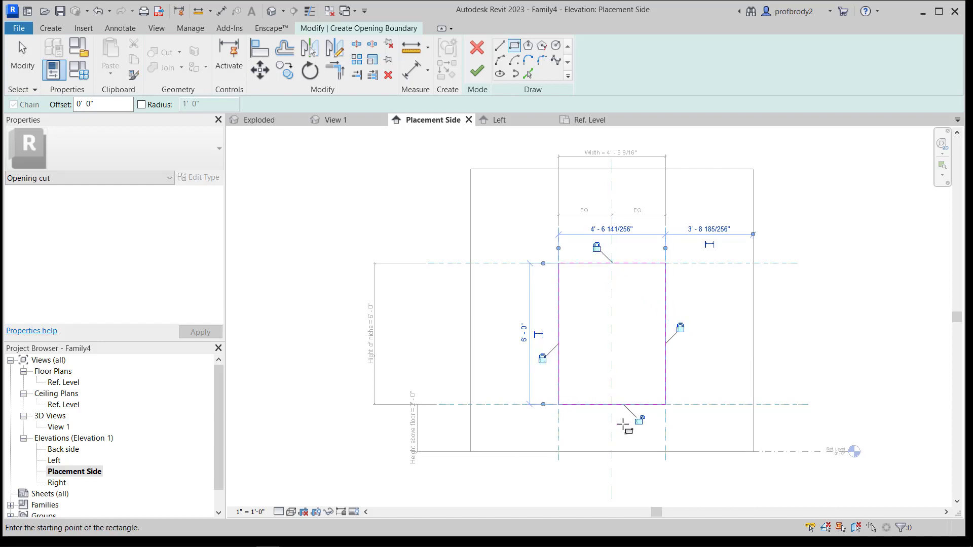
click(639, 420)
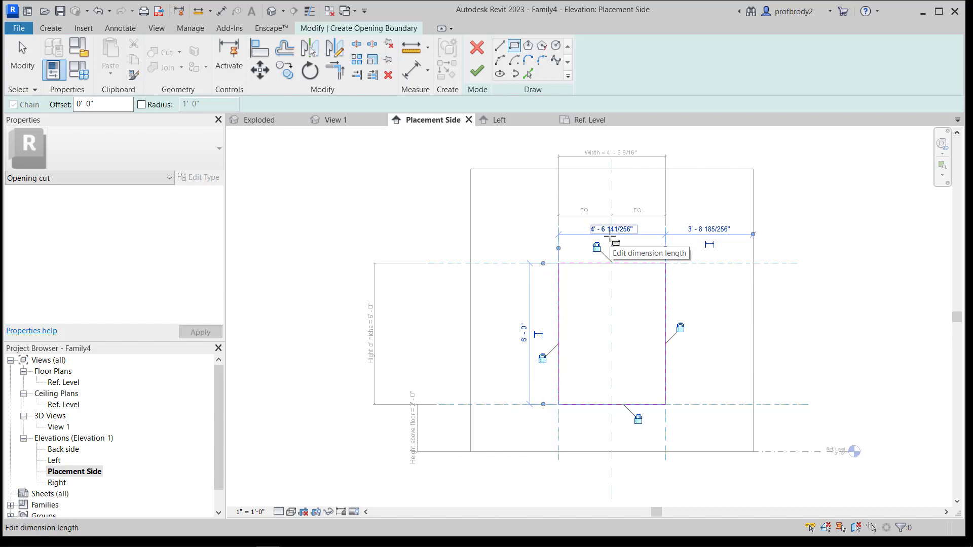
Finish the opening boundary to cut the wall and inspect the opening in the 3D view
click(16, 71)
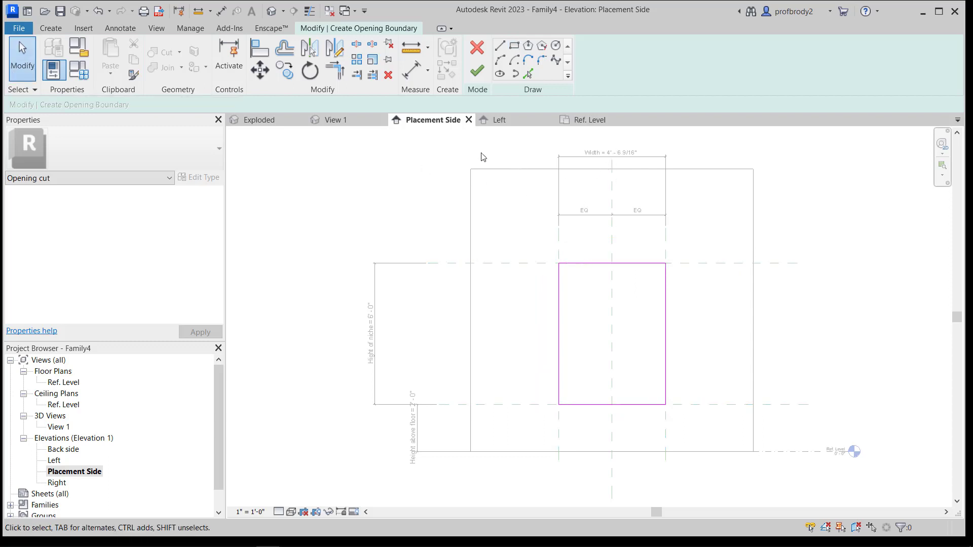
click(477, 74)
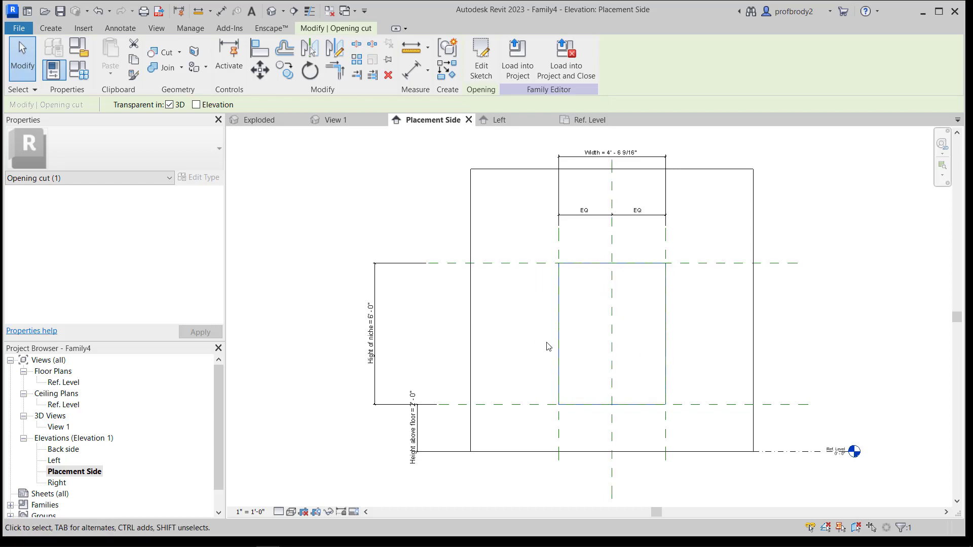
click(333, 120)
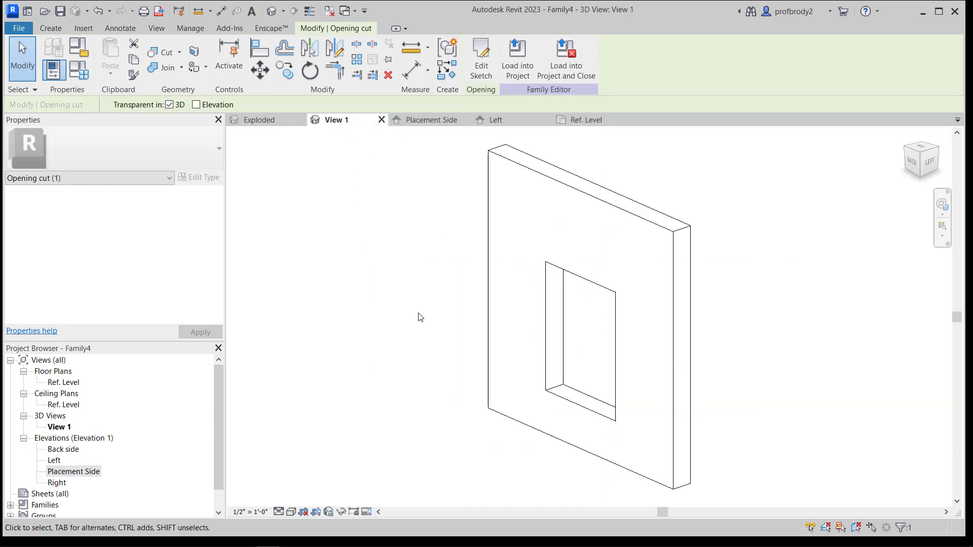
shift+middle_drag(509, 380, 534, 404)
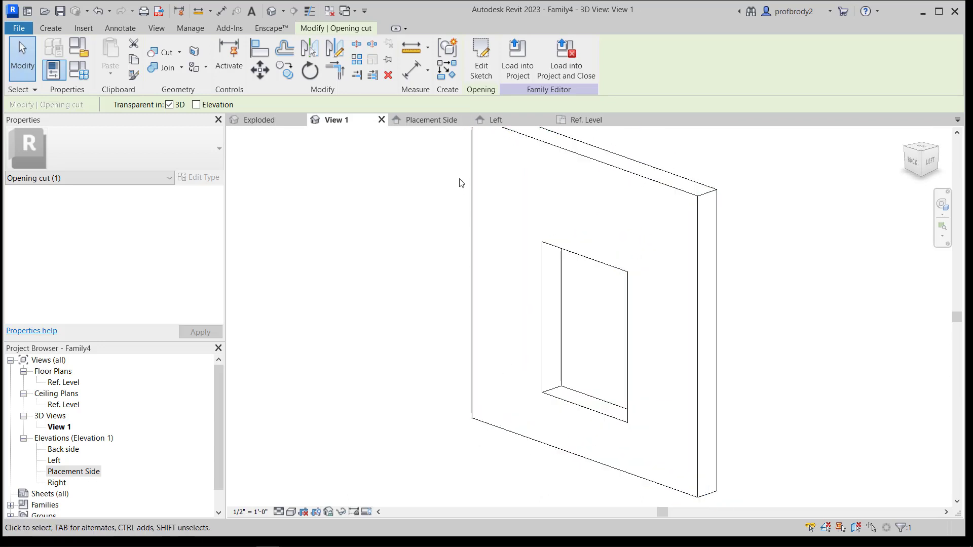
Start an extrusion in the Placement Side elevation, sketching a rectangle around the opening's edges with all four sides locked
click(424, 120)
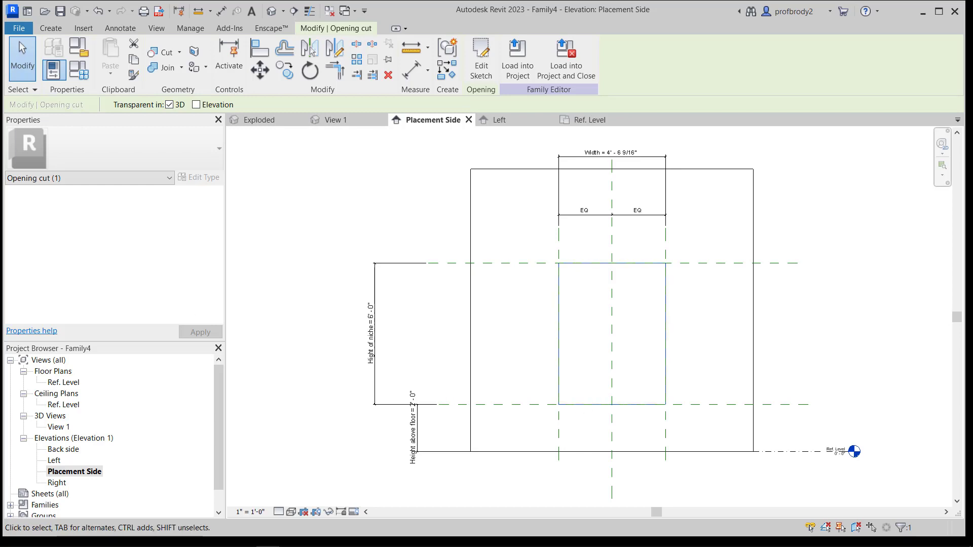
scroll(776, 274, up, 1)
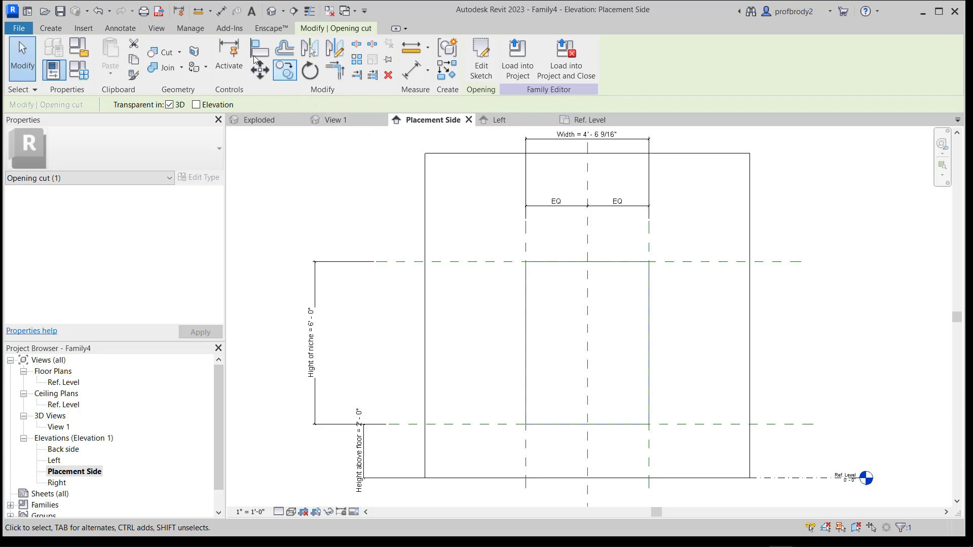
click(53, 29)
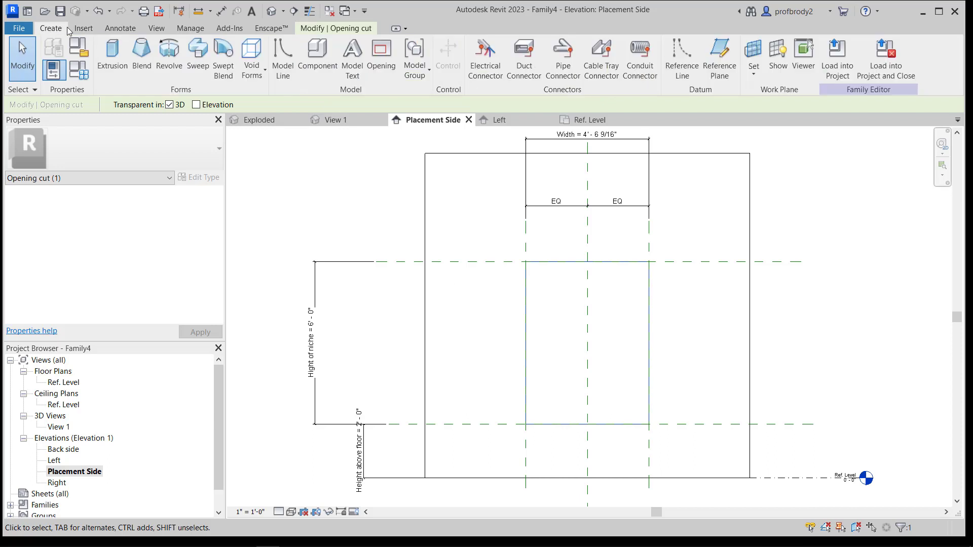
click(113, 53)
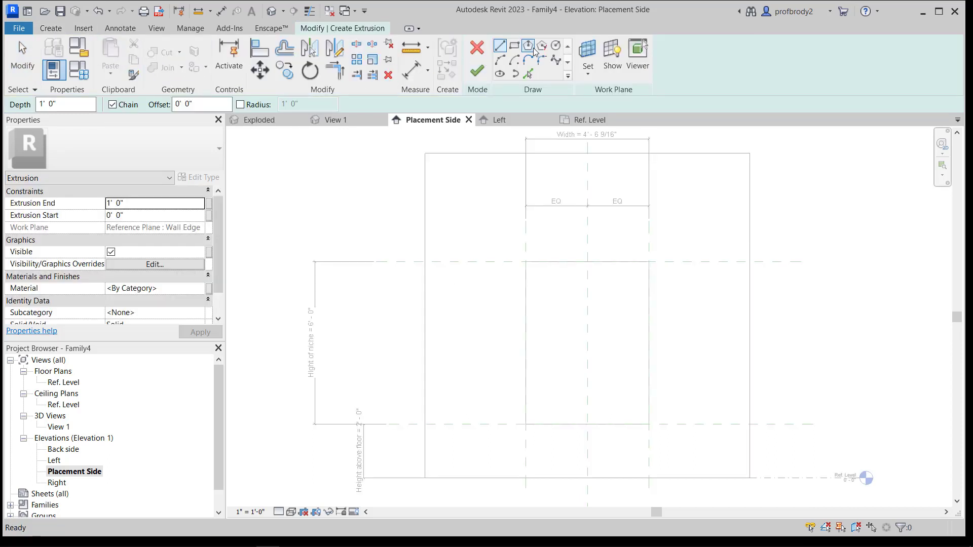
click(514, 45)
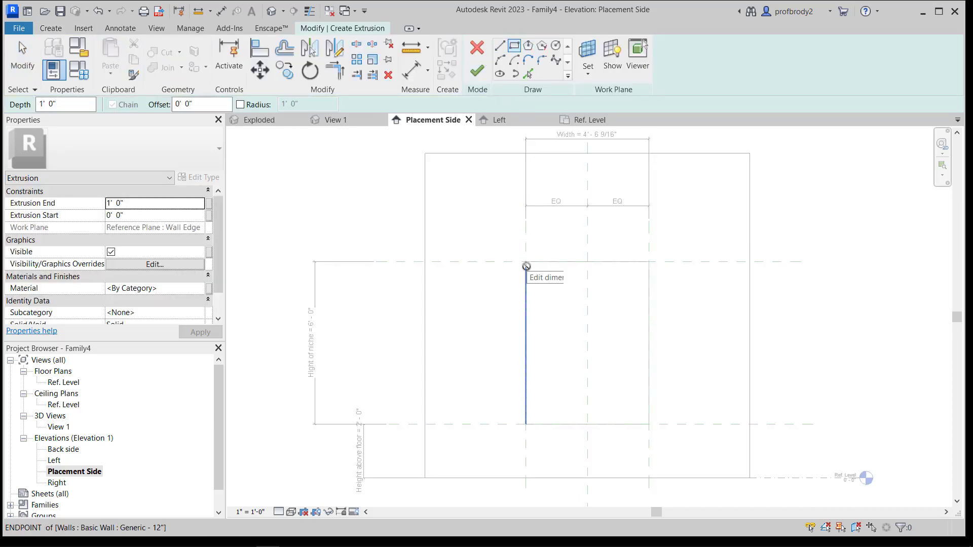
click(526, 262)
click(648, 424)
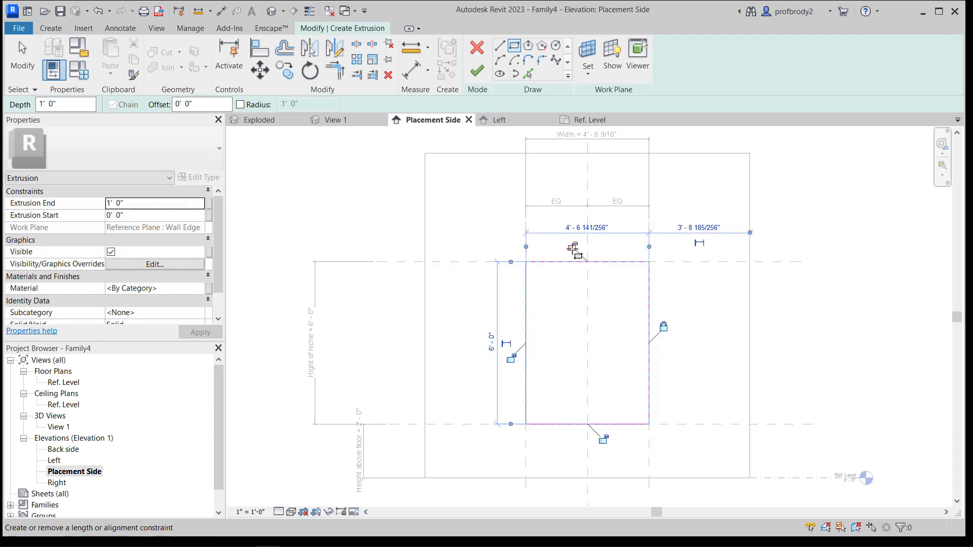
click(572, 247)
click(510, 358)
click(603, 439)
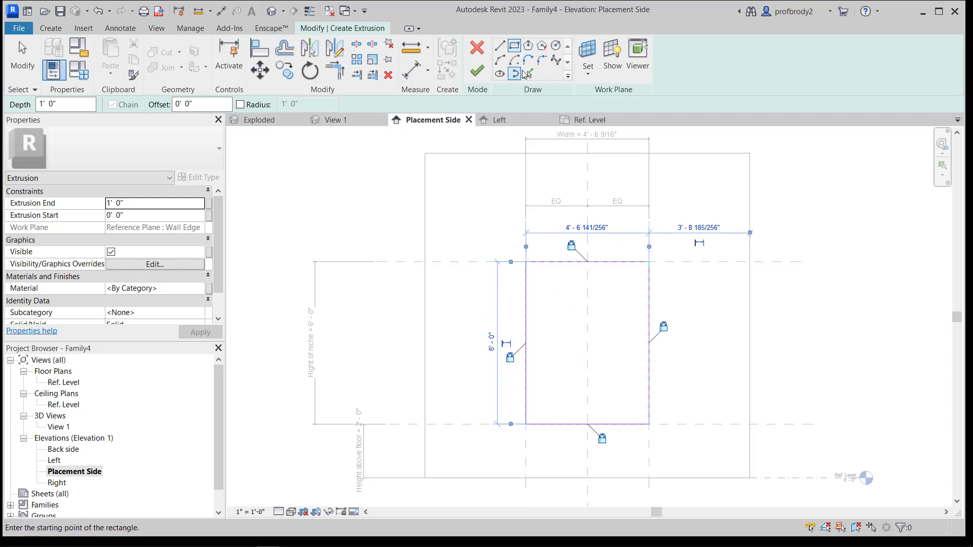
Offset copies of all four rectangle sides outward by 3" to form a frame profile and finish the extrusion
click(284, 48)
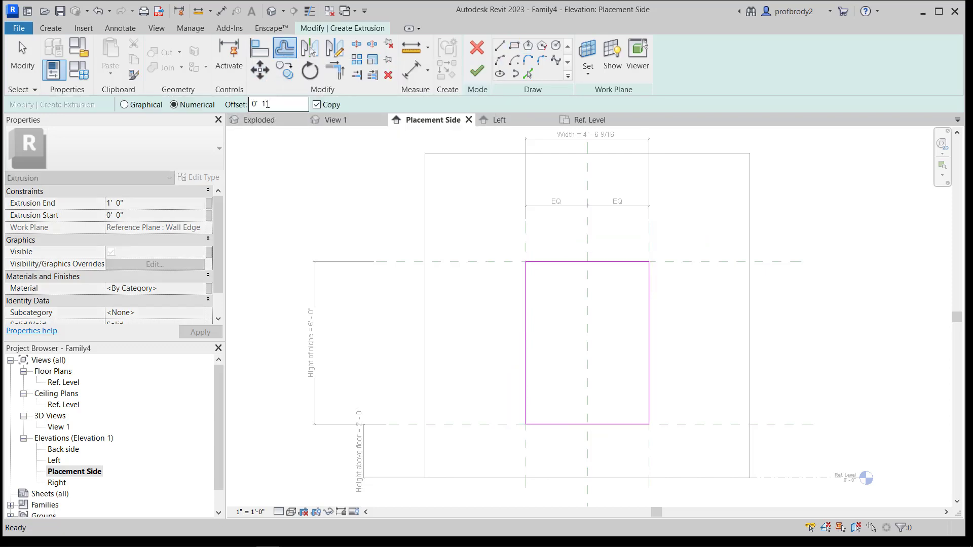
click(264, 104)
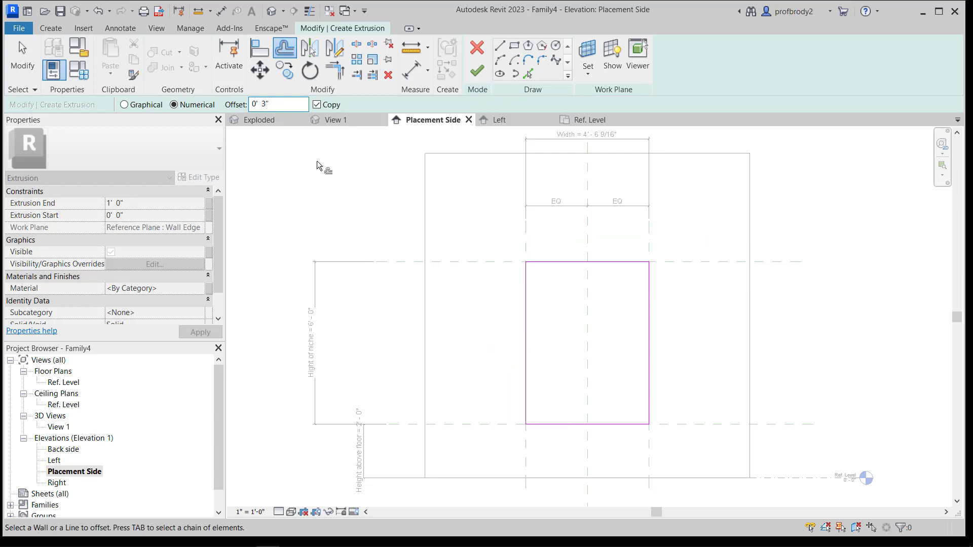
click(566, 259)
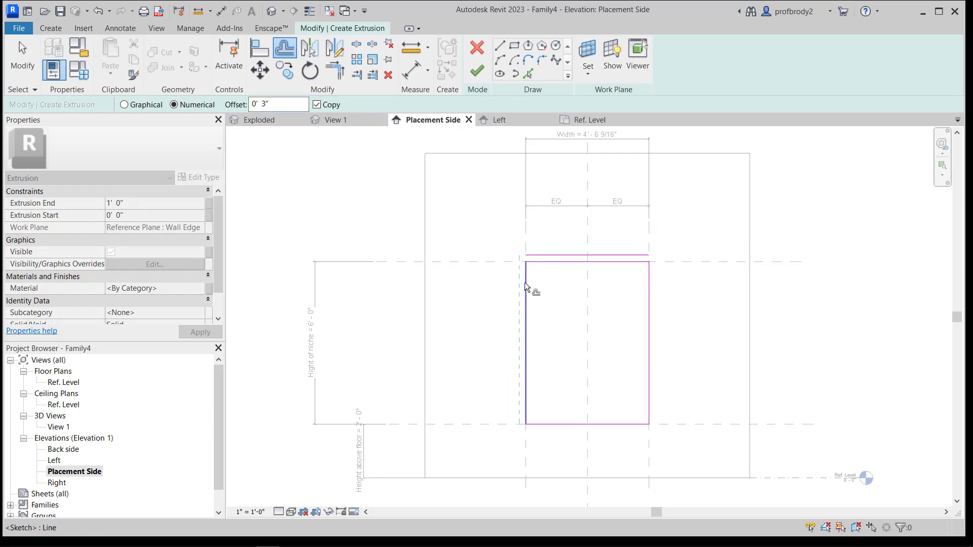
click(528, 280)
click(578, 432)
click(648, 383)
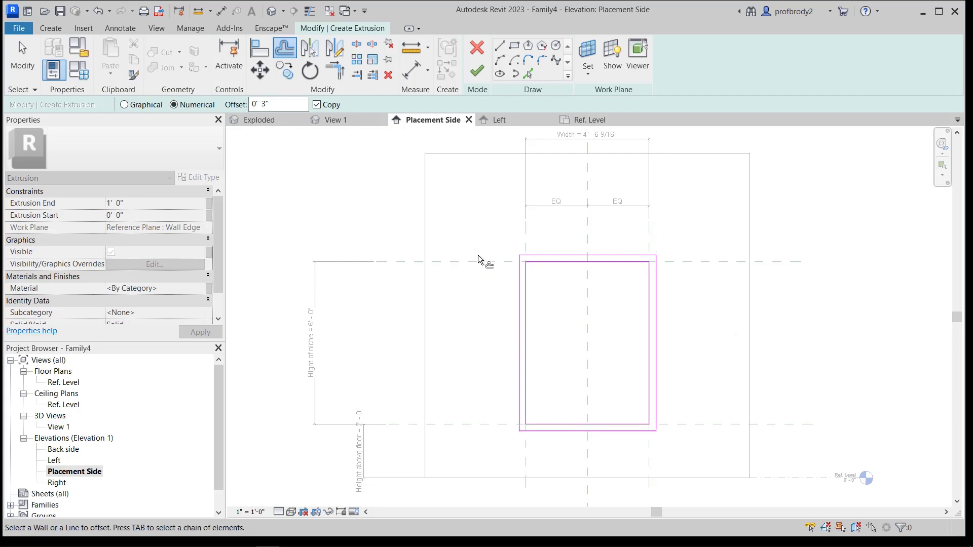
click(476, 72)
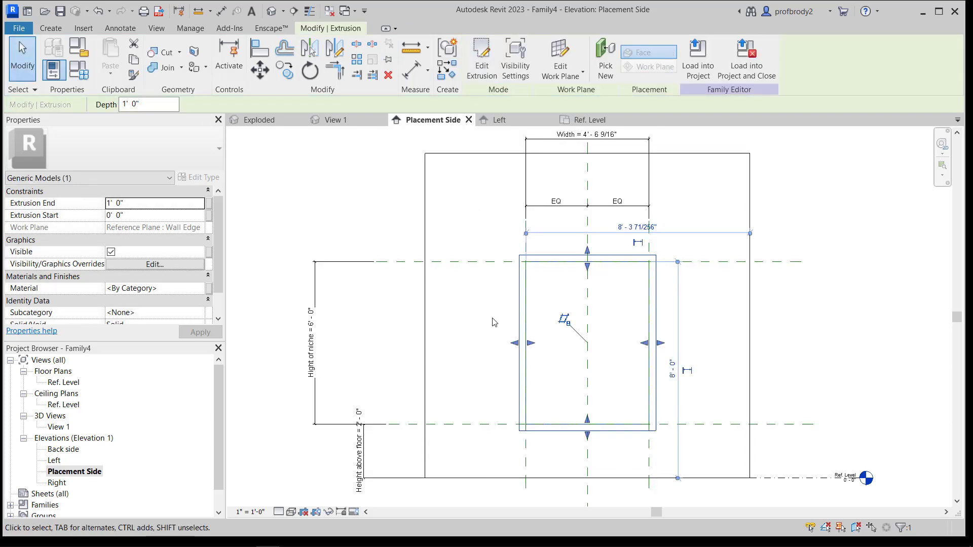
In the 3D view, stretch the frame extrusion outward from the wall face to a depth of about -6 5/8"
click(336, 120)
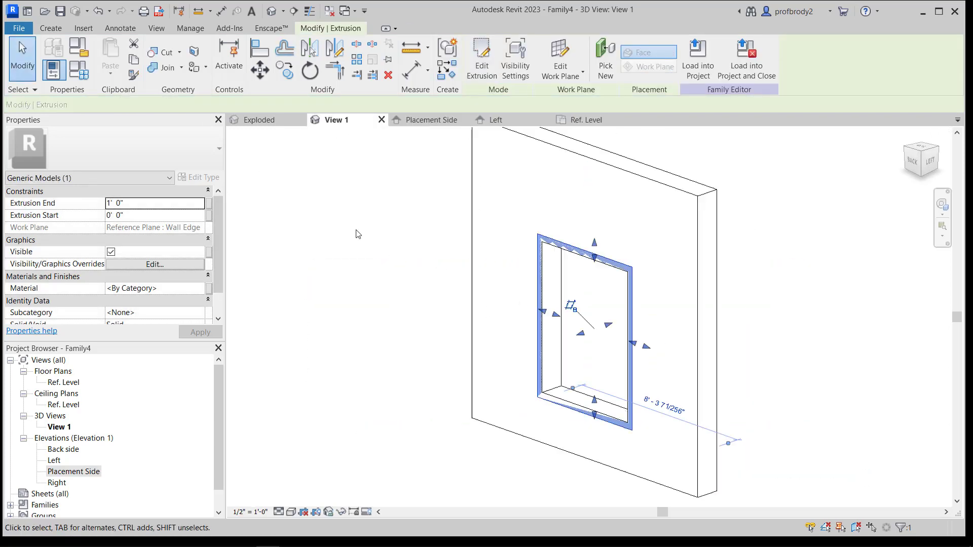
drag(581, 333, 576, 344)
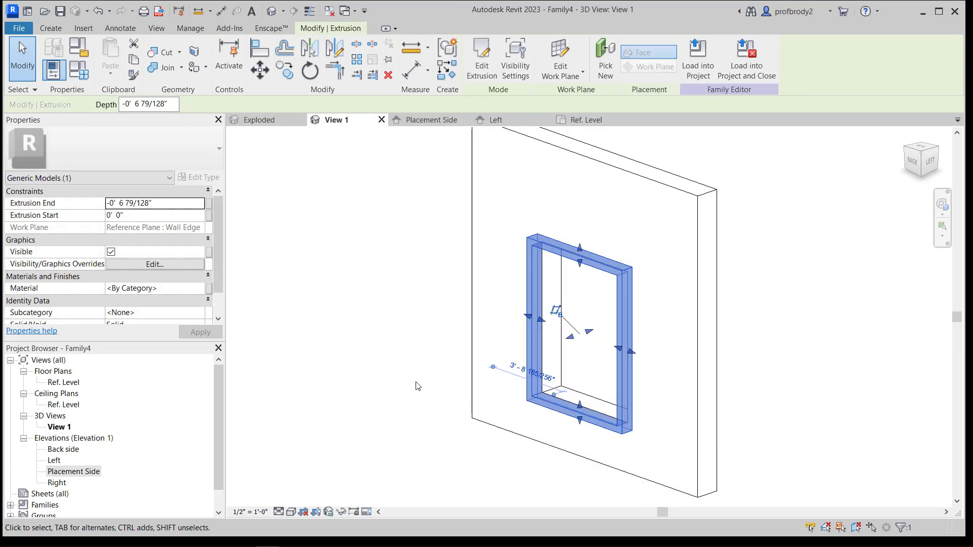
click(416, 335)
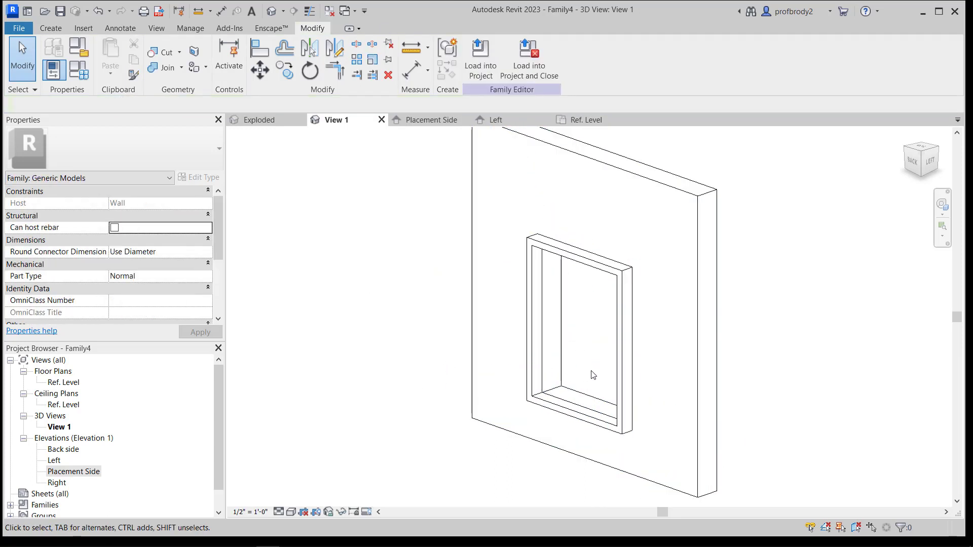
Set the 3D view's visual style to Shaded to show the frame and wall as solid surfaces
scroll(592, 372, up, 2)
click(290, 513)
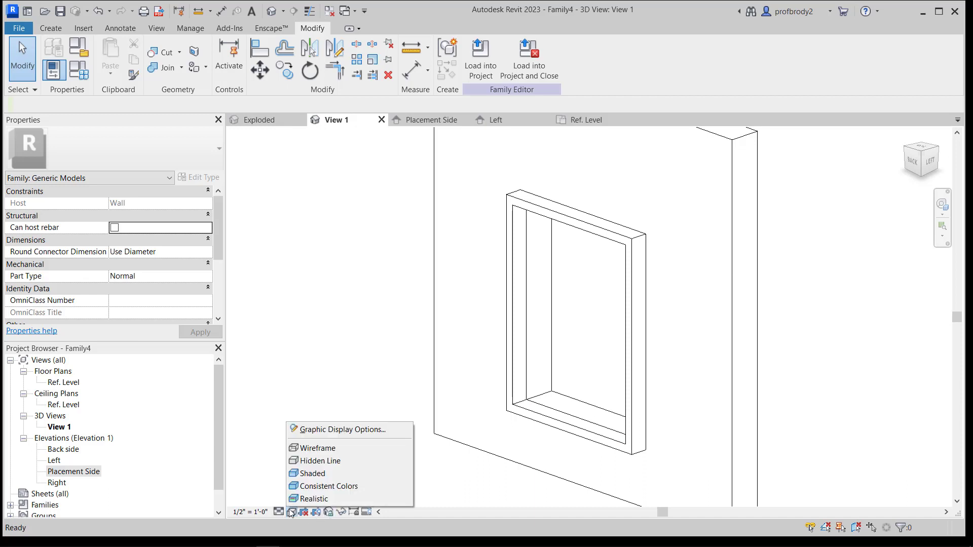
click(292, 485)
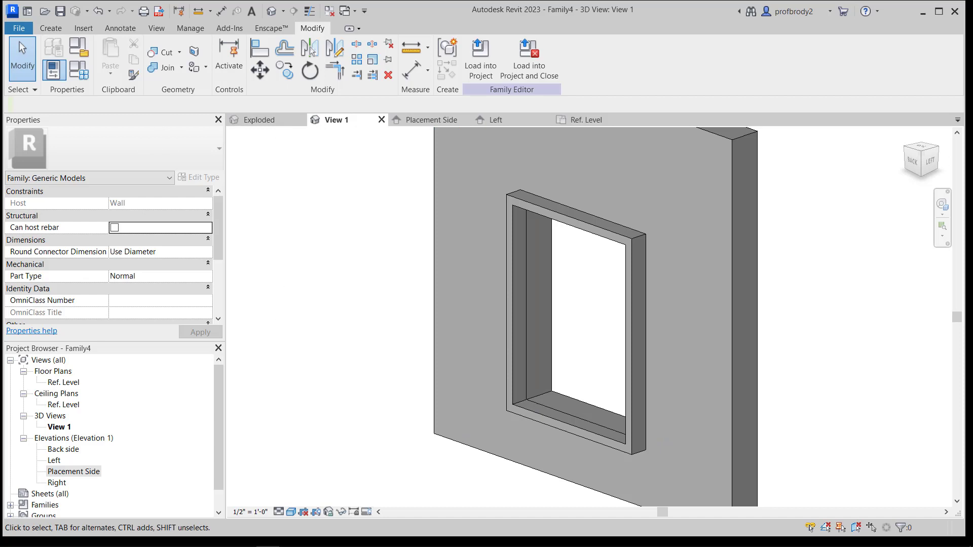
In the Placement Side elevation, add an aligned dimension across the width of the frame's left side
key(ctrl+Tab)
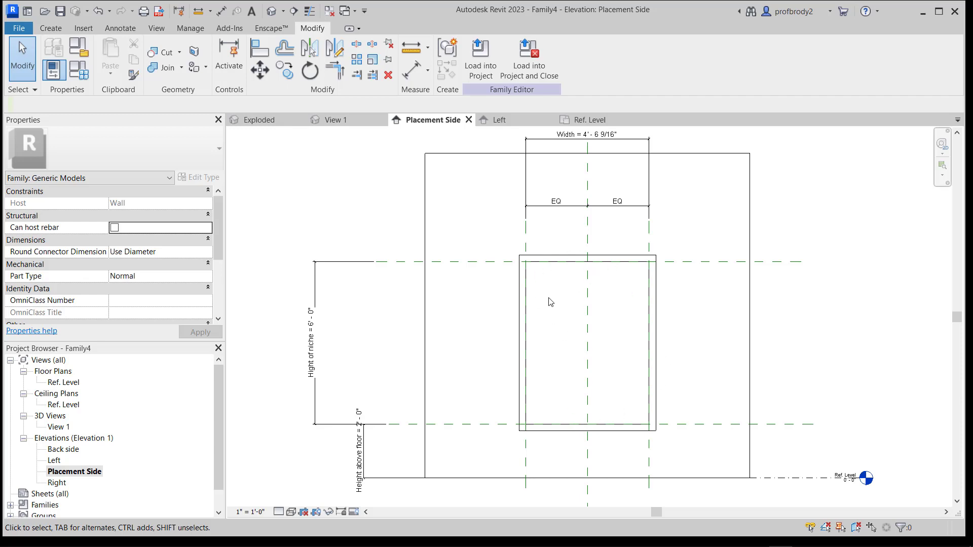
scroll(549, 369, up, 1)
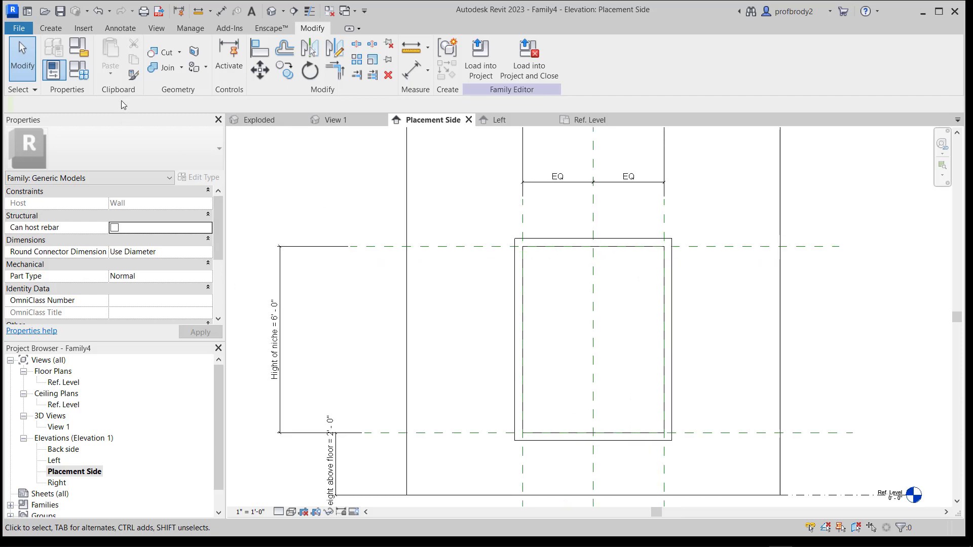
click(120, 28)
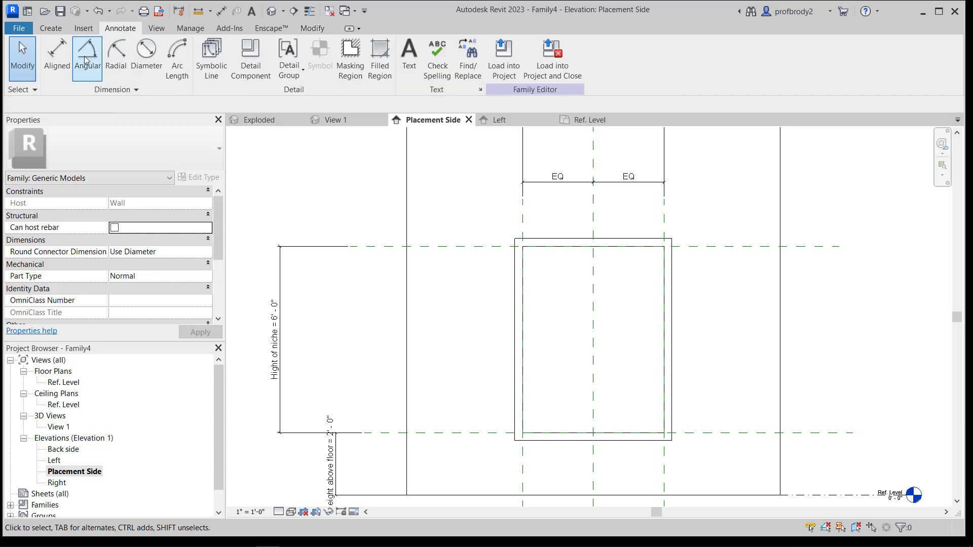
click(57, 53)
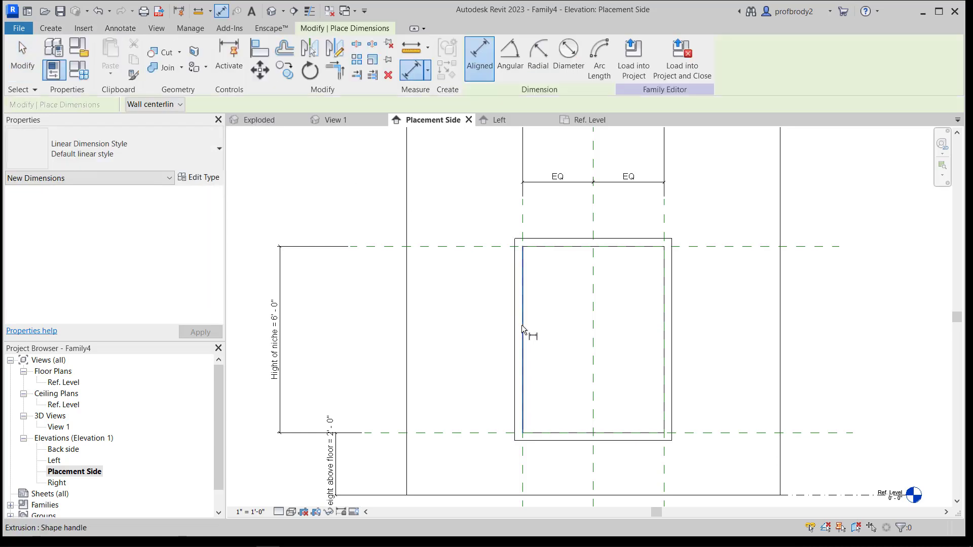
click(522, 328)
click(515, 325)
click(502, 315)
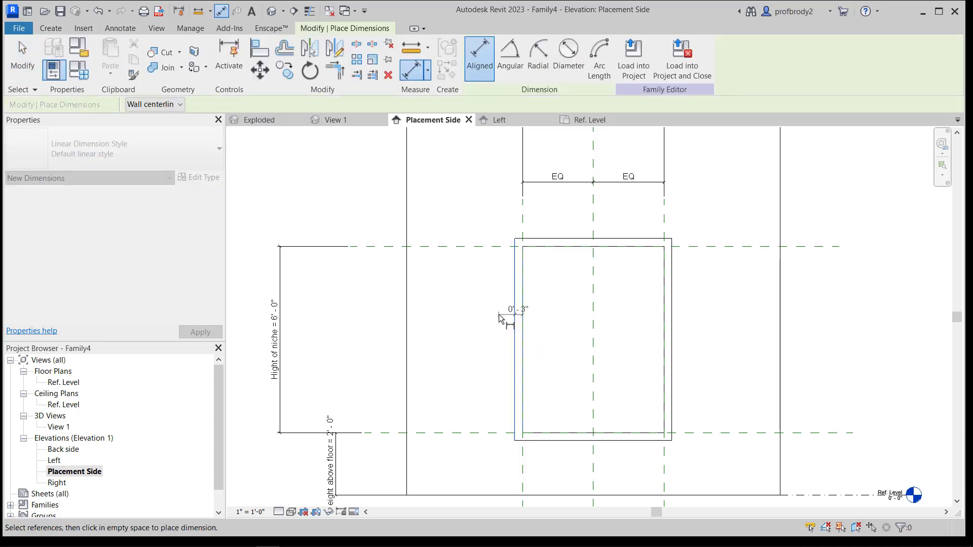
Add aligned dimensions across the widths of the frame's top, right and bottom members
click(568, 239)
click(575, 247)
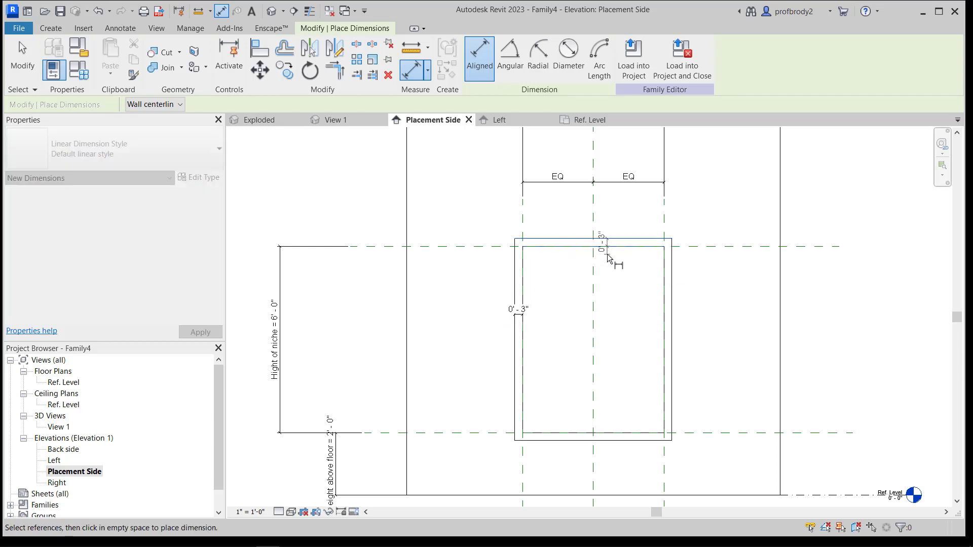
click(608, 256)
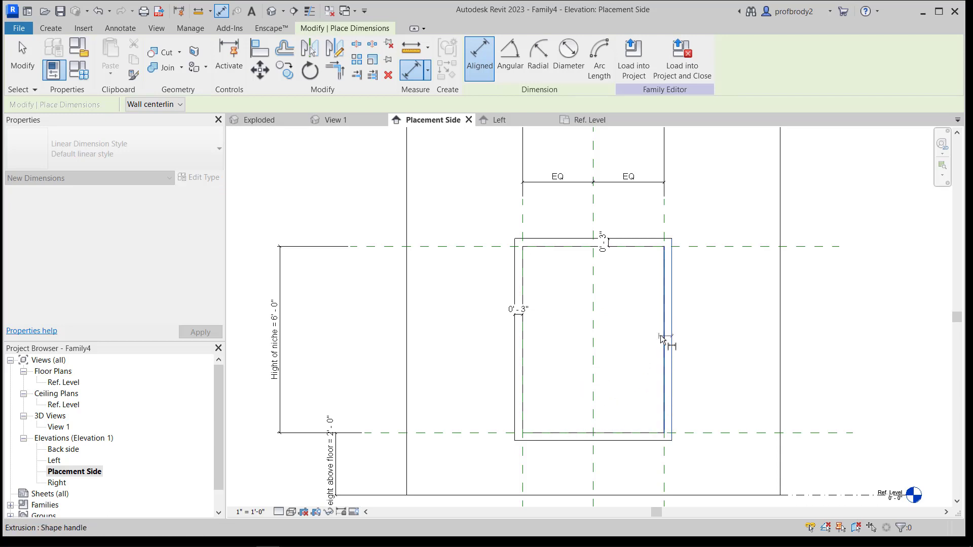
click(700, 318)
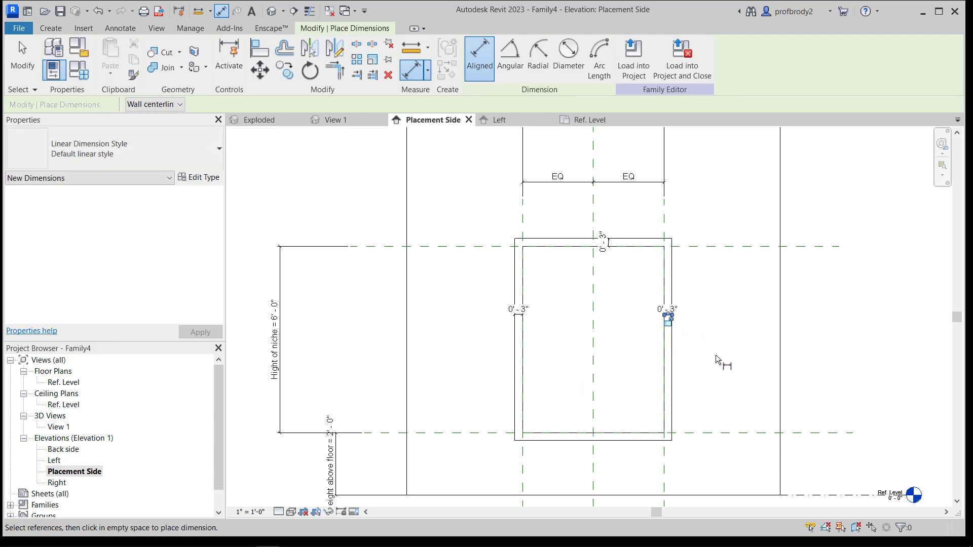
click(614, 433)
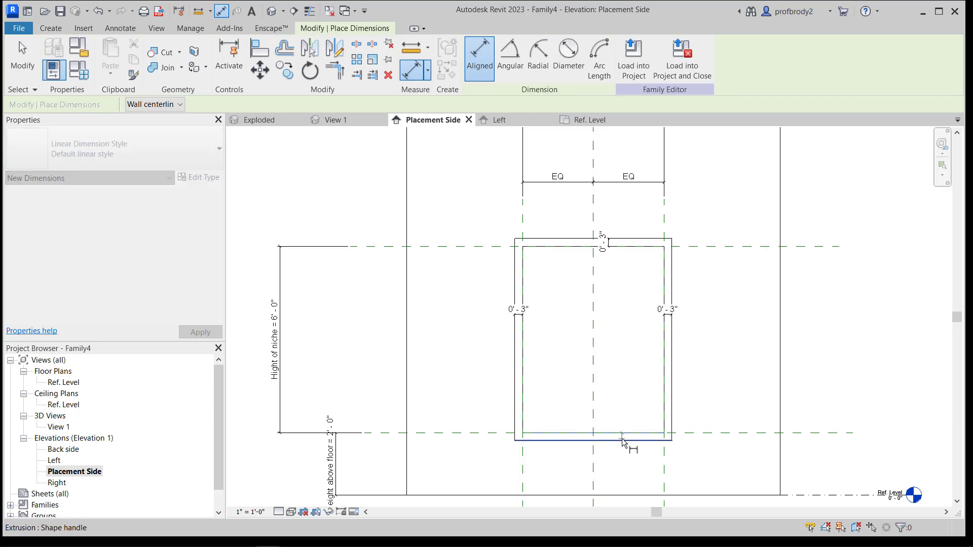
click(615, 440)
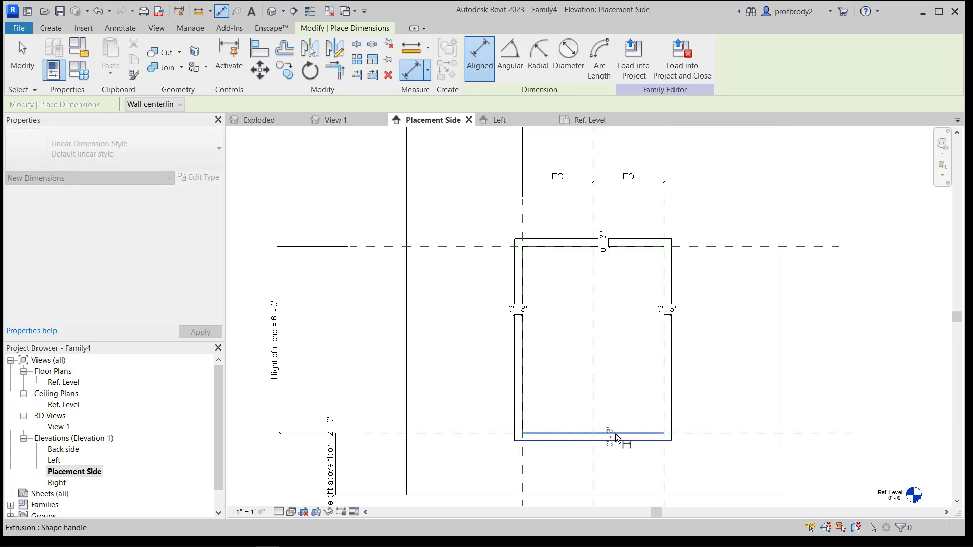
key(Escape)
click(612, 433)
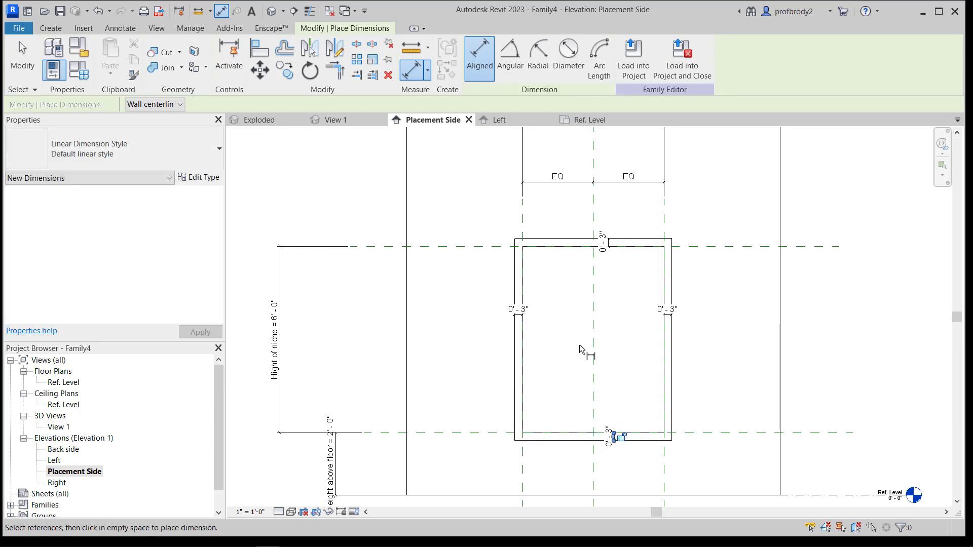
click(22, 60)
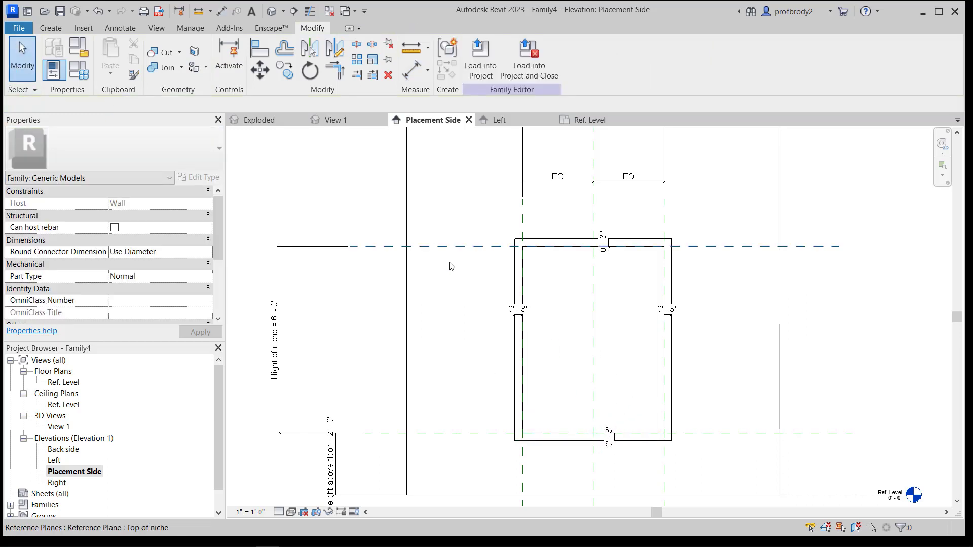
Label the dimension of the frame's left side with a new type-based family parameter named Trim
click(517, 314)
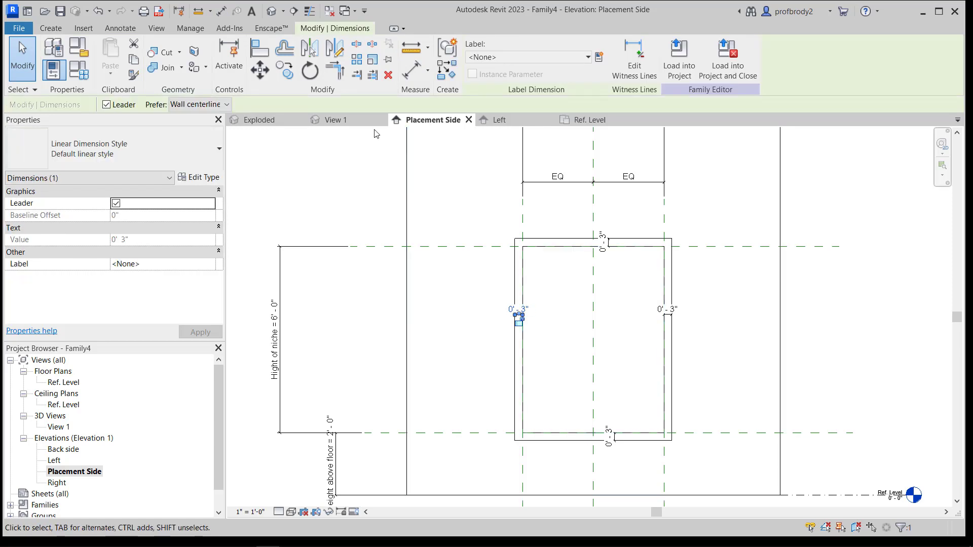
click(599, 59)
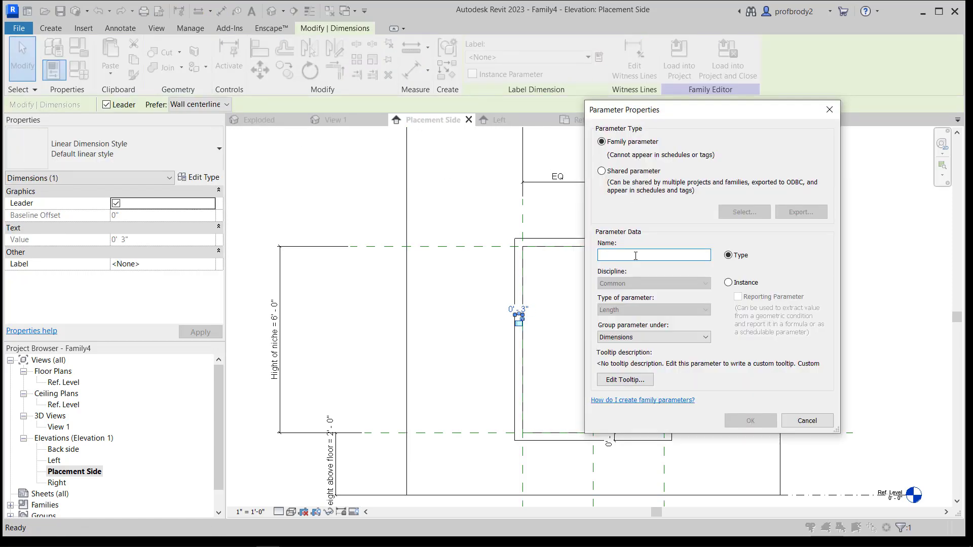
text(Trim)
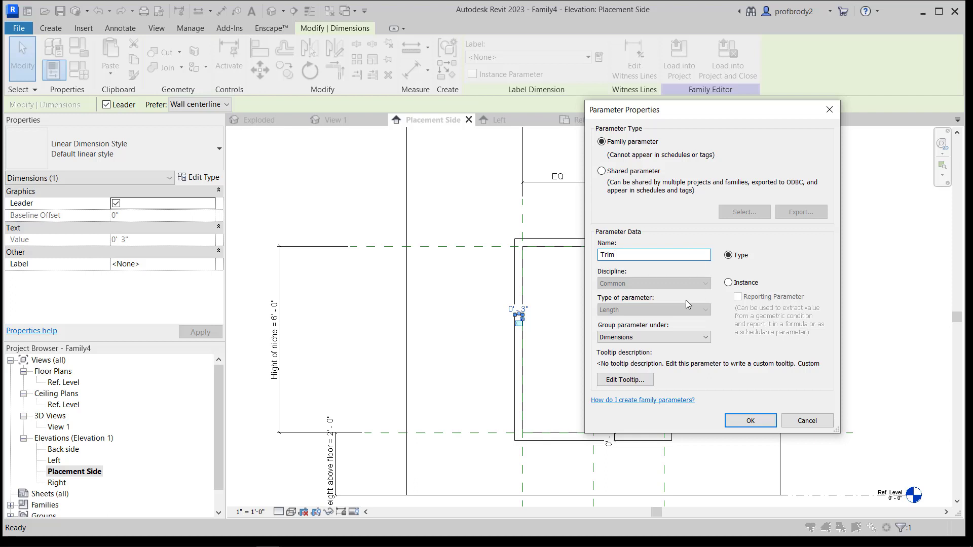
click(750, 421)
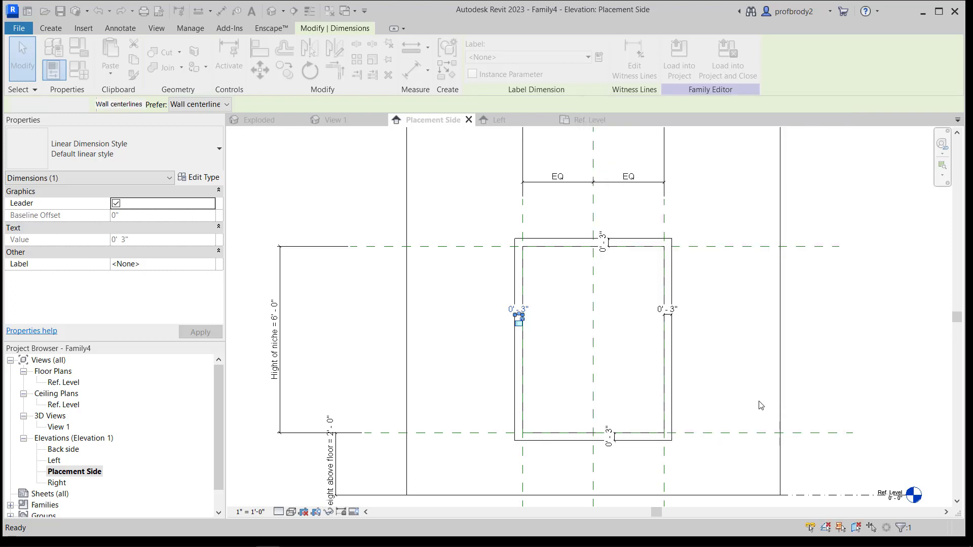
click(578, 310)
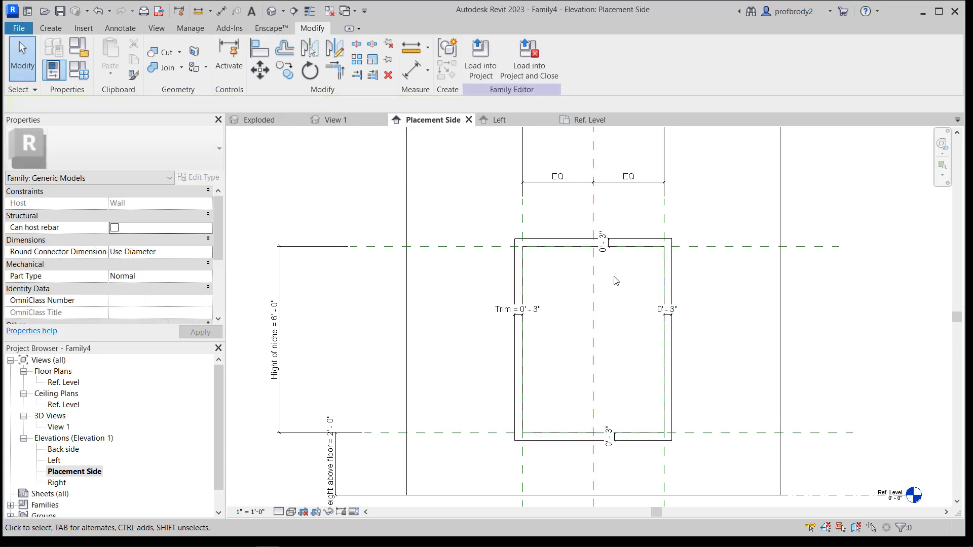
Assign the existing Trim parameter to the top, right and bottom frame width dimensions
drag(559, 213, 697, 334)
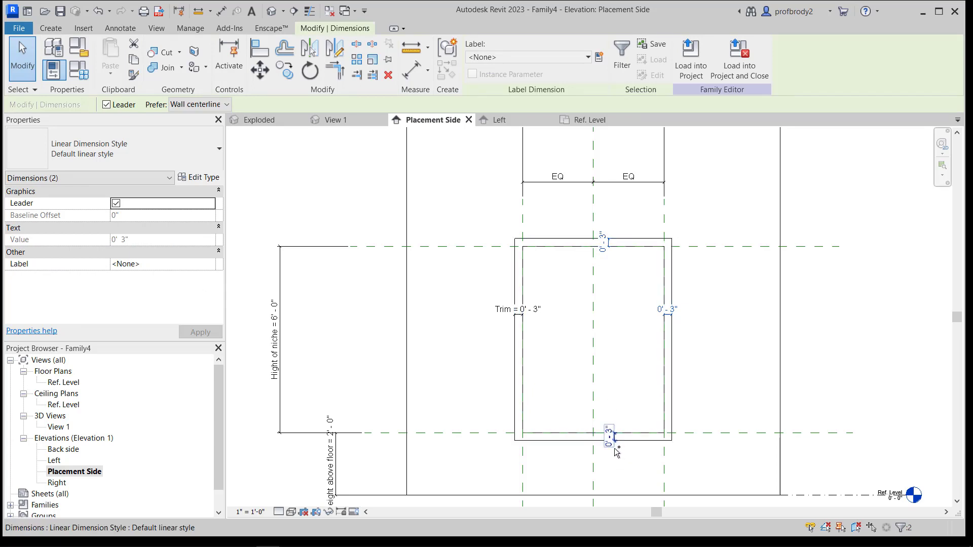
drag(570, 208, 740, 474)
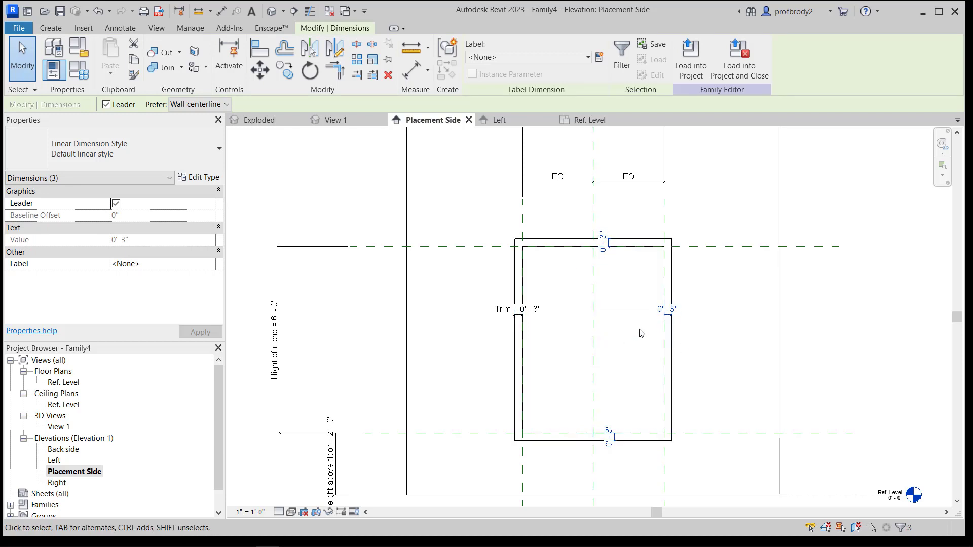
click(621, 62)
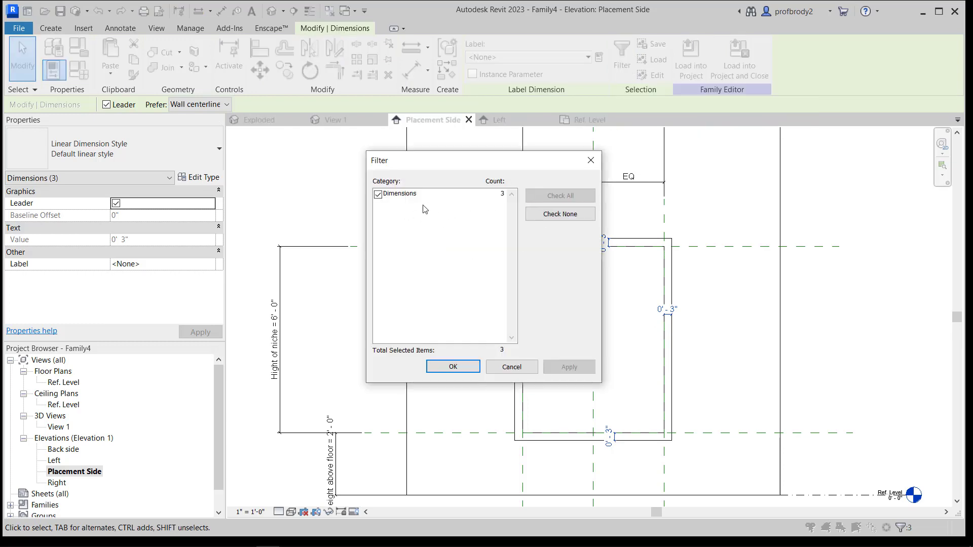
click(453, 366)
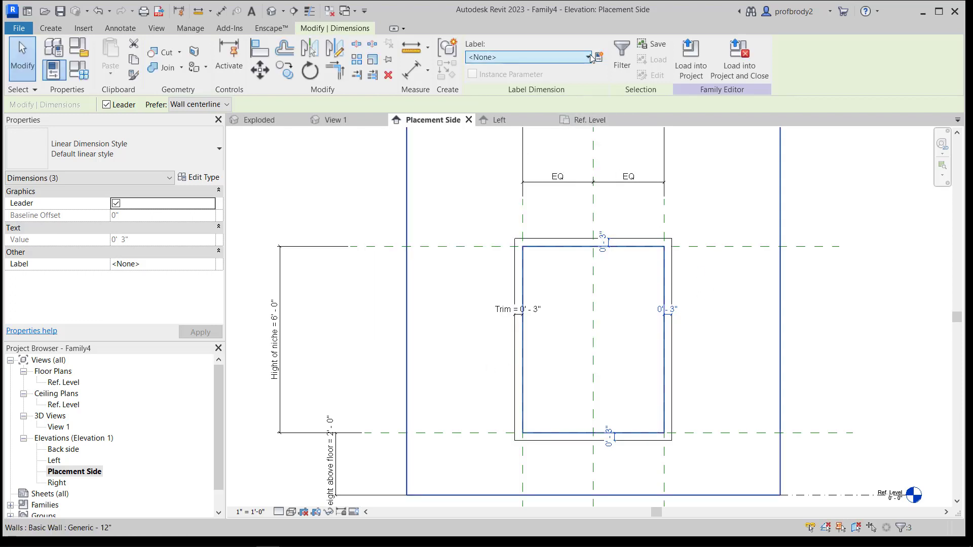
click(588, 57)
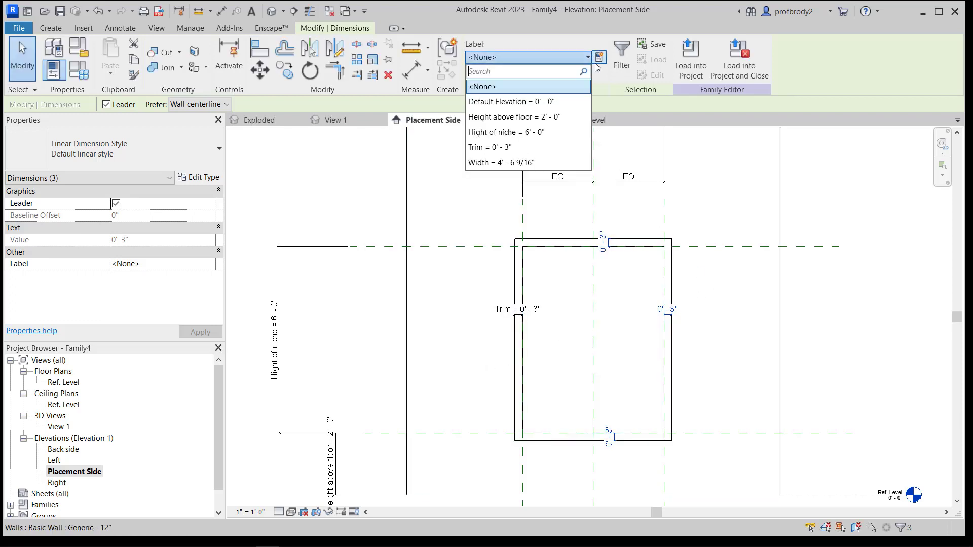
click(515, 148)
click(722, 325)
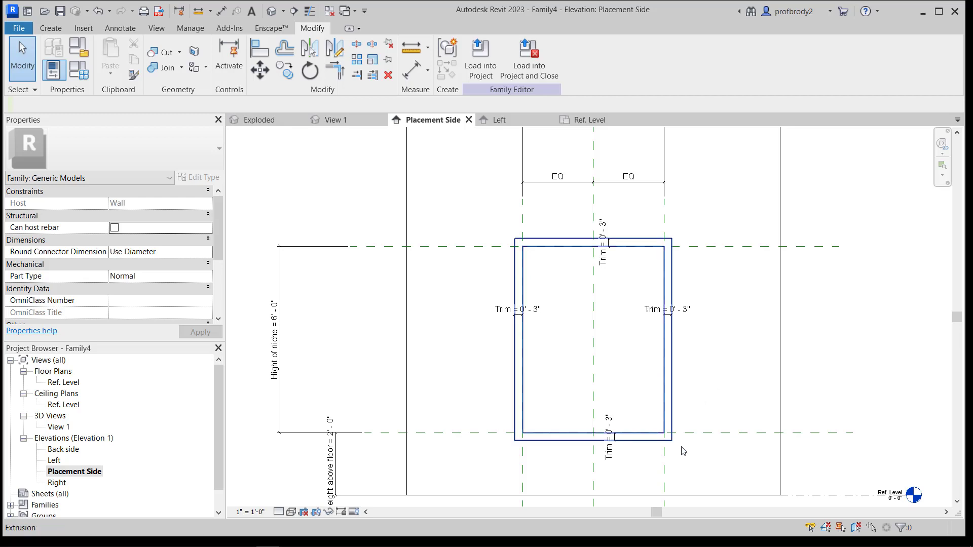
In the Left elevation, pull the frame extrusion's wall-side face away from the wall to an extrusion start of about -5 5/8"
click(515, 121)
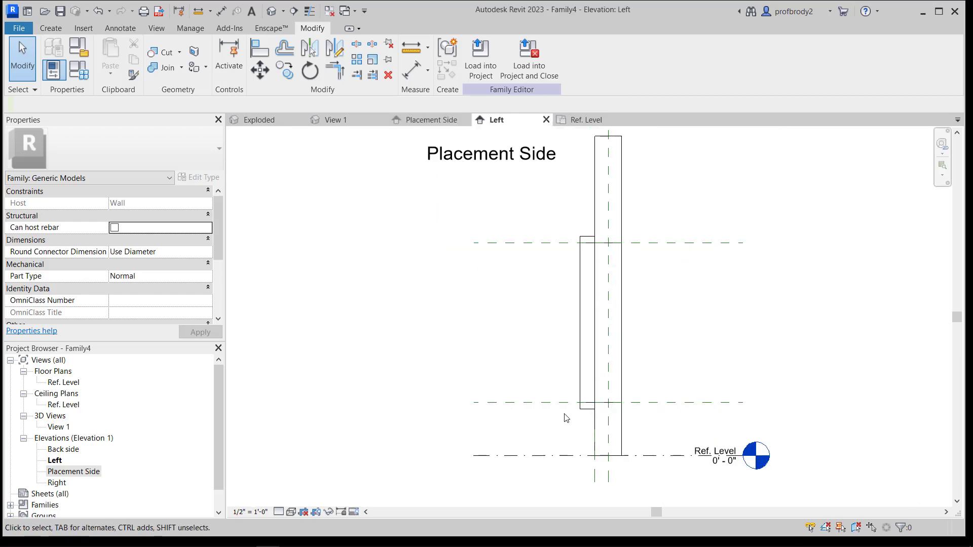
scroll(558, 380, up, 1)
middle_drag(547, 343, 506, 365)
click(550, 351)
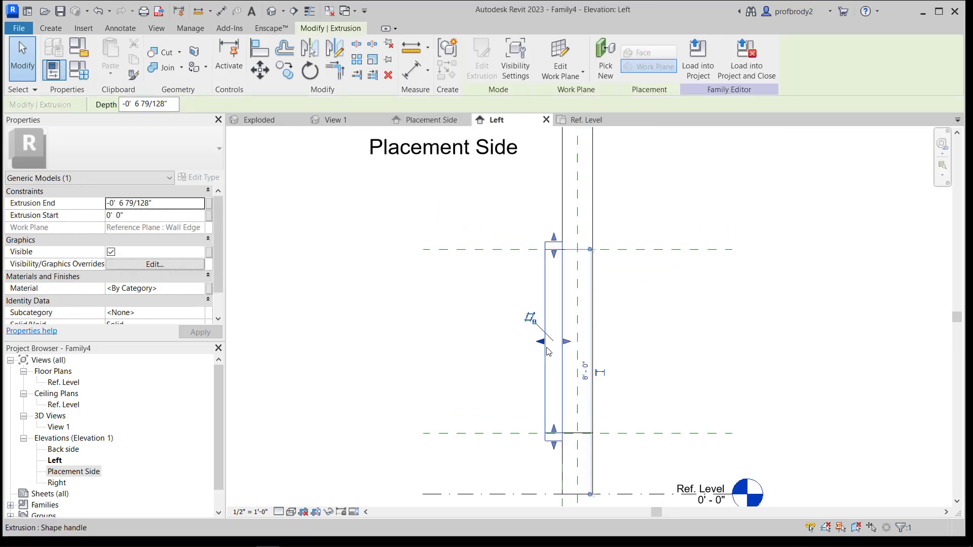
scroll(553, 362, up, 3)
scroll(540, 362, down, 1)
middle_drag(540, 364, 527, 388)
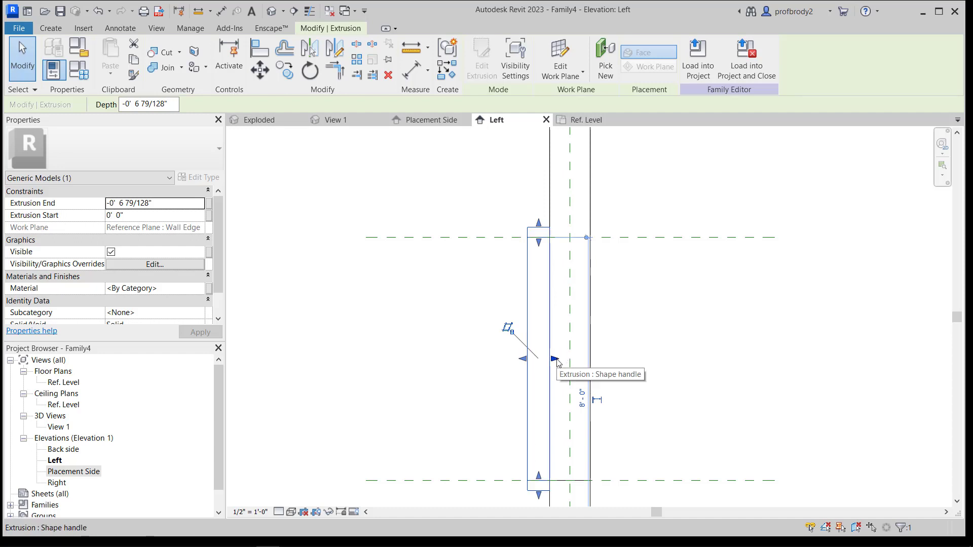
drag(555, 358, 530, 359)
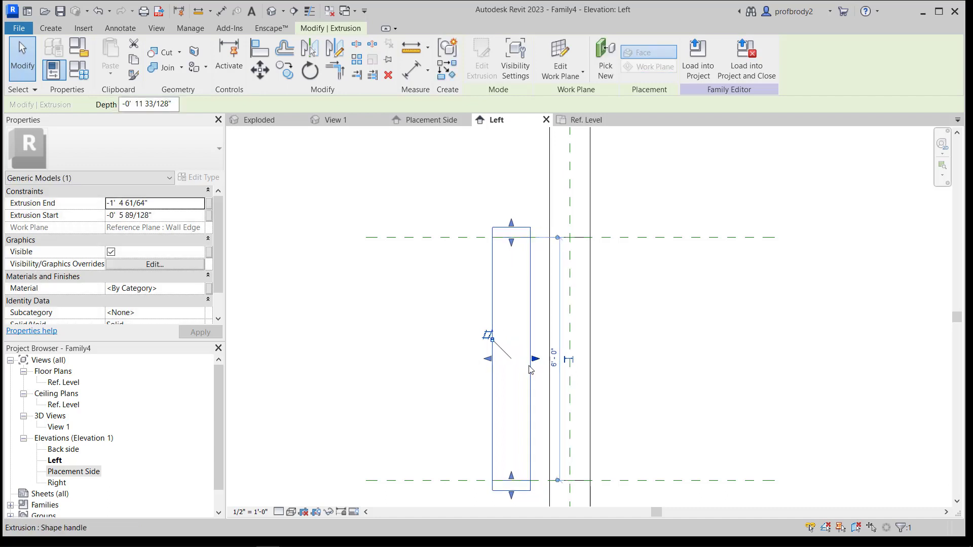
Stretch the frame extrusion's wall-side face back onto the wall face and lock the alignment
scroll(531, 359, down, 1)
middle_drag(537, 359, 531, 344)
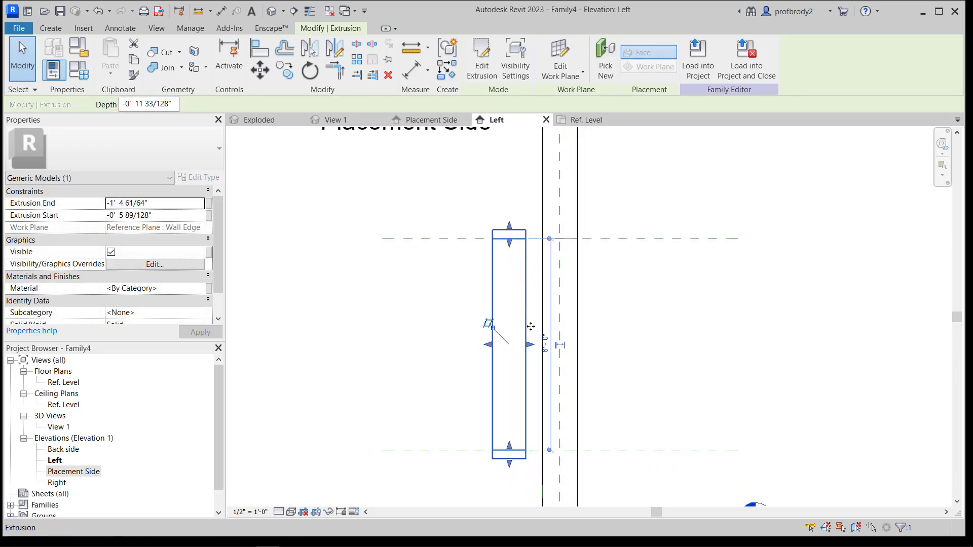
drag(534, 347, 541, 342)
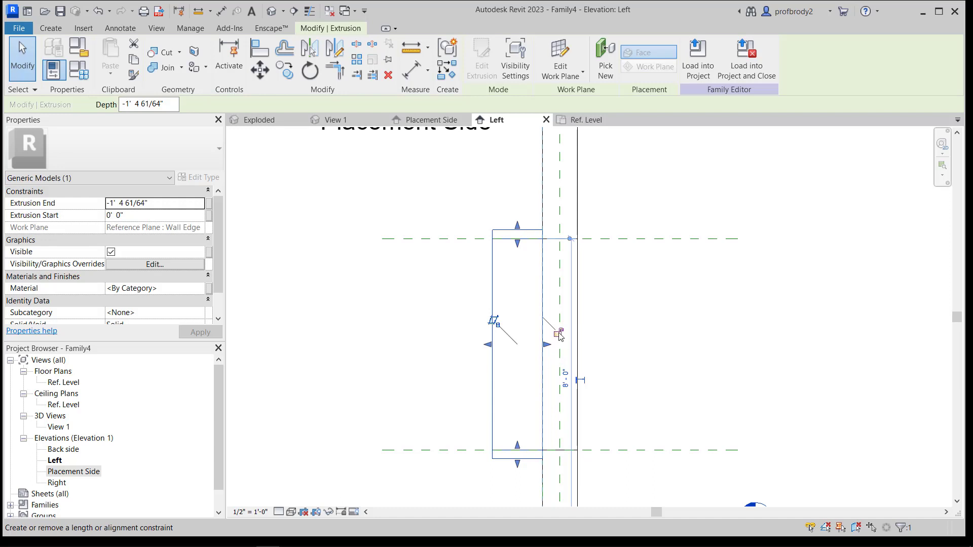
click(558, 334)
click(426, 311)
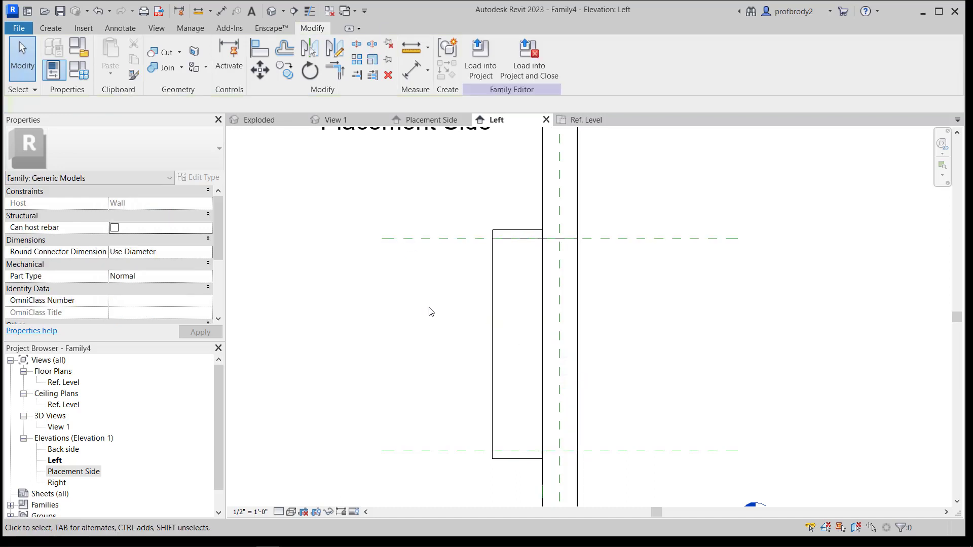
Add an aligned dimension above the frame from the wall face to the frame's outer face
scroll(431, 311, down, 2)
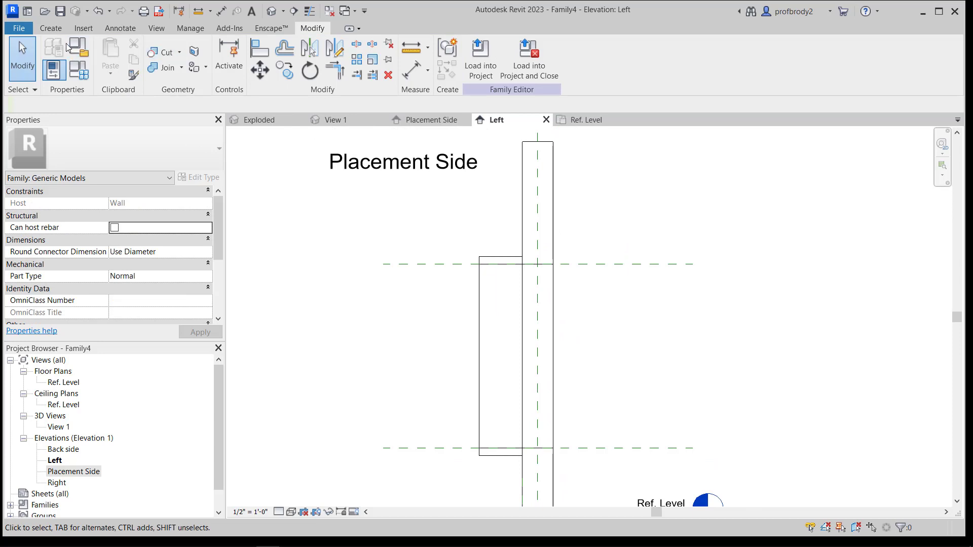
click(121, 28)
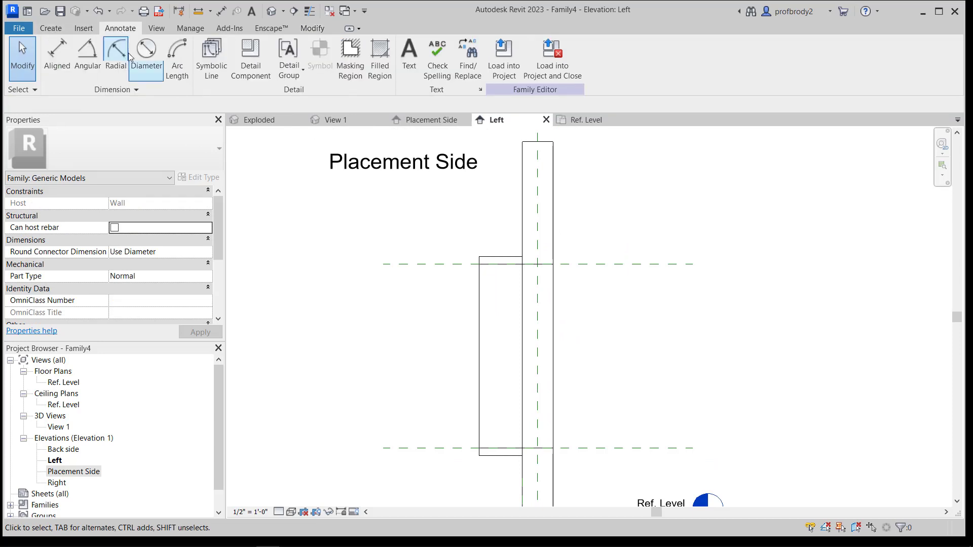
click(57, 51)
click(523, 288)
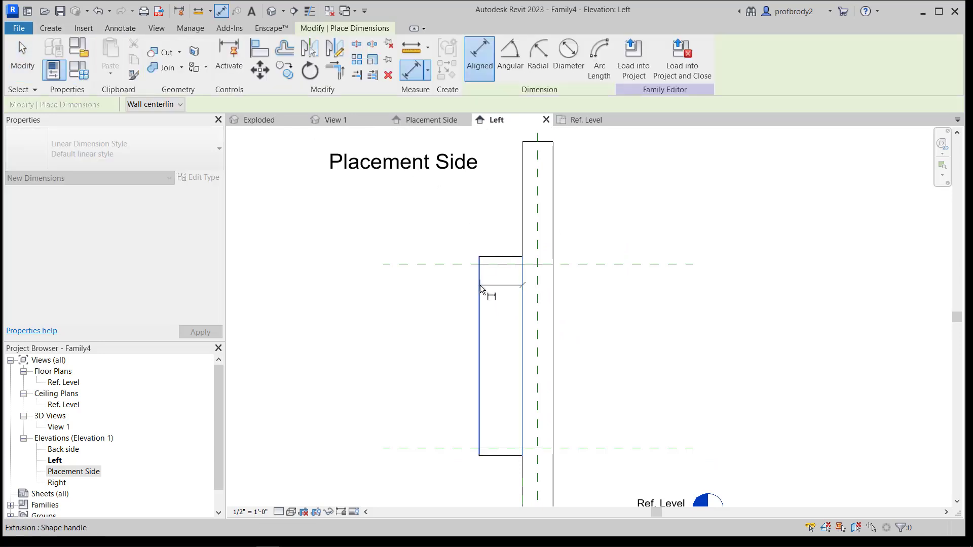
click(481, 282)
click(500, 223)
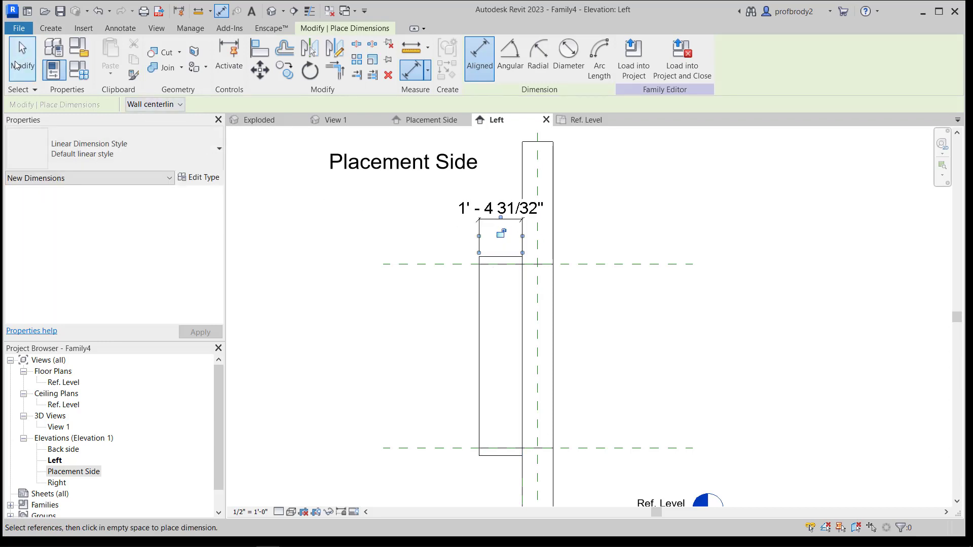
key(Escape)
key(Escape)
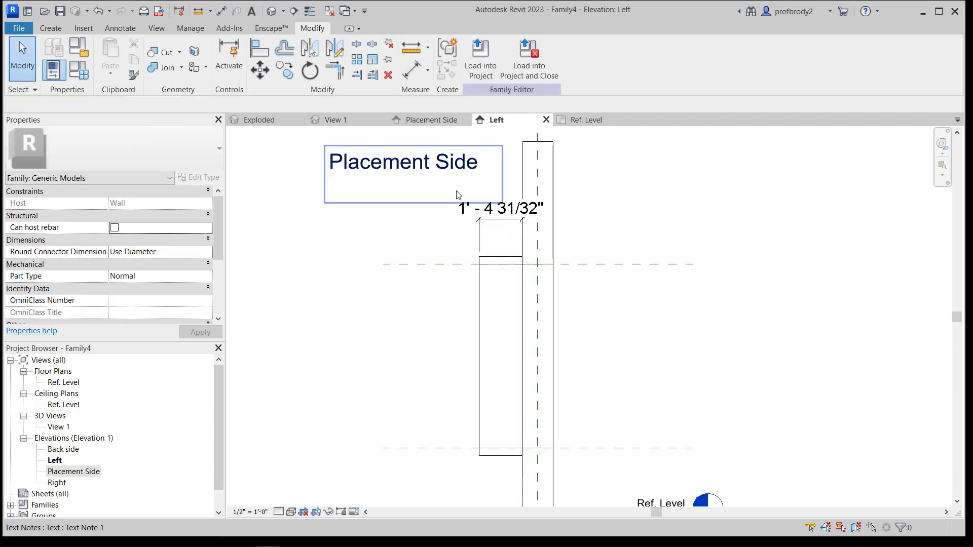
Lock the dimension of the frame's depth
click(507, 212)
scroll(507, 217, up, 2)
scroll(494, 215, up, 1)
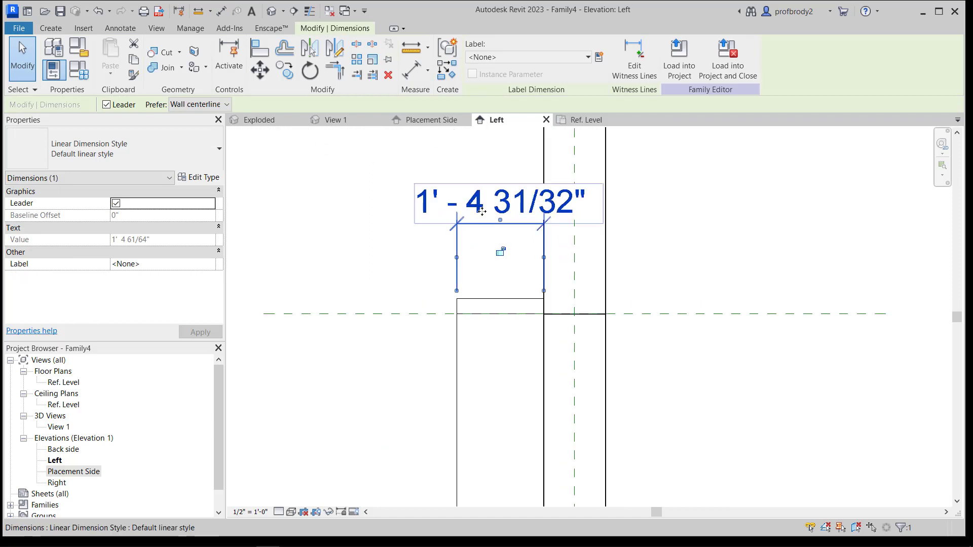
click(501, 251)
click(400, 237)
scroll(405, 253, down, 4)
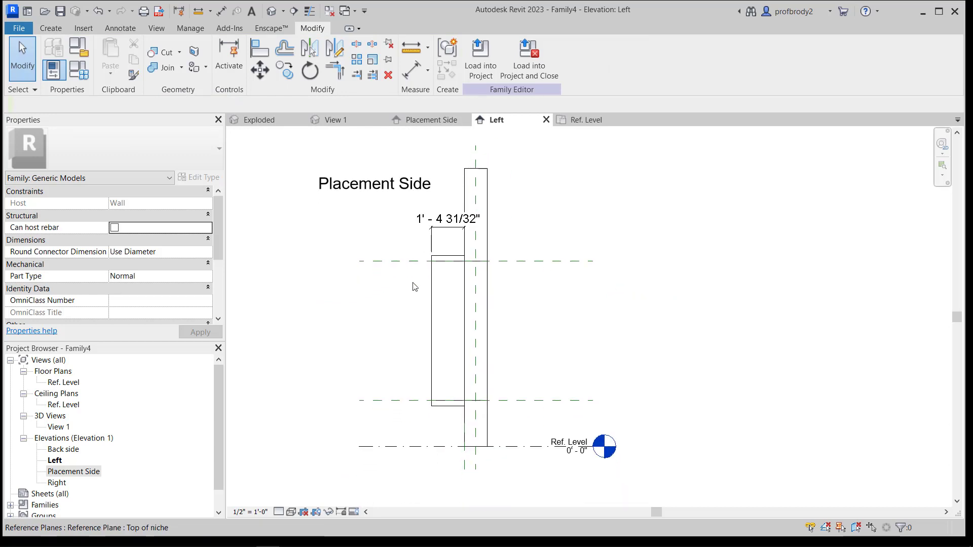
Pull the frame's outer face toward the wall to a depth of about 5 13/16", removing the violated constraints
click(433, 330)
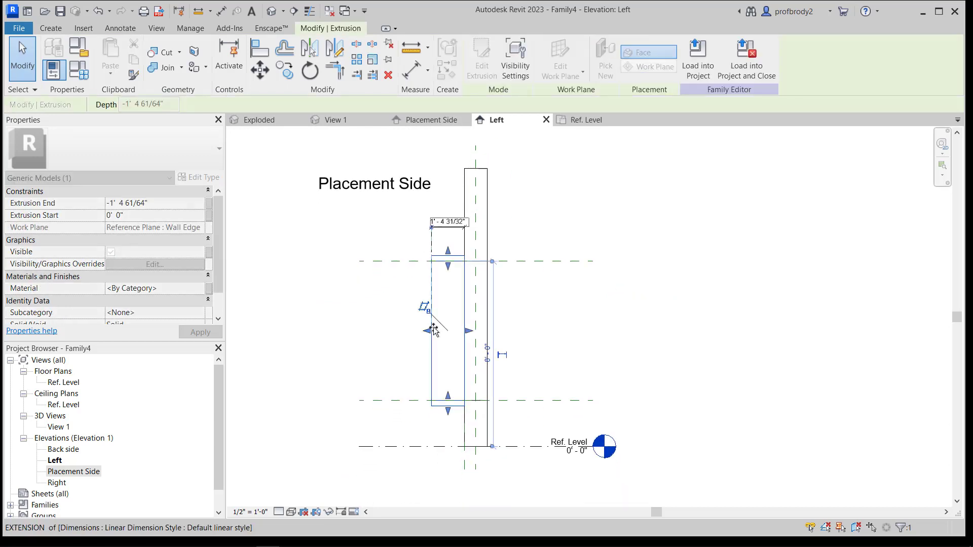
drag(434, 330, 453, 331)
scroll(452, 291, up, 2)
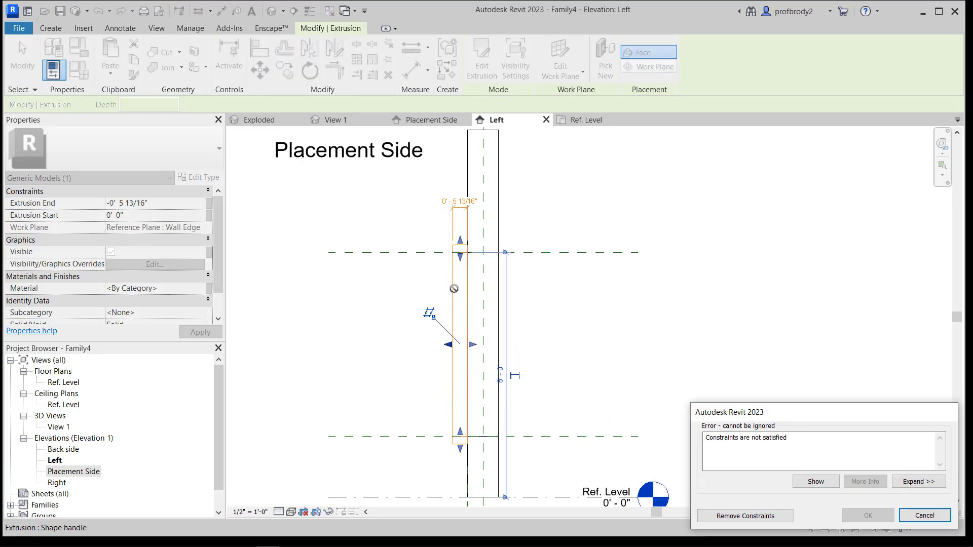
click(770, 516)
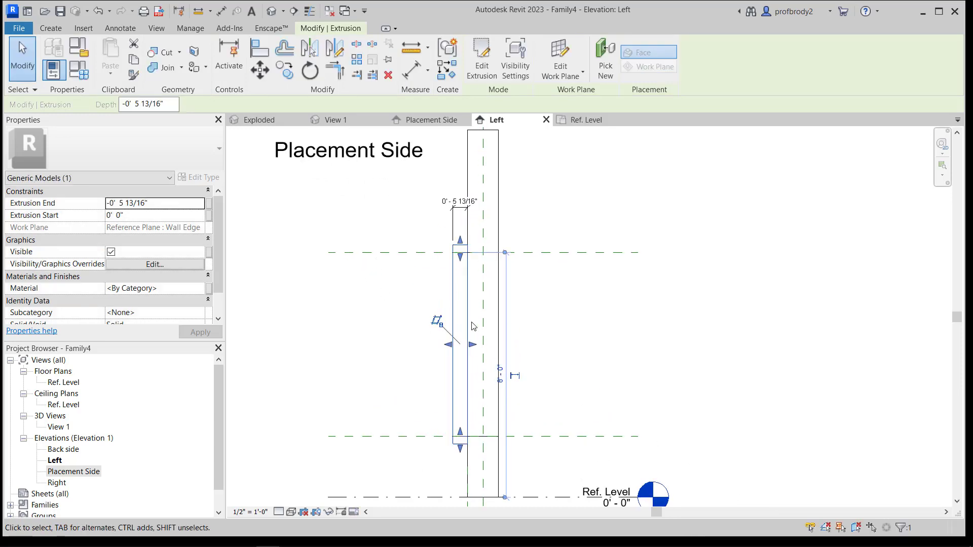
Pull the frame's outer face closer to the wall, to a depth of about 4"
scroll(449, 345, up, 2)
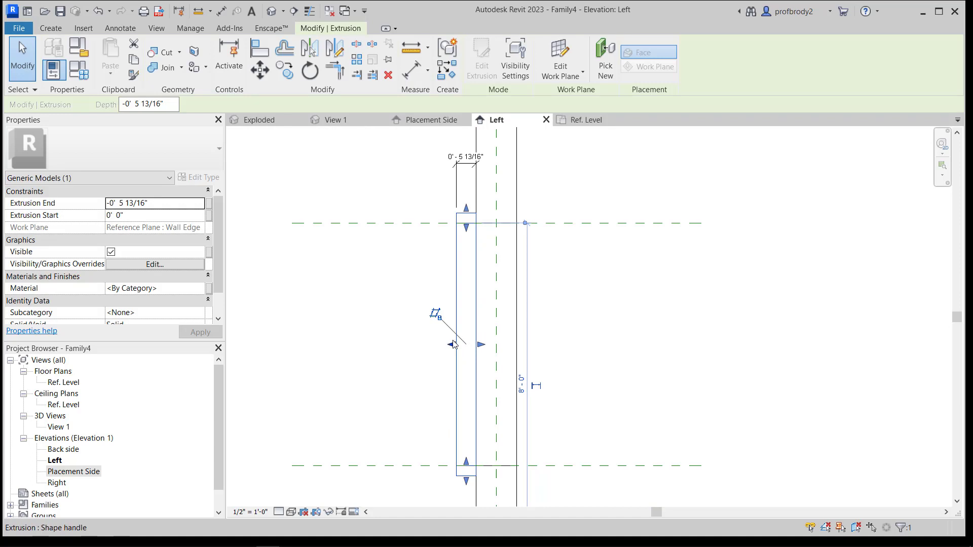
drag(453, 341, 459, 343)
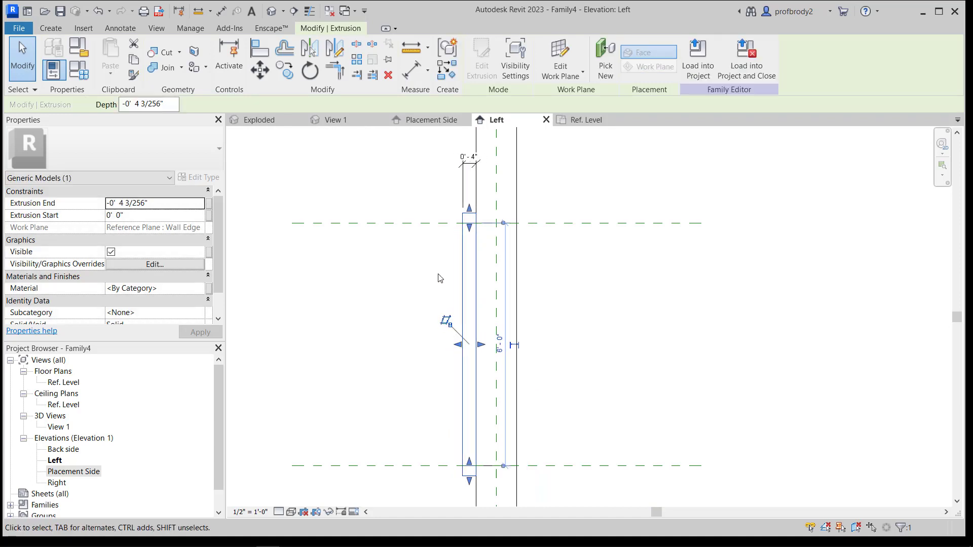
click(423, 279)
scroll(419, 287, down, 2)
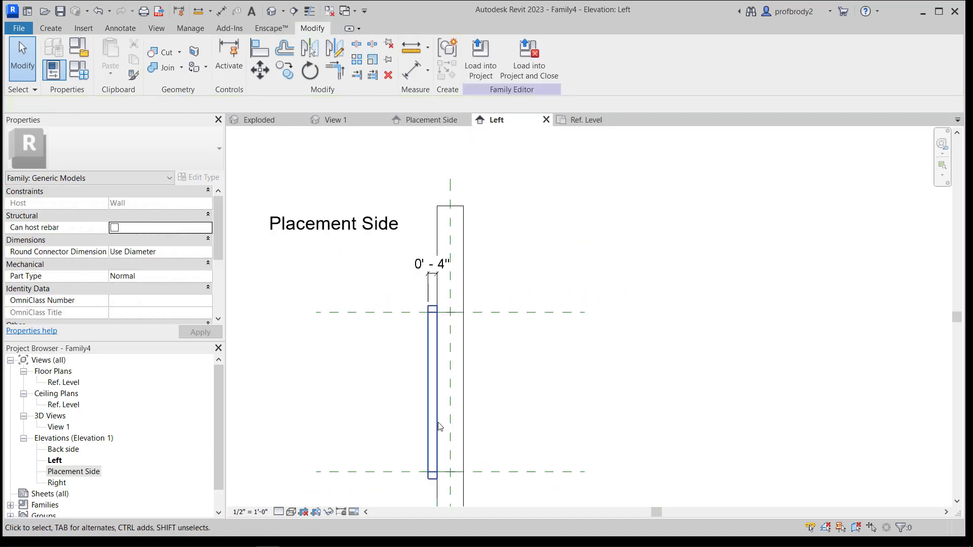
Label the frame's depth dimension with a new family type parameter named Trim thickness
scroll(436, 326, up, 2)
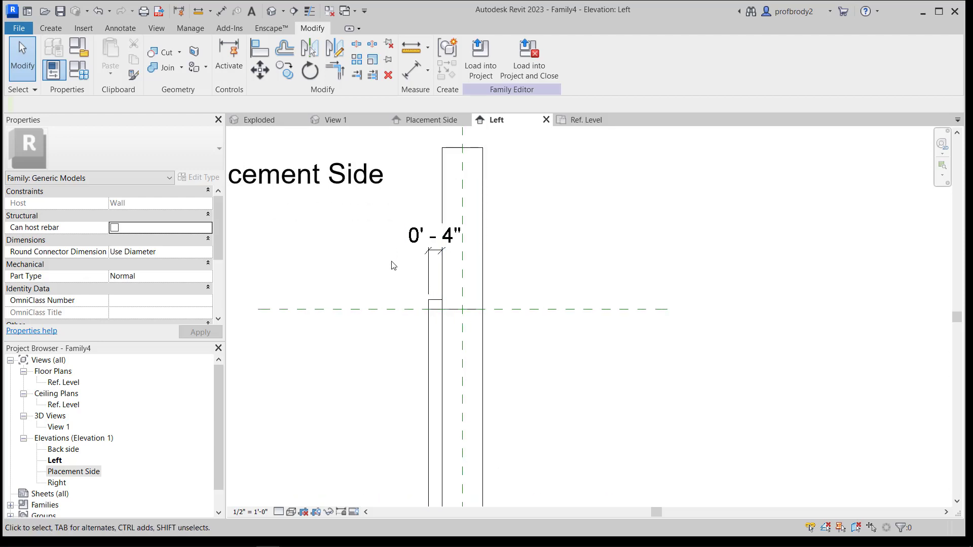
click(431, 248)
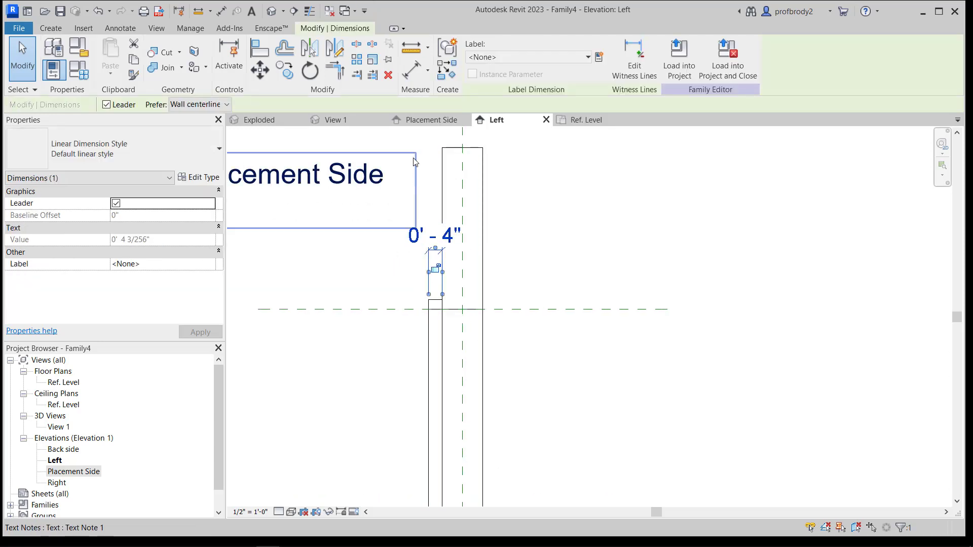
click(600, 58)
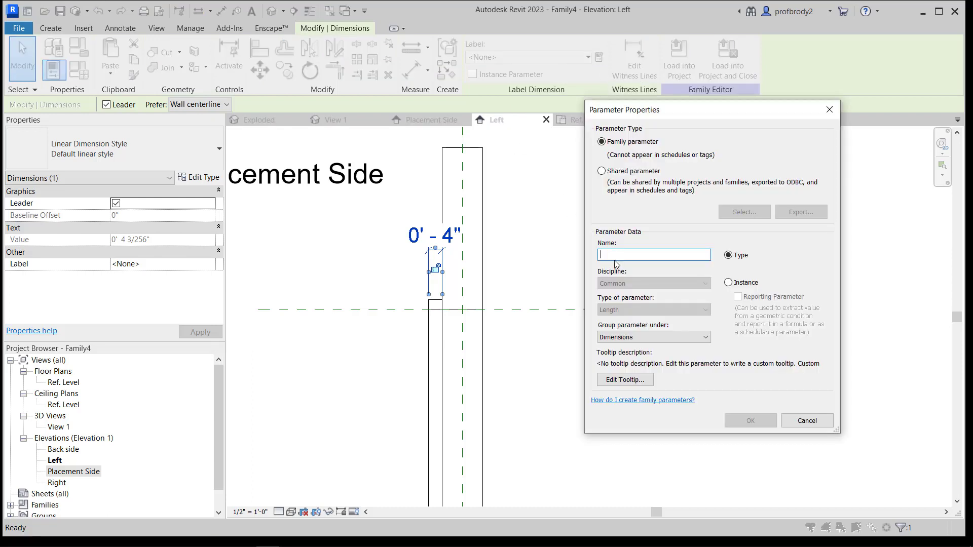
text(Tr)
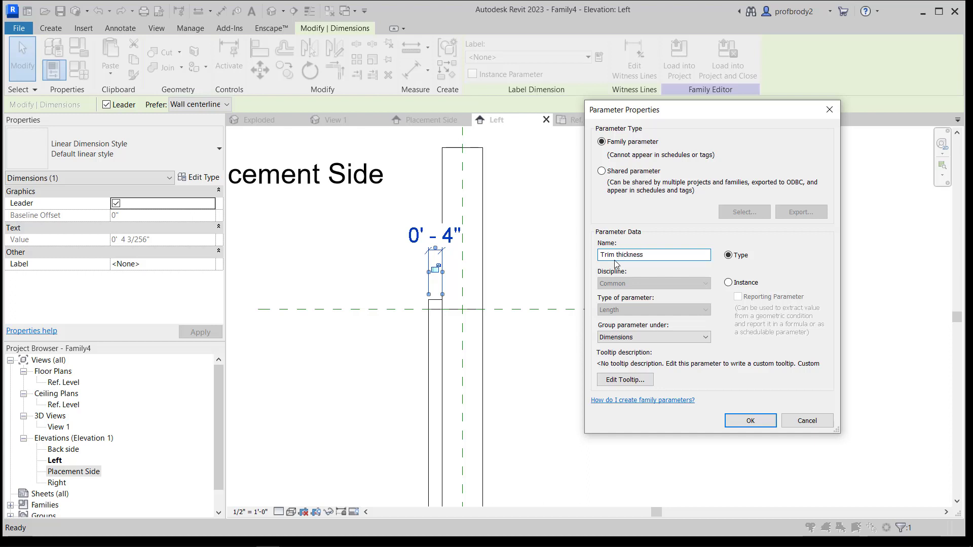
text(im thickness)
click(750, 420)
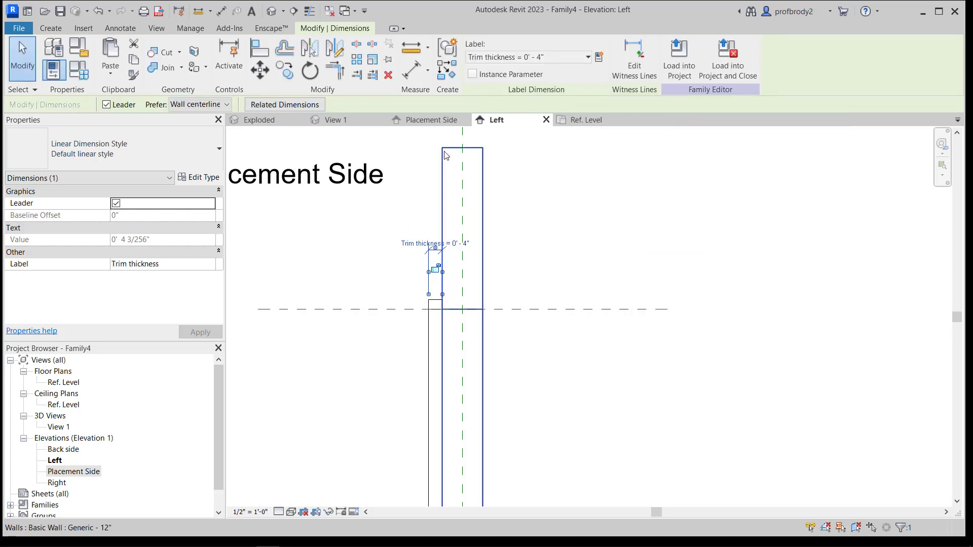
scroll(525, 346, down, 3)
click(562, 393)
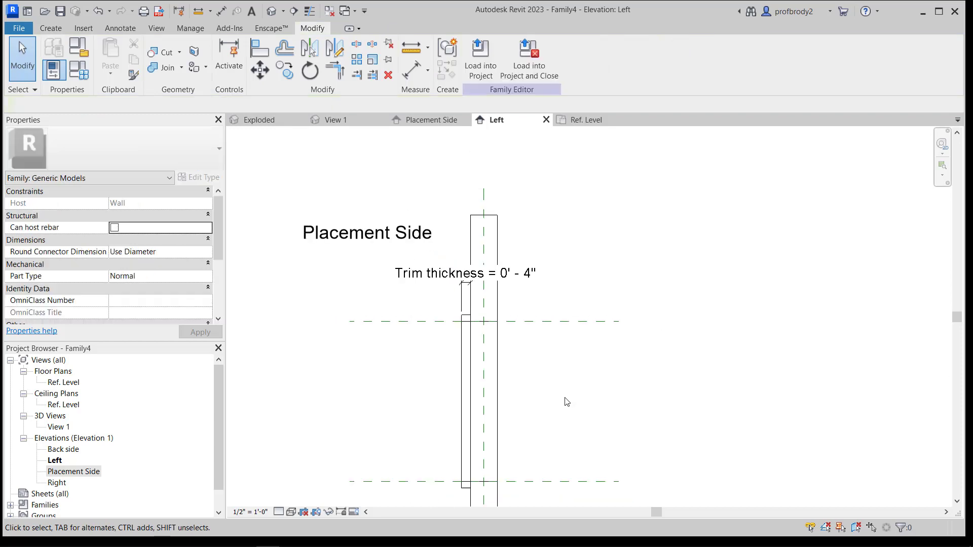
Examine the trim frame and the header extrusion above it in the 3D view
scroll(565, 398, down, 1)
middle_drag(572, 397, 583, 352)
scroll(583, 351, down, 1)
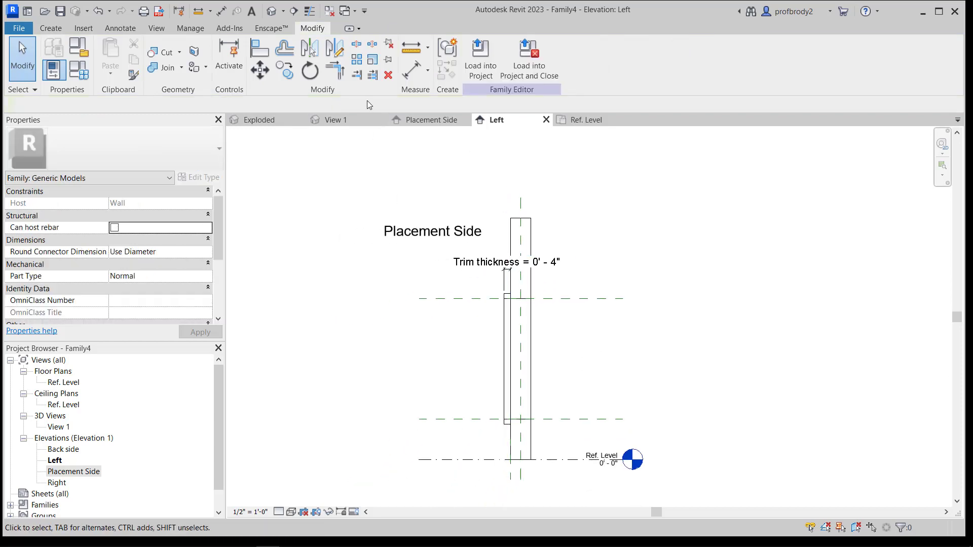
click(336, 119)
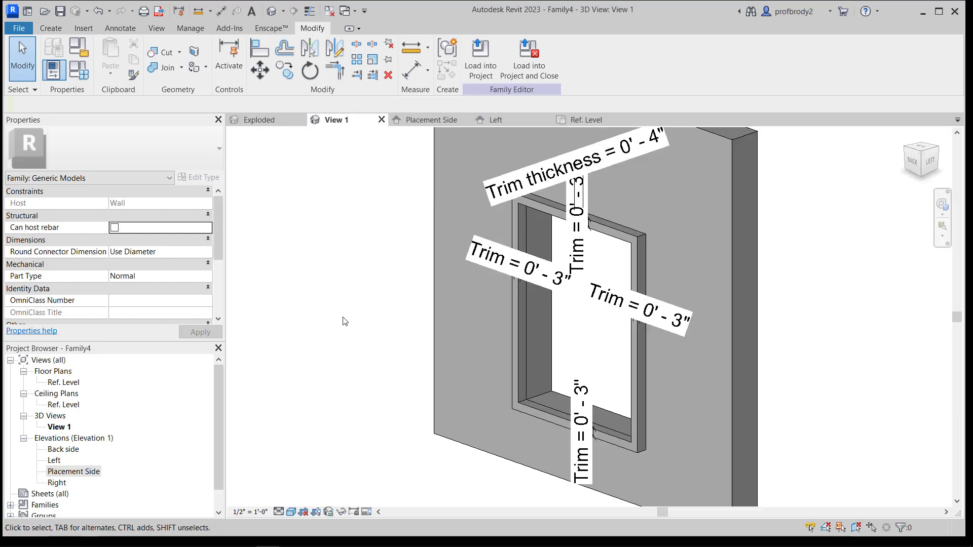
scroll(580, 404, up, 1)
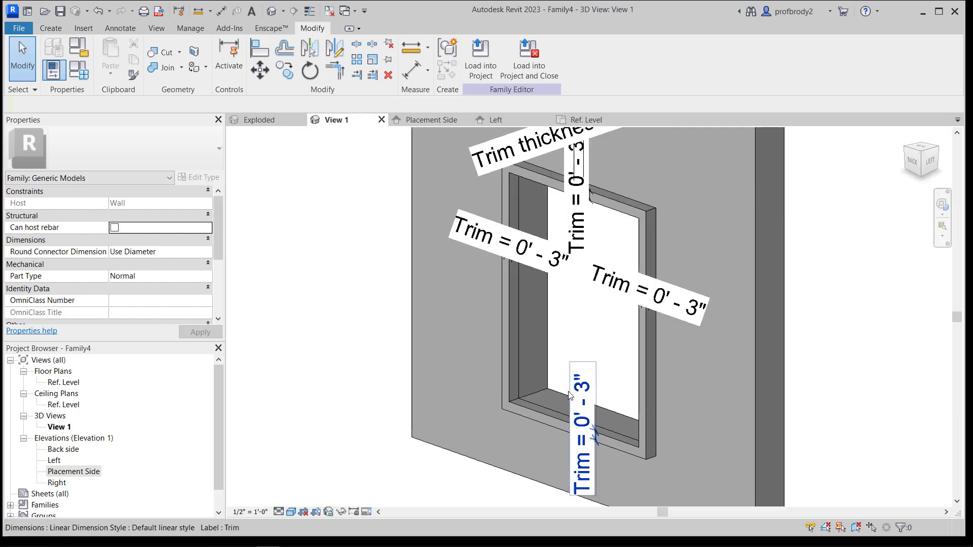
scroll(569, 393, down, 1)
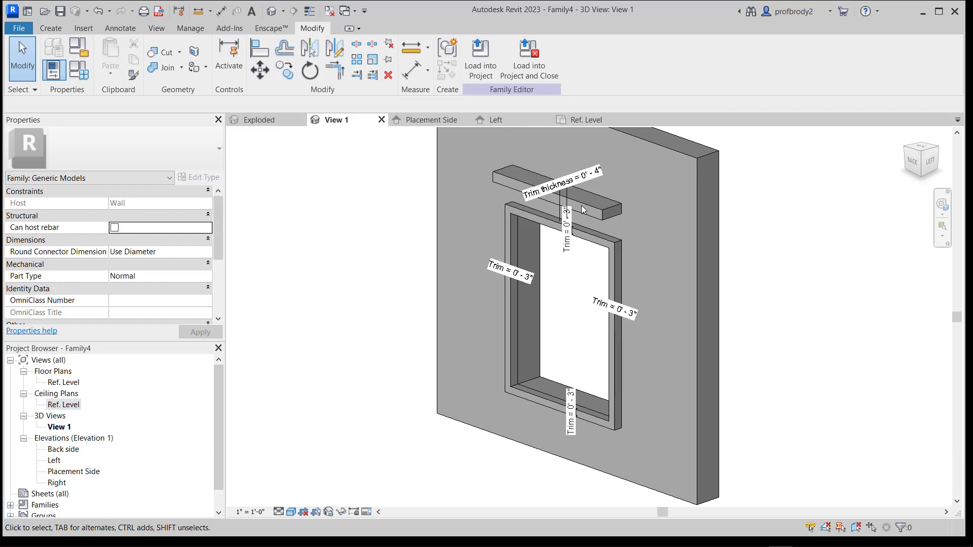
scroll(568, 247, up, 4)
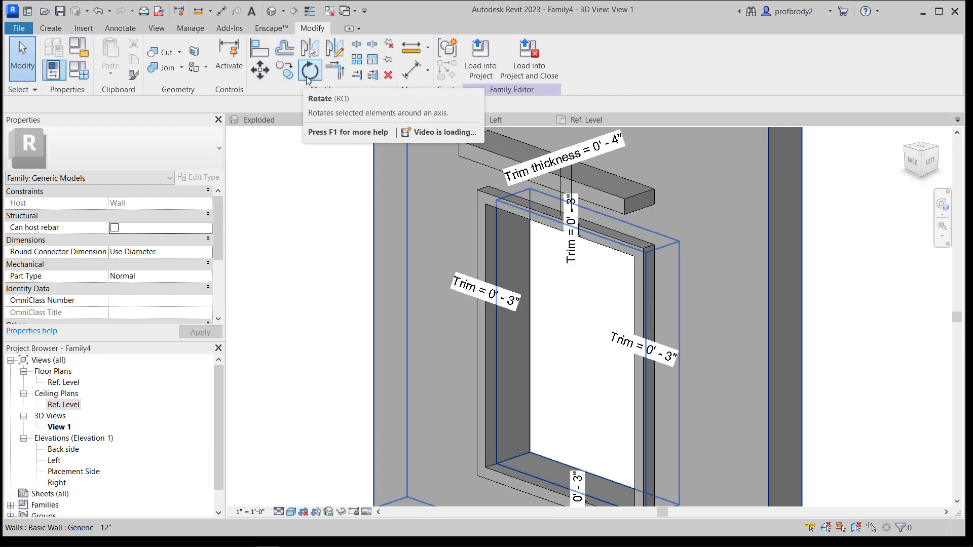
click(597, 202)
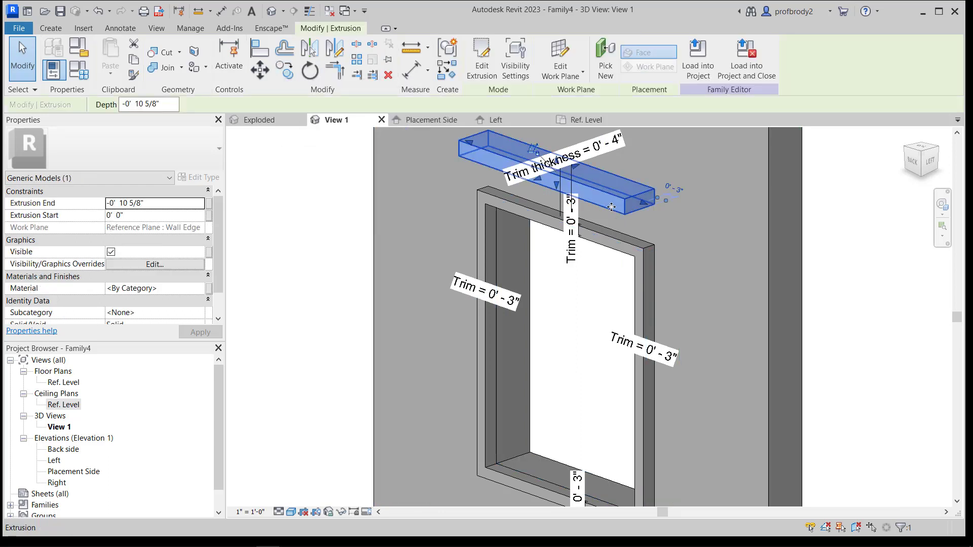
In the Placement Side elevation, draw a vertical reference line about 2' 6" long upward from the frame's upper-left outer corner
click(438, 122)
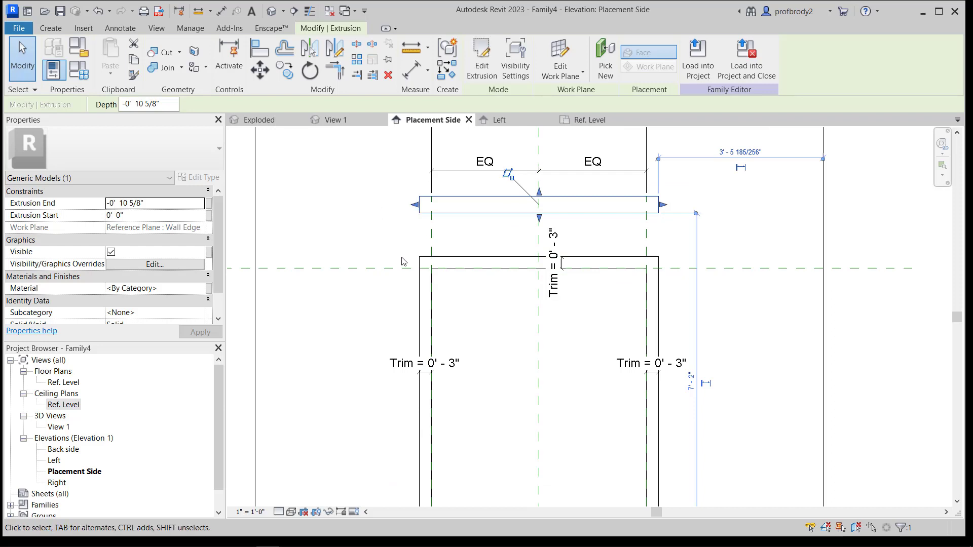
click(382, 256)
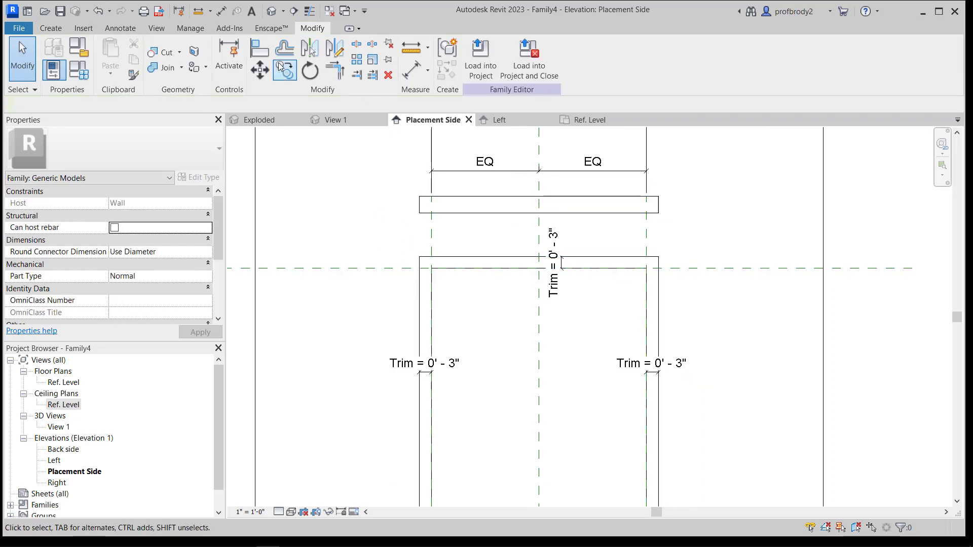
click(46, 29)
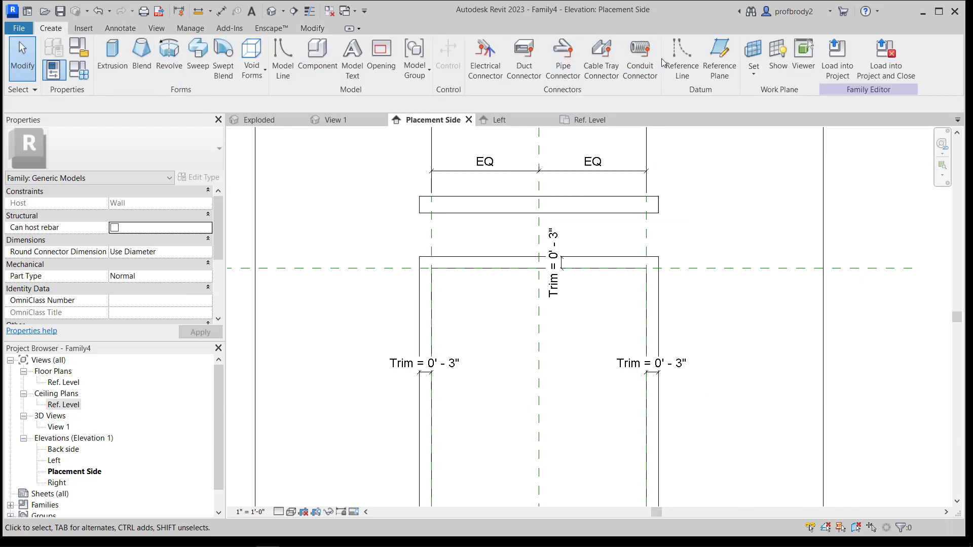
click(683, 58)
middle_drag(341, 276, 407, 322)
click(417, 332)
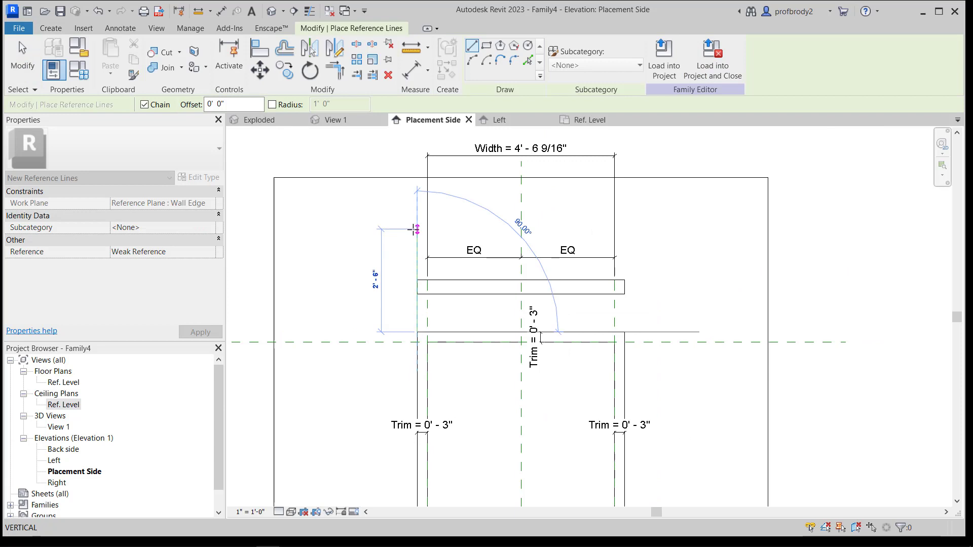
click(417, 230)
click(24, 74)
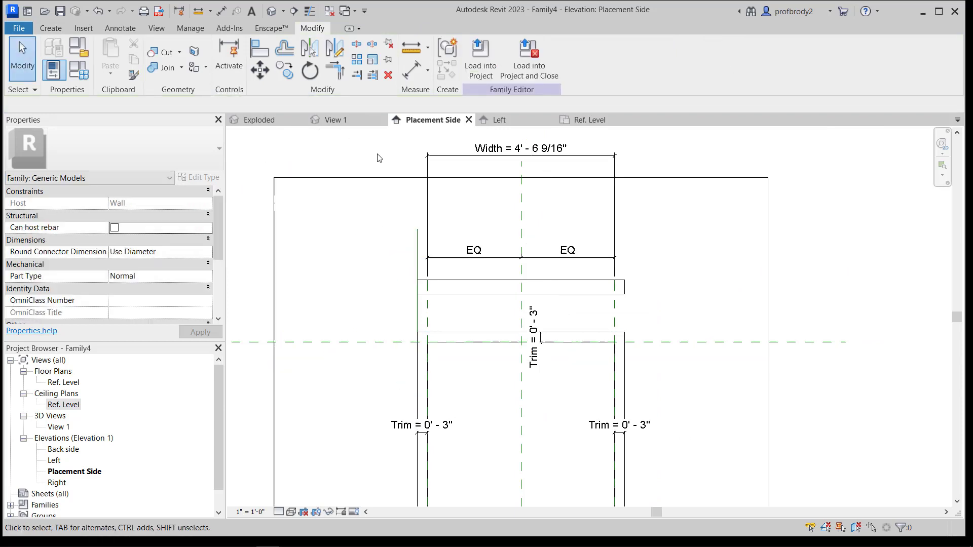
Move the new vertical reference line 1" outward, away from the frame's left edge
click(419, 265)
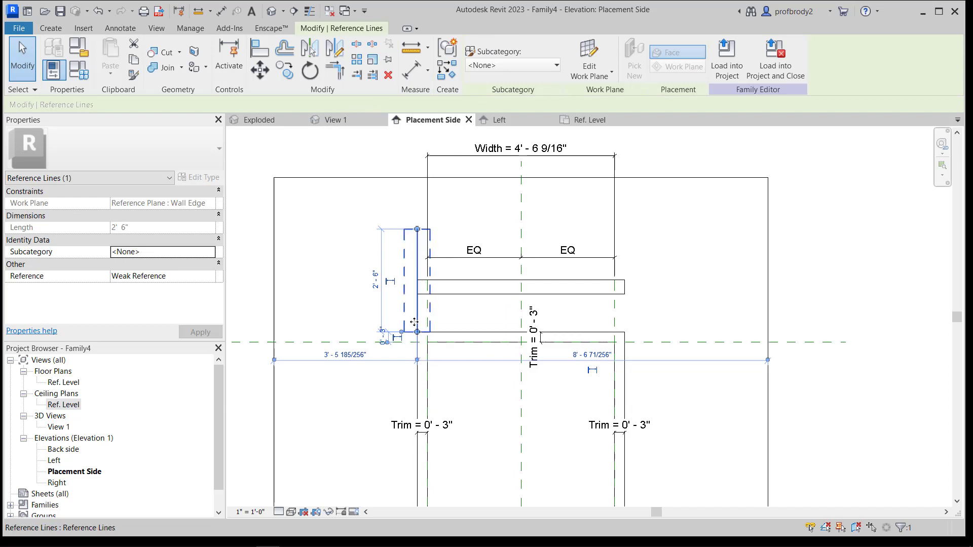
click(259, 70)
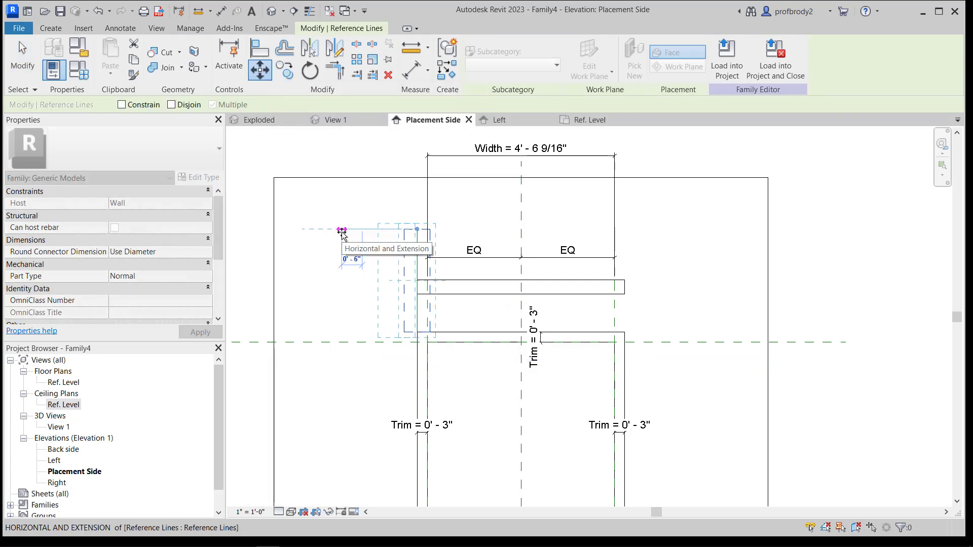
text(1")
key(Return)
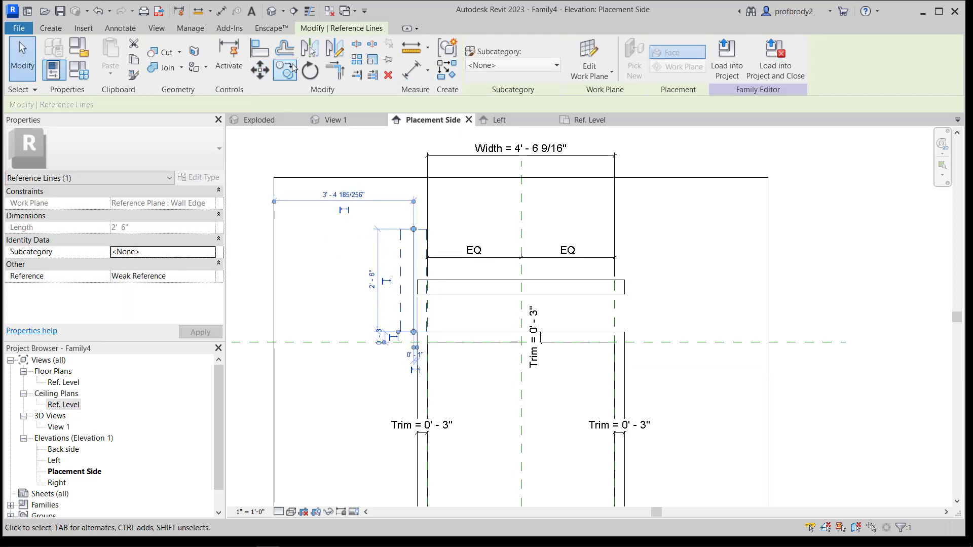
Mirror the reference line about the niche's vertical center reference plane
click(310, 48)
click(525, 213)
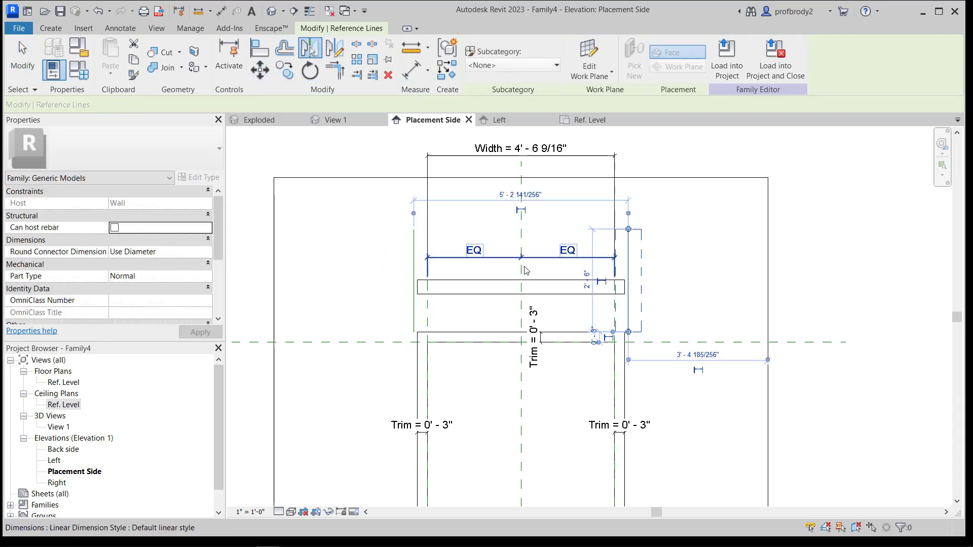
click(23, 65)
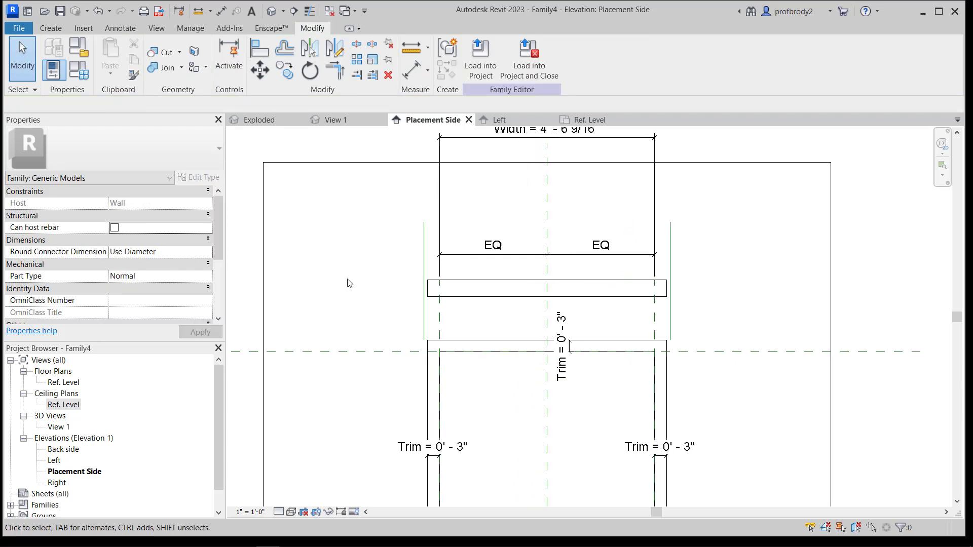
Stretch both ends of the header extrusion out to the vertical reference lines and lock the alignments
scroll(413, 319, up, 3)
click(457, 296)
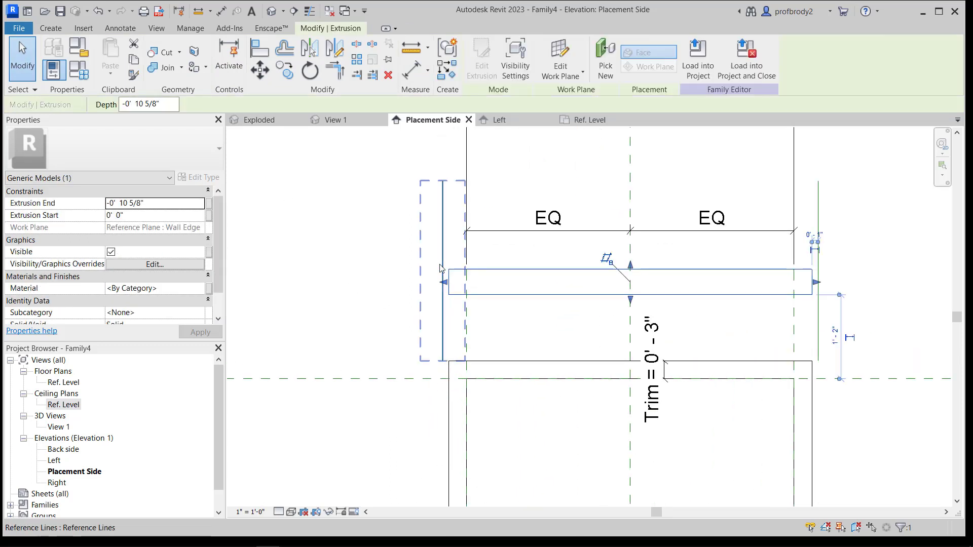
drag(494, 286, 441, 282)
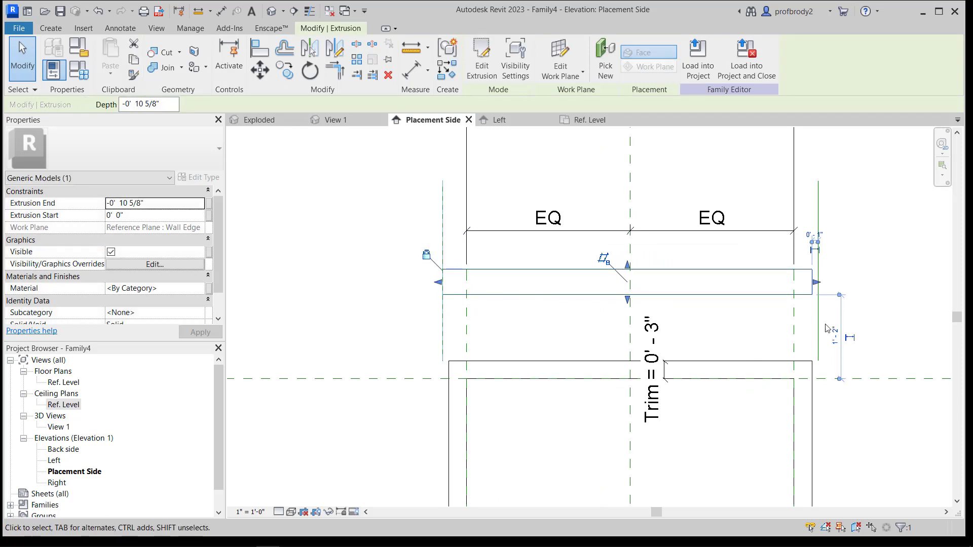
click(839, 275)
click(812, 291)
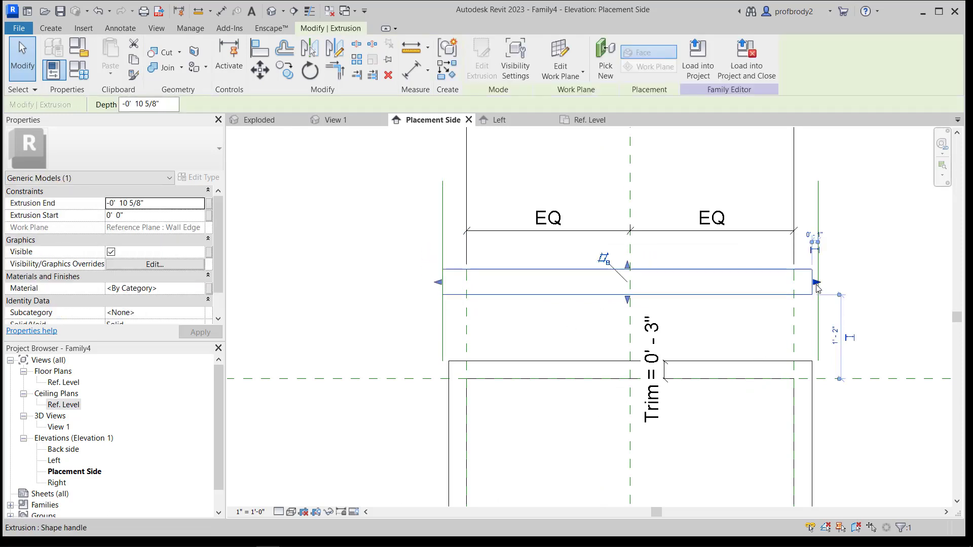
drag(816, 283, 821, 282)
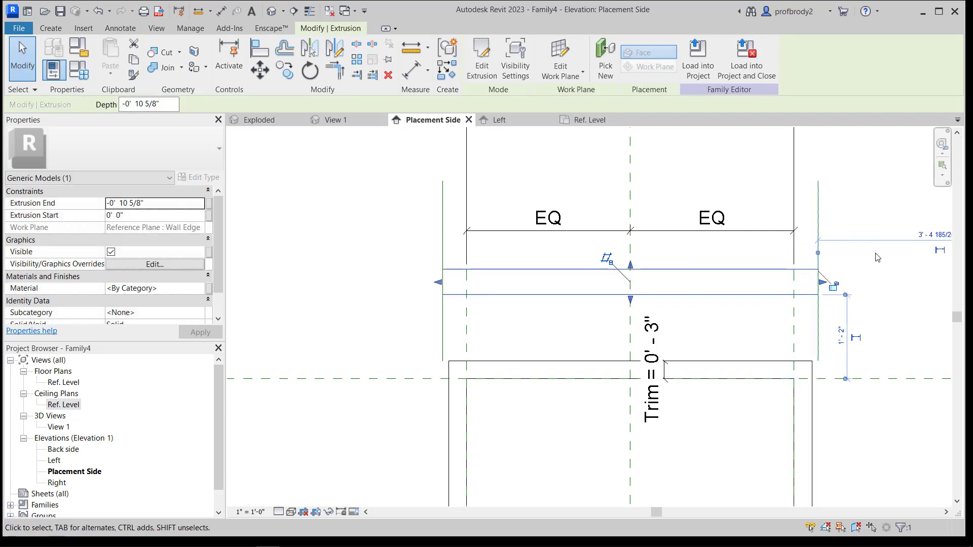
click(895, 282)
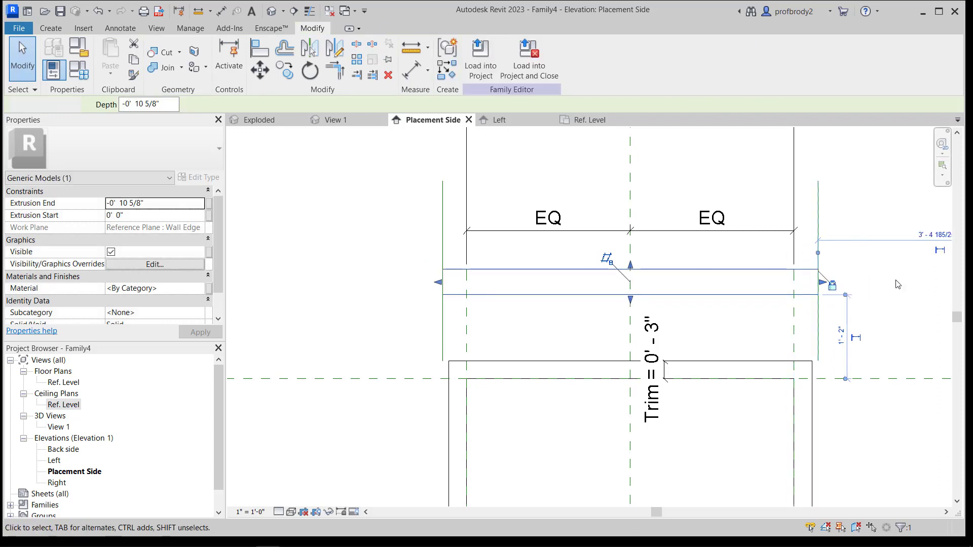
Stretch the header extrusion's lower edge down to the frame's top edge and lock the alignment
click(616, 268)
drag(630, 300, 624, 361)
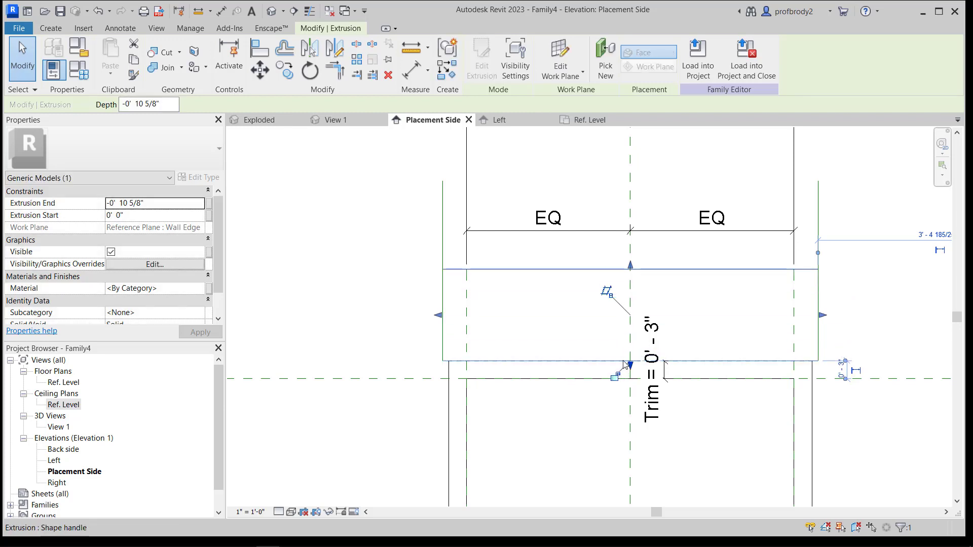
click(613, 377)
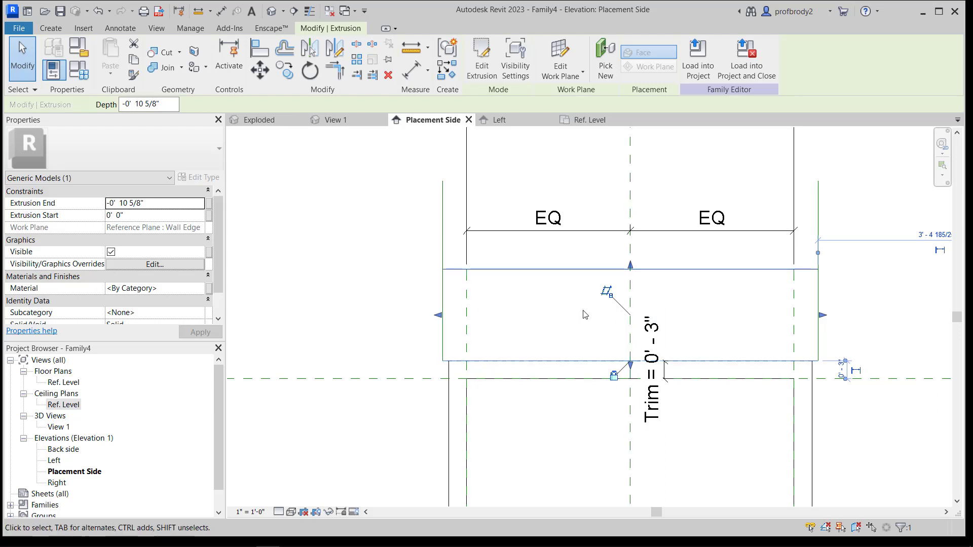
click(396, 273)
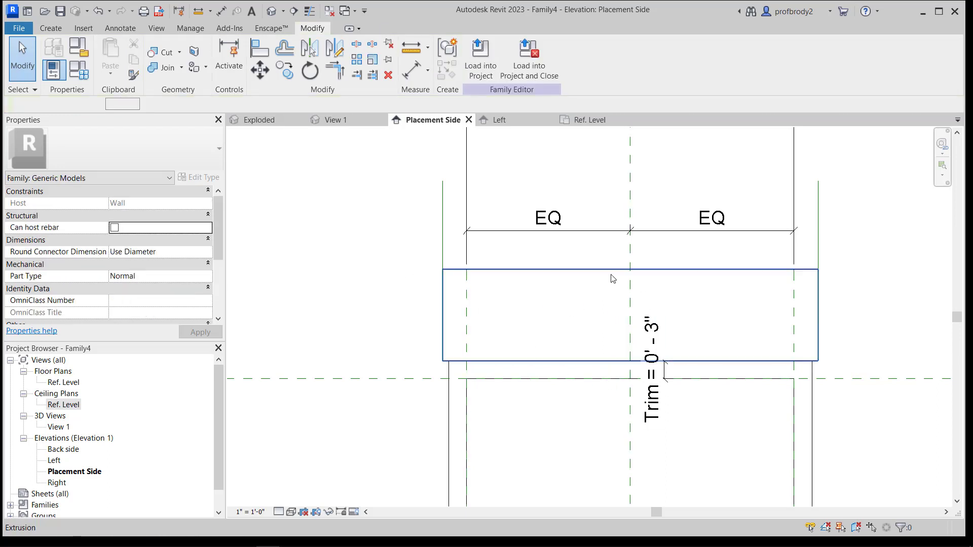
Pull the header extrusion's upper edge down to form a thin strip above the frame, and open the Left elevation
click(631, 272)
drag(633, 272, 629, 336)
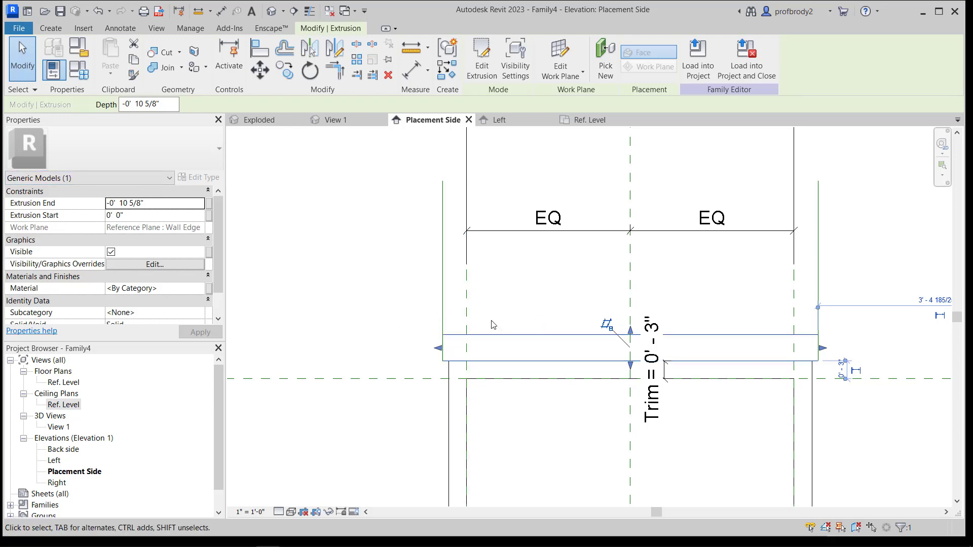
click(500, 120)
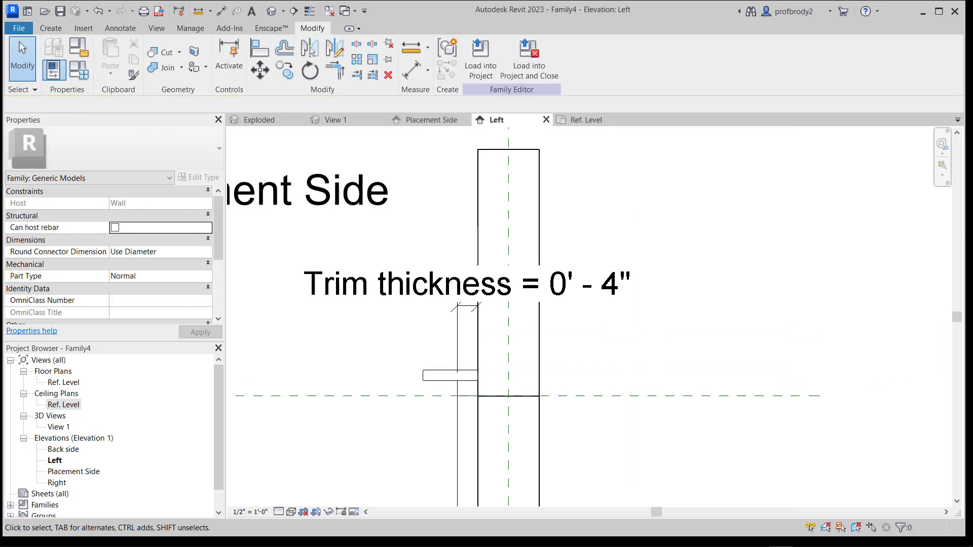
Pull the header extrusion's wall-side edge onto the wall face in the Left elevation
click(443, 385)
scroll(481, 380, up, 3)
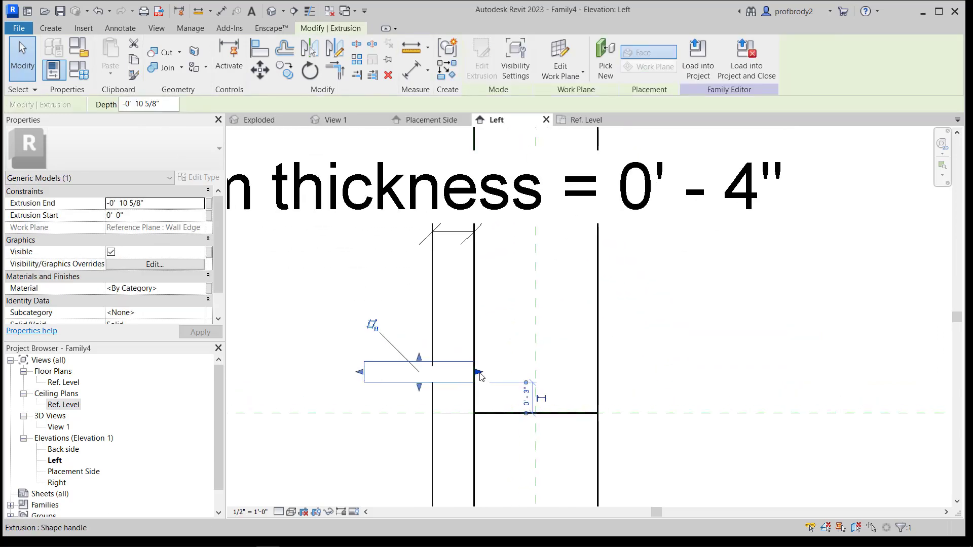
drag(481, 377, 472, 376)
click(368, 311)
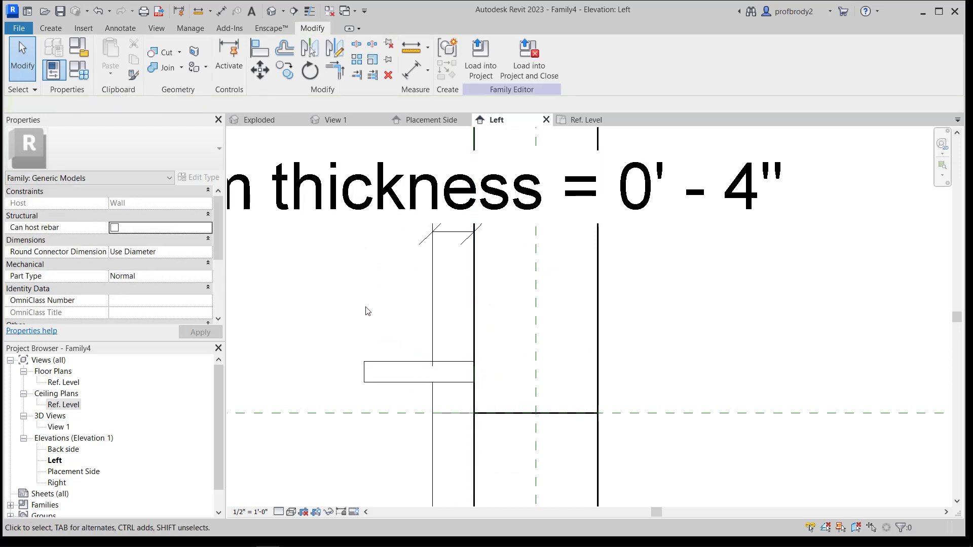
Set the Left elevation's visual style to Shaded to view the header against the frame and wall
scroll(332, 261, down, 3)
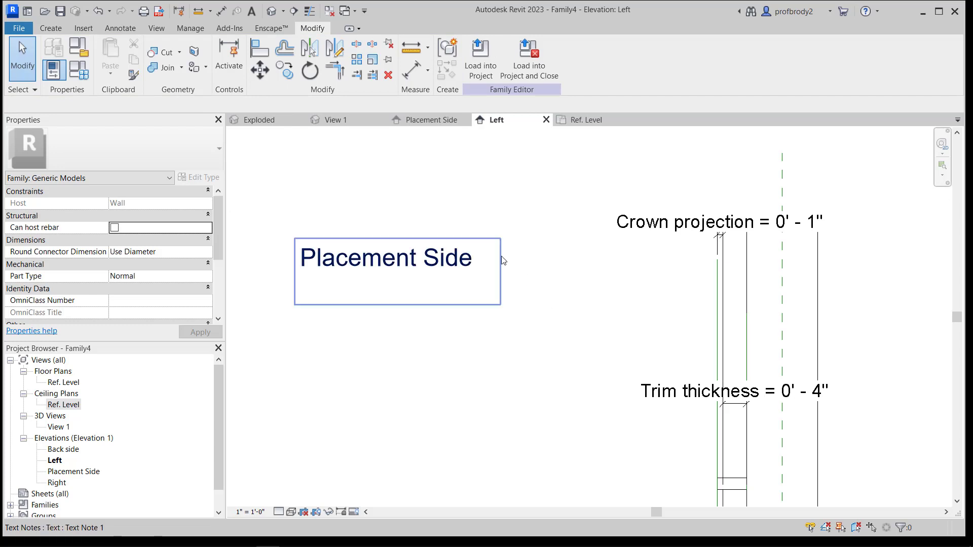
scroll(548, 299, down, 2)
middle_drag(548, 299, 525, 276)
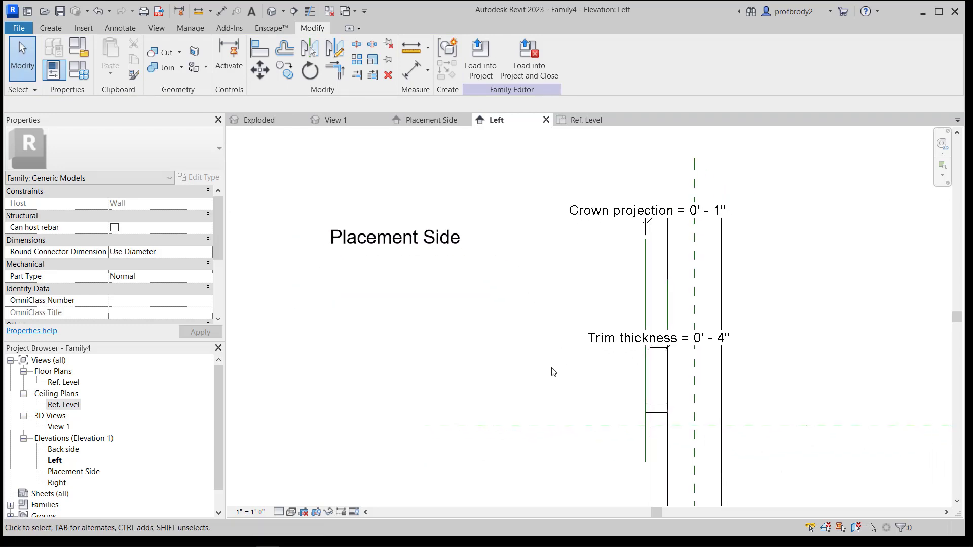
mouse_move(553, 372)
middle_down()
mouse_move(542, 360)
mouse_move(557, 372)
middle_up()
middle_drag(507, 336, 475, 300)
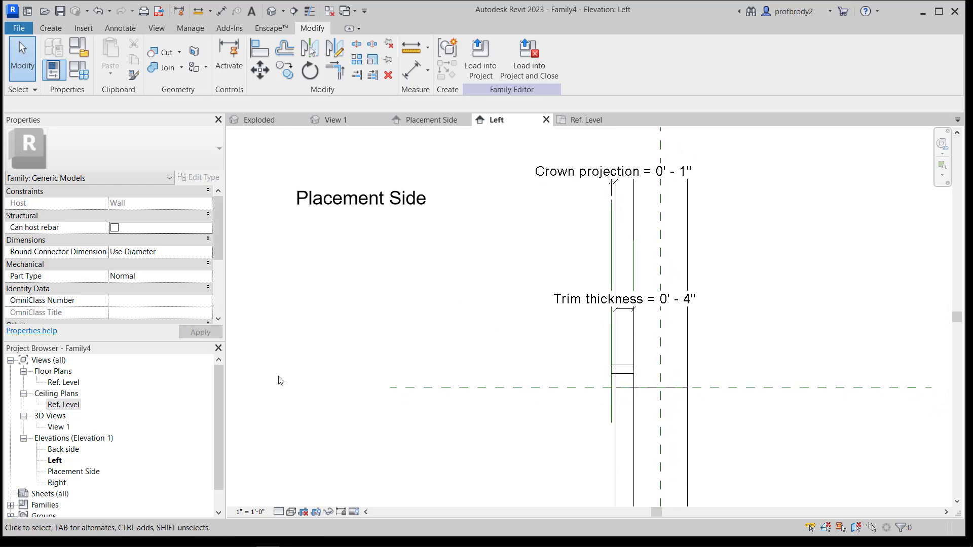
click(293, 512)
click(324, 473)
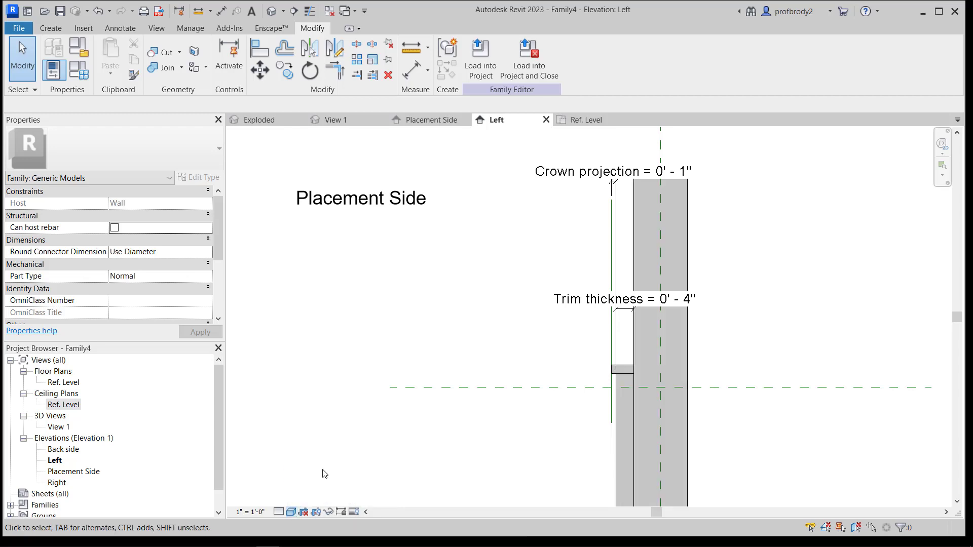
Examine the shaded side profile from the header and frame down to the shelf projection
scroll(478, 444, down, 1)
middle_drag(482, 446, 473, 432)
middle_drag(431, 327, 430, 324)
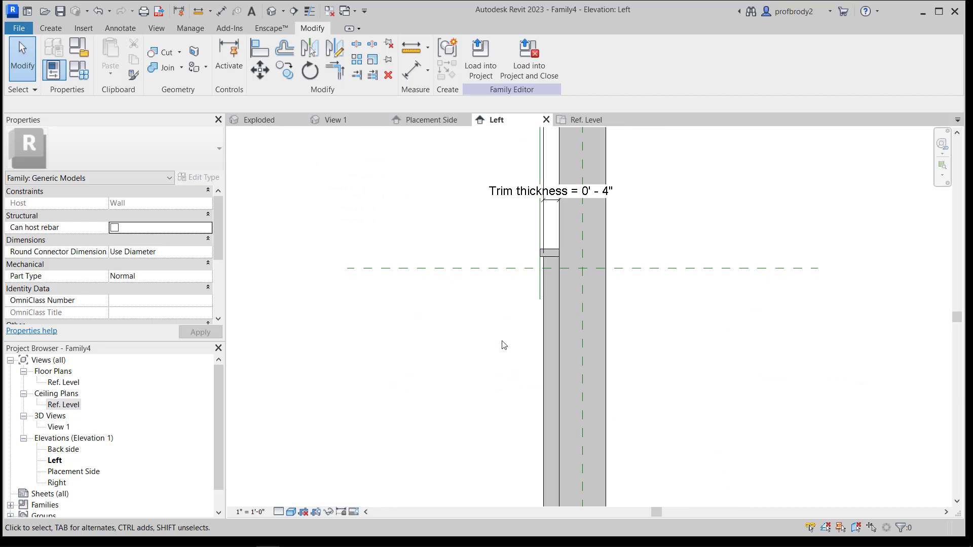
scroll(463, 364, down, 1)
middle_drag(474, 374, 474, 277)
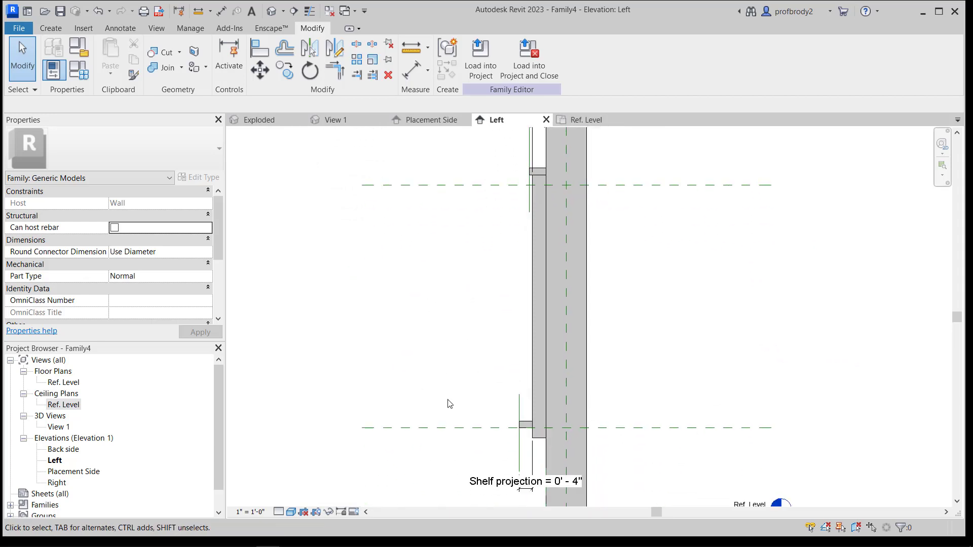
scroll(449, 404, up, 1)
middle_drag(450, 404, 421, 318)
scroll(446, 360, up, 3)
middle_drag(437, 354, 362, 290)
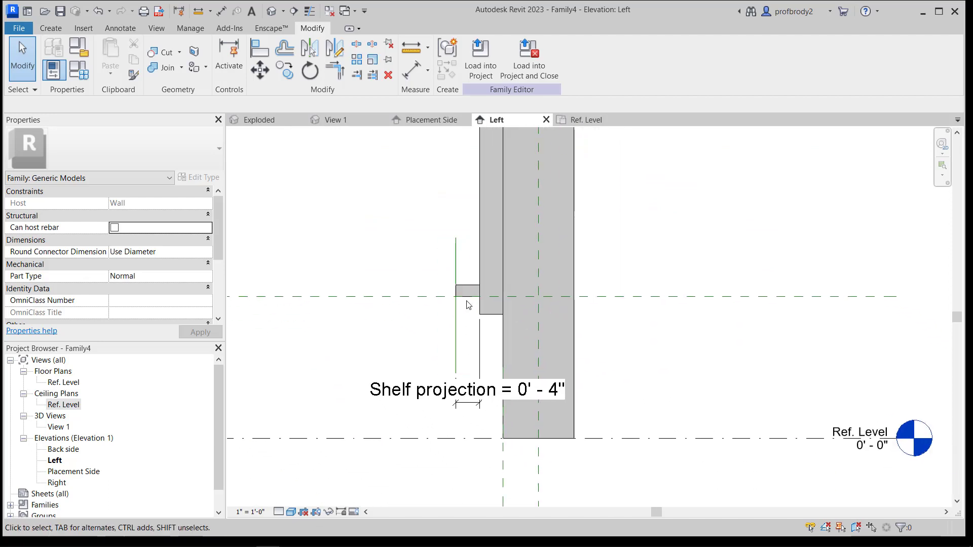
Check the shelf extrusion's depth with the Left elevation in Wireframe, and open the View 1 3D view
click(469, 290)
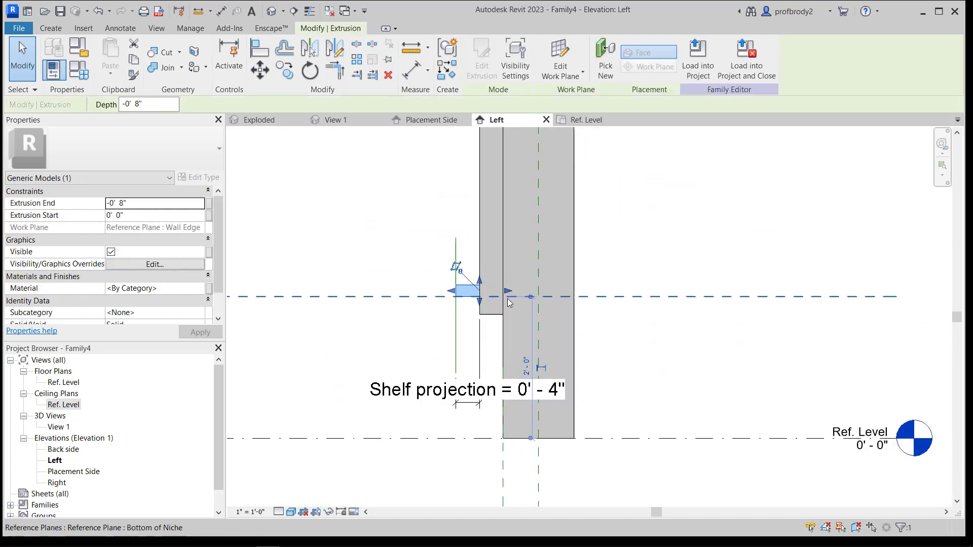
click(290, 512)
click(324, 448)
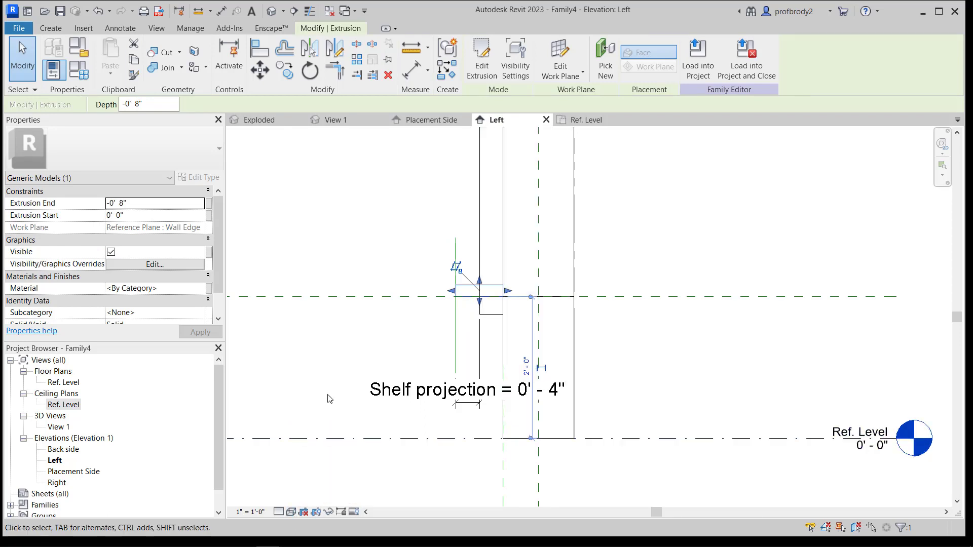
click(342, 370)
click(344, 116)
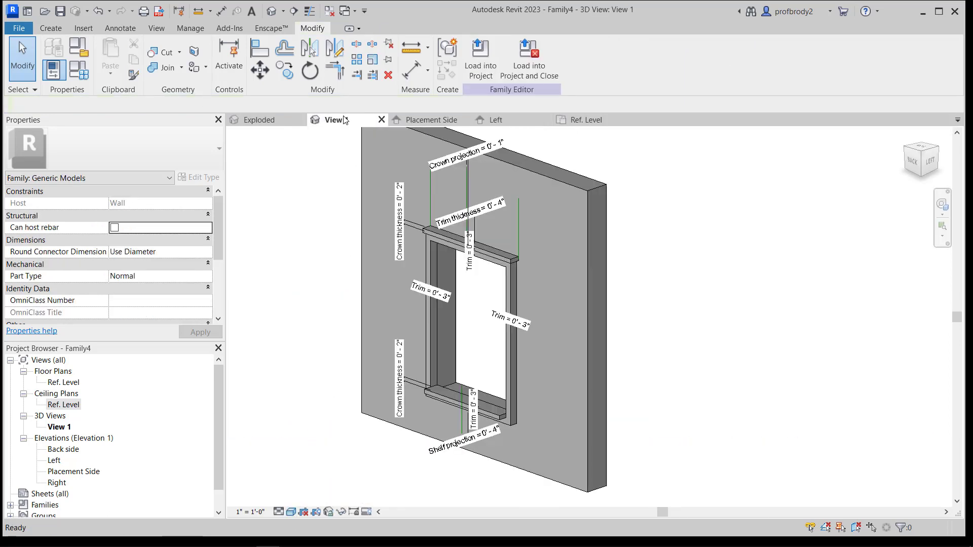
middle_drag(340, 365, 363, 394)
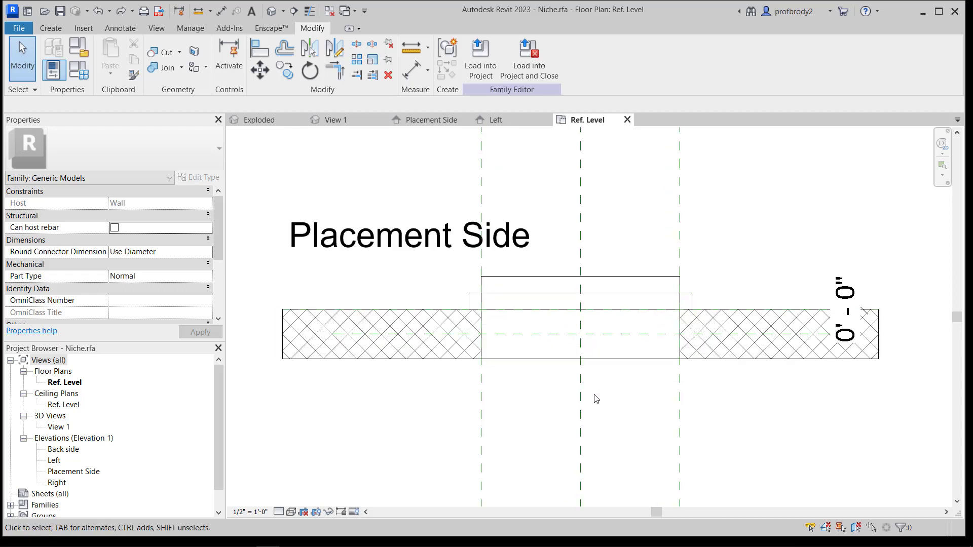
Import Sculpture Anvil.skp with Manual - Center positioning and place it at the niche's center line on the placement side of the Ref. Level plan
middle_drag(596, 394, 600, 481)
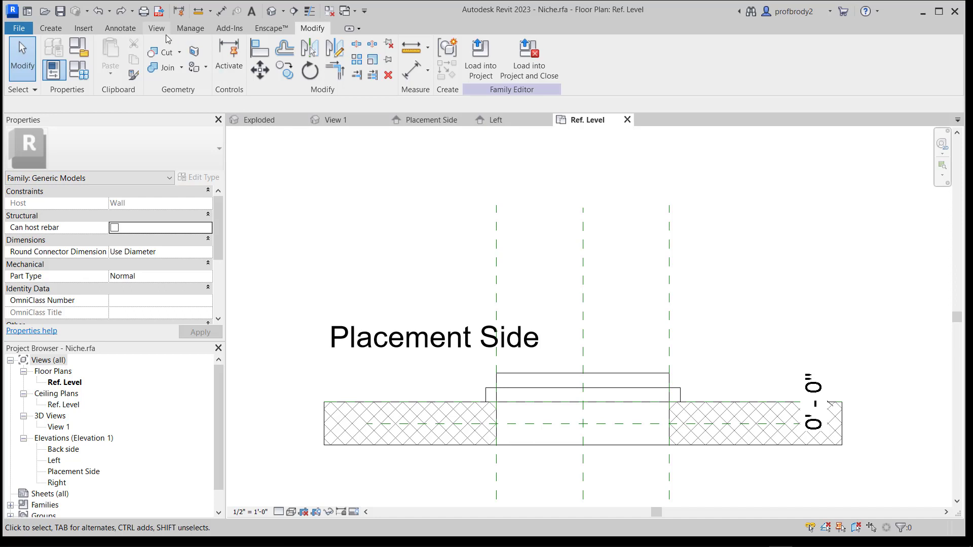
click(77, 29)
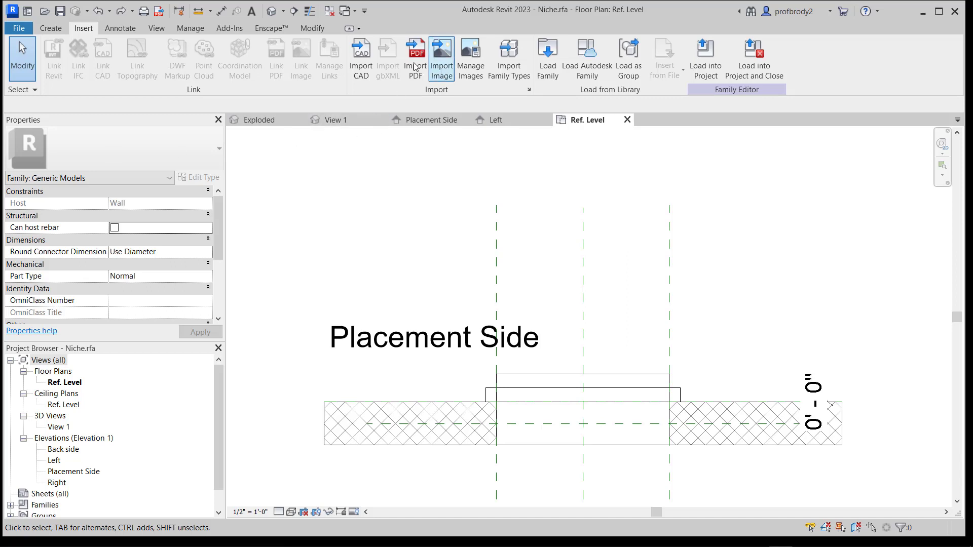
click(360, 56)
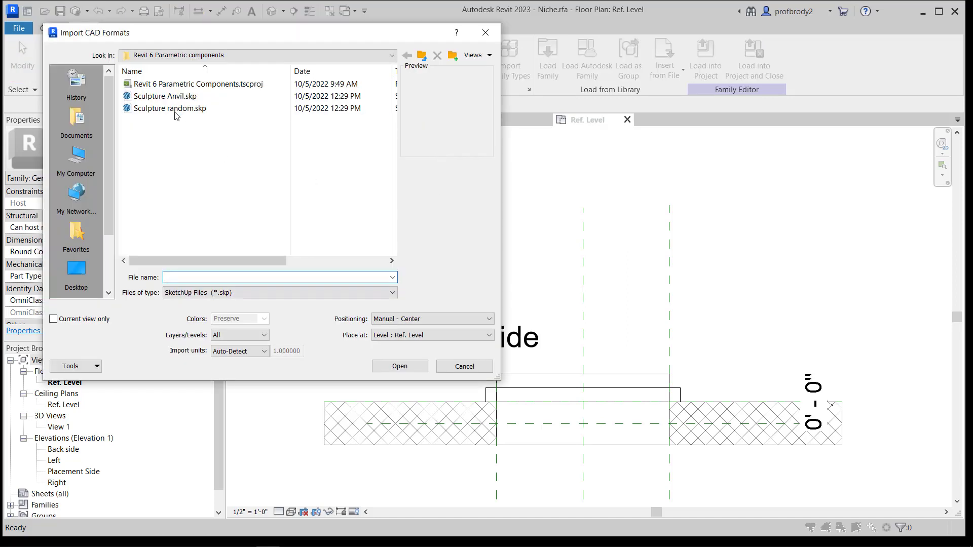
click(172, 97)
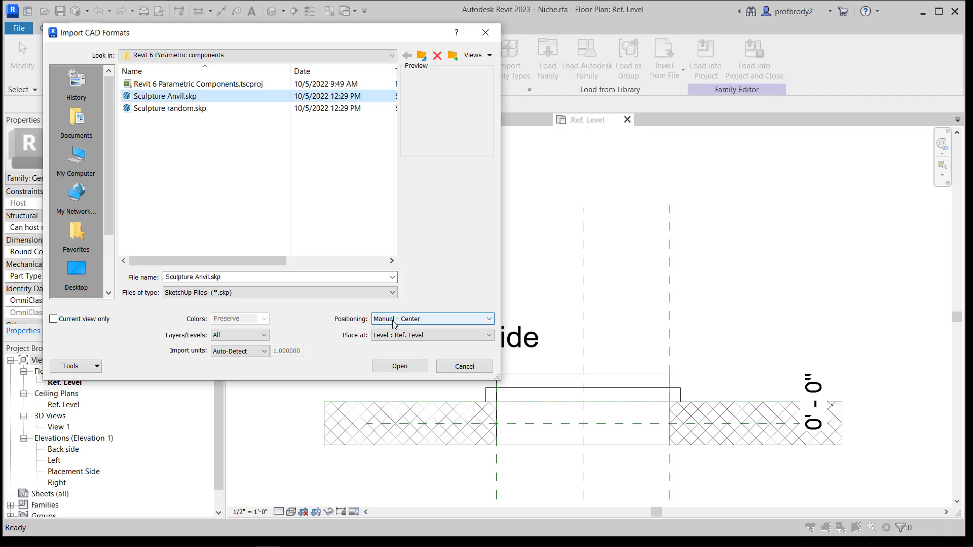
click(399, 367)
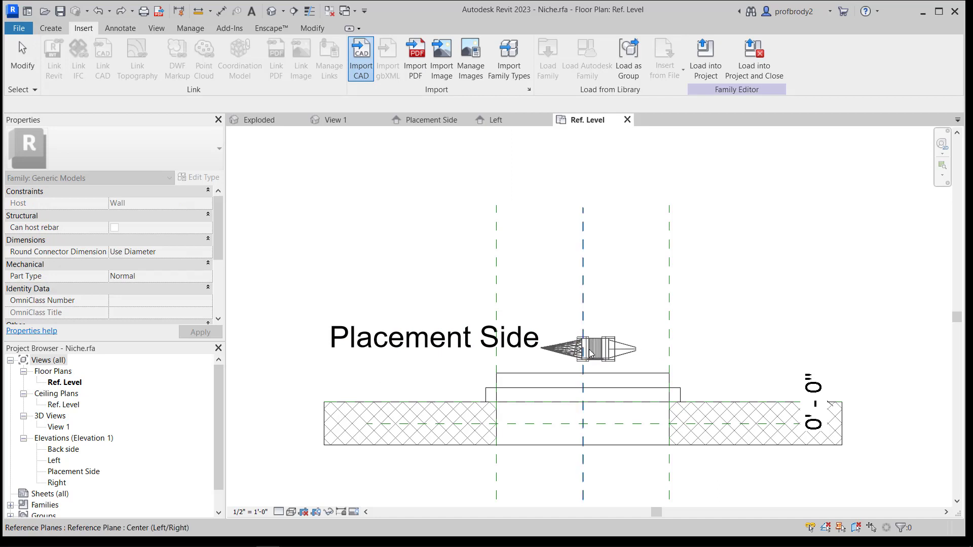
click(583, 353)
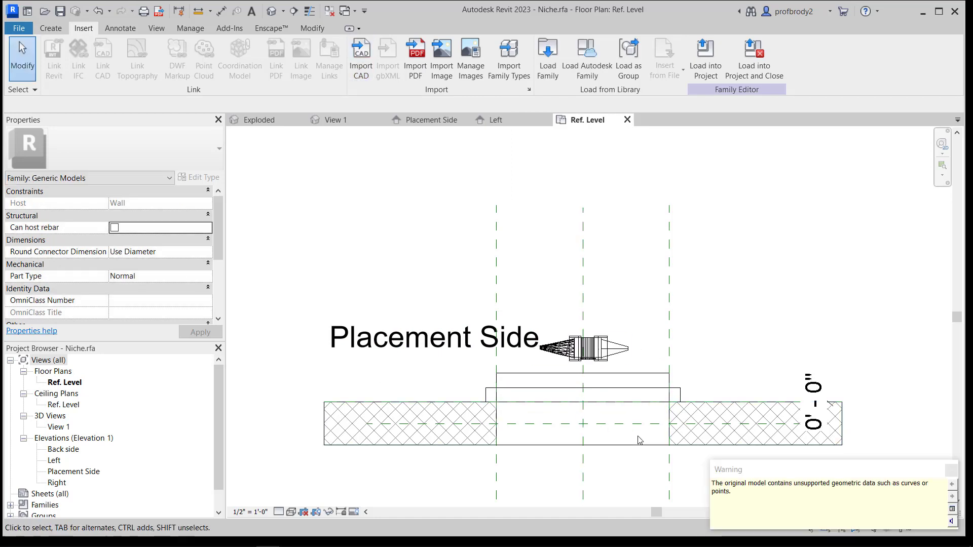
click(951, 471)
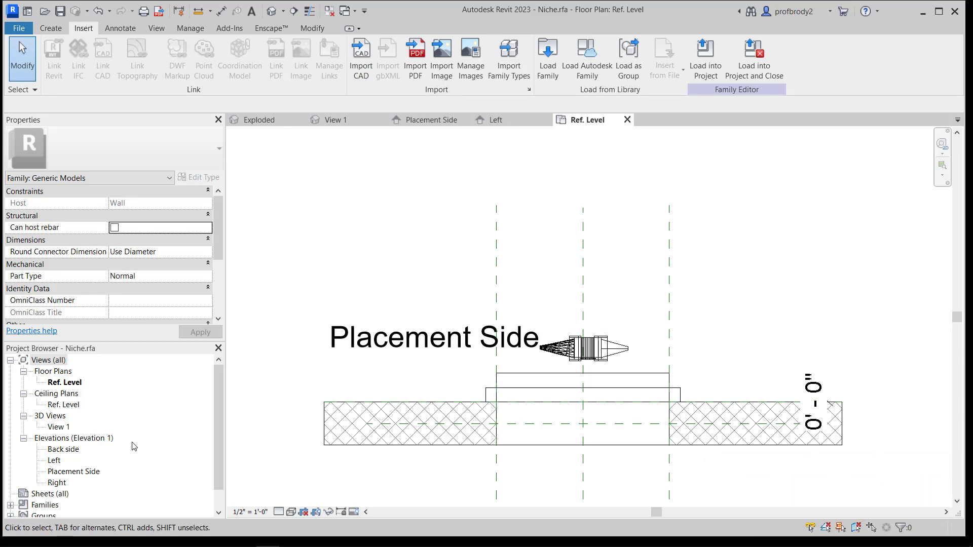
Align the anvil sculpture's base with the shelf's top edge in the Left elevation and lock the alignment
click(502, 123)
scroll(596, 420, up, 3)
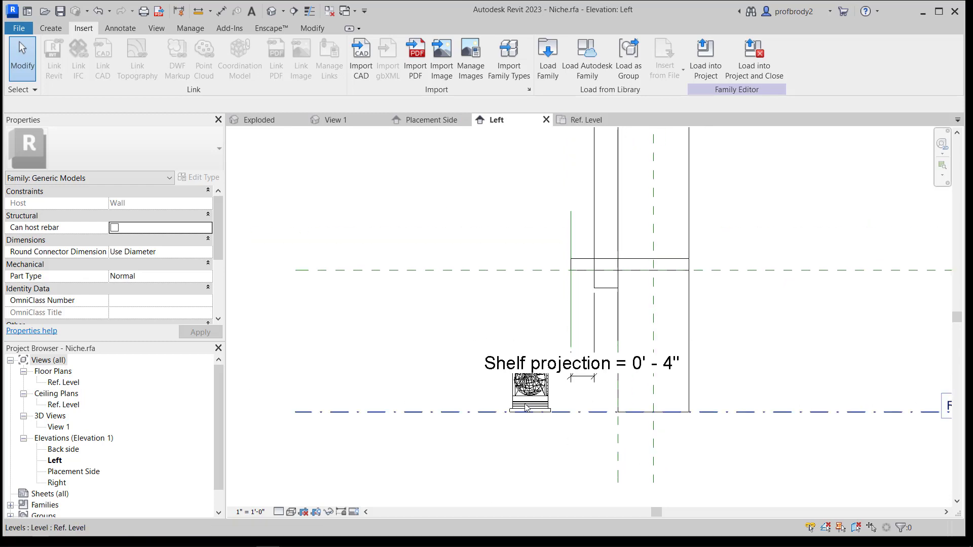
click(527, 387)
click(563, 423)
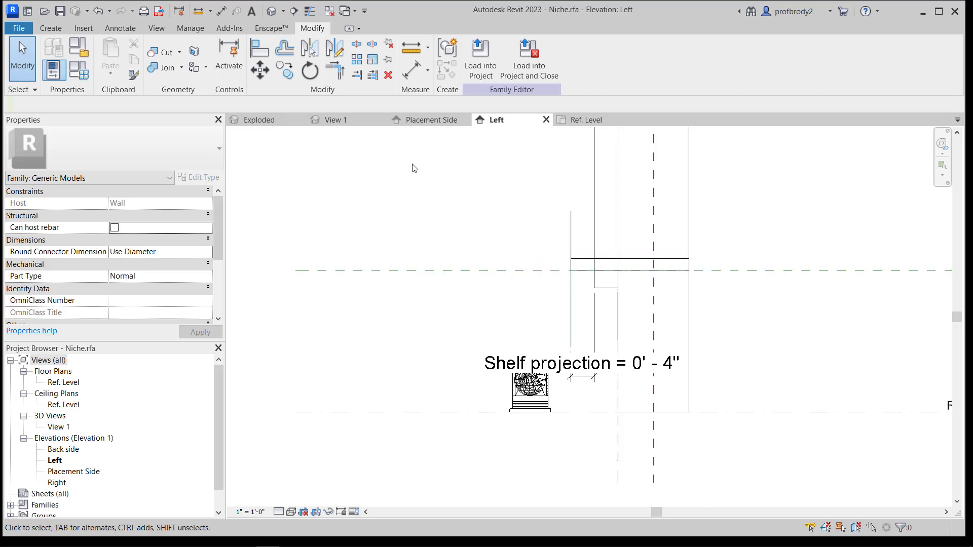
click(259, 48)
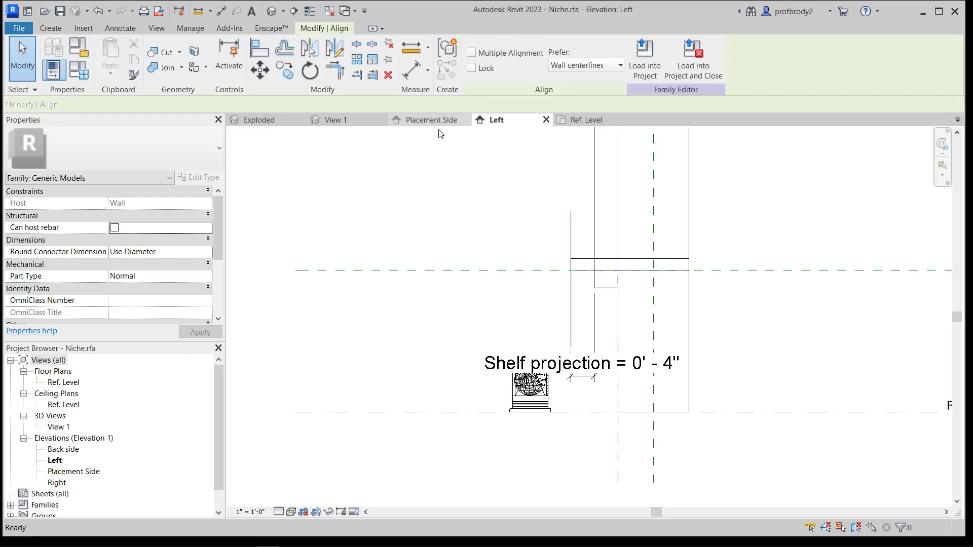
click(638, 260)
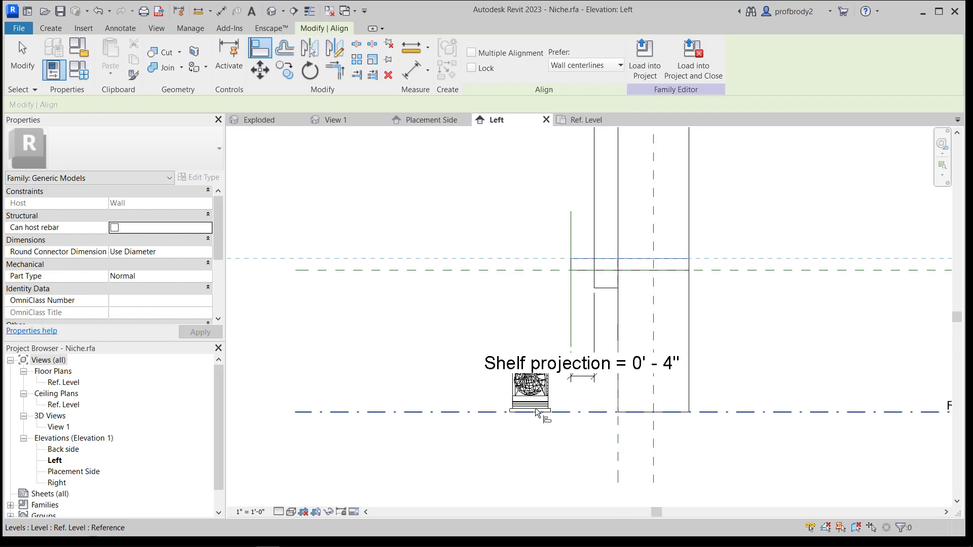
scroll(537, 411, up, 3)
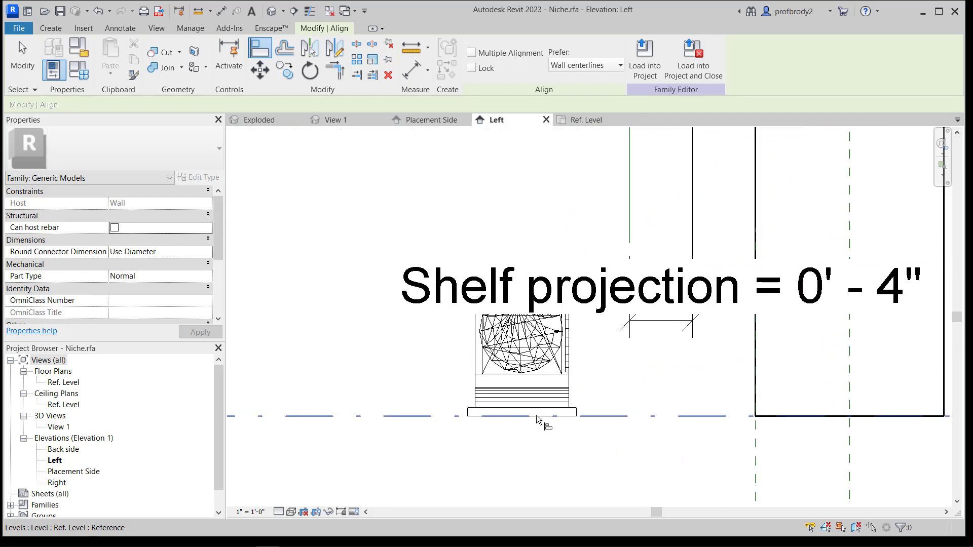
click(536, 417)
scroll(580, 369, down, 3)
middle_drag(572, 389, 565, 415)
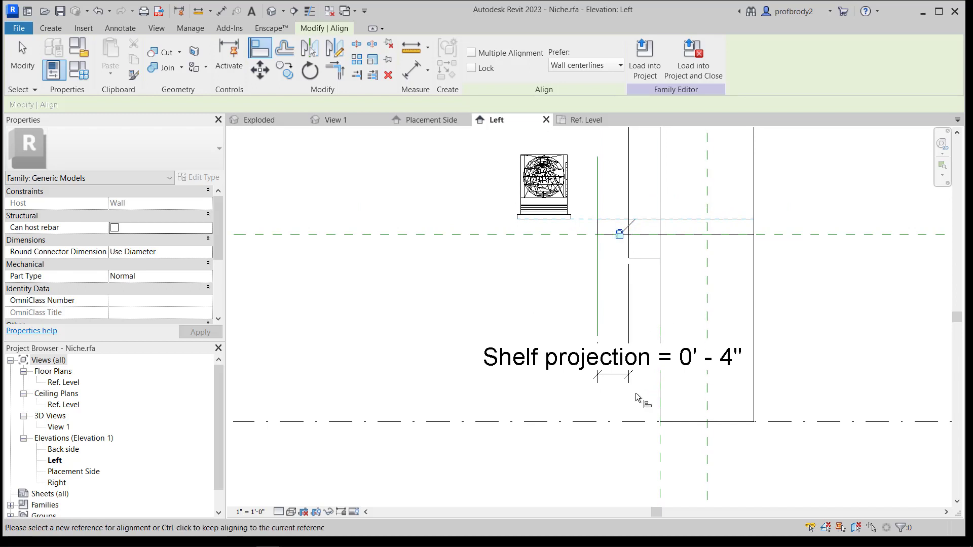
click(22, 60)
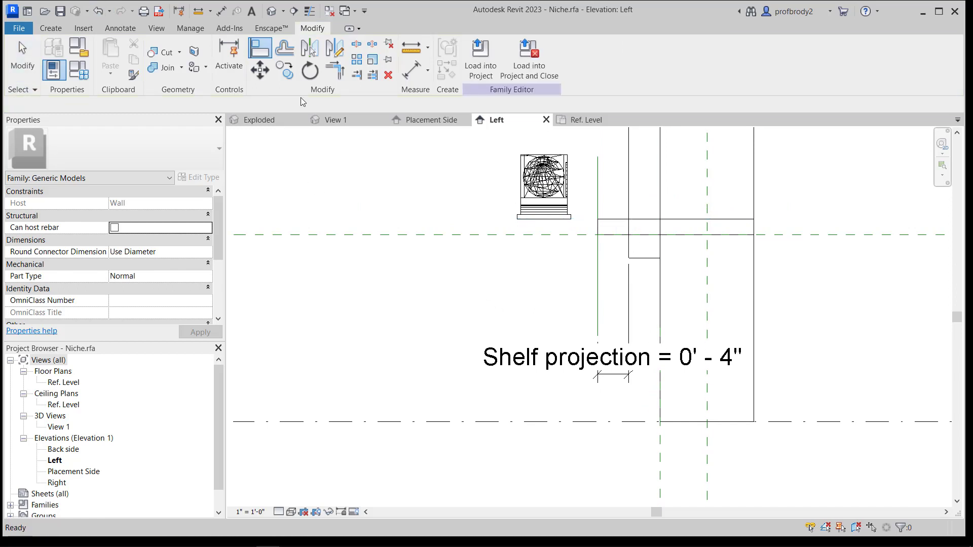
Move the anvil sculpture horizontally over the shelf toward the wall and open the Placement Side elevation
click(530, 210)
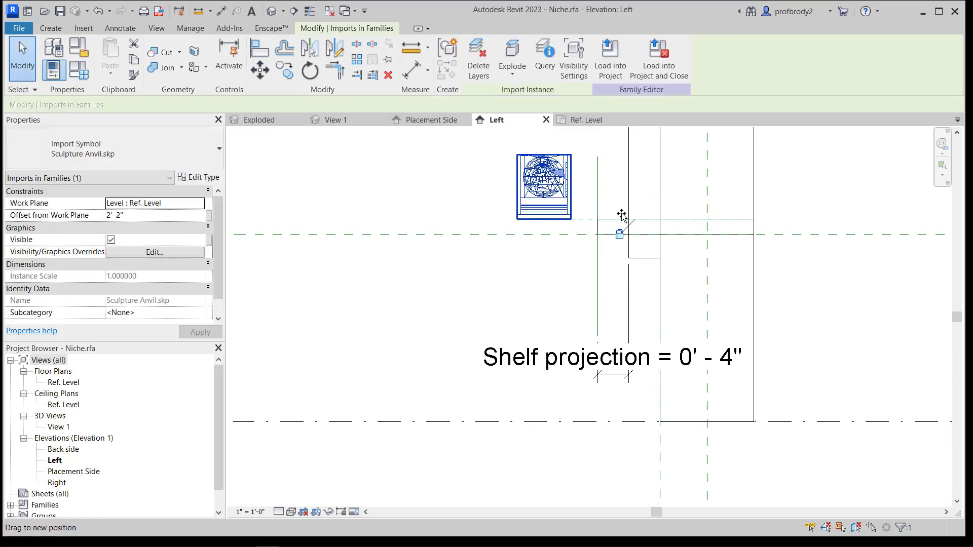
drag(621, 215, 680, 214)
click(623, 187)
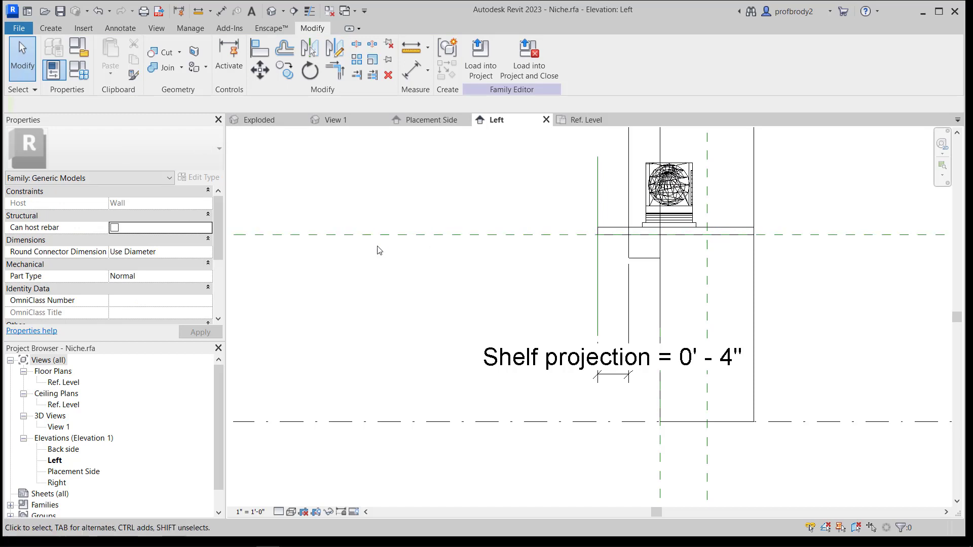
scroll(459, 253, down, 3)
middle_drag(456, 265, 456, 282)
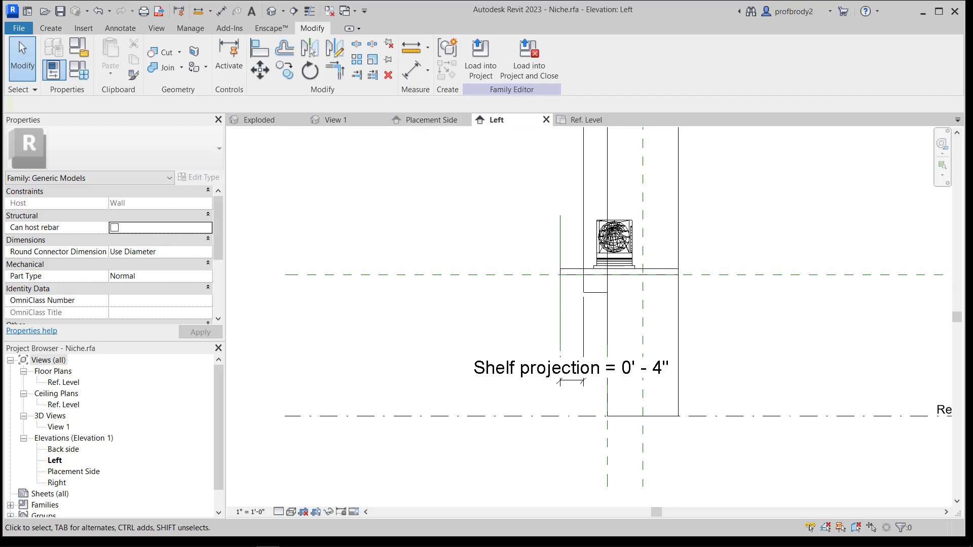
key(ctrl+Tab)
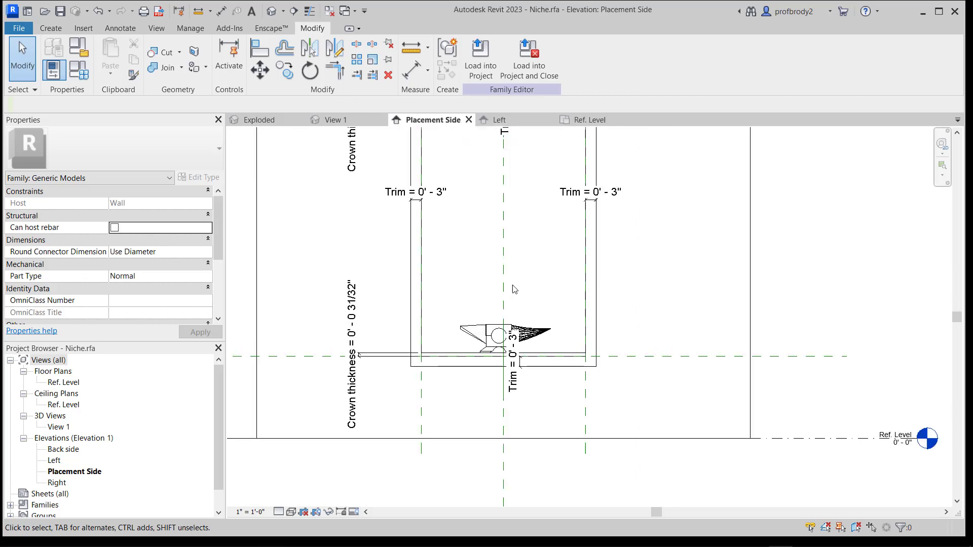
scroll(512, 284, up, 3)
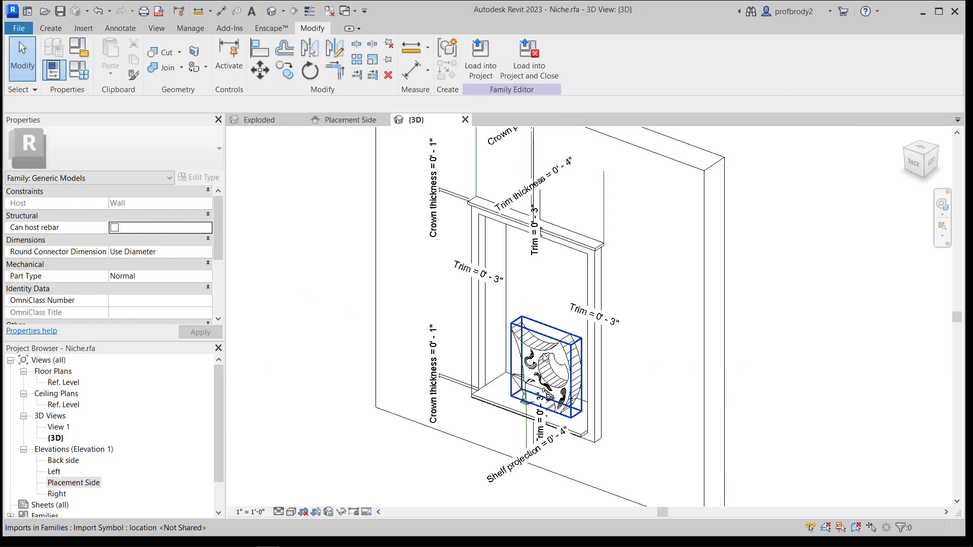
Link the visibility of the Sculpture random.skp import to a new Yes/No type parameter named "Big scultpure"
click(546, 393)
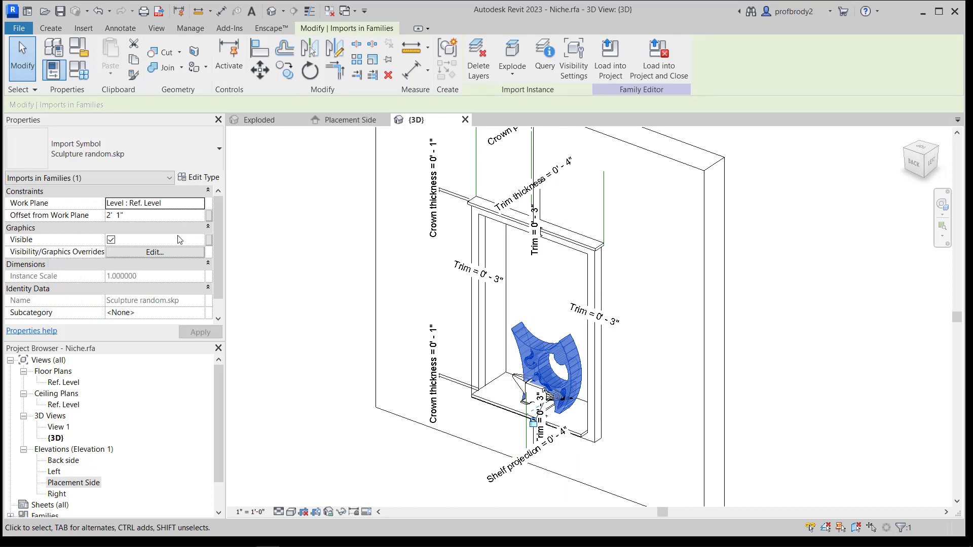
click(210, 245)
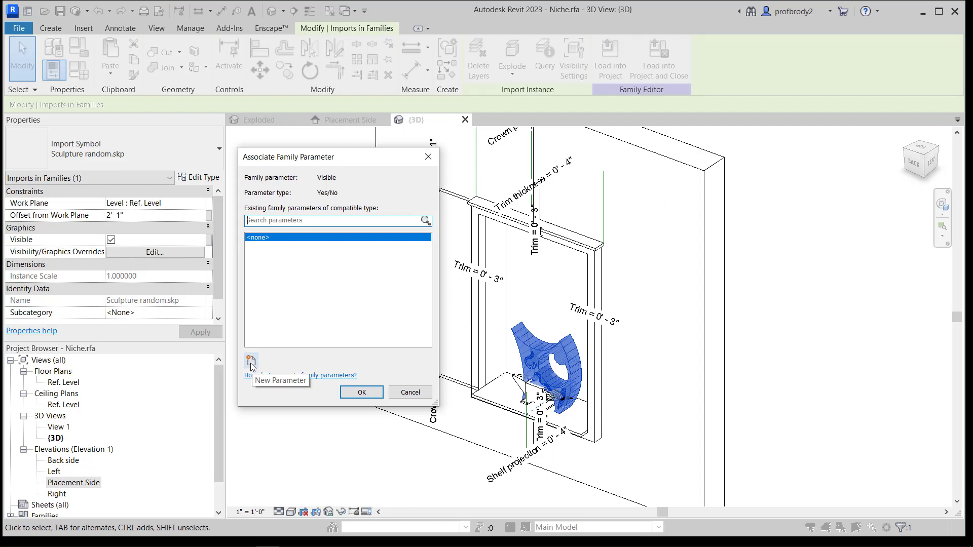
click(251, 361)
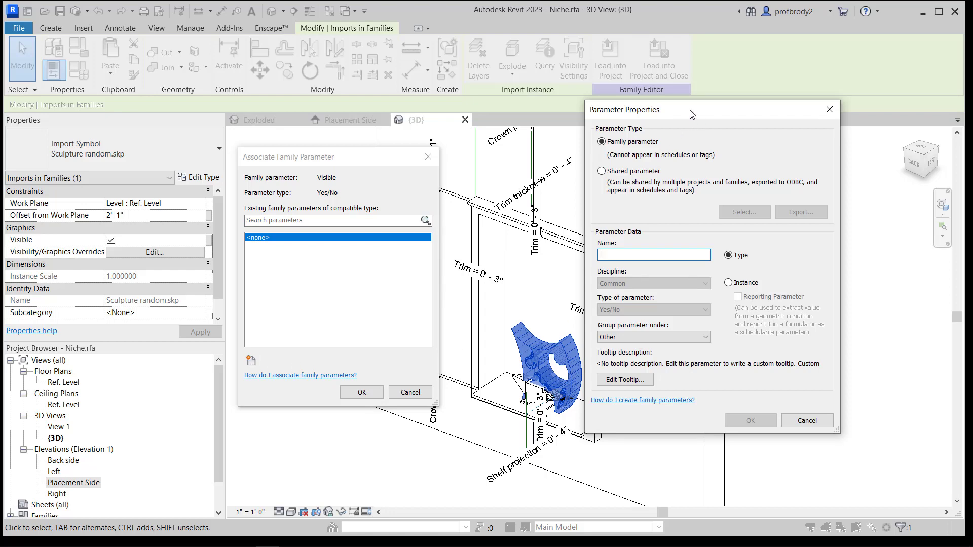
drag(692, 114, 582, 124)
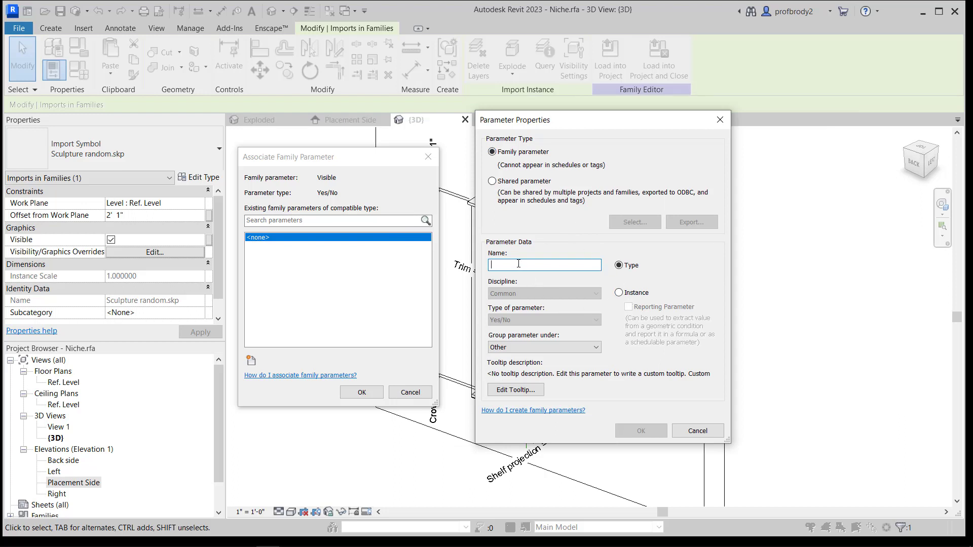
drag(643, 119, 741, 136)
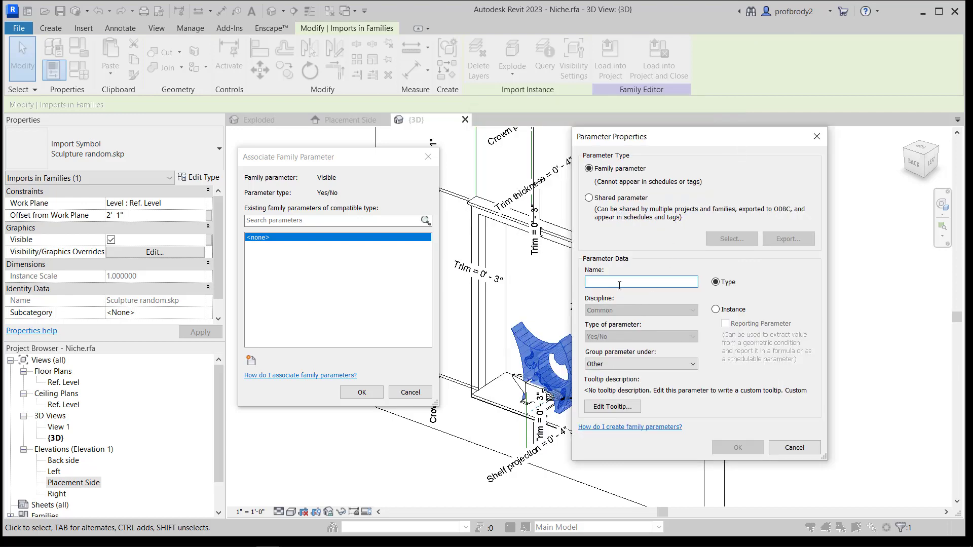
text(Big scultpure)
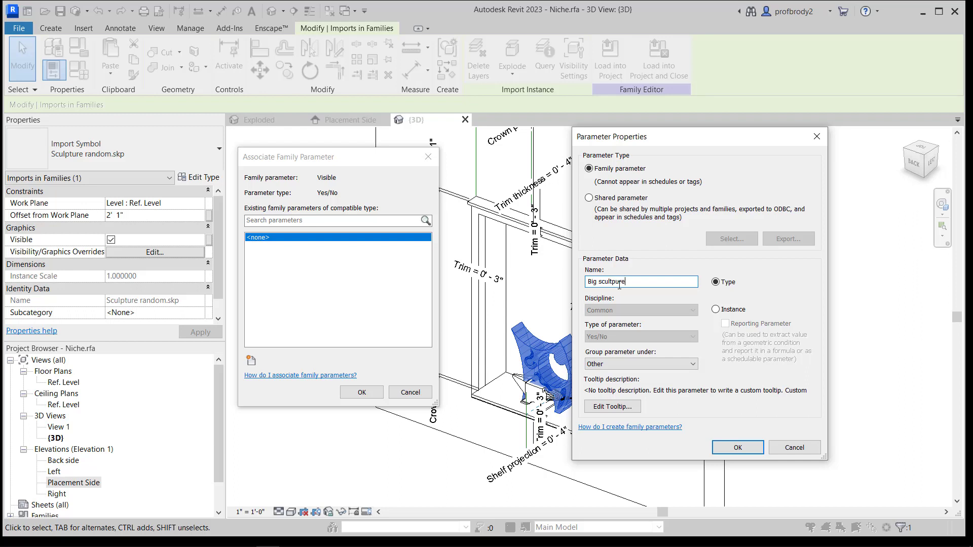
click(752, 449)
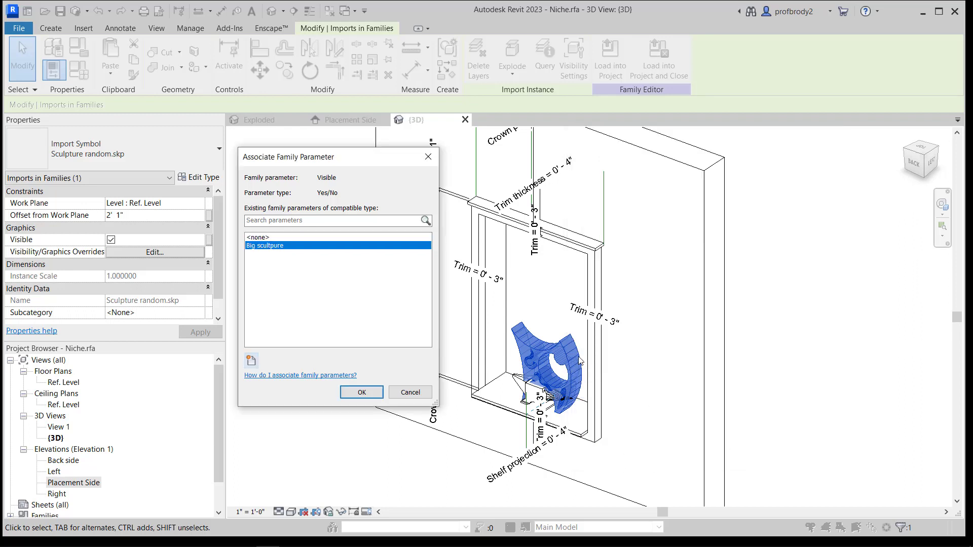
click(362, 393)
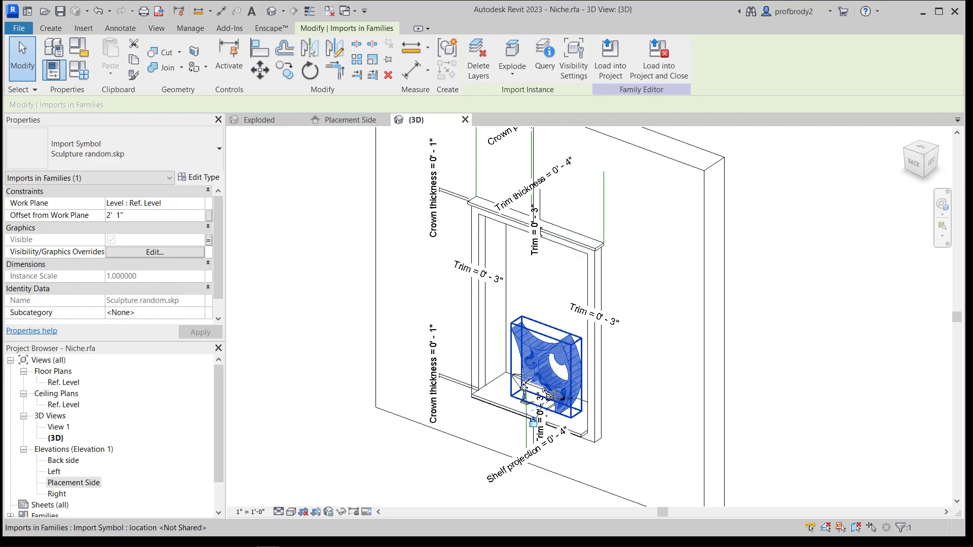
Link the visibility of the Sculpture Anvil.skp import to a new Yes/No type parameter named "Anvil"
click(525, 392)
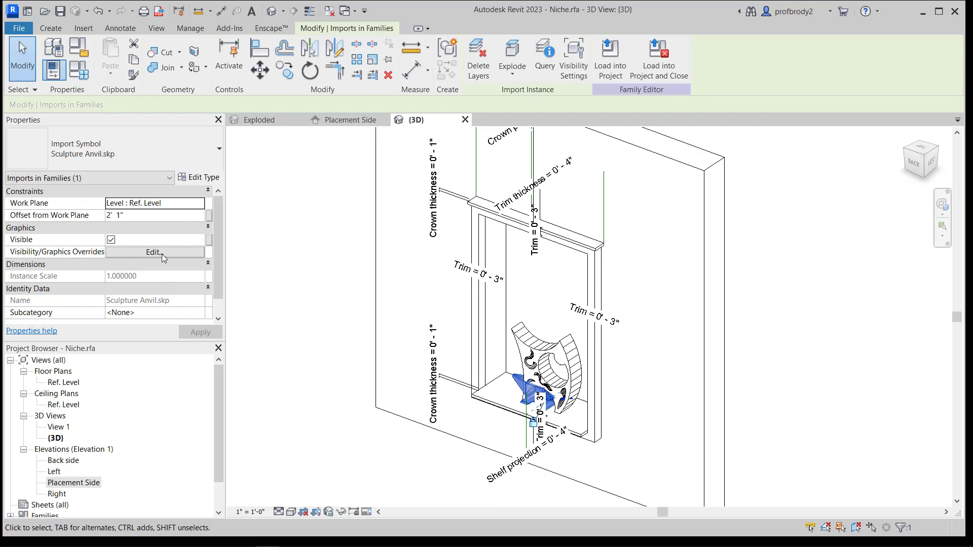
click(209, 243)
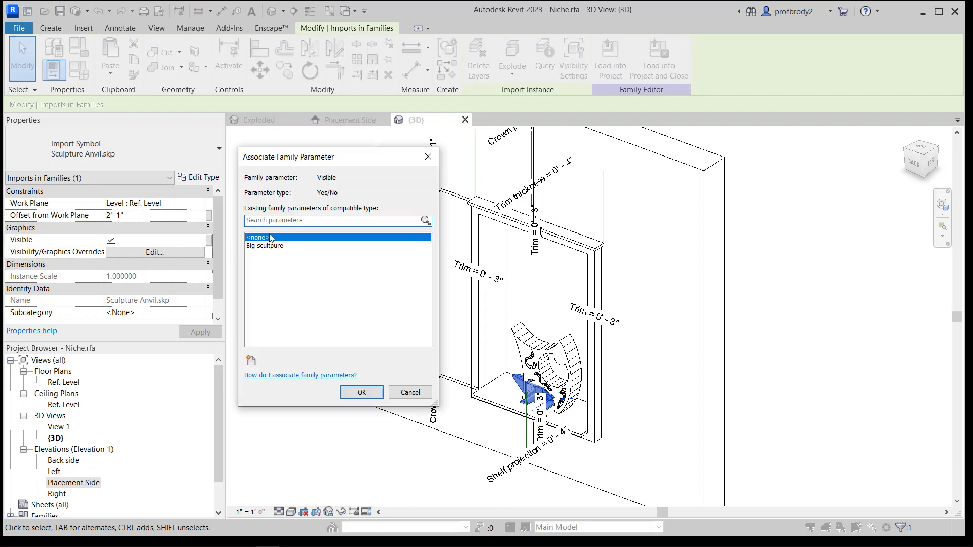
click(250, 361)
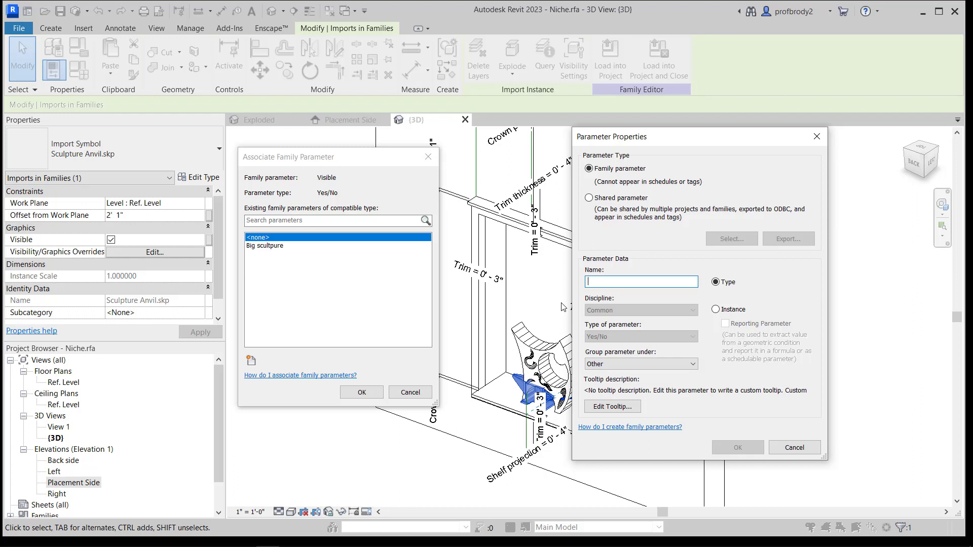
text(Anvil)
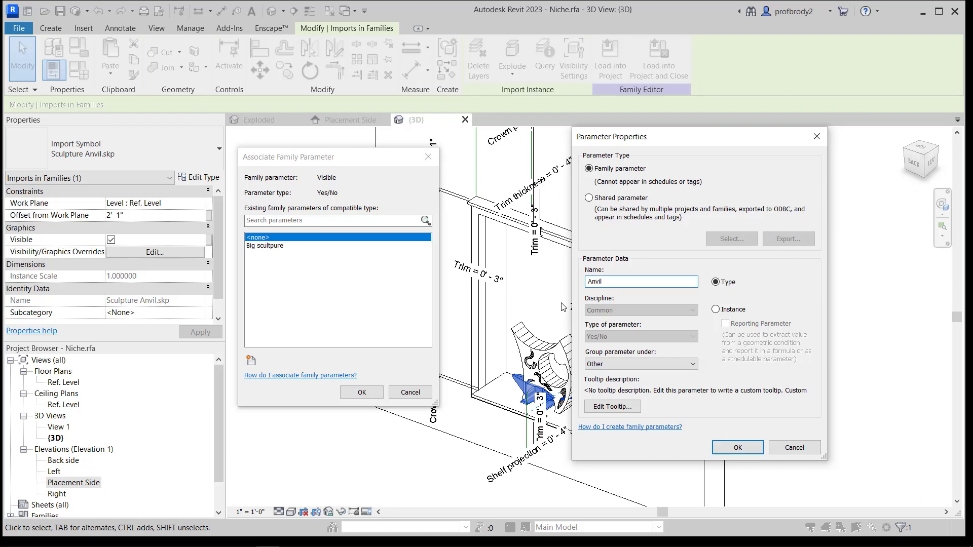
click(724, 444)
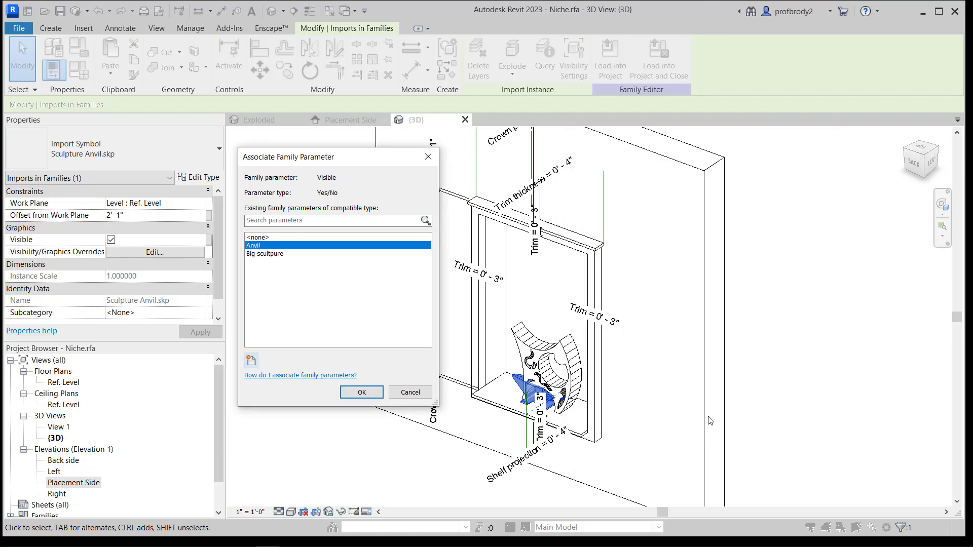
click(361, 393)
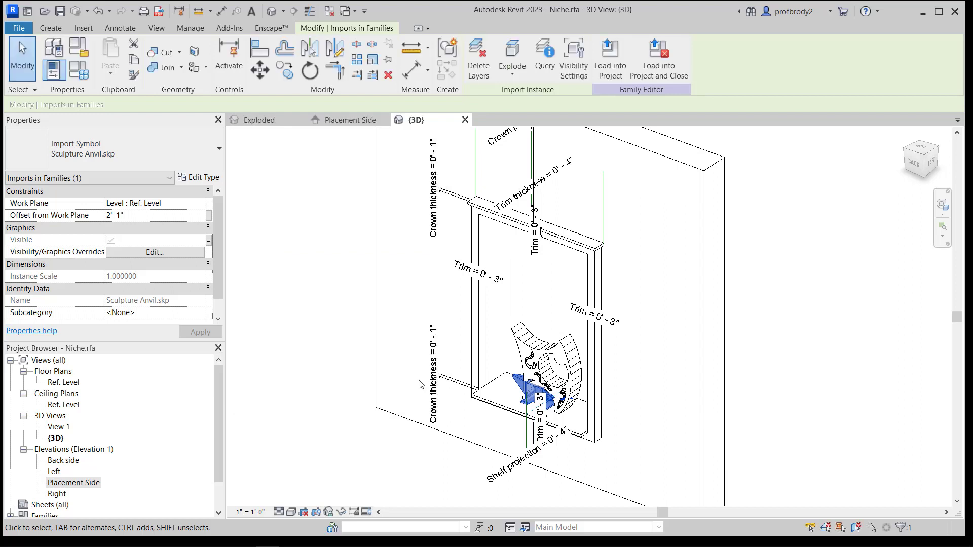
click(331, 306)
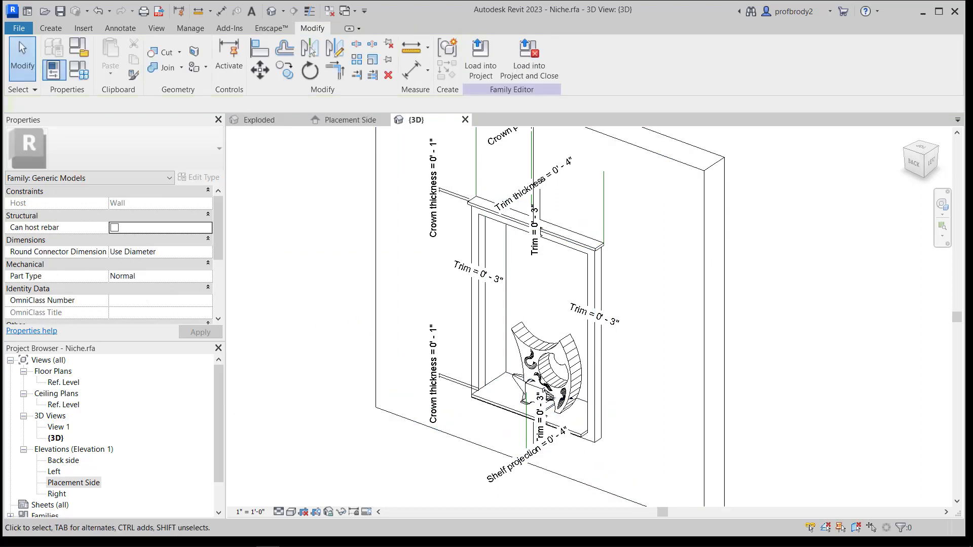
Create a new family type named "Anvil" in Family Types
middle_drag(557, 345, 556, 343)
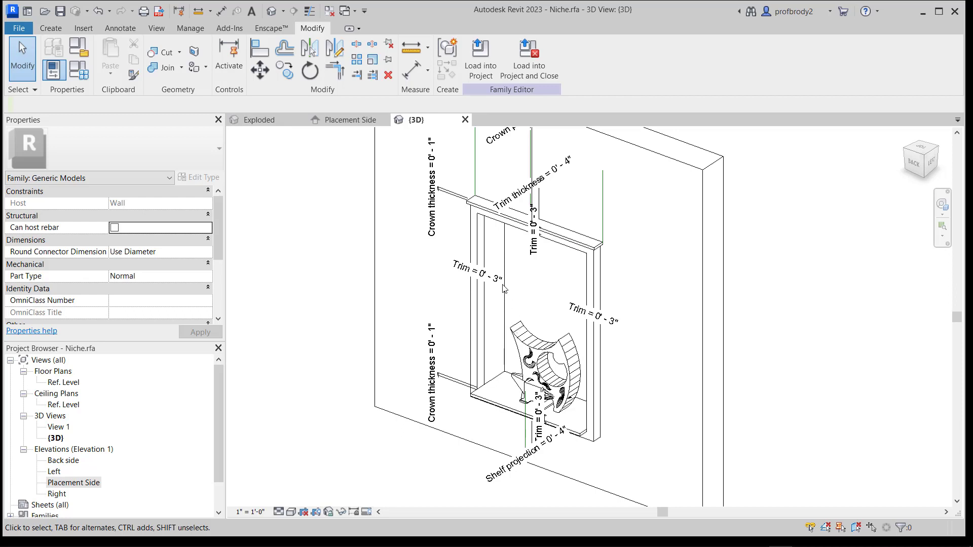
click(80, 74)
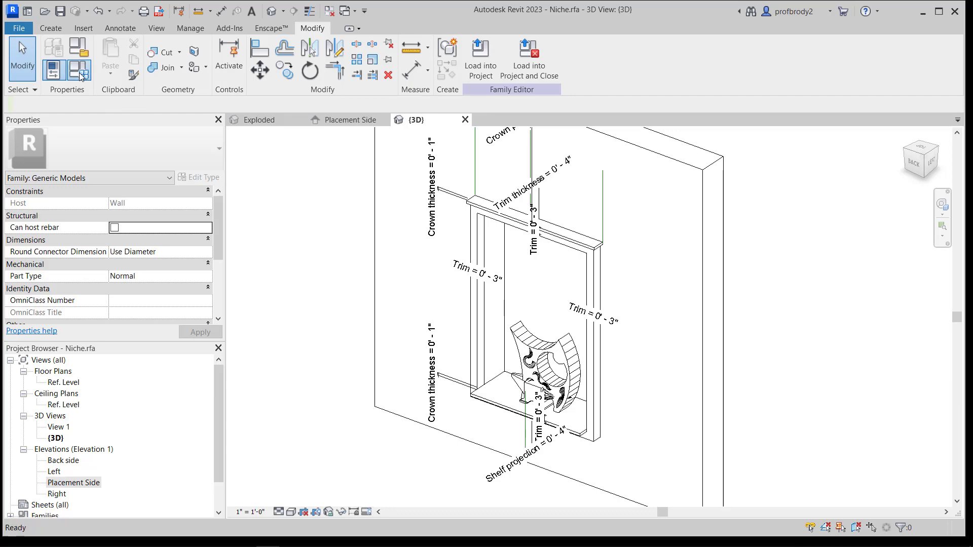
drag(156, 90, 166, 119)
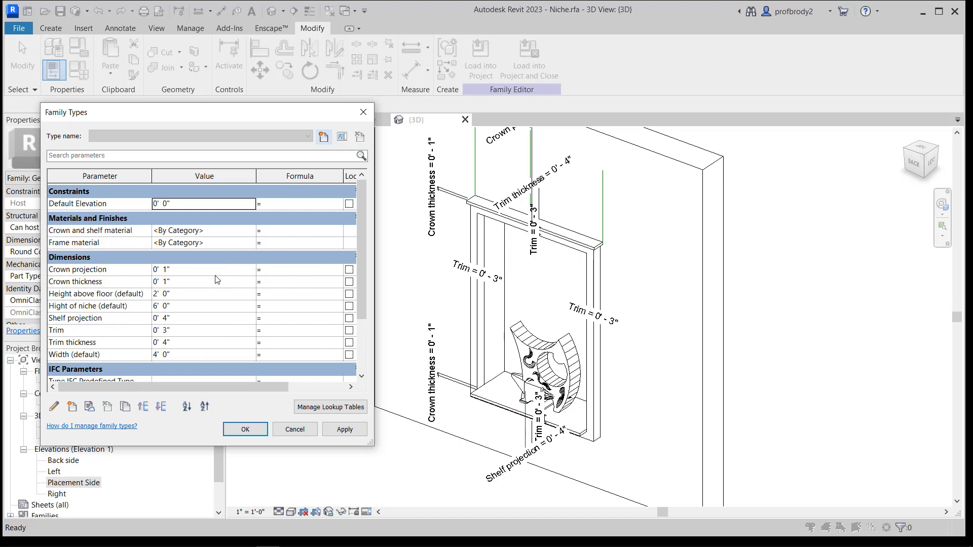
click(323, 138)
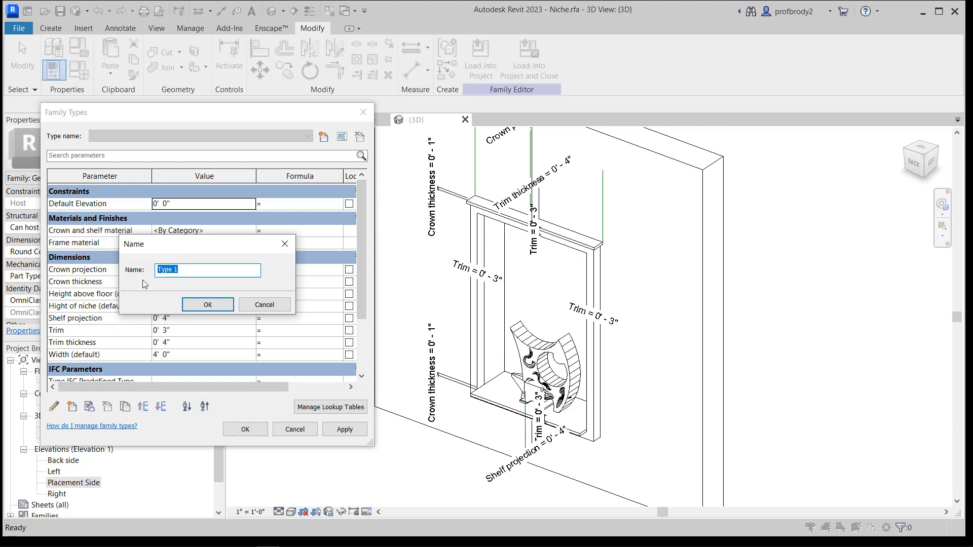
text(Anv)
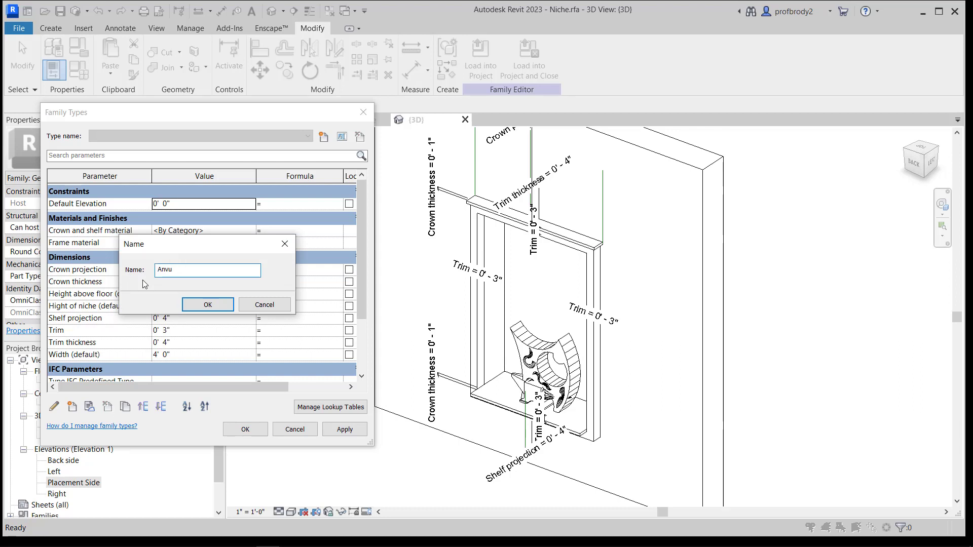
text(il)
key(Return)
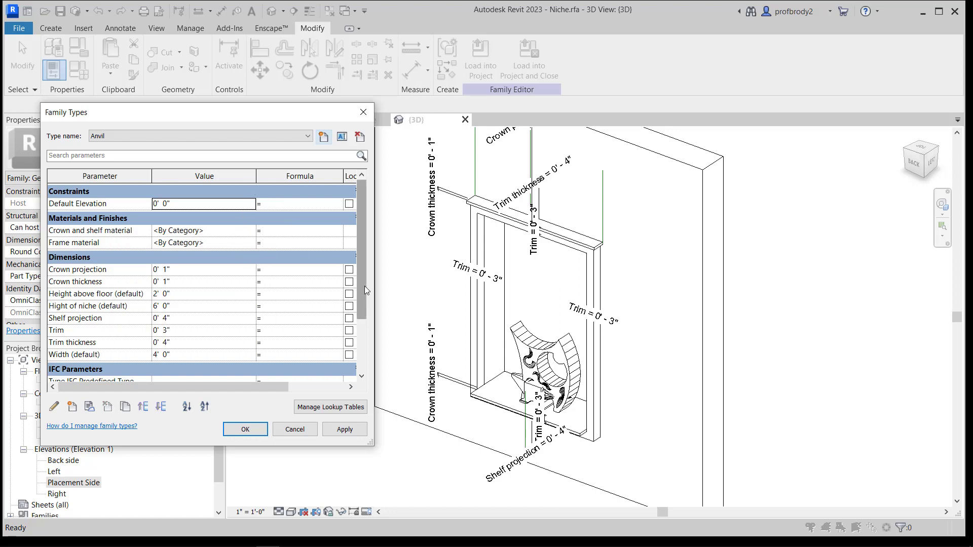
Set the Anvil type's width to 3' and its niche height to 3', and apply the values
mouse_move(364, 291)
mouse_down()
mouse_move(364, 318)
mouse_move(363, 291)
mouse_up()
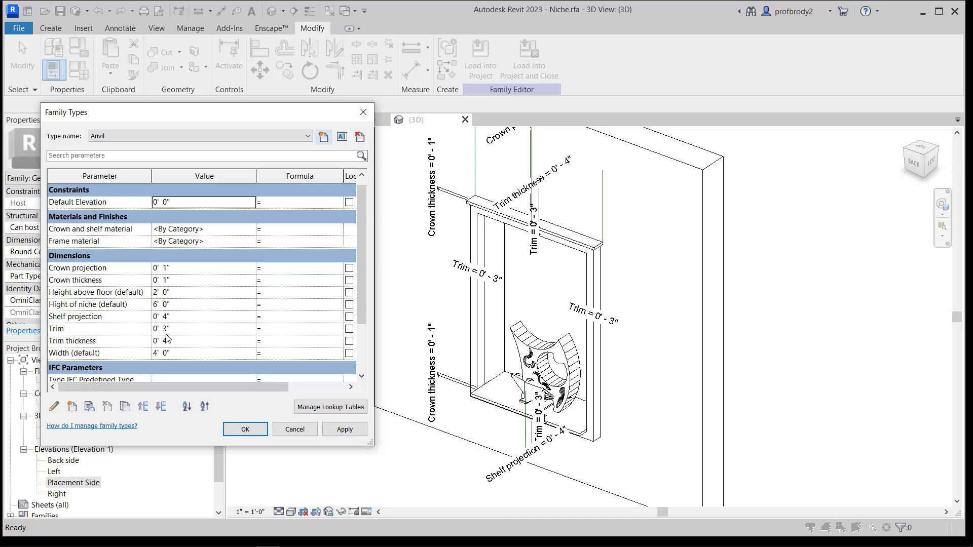
click(164, 353)
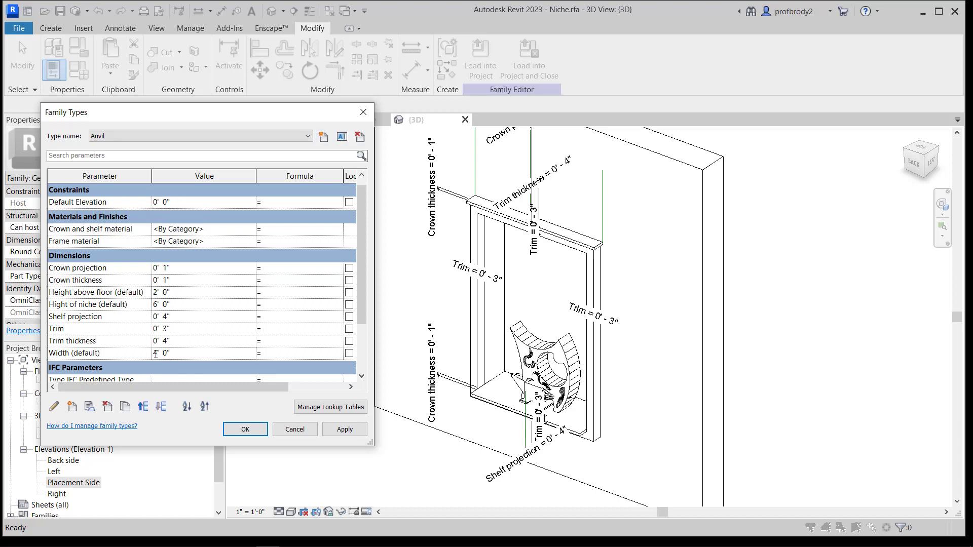
drag(157, 351, 153, 354)
text(3)
click(157, 305)
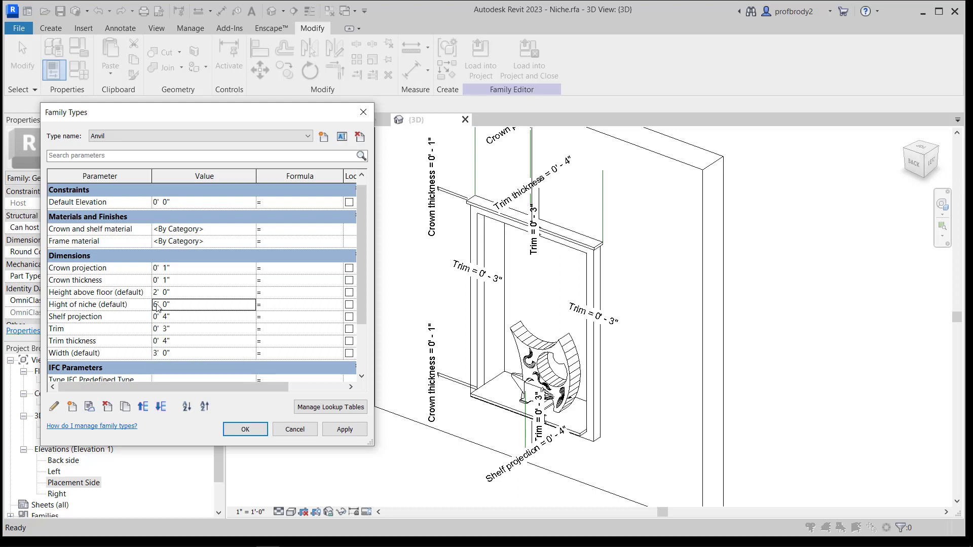
text(3)
click(350, 430)
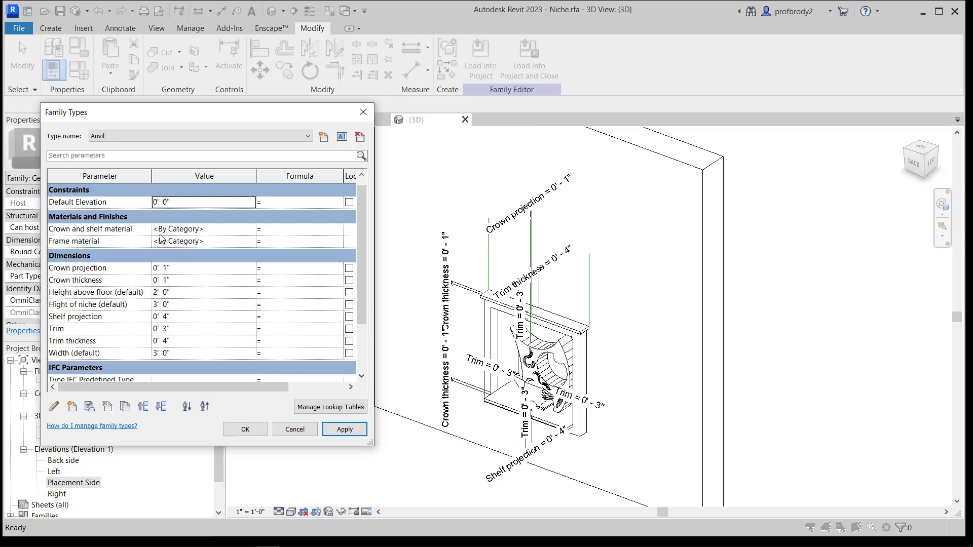
Set the Anvil type's niche height to 2' 6" and apply it
click(161, 304)
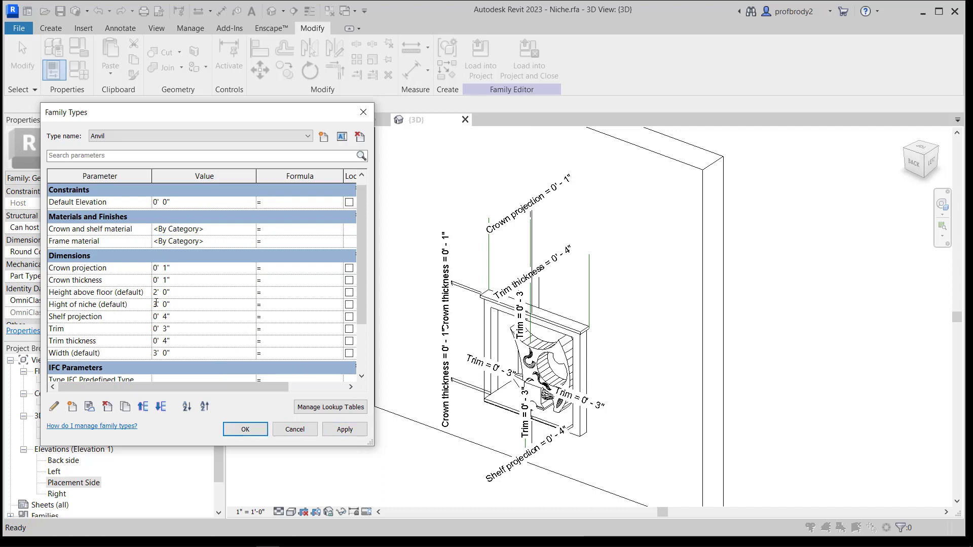
double_click(161, 305)
text(2' )
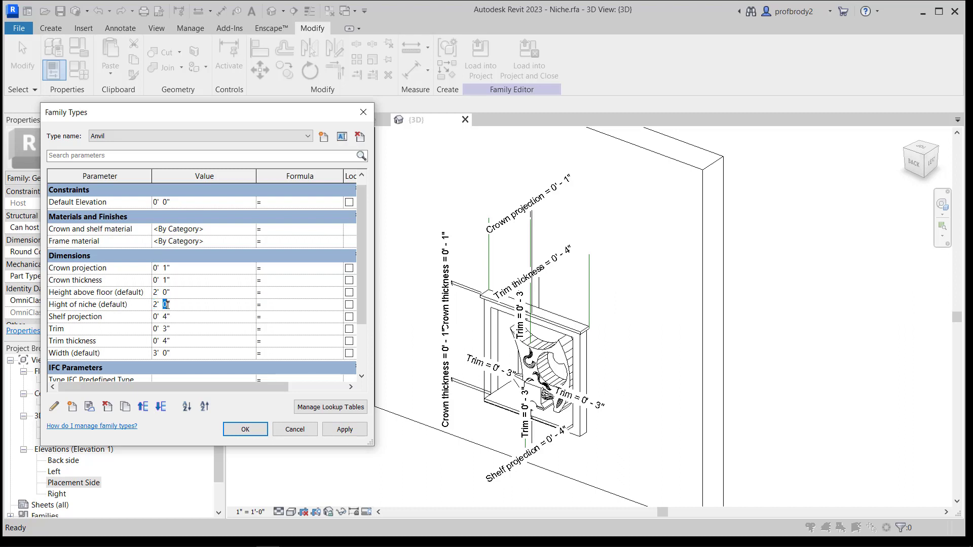
text(6)
click(343, 432)
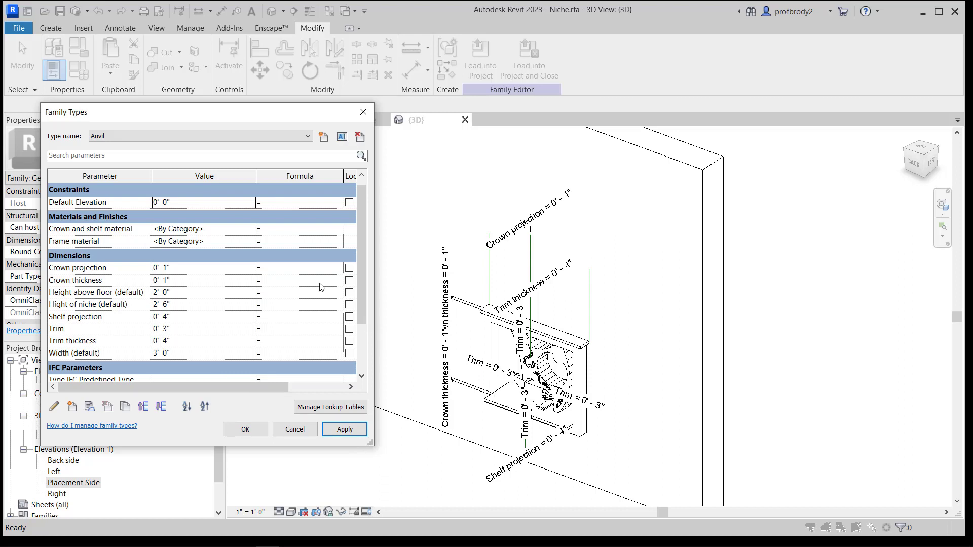
Turn off the "Big scultpure" visibility parameter for the Anvil type and apply the change
drag(359, 294, 363, 329)
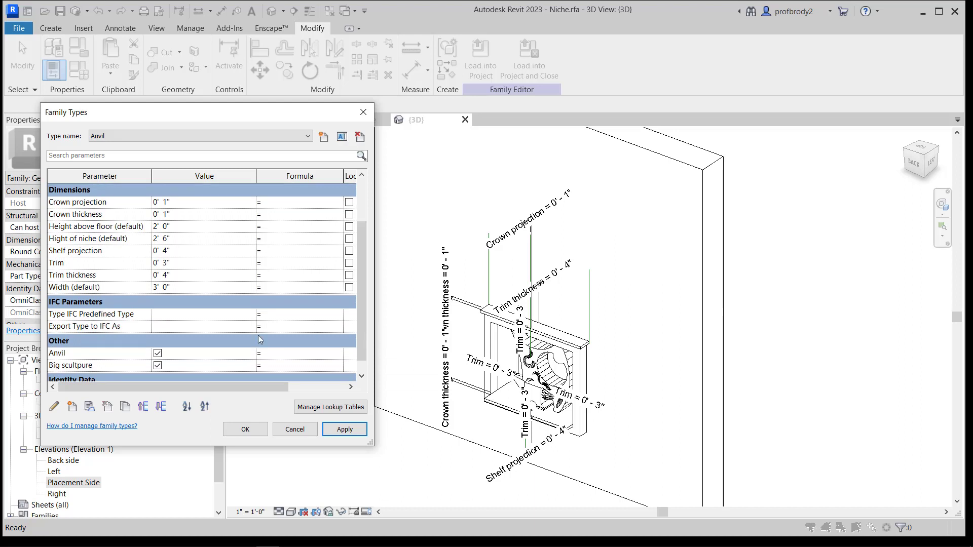
click(157, 365)
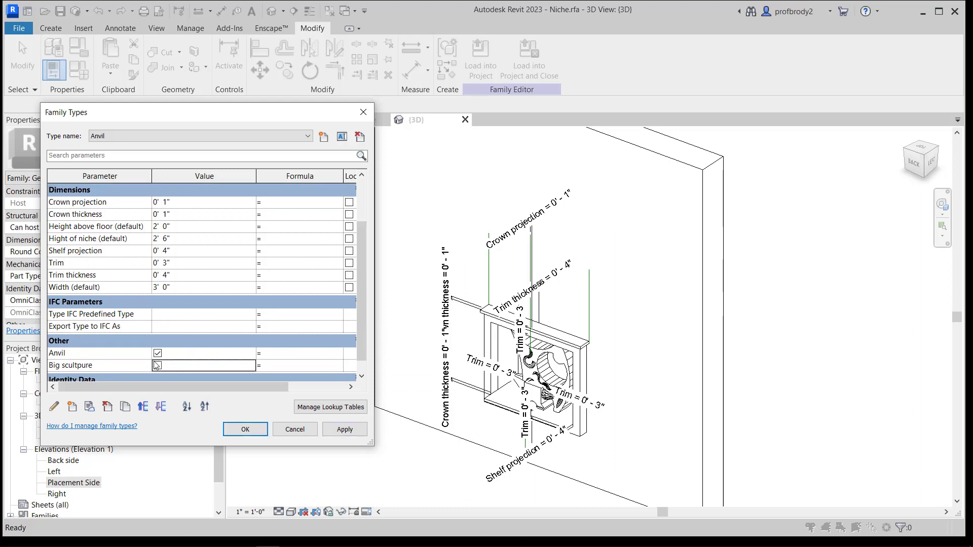
click(345, 430)
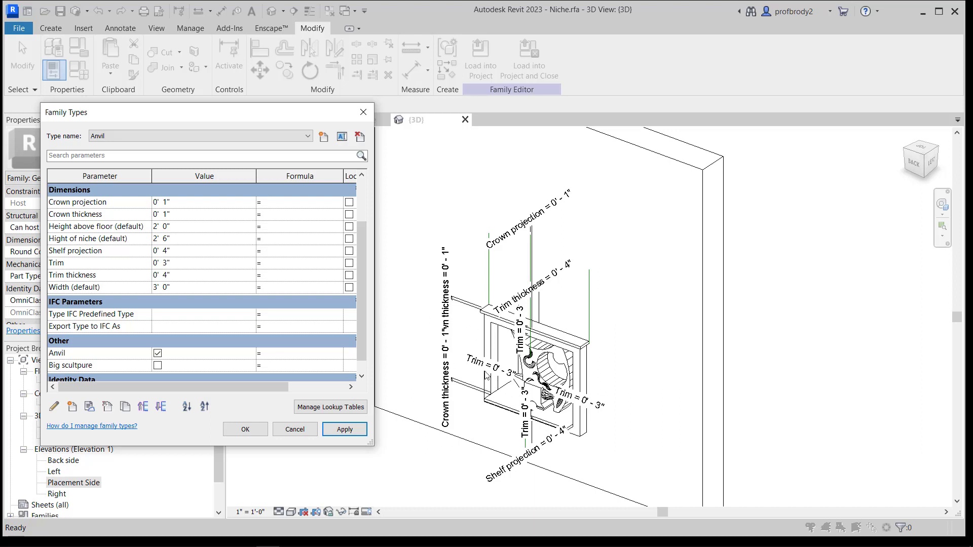
Create a new family type named "Random sculpture"
click(323, 137)
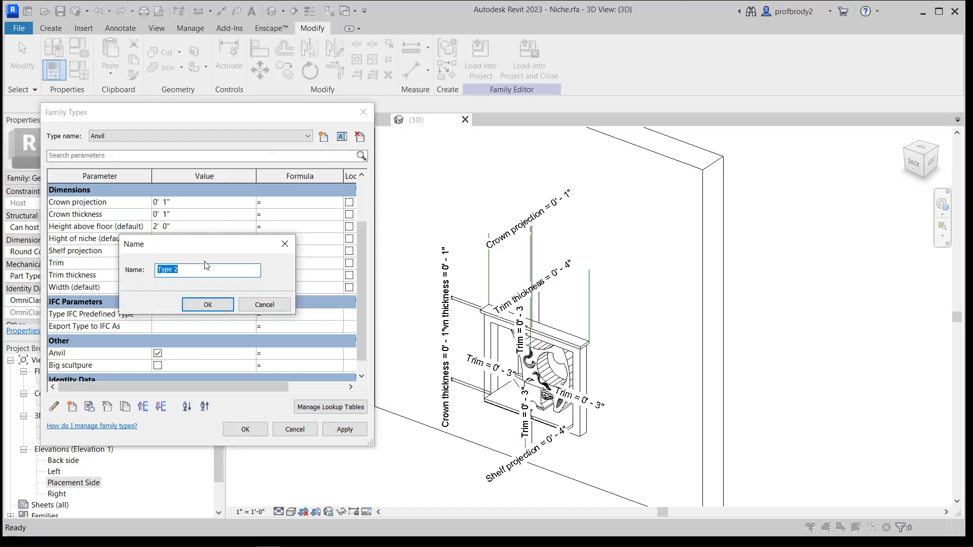
text(Rand)
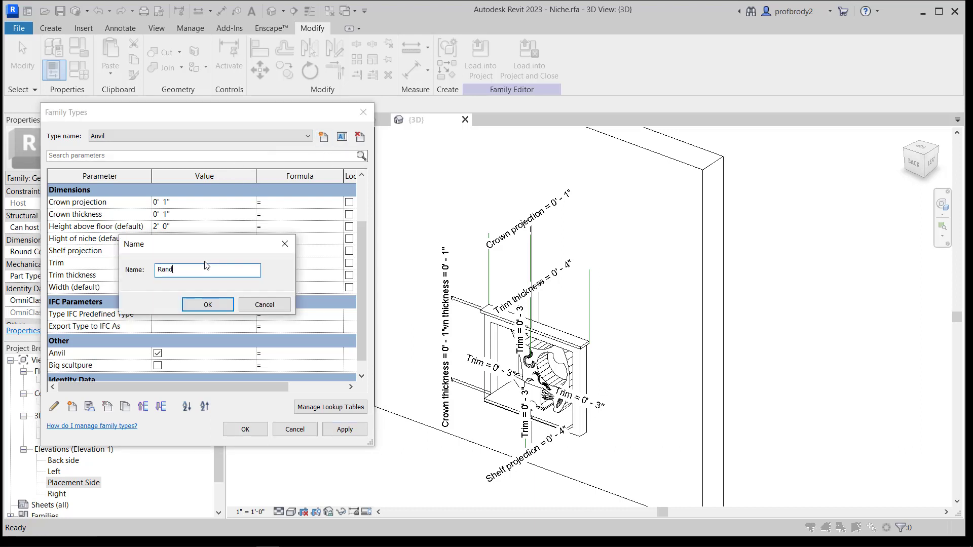
key(BackSpace)
text(ndom)
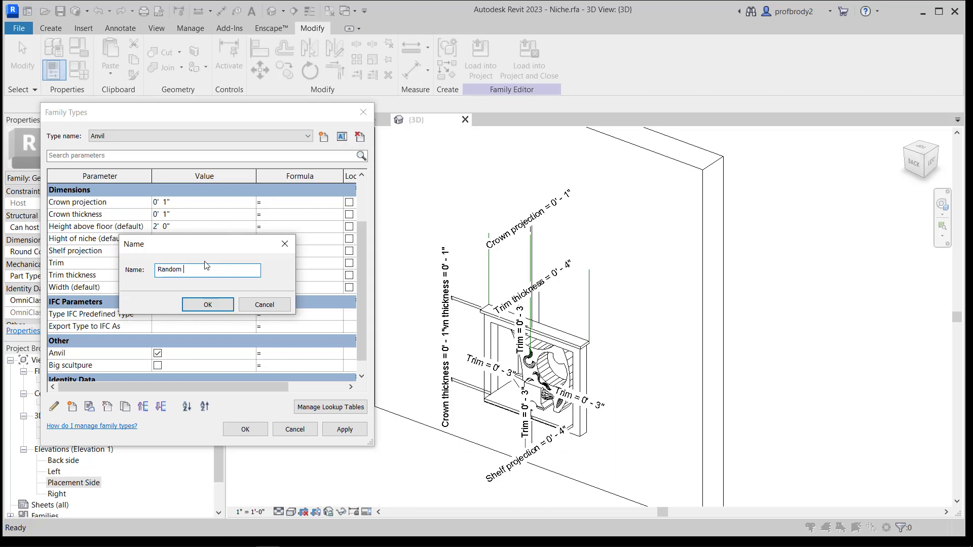
text( sculpture)
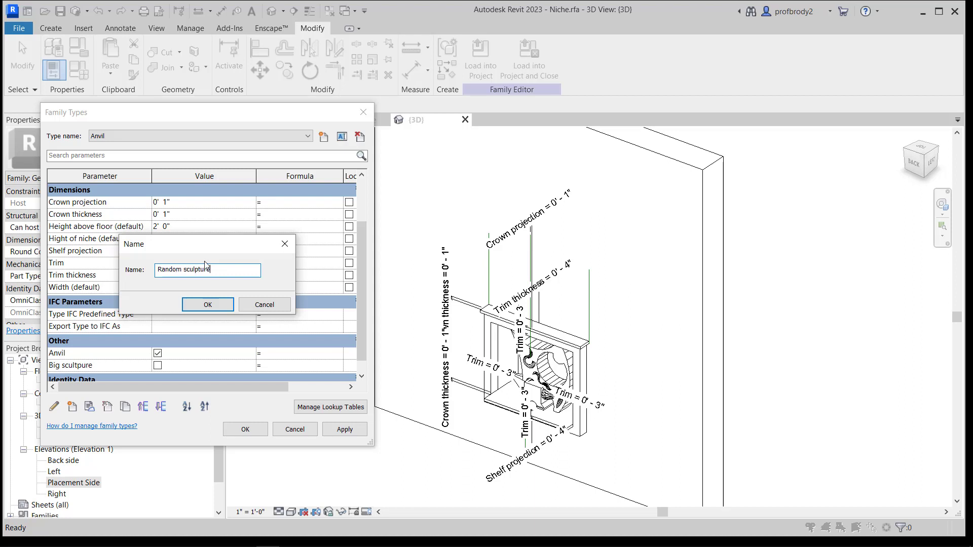
click(196, 305)
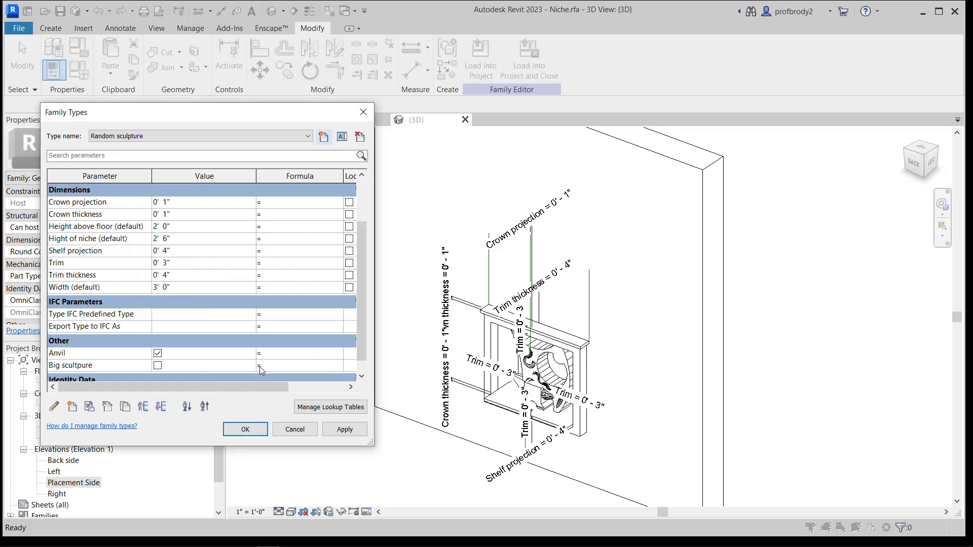
Turn off the "Anvil" visibility parameter and turn on "Big scultpure" for the Random sculpture type
click(158, 353)
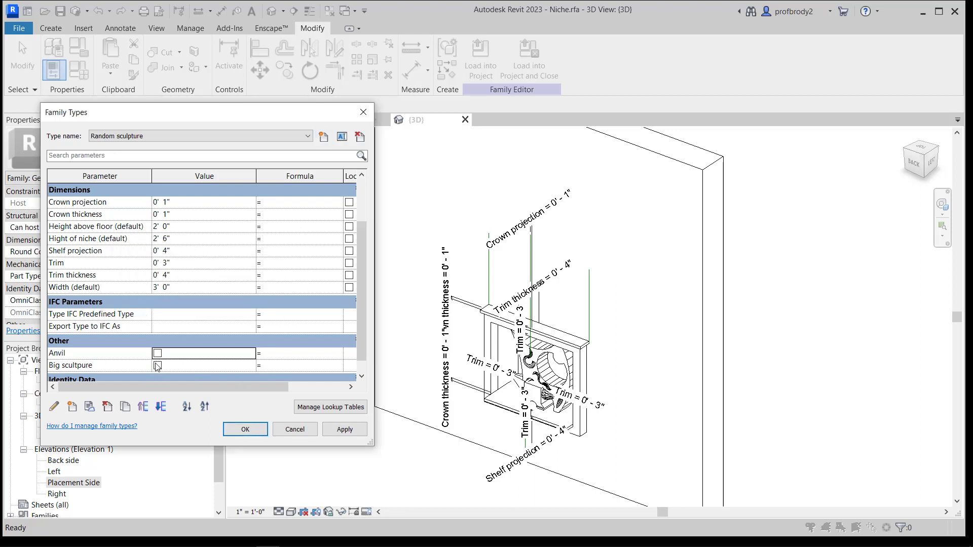
click(157, 366)
click(157, 366)
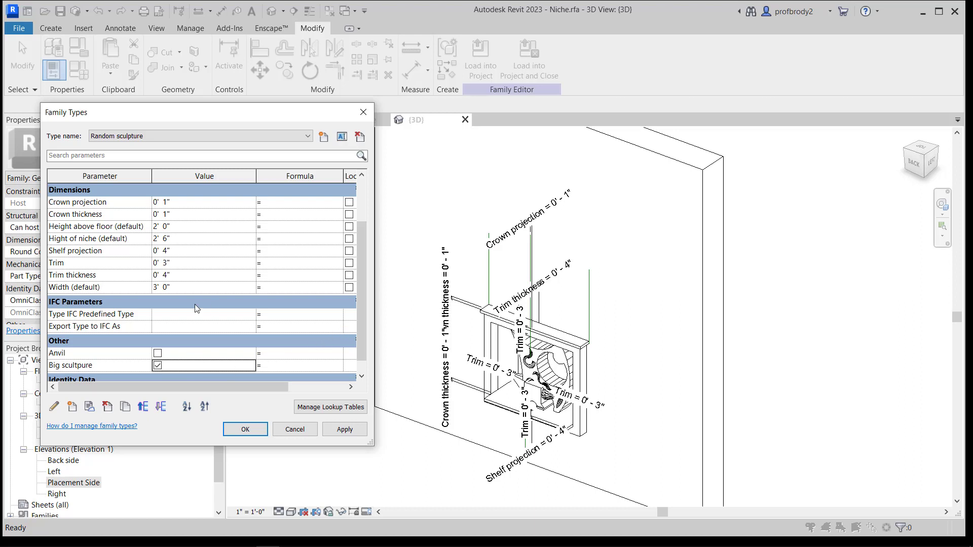
Set the Random sculpture type's width to 4' and its niche height to 4", and apply the values
click(162, 288)
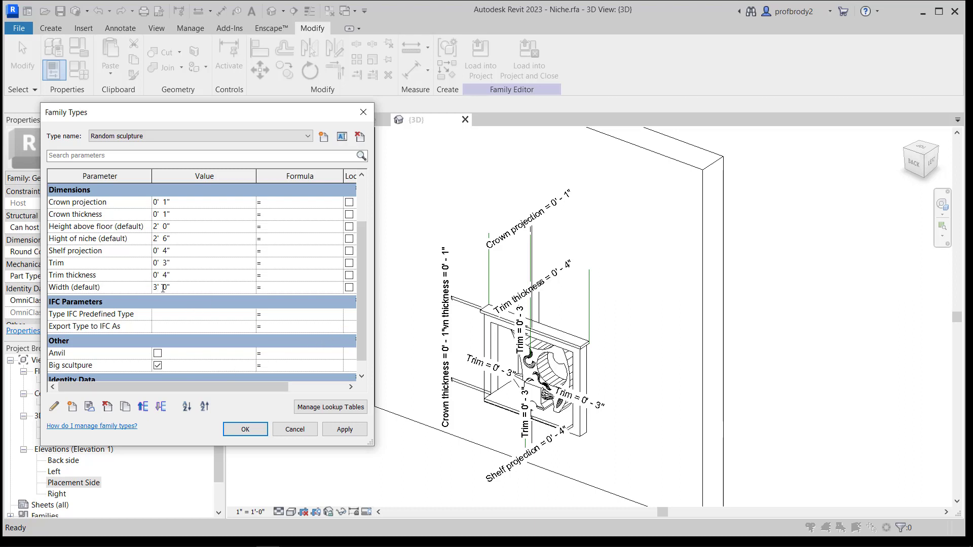
drag(160, 288, 153, 288)
text(4)
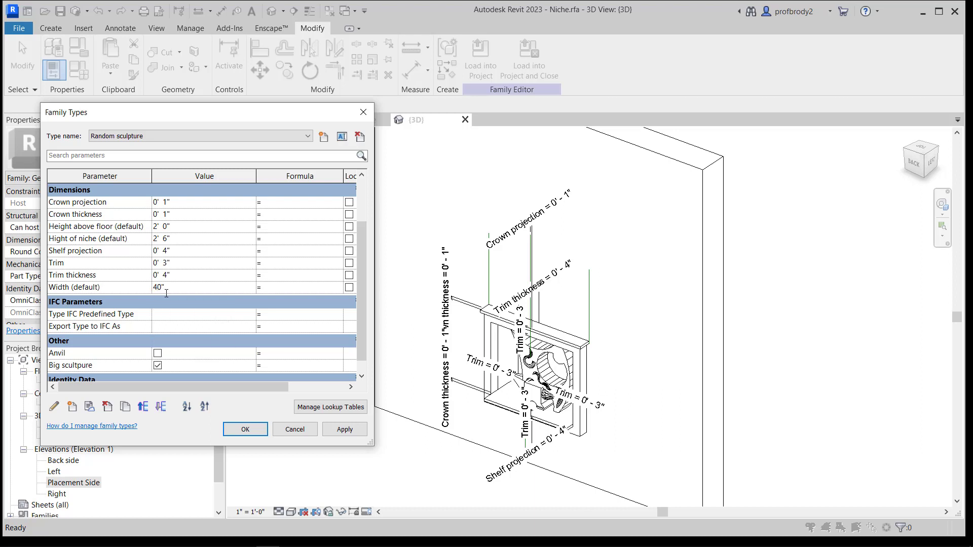
click(158, 241)
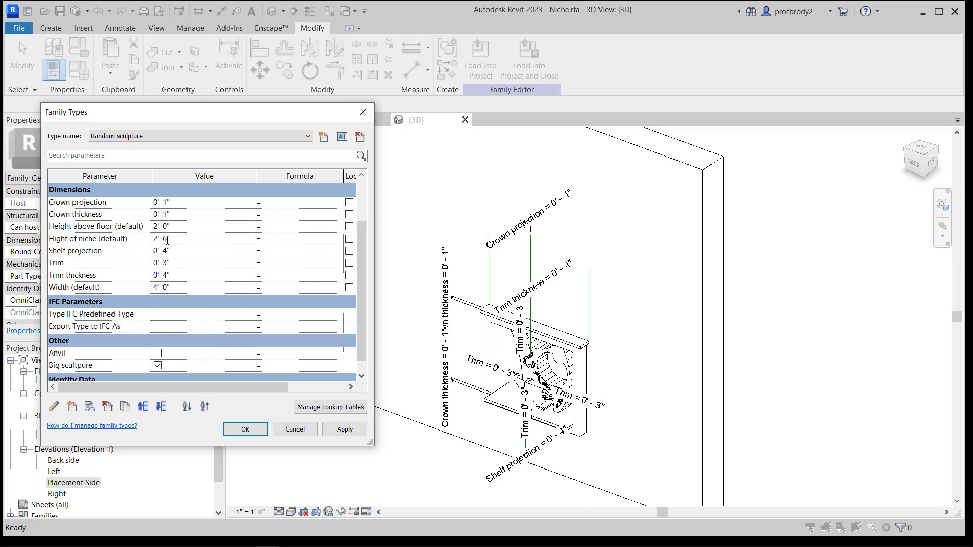
drag(167, 240, 153, 240)
text(4)
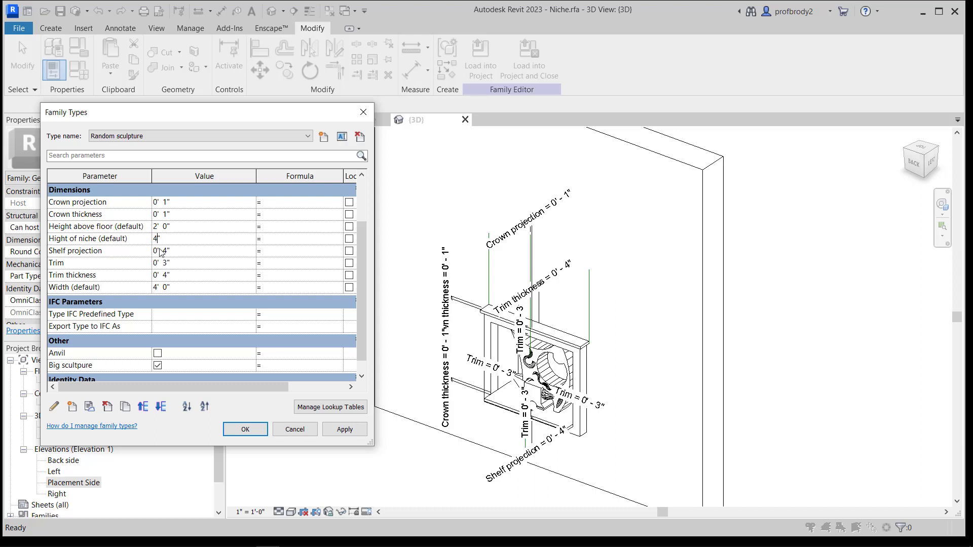
click(344, 431)
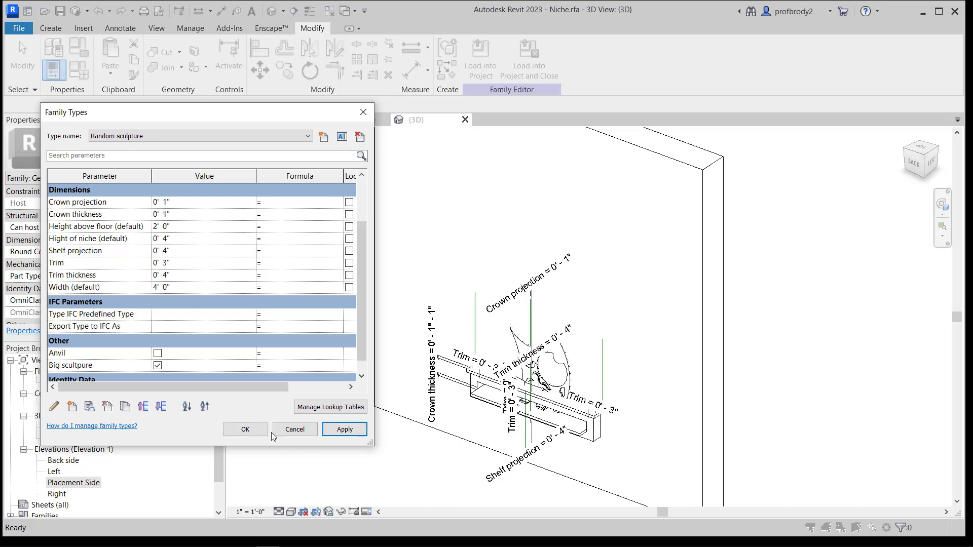
Set the Random sculpture type's niche height to 4', apply it and accept the family types
click(174, 243)
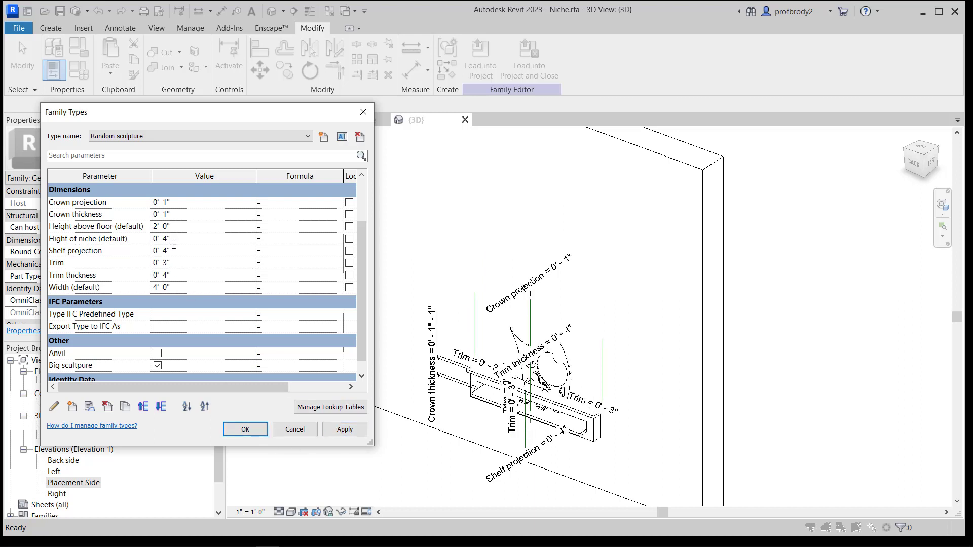
drag(172, 236, 144, 236)
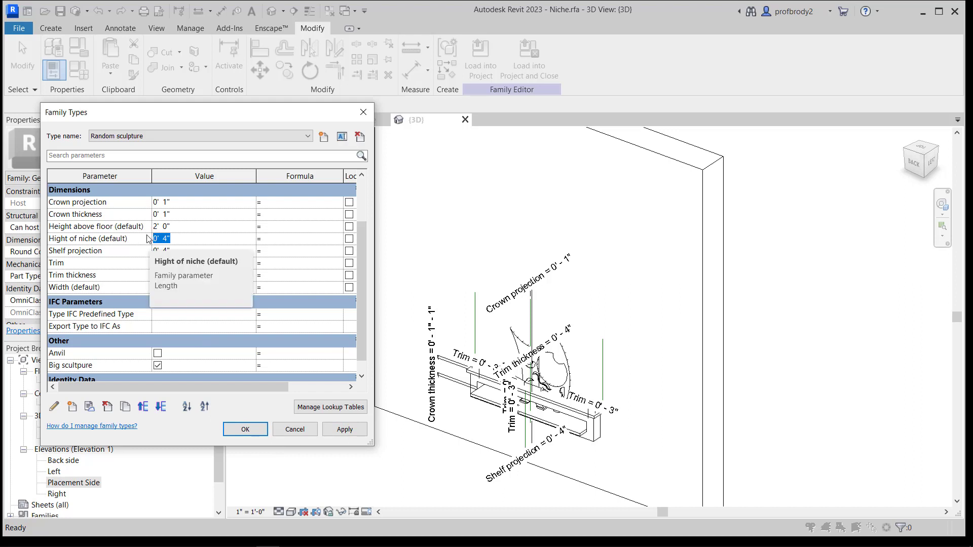
text(4)
click(344, 430)
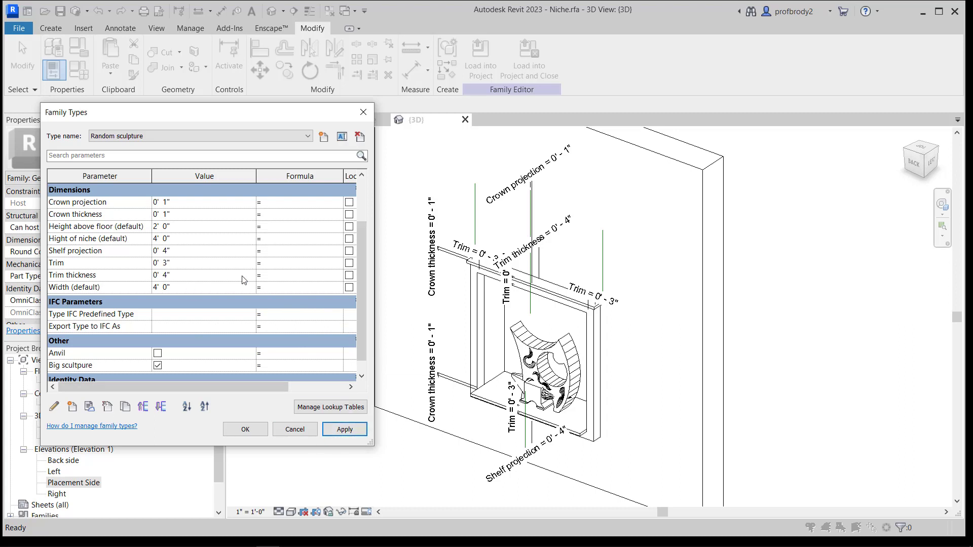
click(343, 431)
click(248, 429)
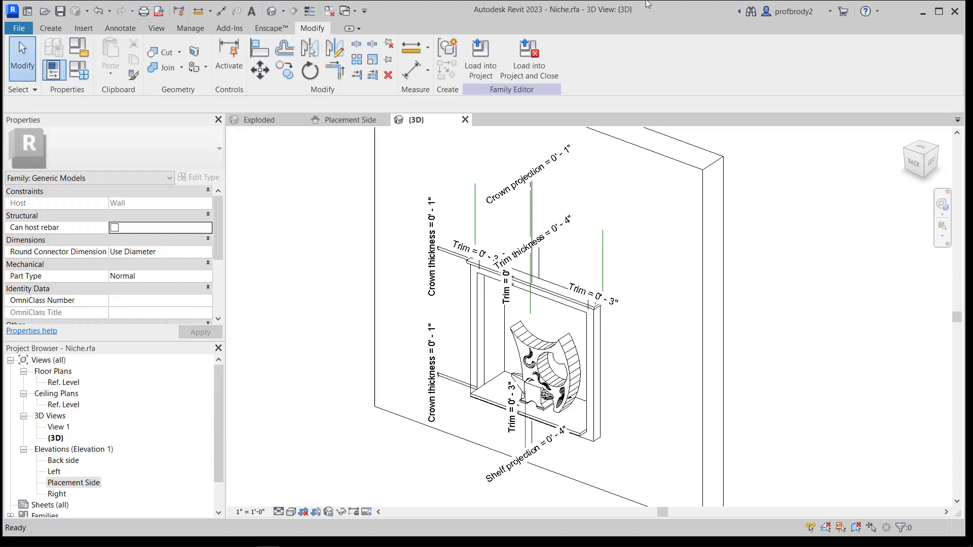
Load the niche family into the Revit 6 Model project, overwriting the existing version and parameter values, and place two niches on the brick wall
click(490, 57)
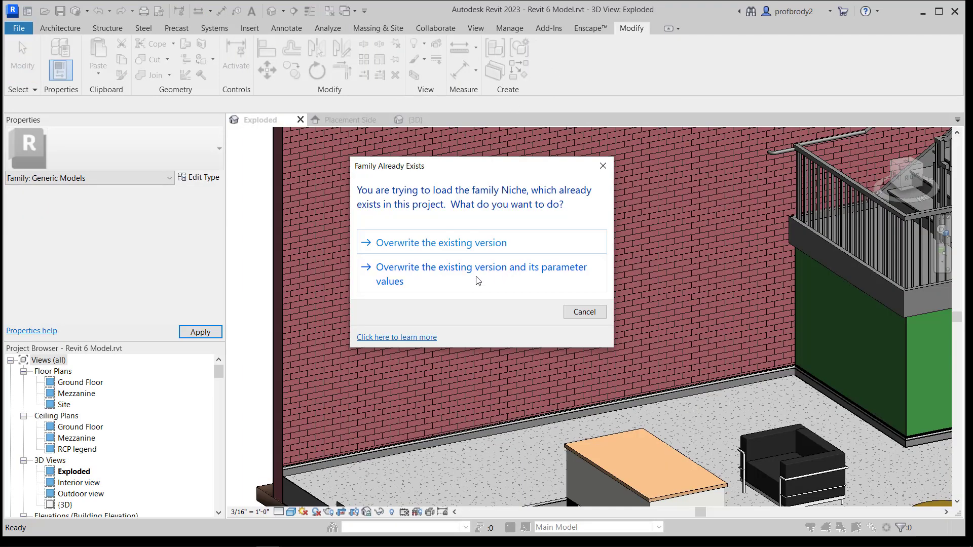
click(476, 280)
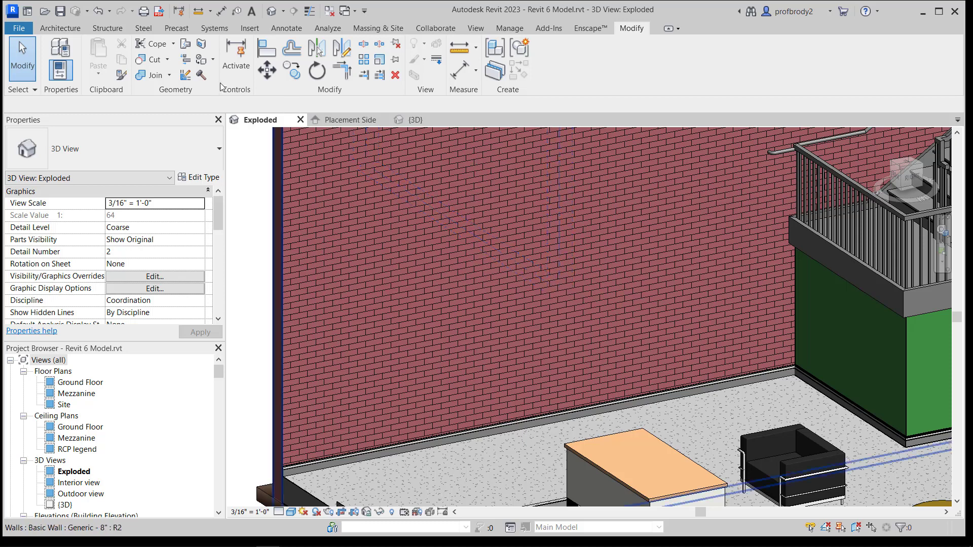
click(69, 29)
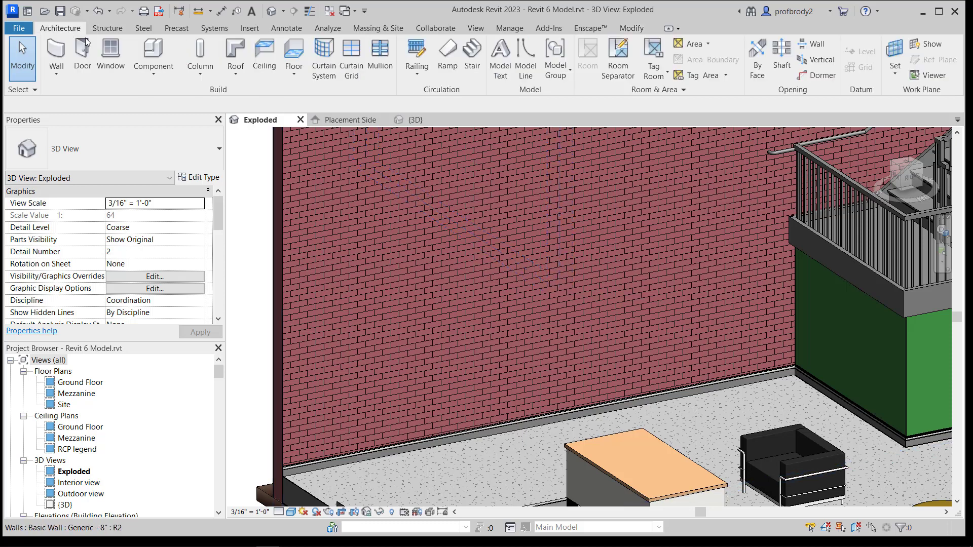
click(153, 72)
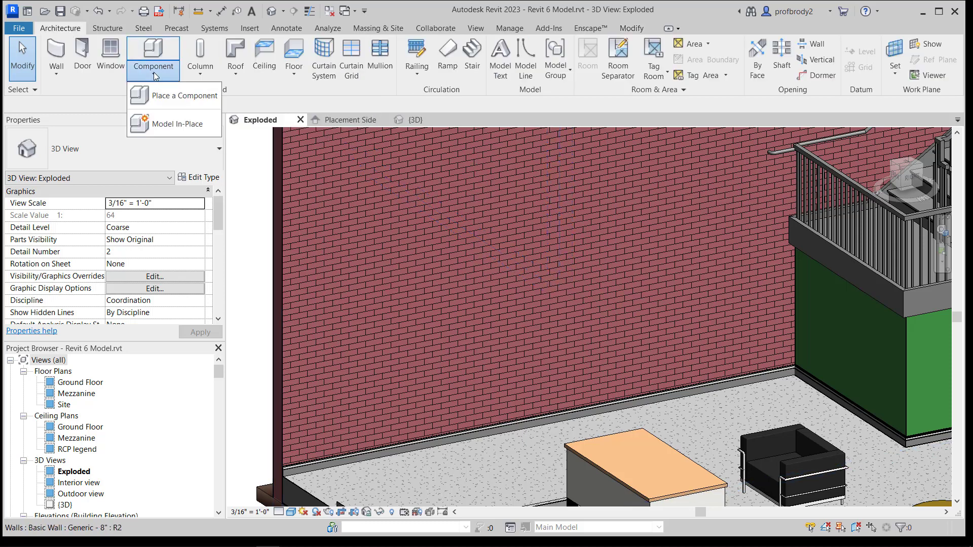
click(169, 95)
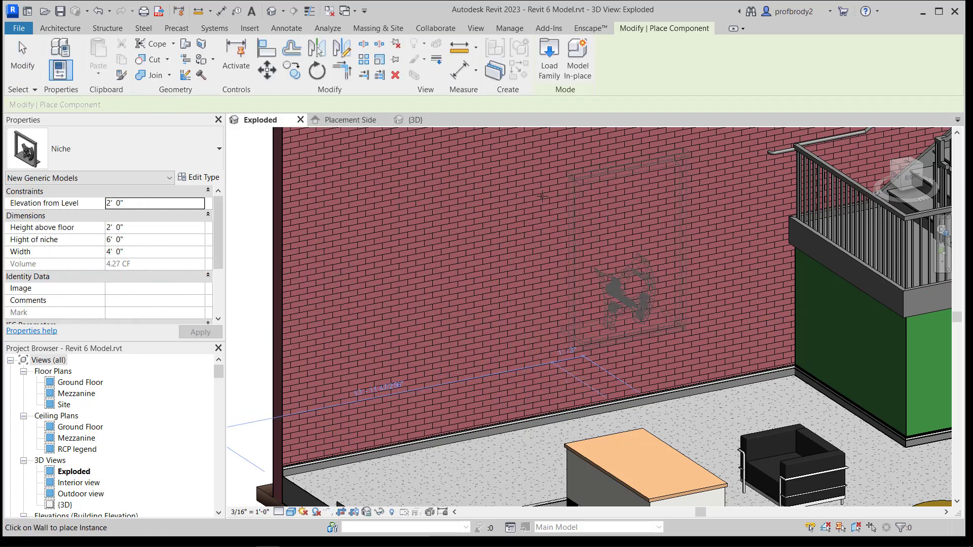
click(616, 208)
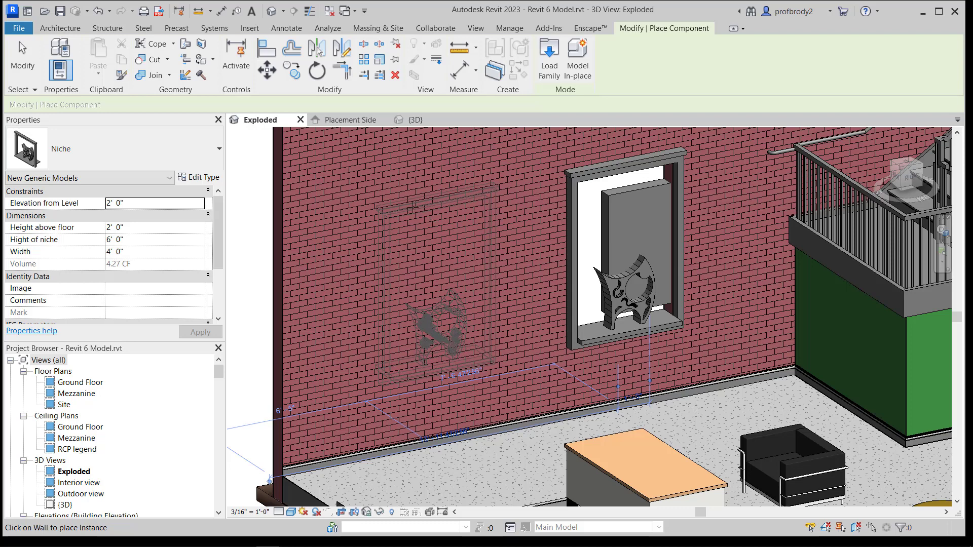
click(433, 222)
click(22, 60)
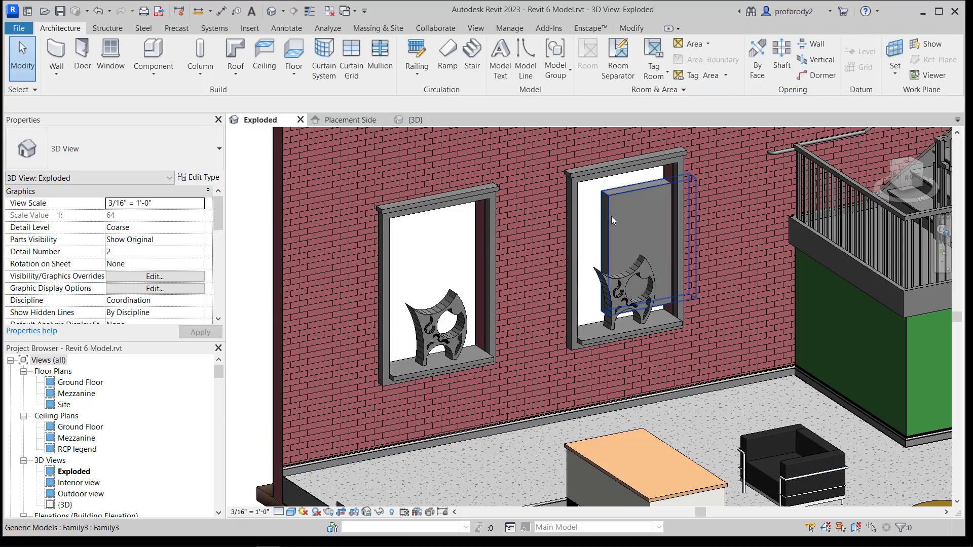
Delete the leftover grey box component standing in the opening of the niche nearer the stairs
click(577, 223)
key(Escape)
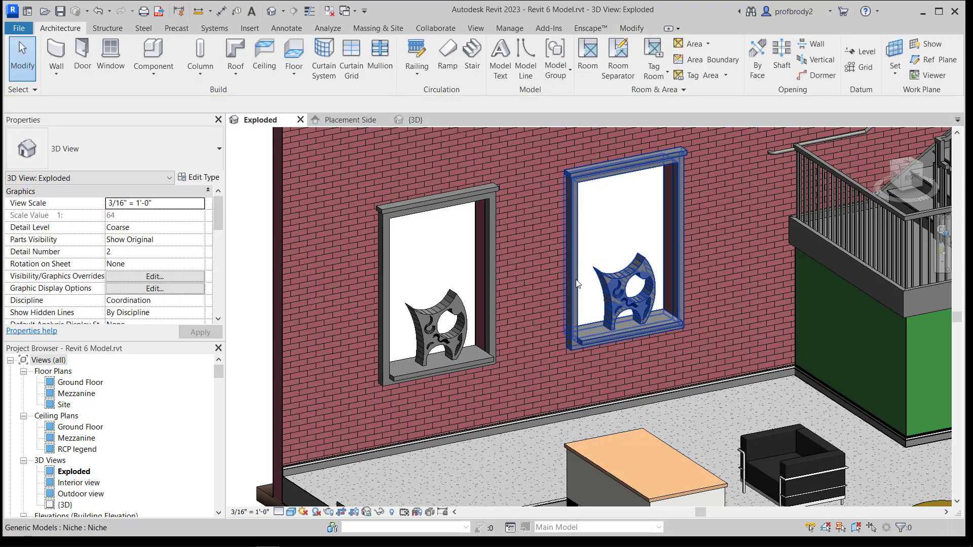
Switch the niche farther from the stairs to the Anvil type and set its niche height to 2'
click(462, 242)
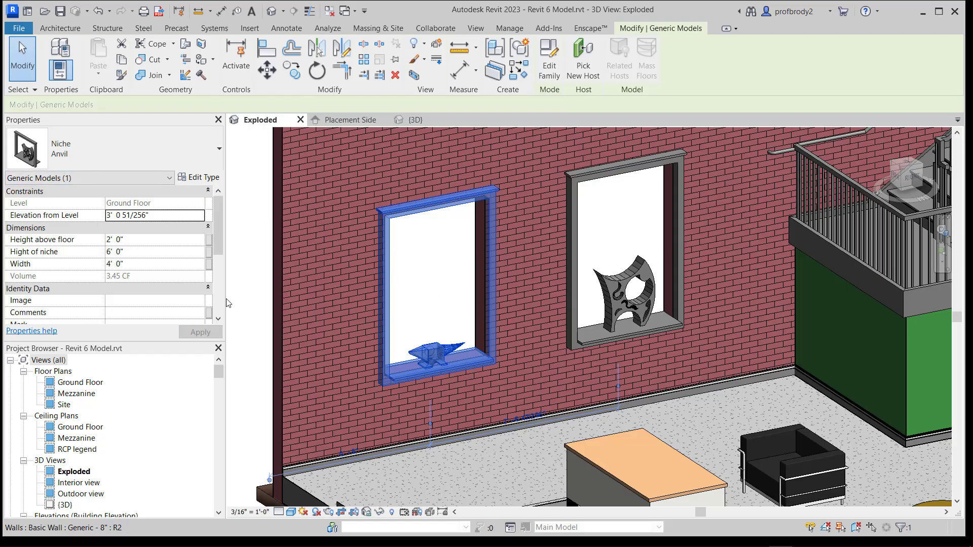
click(122, 252)
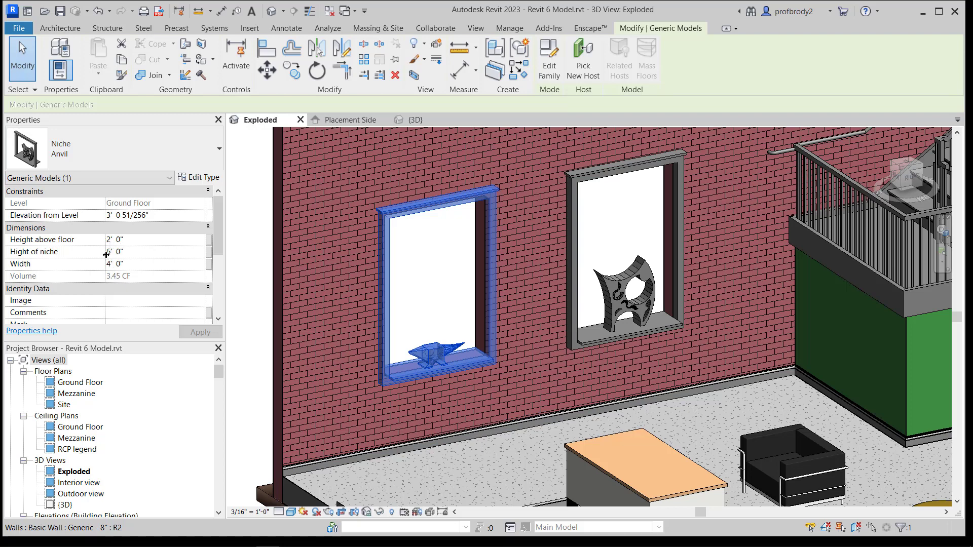
drag(111, 252, 106, 253)
text(2)
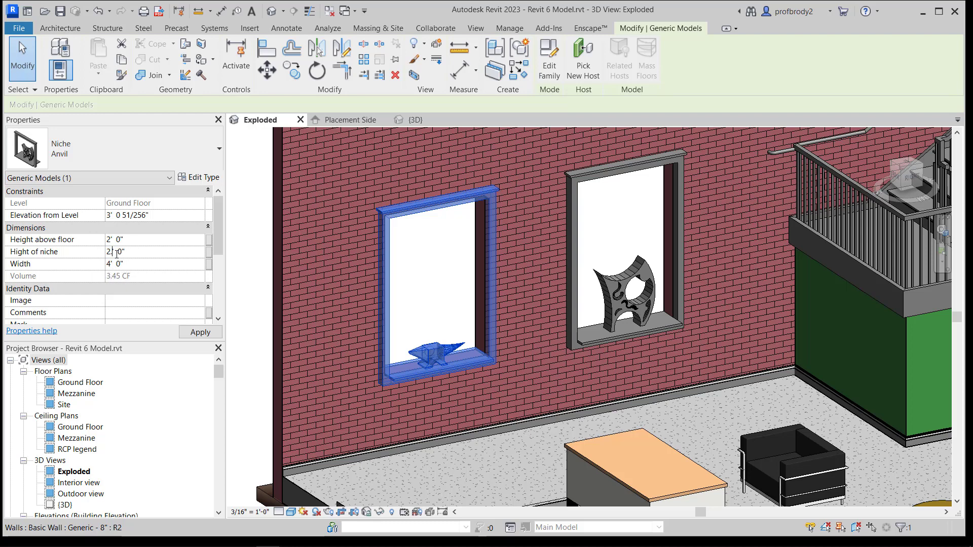
key(Return)
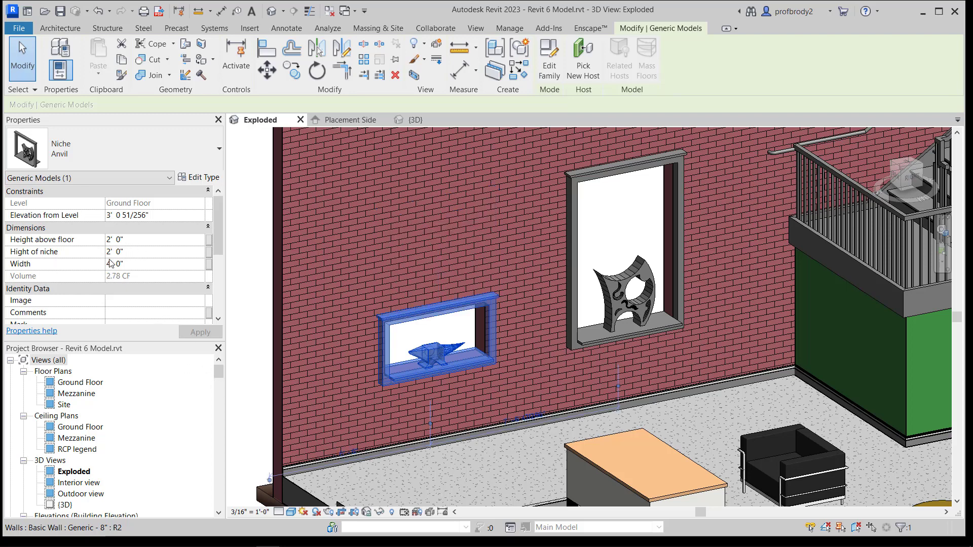
Set the Anvil niche's width to 3' and apply it
click(111, 265)
text(4)
click(206, 332)
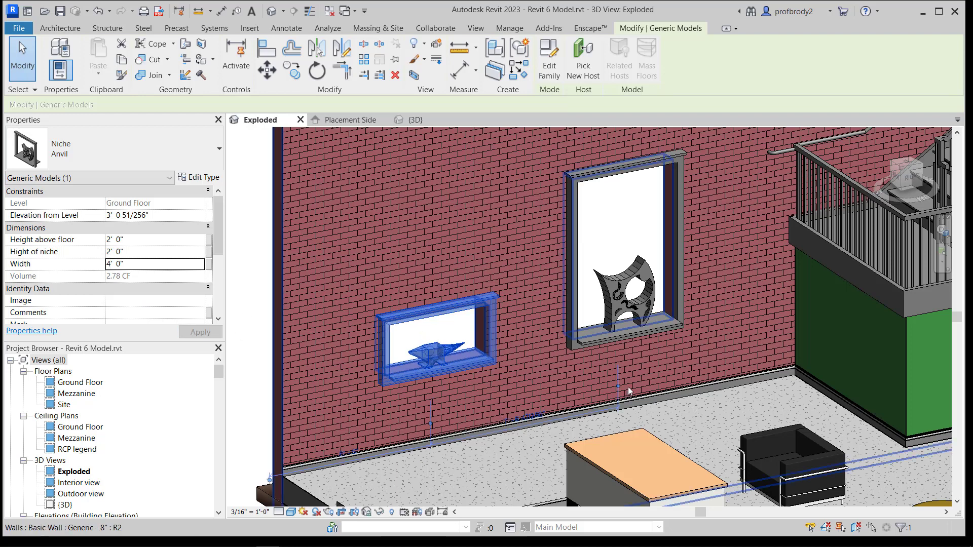
drag(111, 265, 104, 261)
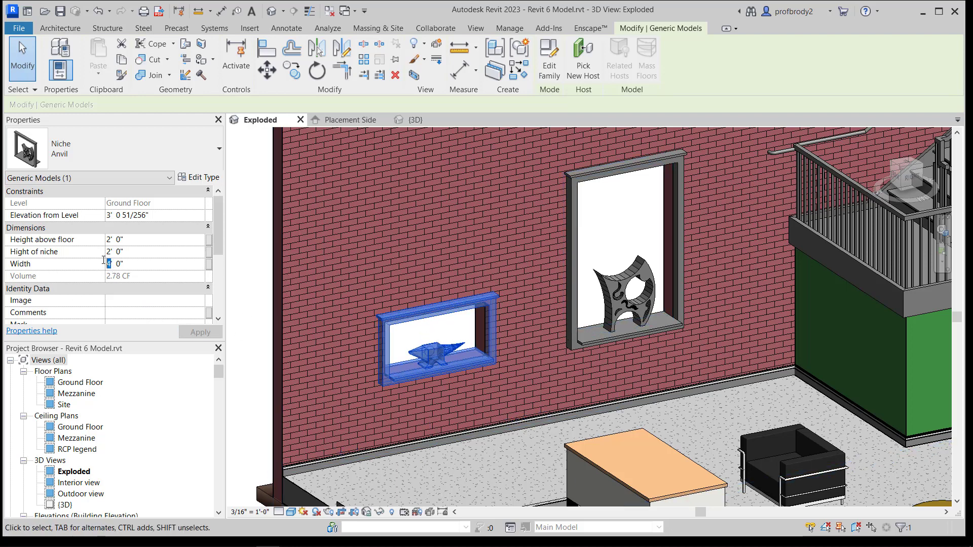
text(3)
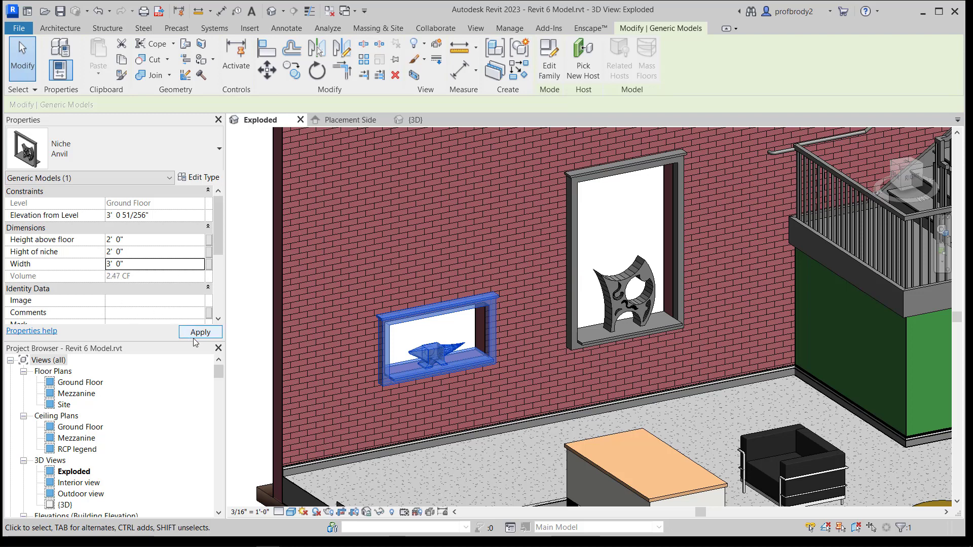
click(199, 332)
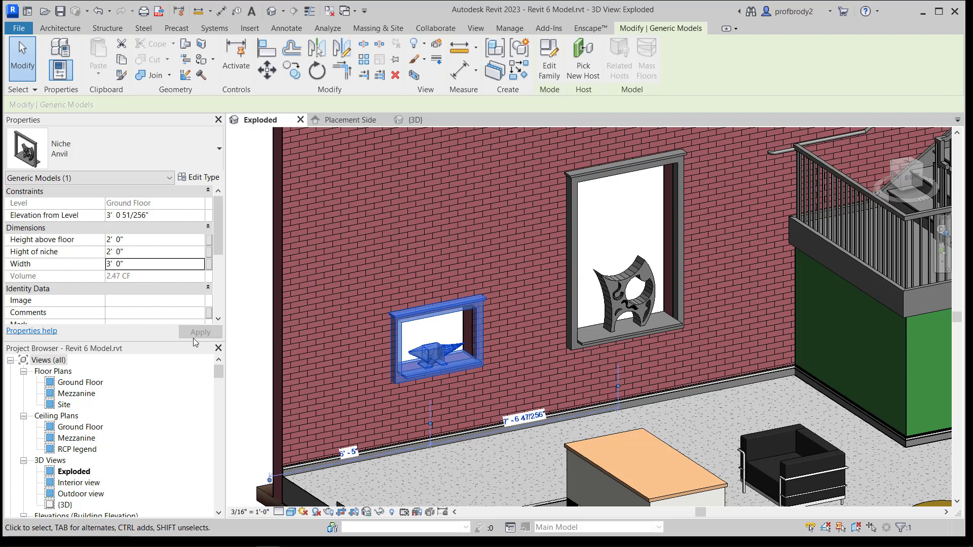
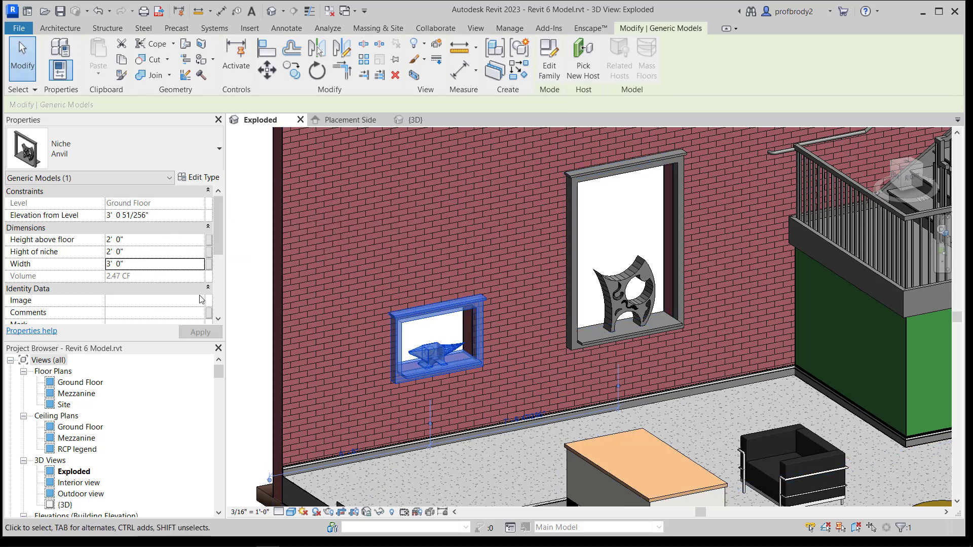
Set the Anvil niche type's shelf projection to 8" and apply the type change to the selected niche
click(199, 179)
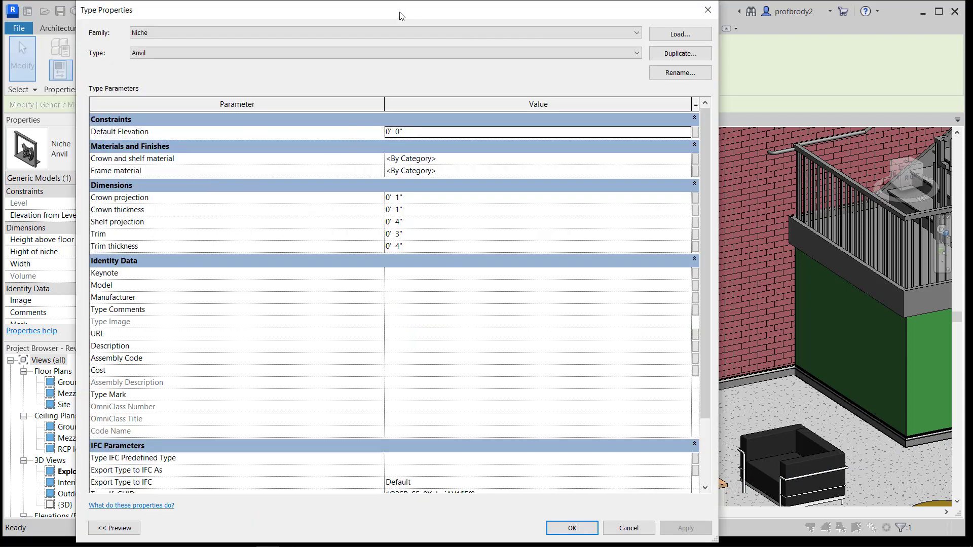
drag(400, 15, 640, 18)
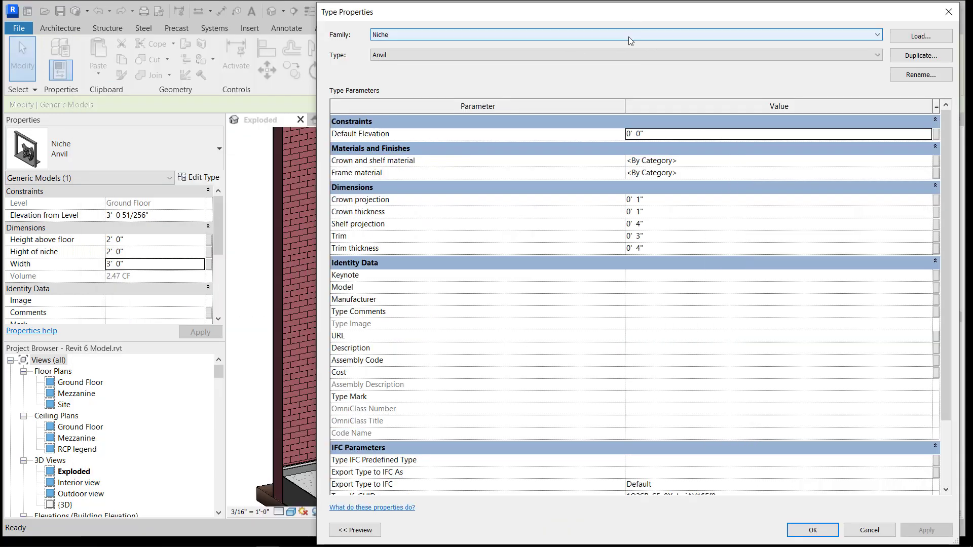
drag(318, 284, 512, 298)
click(748, 213)
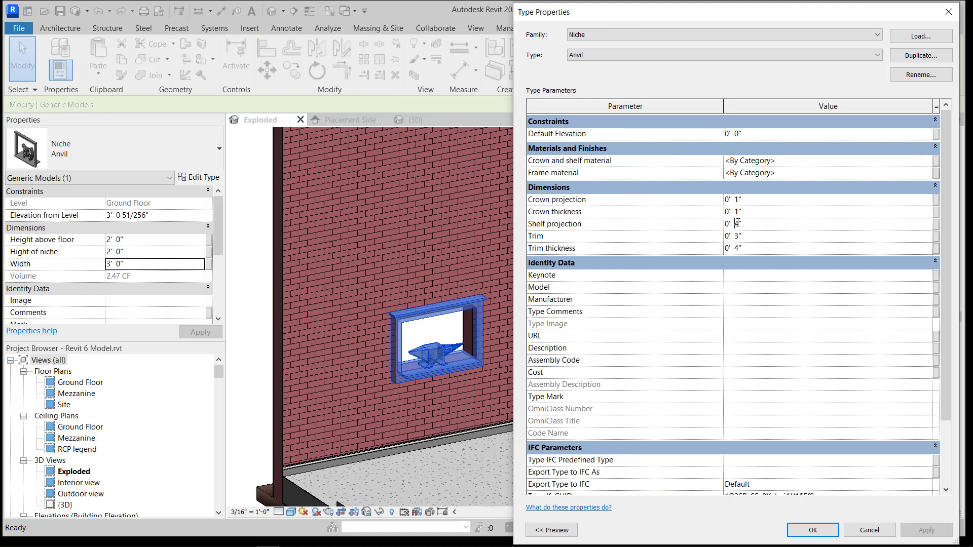
double_click(738, 224)
text(8)
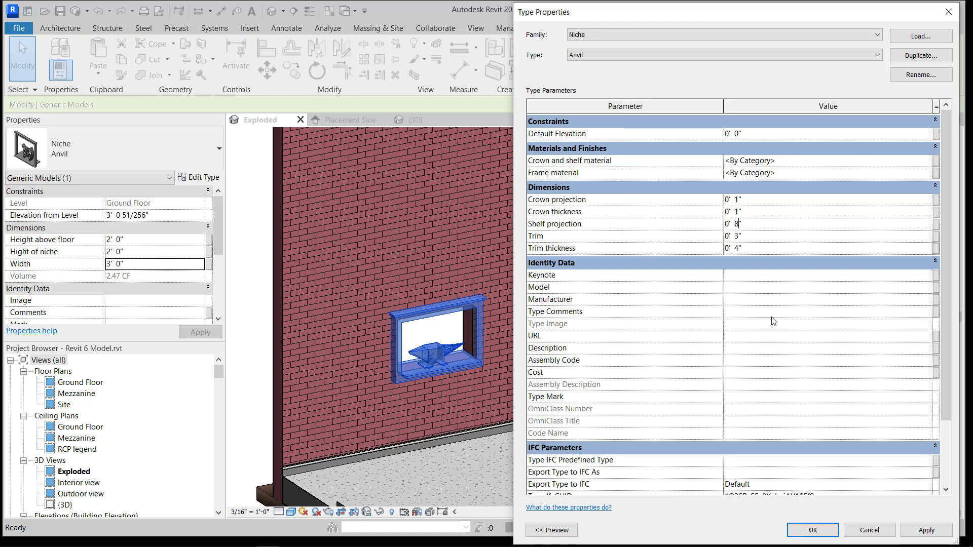
click(925, 530)
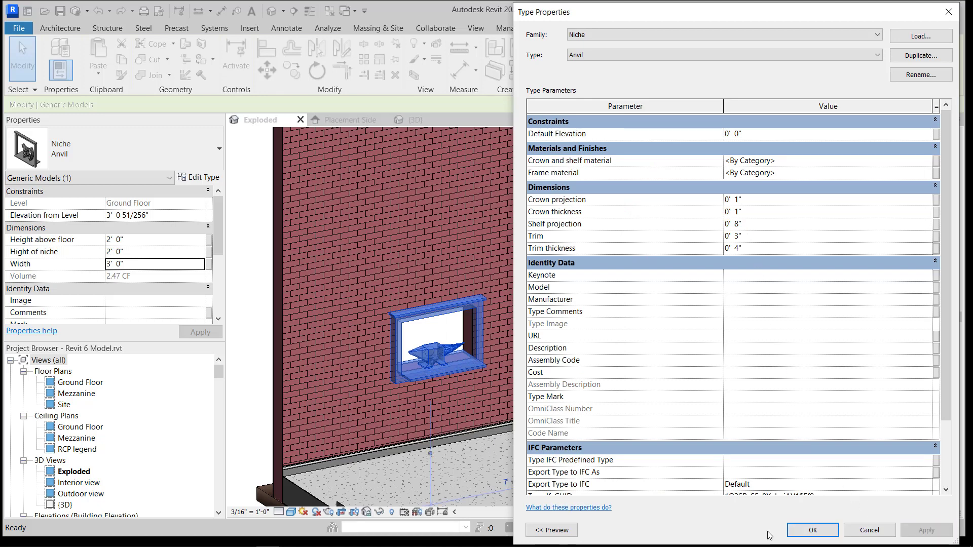
click(809, 530)
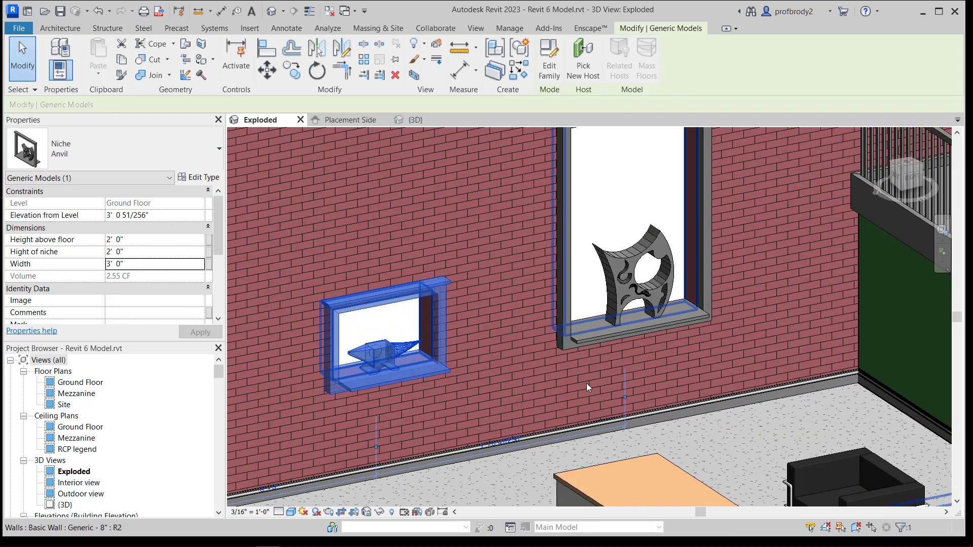
scroll(455, 405, up, 1)
scroll(455, 406, down, 1)
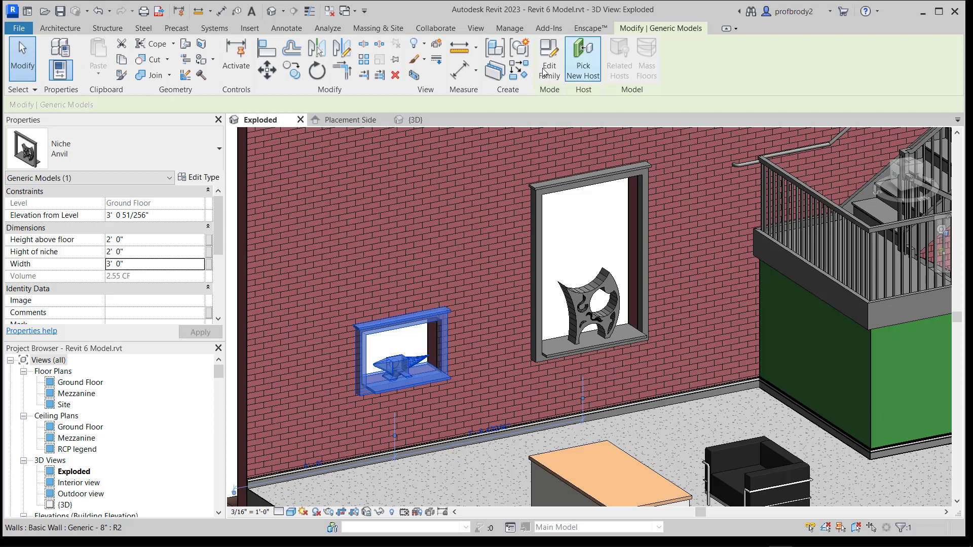
Return to the niche family and check its family category and parameter settings
click(347, 119)
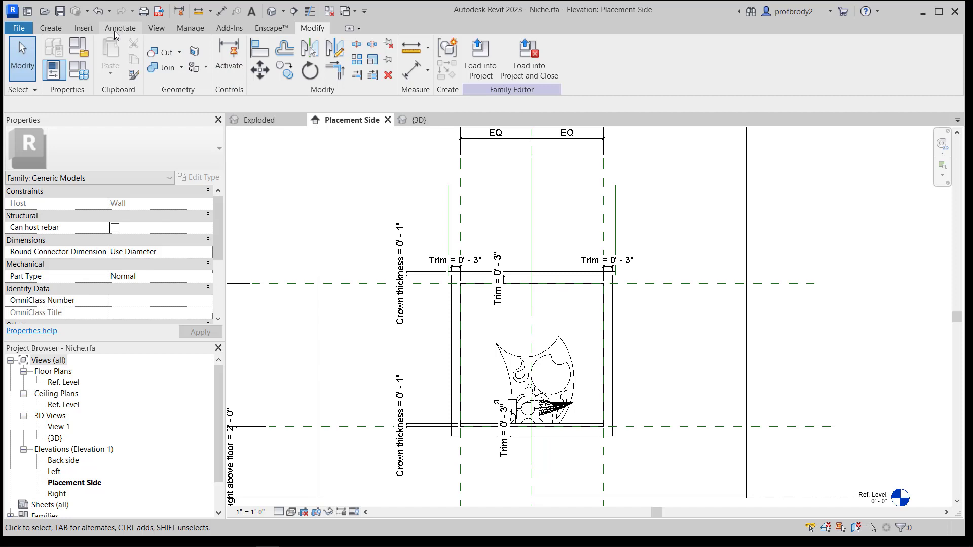
click(79, 49)
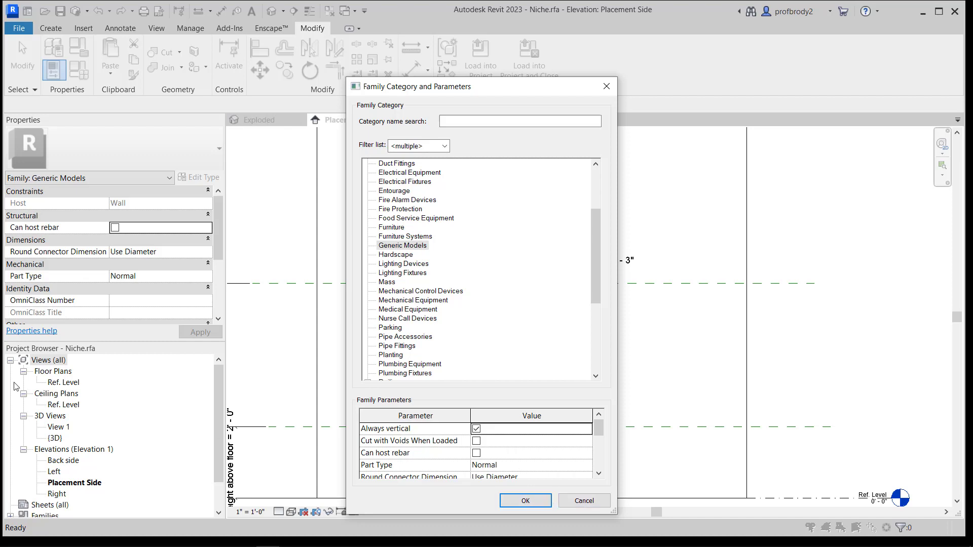
key(Return)
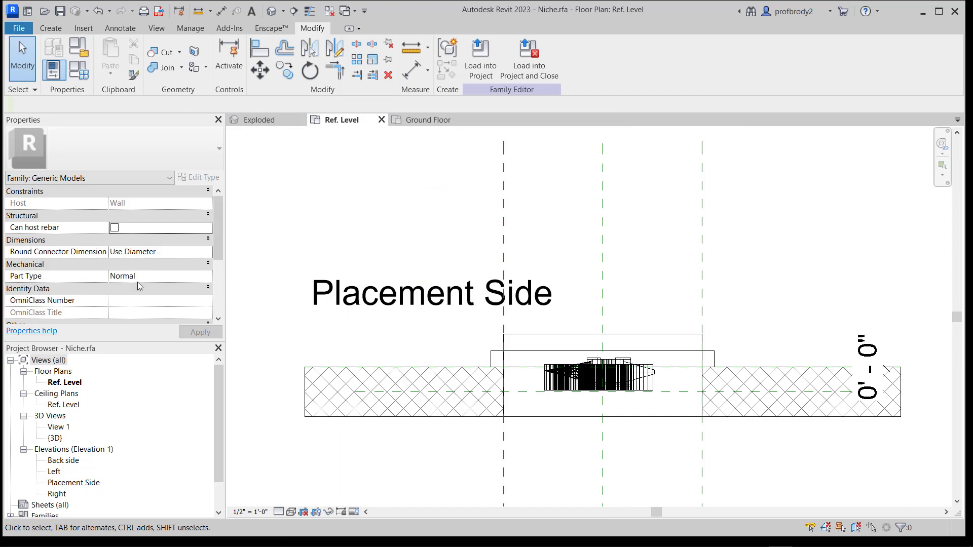
In the family's Ref. Level plan, sketch a 4'-0" wide rectangular filled region boundary from the frame's front edge to the wall's back face
click(120, 29)
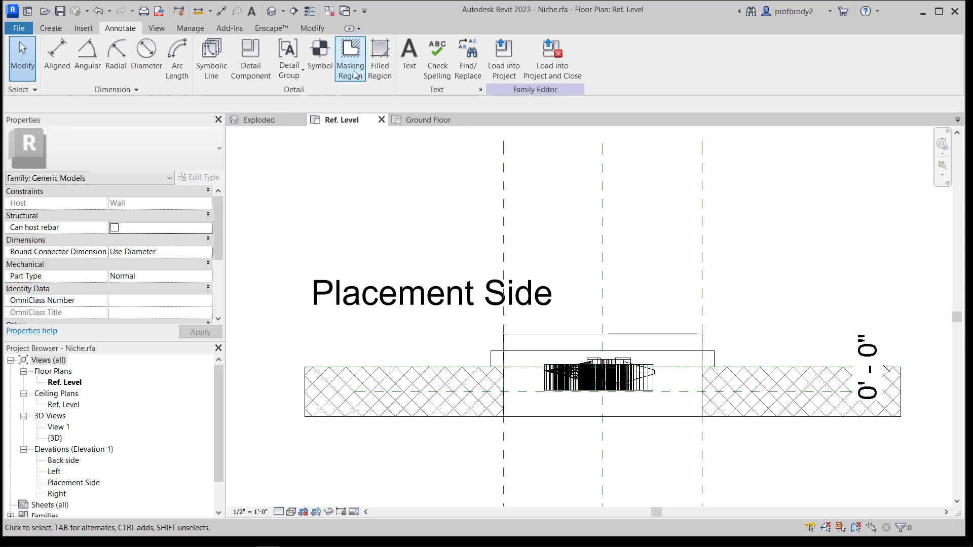
click(380, 69)
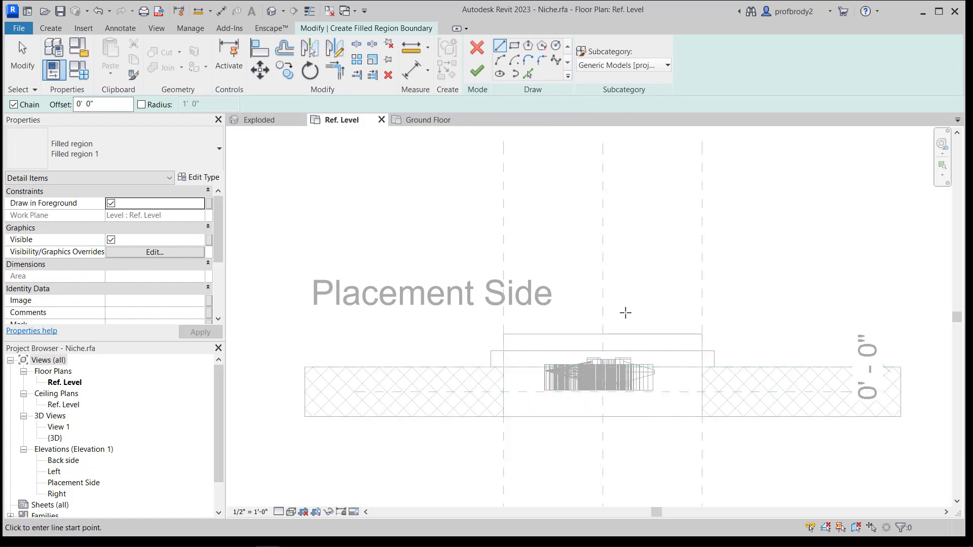
click(514, 46)
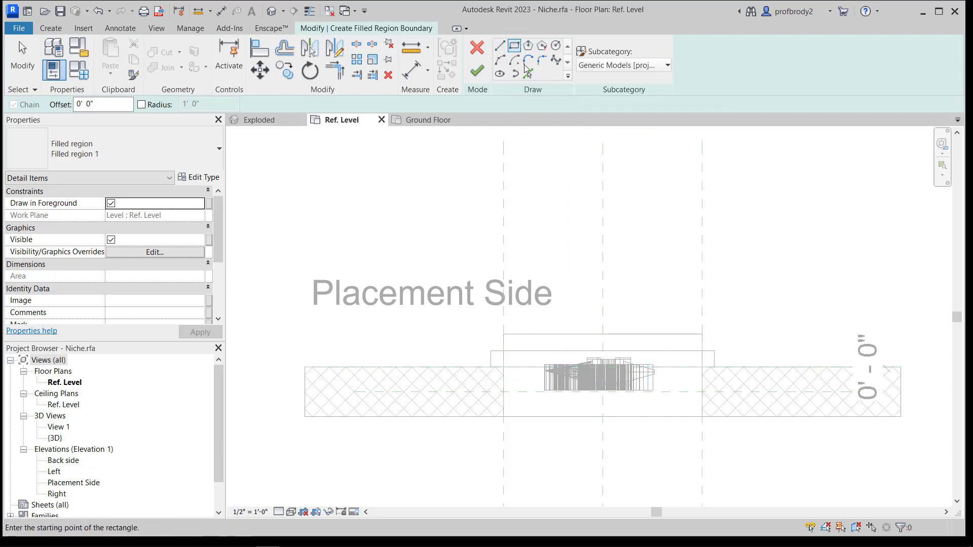
click(504, 351)
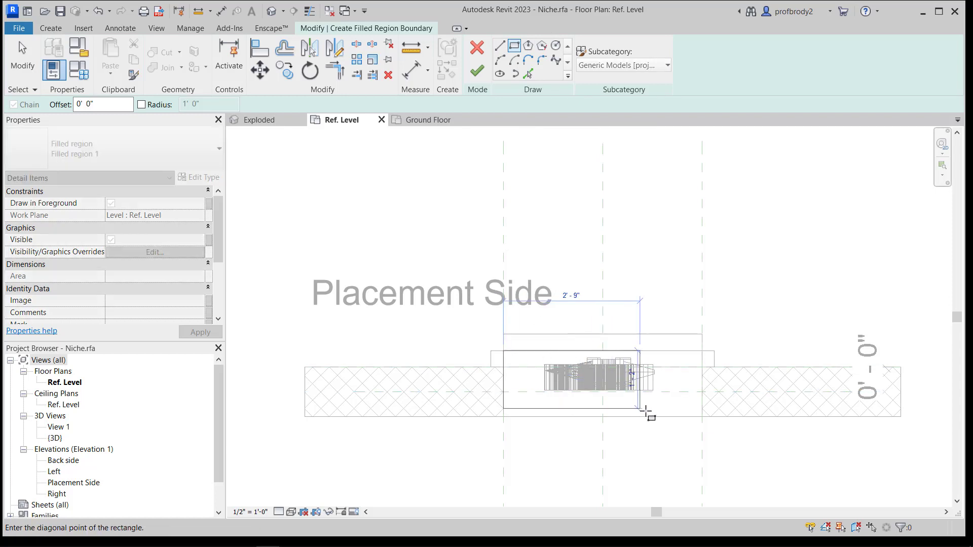
click(702, 417)
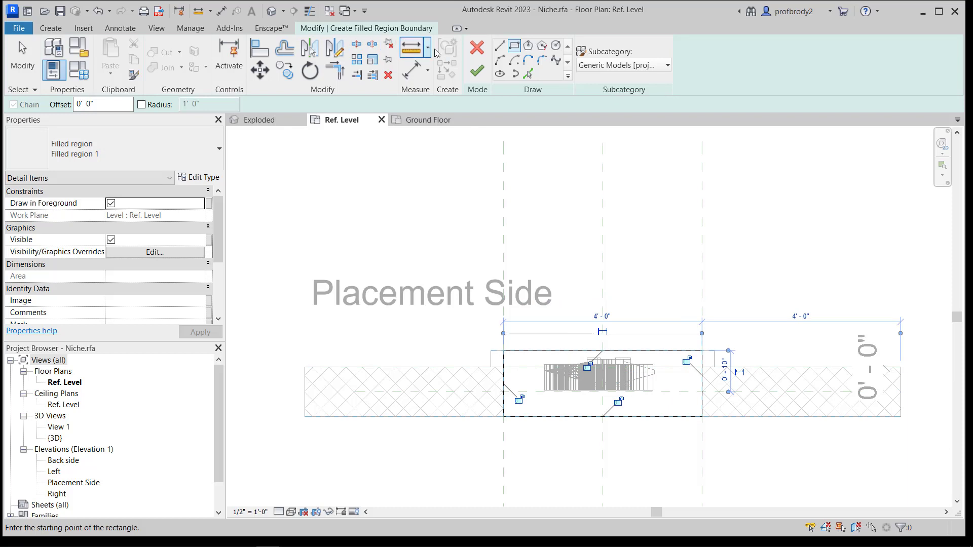
Assign the Generic Models [cut] subcategory to all four boundary lines of the filled region
click(614, 66)
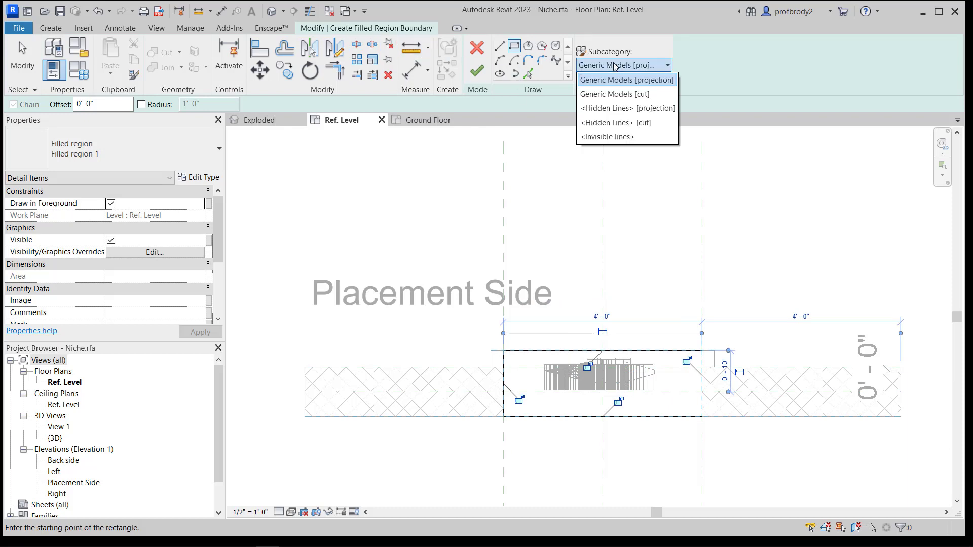
click(615, 94)
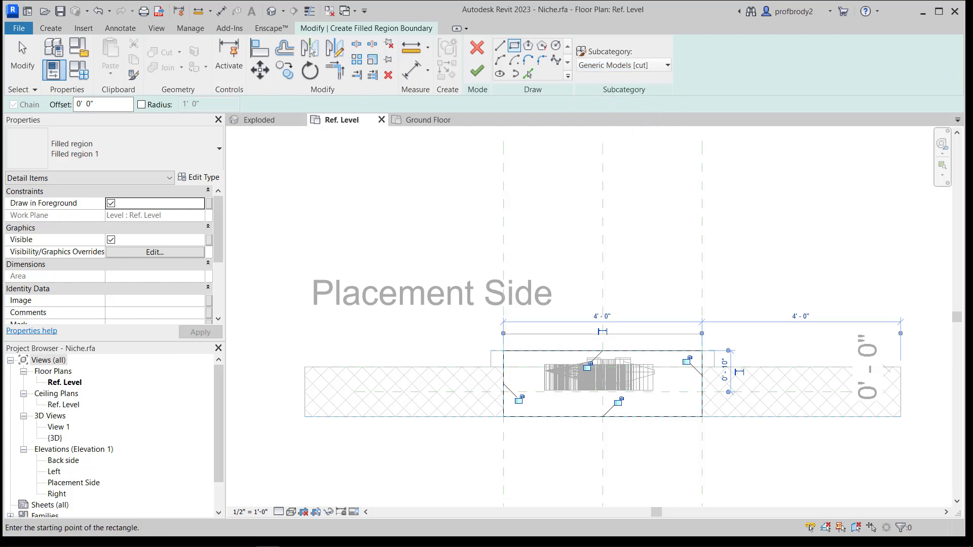
key(Escape)
key(Escape)
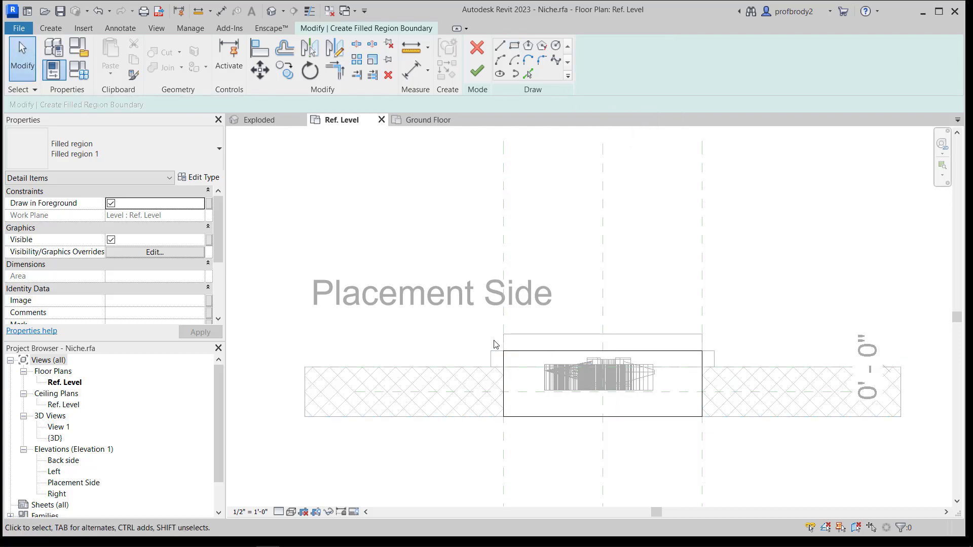
mouse_move(494, 340)
mouse_down()
mouse_move(699, 428)
mouse_move(706, 420)
mouse_up()
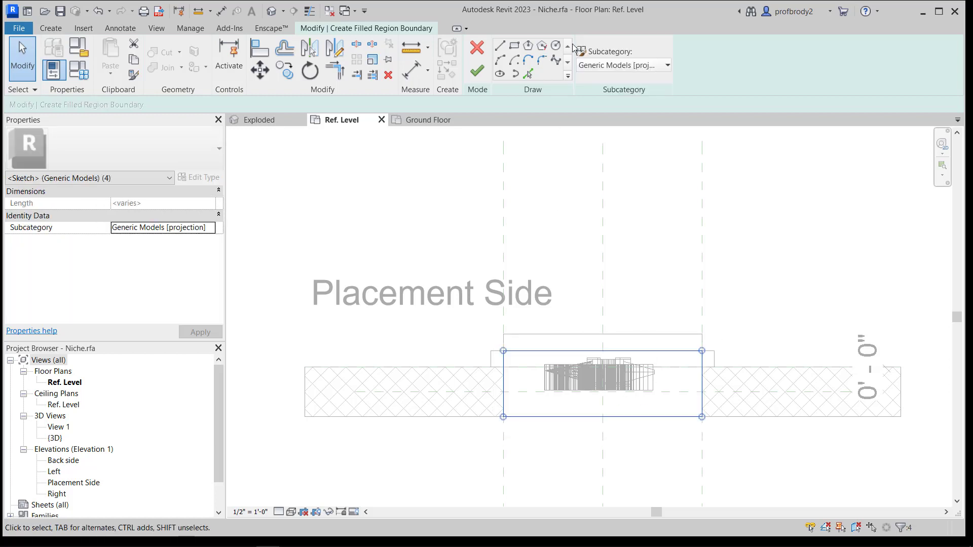
click(622, 65)
click(628, 94)
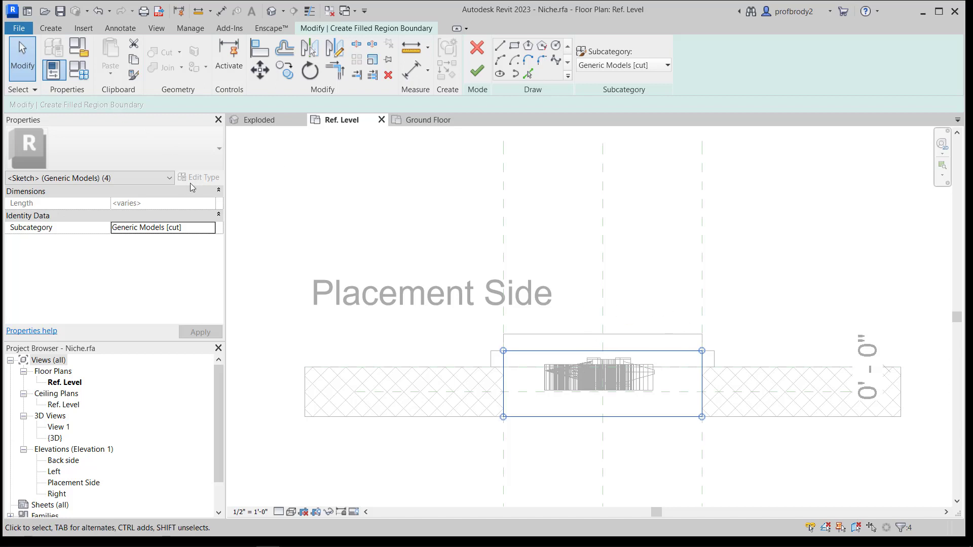
key(Escape)
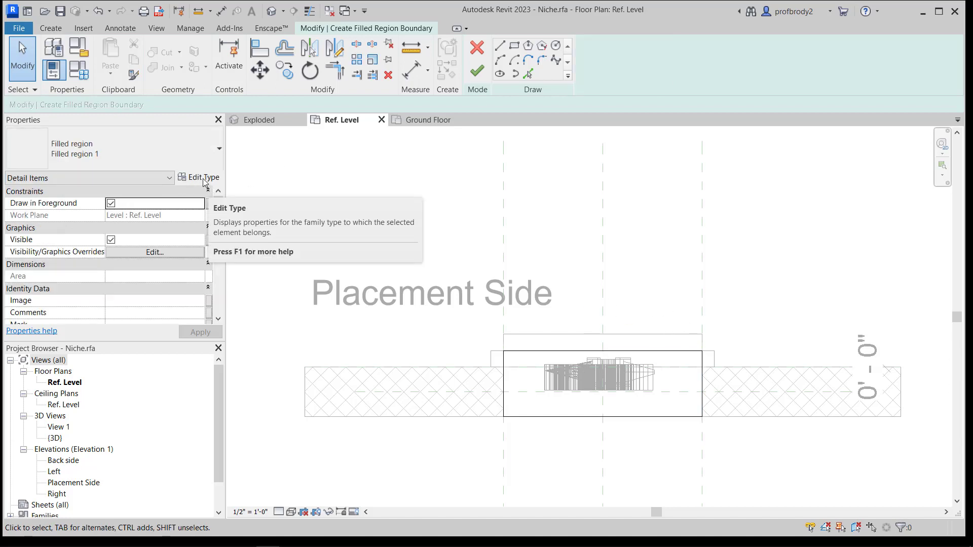
Change the foreground fill pattern of the Filled region 1 type to the solid fill drafting pattern
click(202, 178)
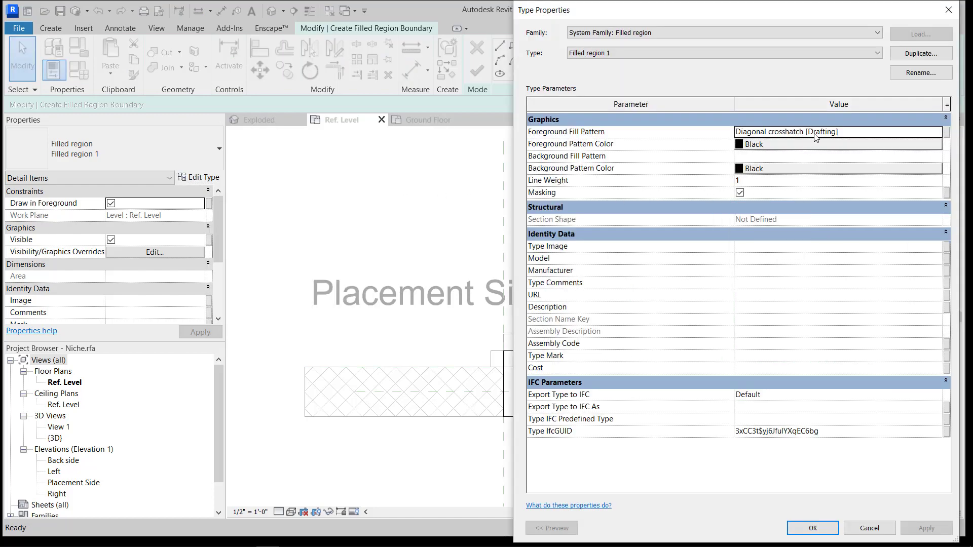
click(804, 132)
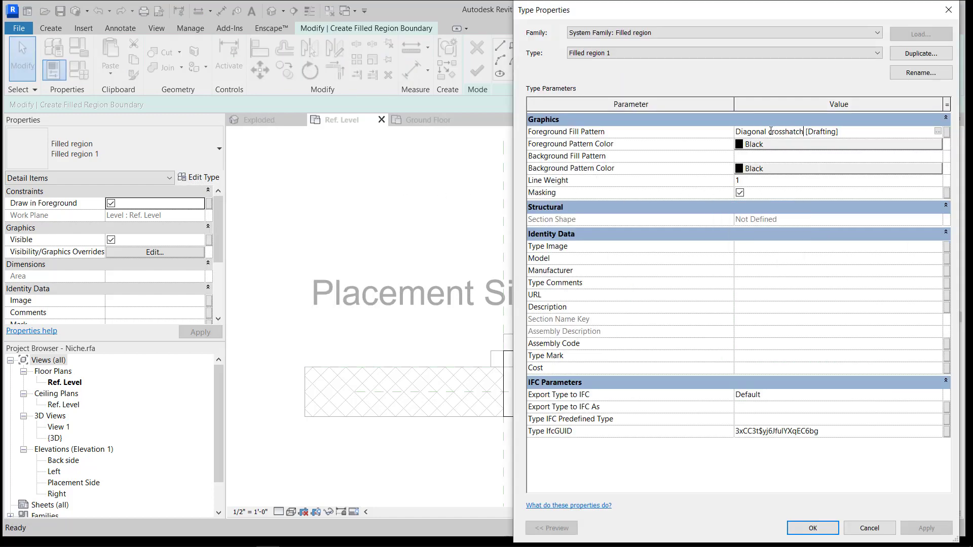
click(938, 132)
click(777, 256)
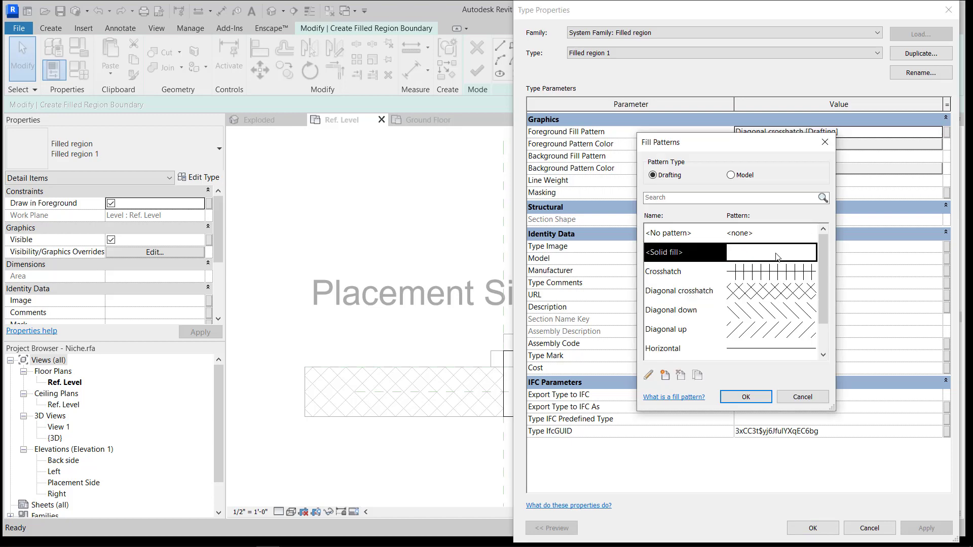
click(755, 398)
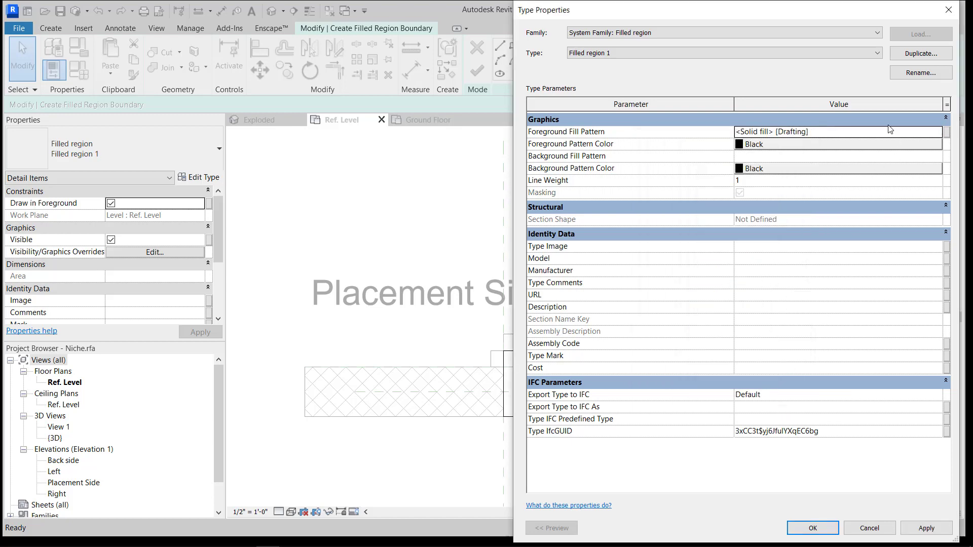
Set the filled region type's foreground pattern color to RGB 192-192-192 and finish the region sketch
click(865, 147)
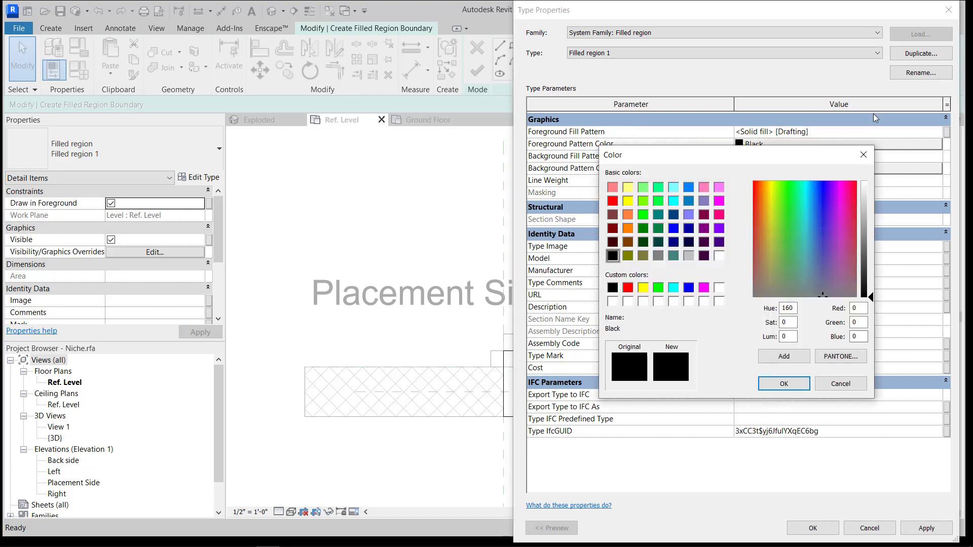
click(689, 255)
click(784, 384)
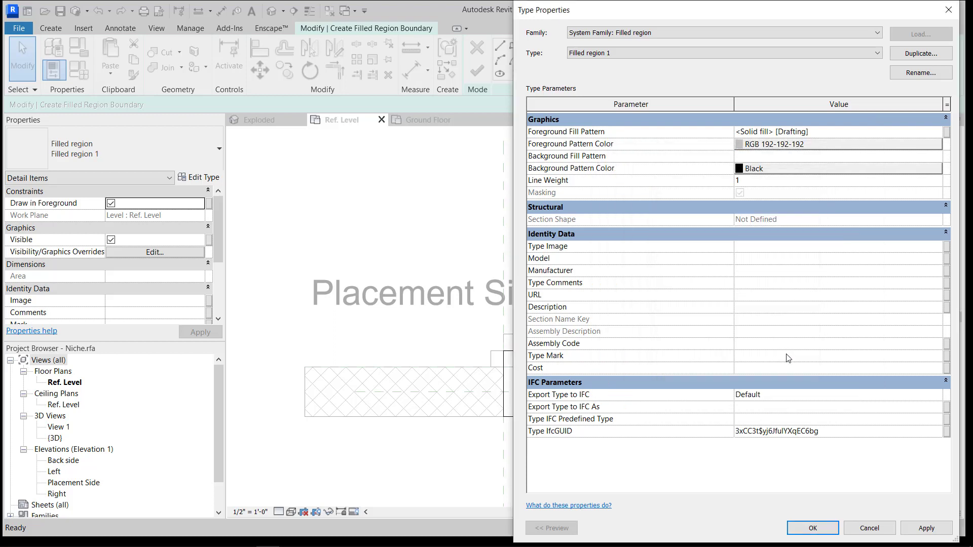
click(923, 528)
click(803, 530)
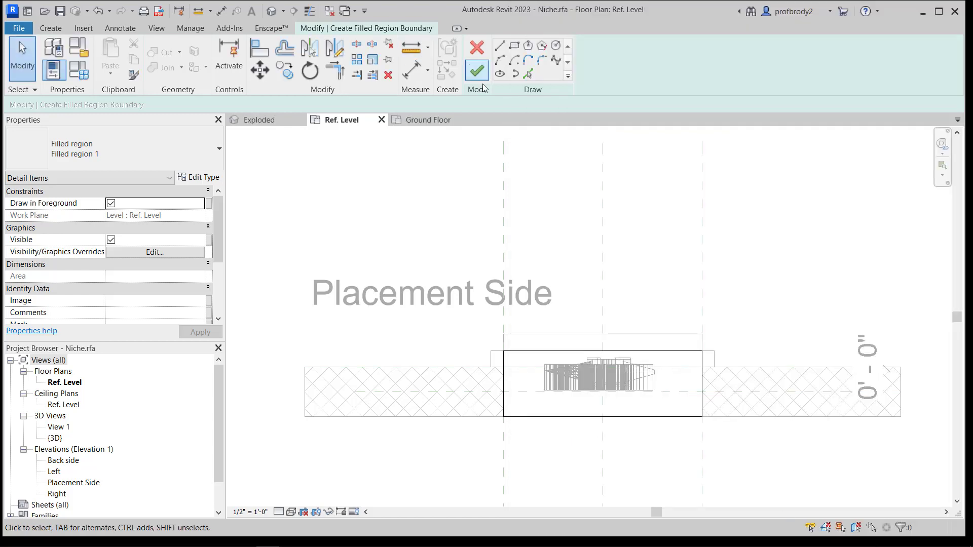
click(477, 70)
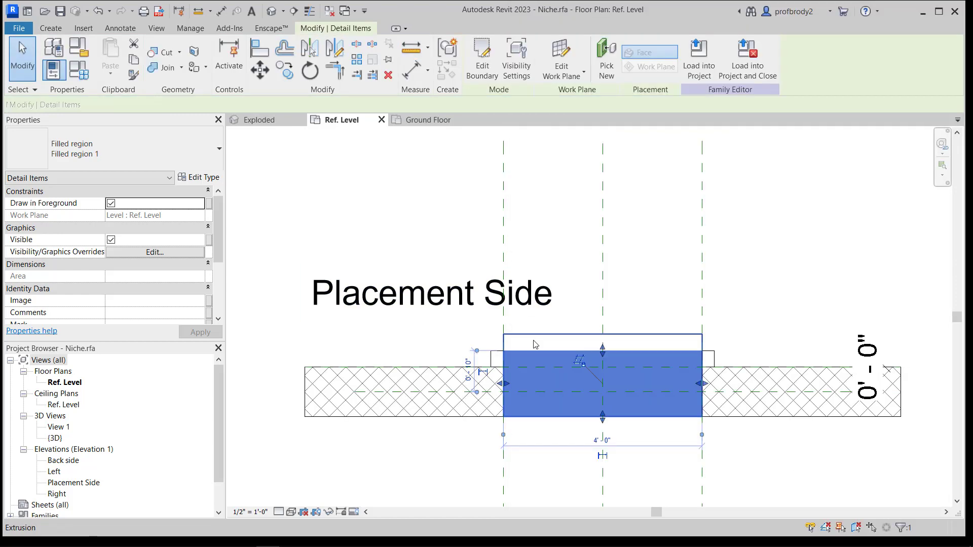
click(430, 341)
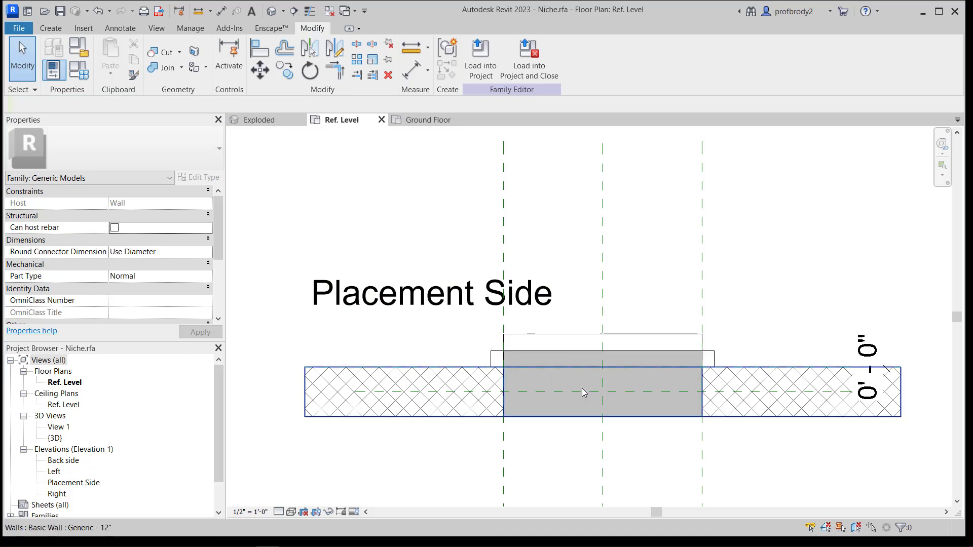
Restrict the filled region's visibility to the Coarse detail level by turning off Medium and Fine
click(501, 369)
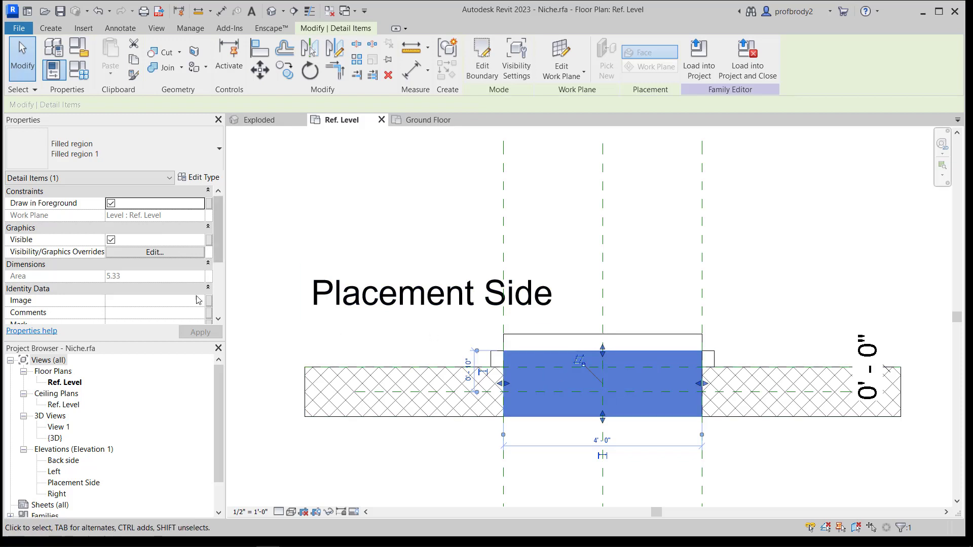
click(168, 251)
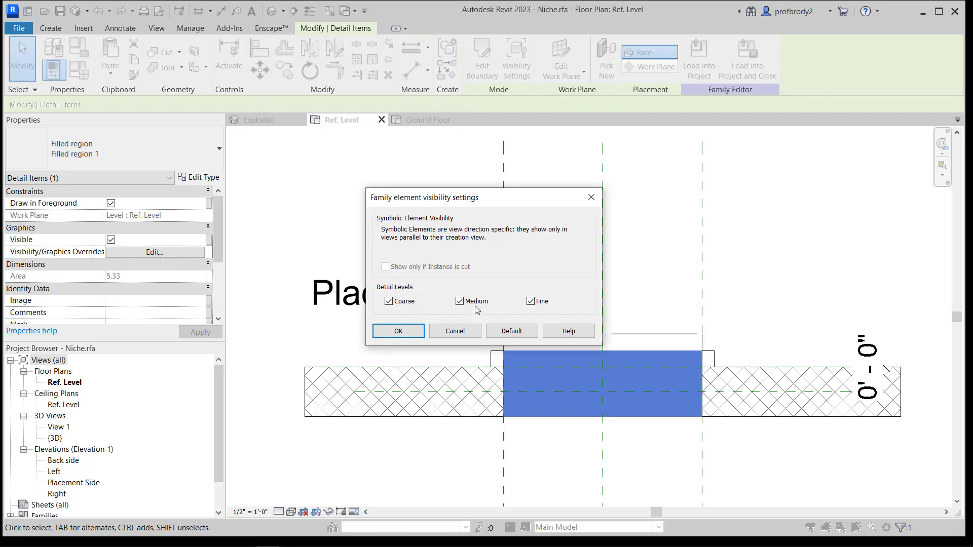
click(460, 301)
click(530, 301)
click(385, 330)
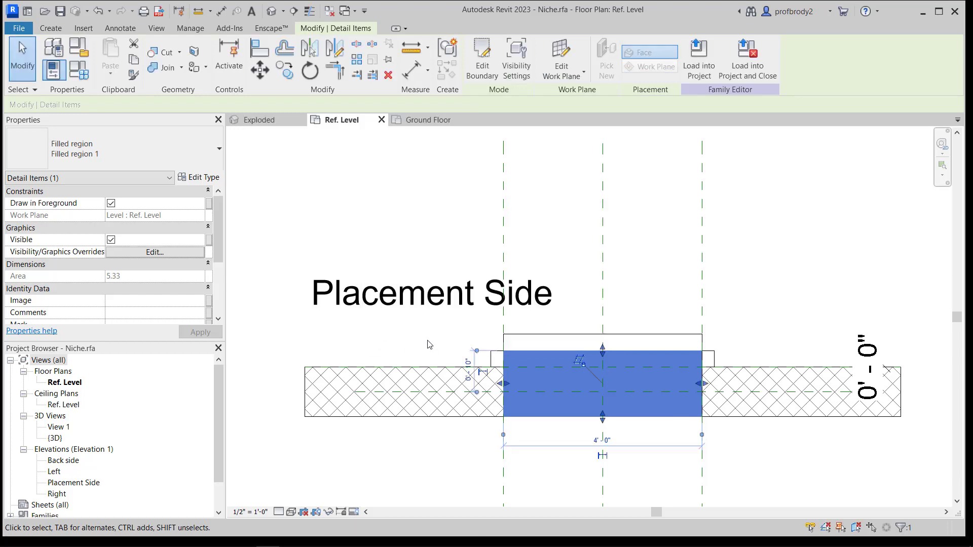
Load the updated niche family into the Revit 6 Model project, overwriting the existing version
click(428, 344)
click(481, 58)
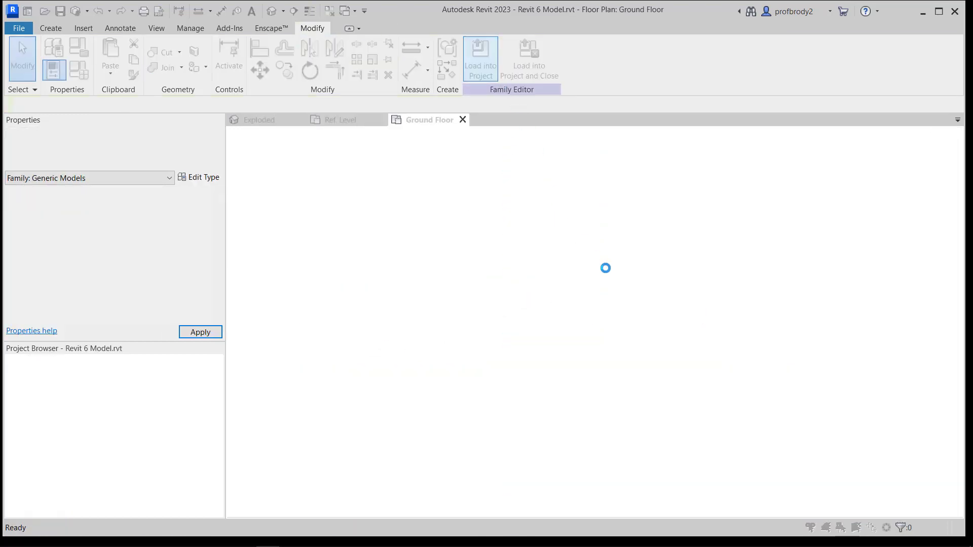
click(486, 284)
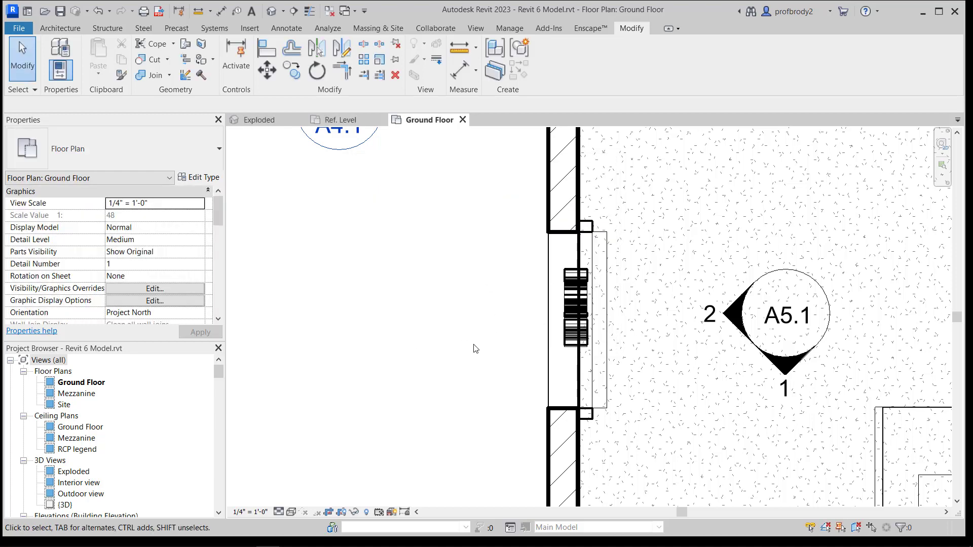
click(338, 120)
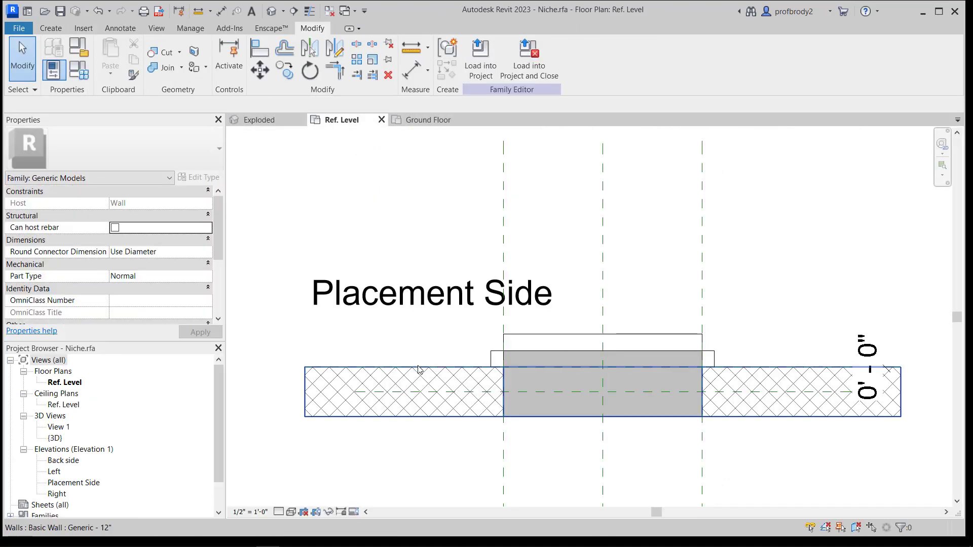
click(421, 120)
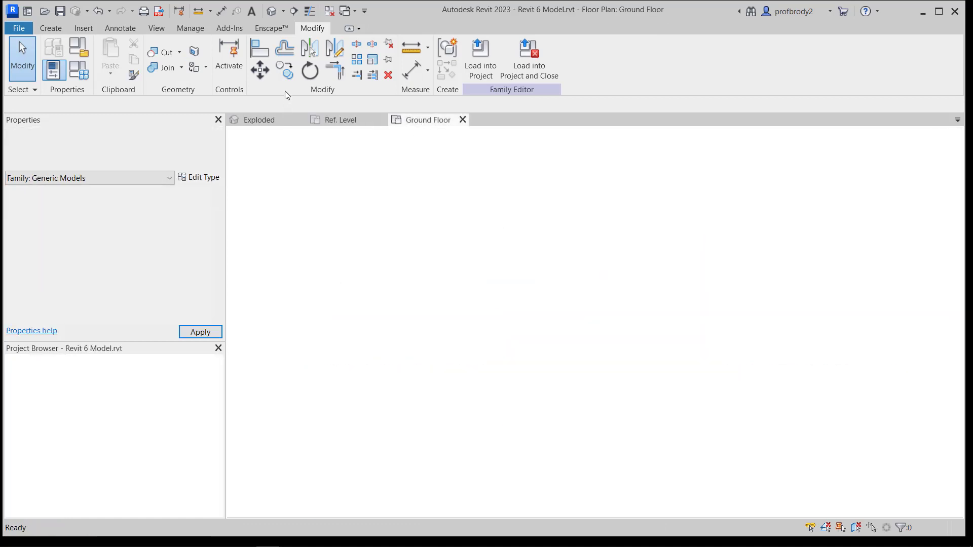
click(257, 120)
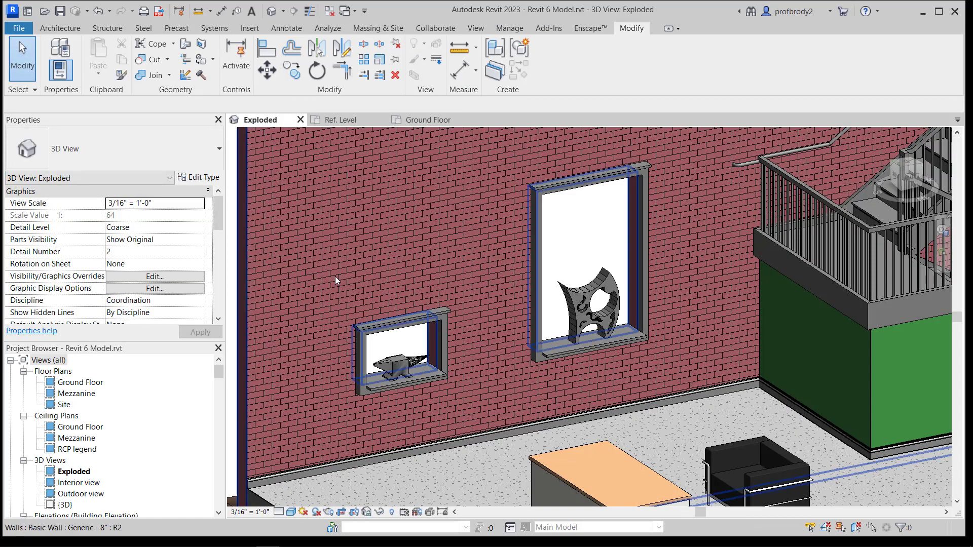
click(430, 120)
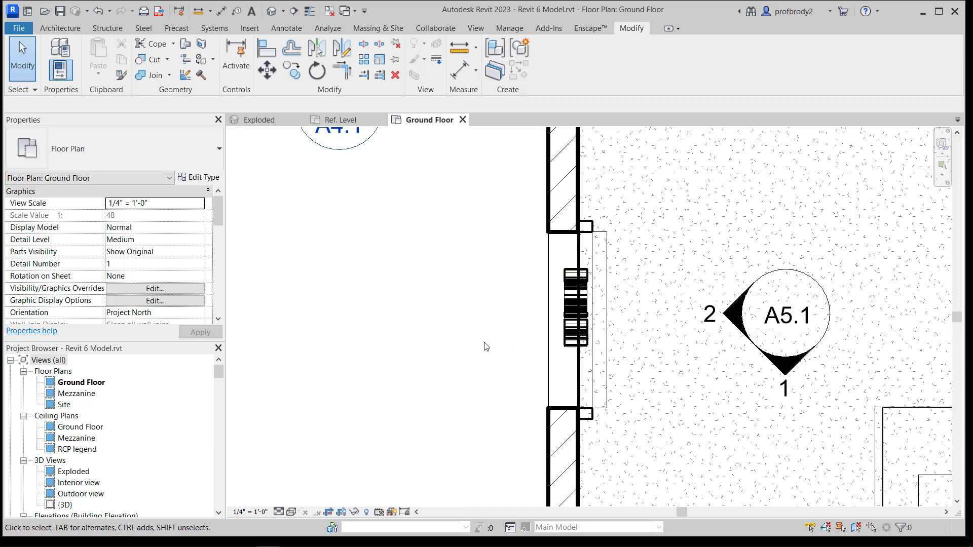
Switch the Ground Floor plan to the Hidden Line visual style and the Coarse detail level
click(291, 512)
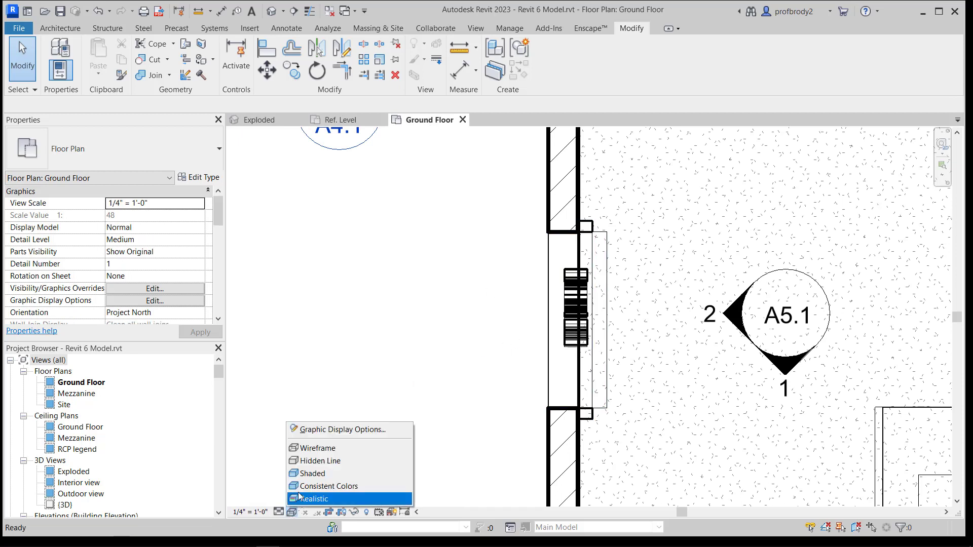
click(295, 461)
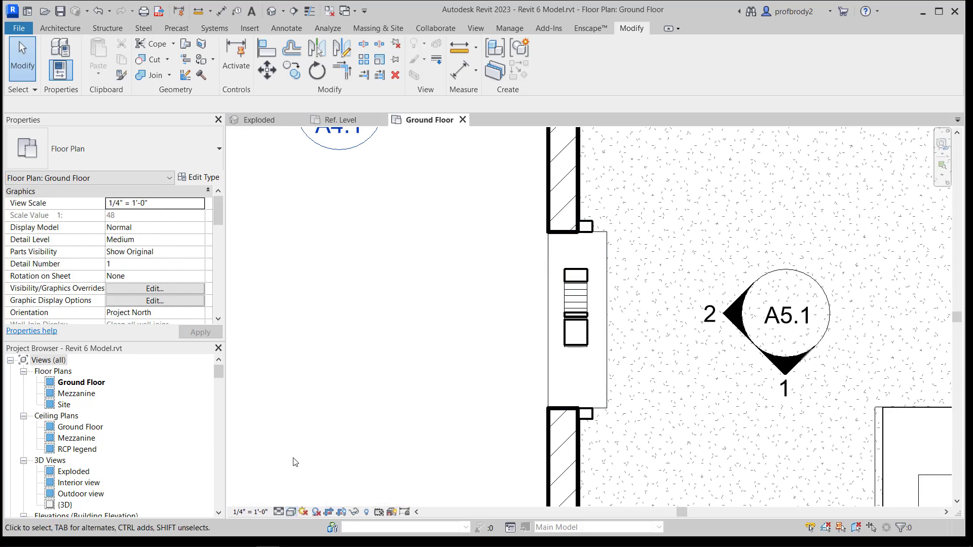
click(280, 512)
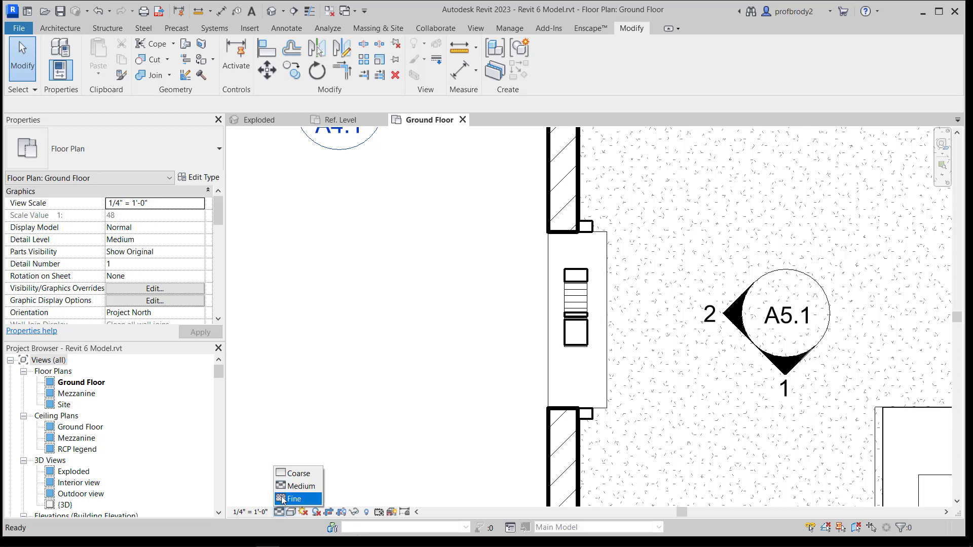
click(297, 474)
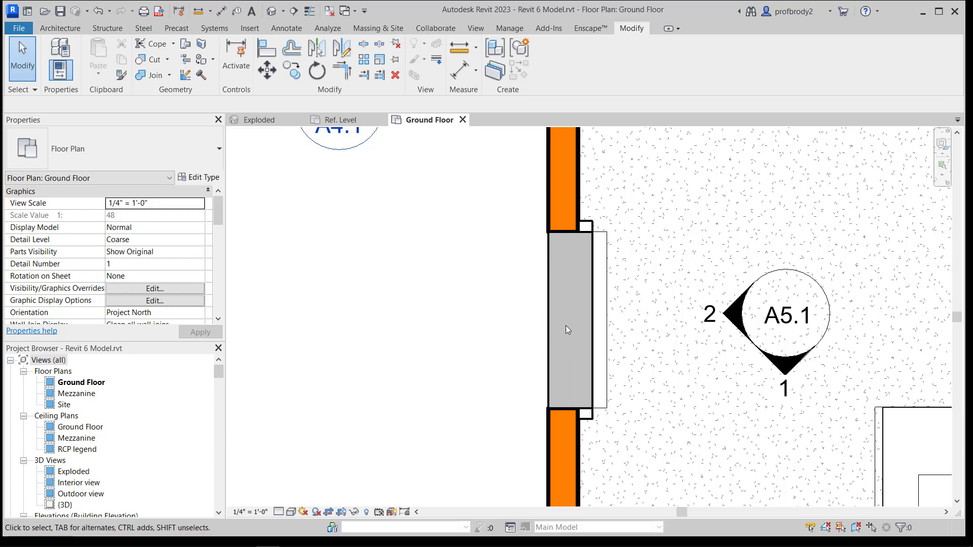
scroll(506, 289, up, 3)
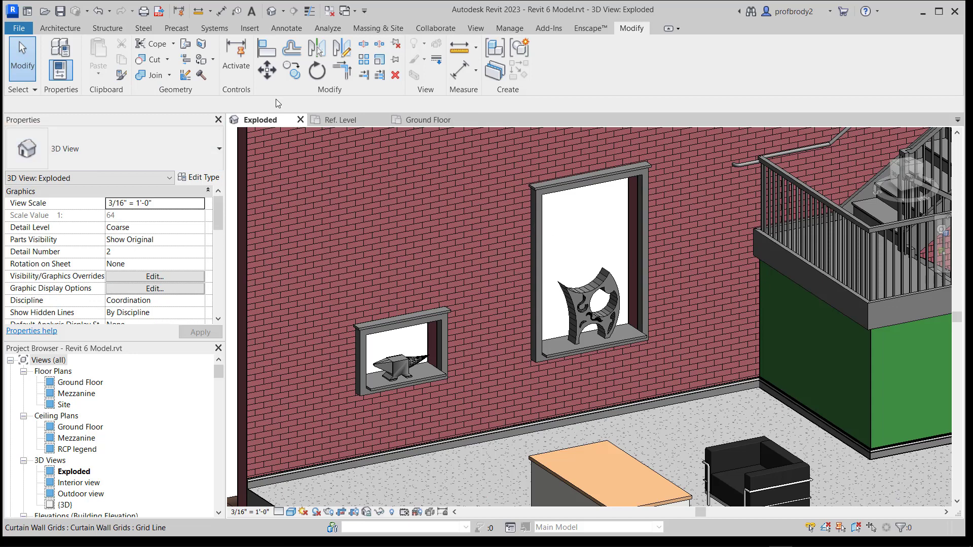
Review the type properties of the Anvil niche from the Exploded 3D view, including its material and dimension parameters
click(444, 323)
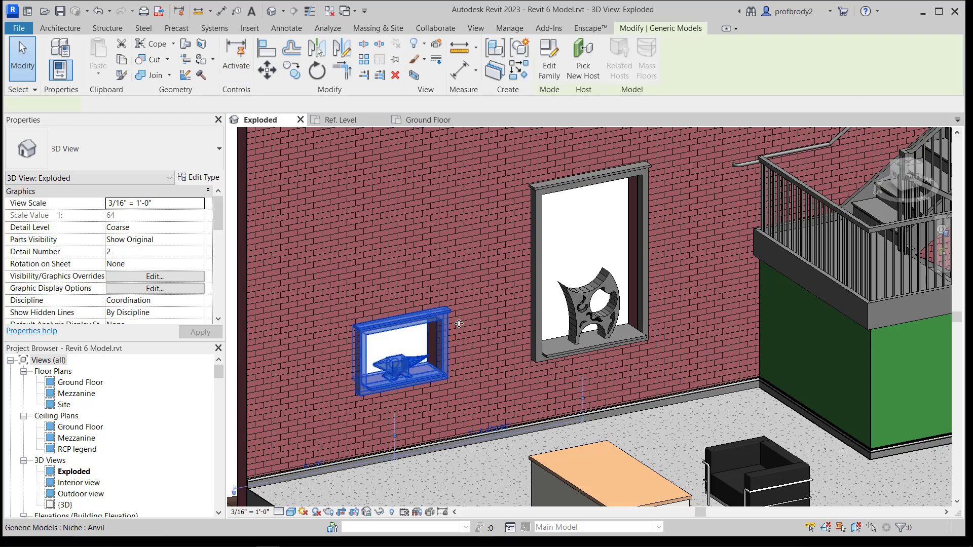
click(197, 179)
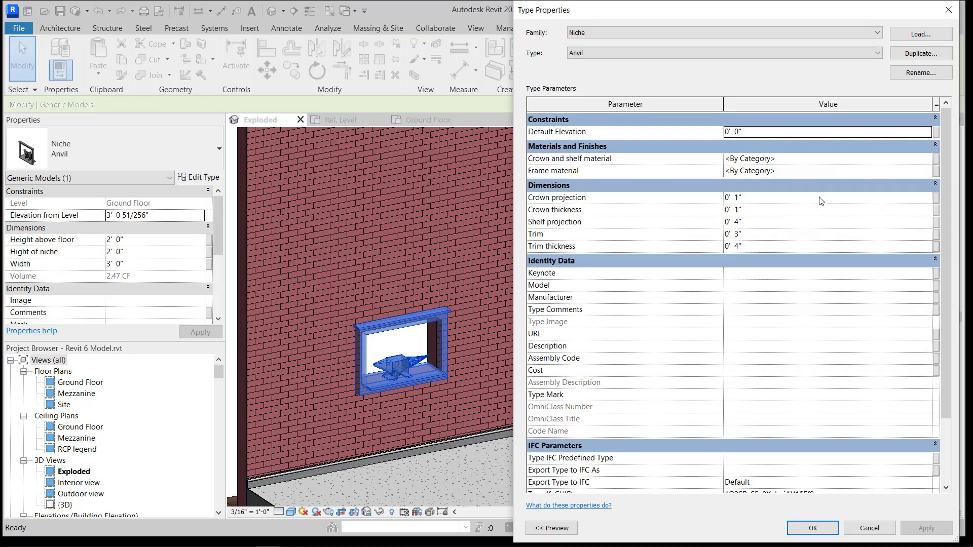
click(948, 9)
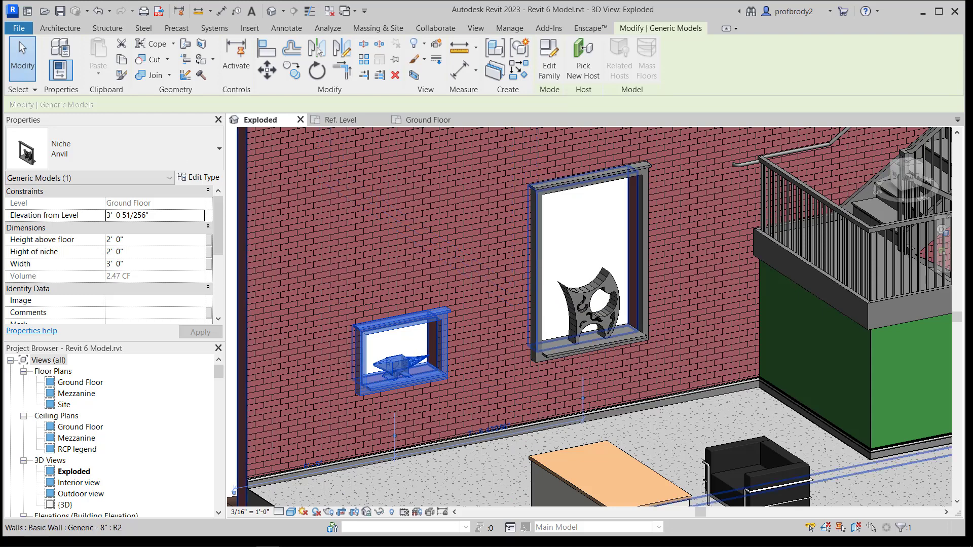
Open the project's Object Styles on the imported object categories, keeping the dialog clear of the tall niche
click(510, 29)
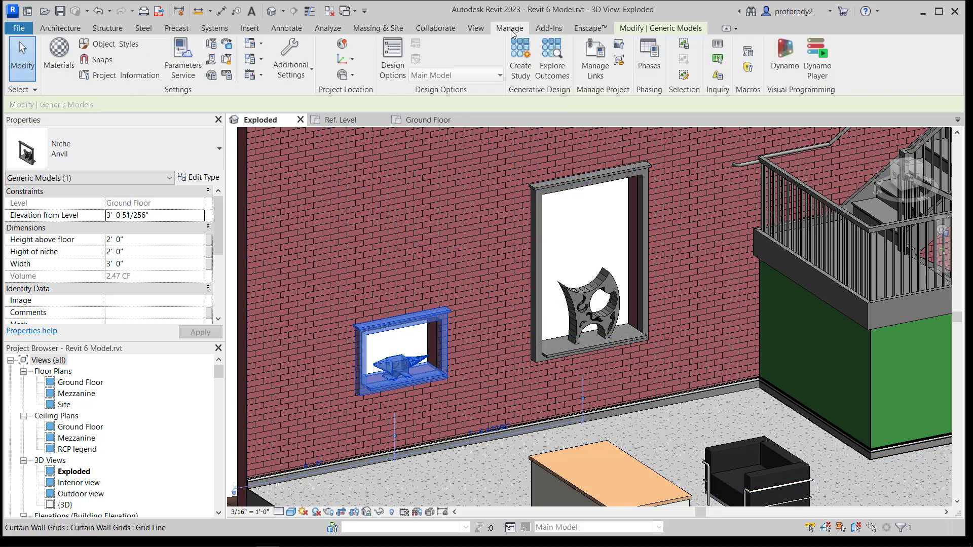
click(115, 46)
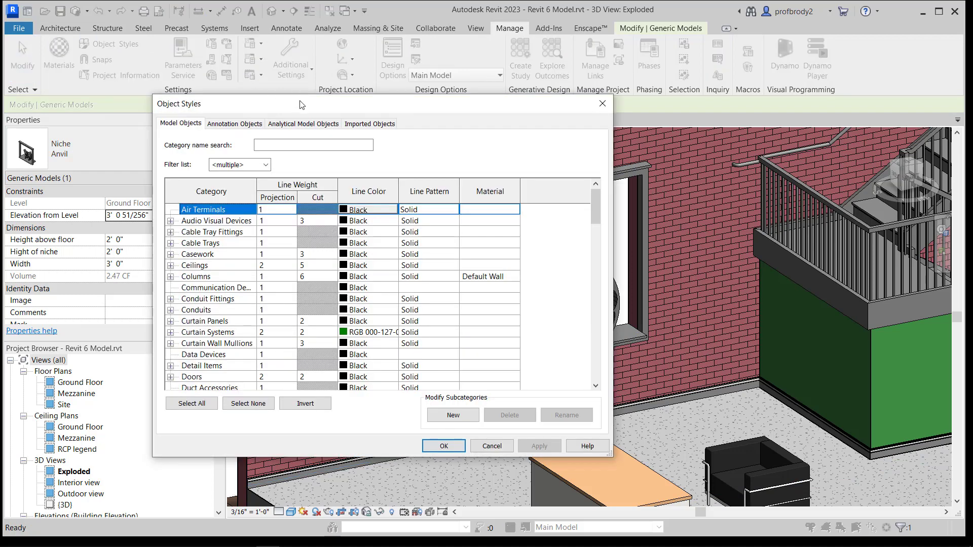
drag(300, 105, 183, 20)
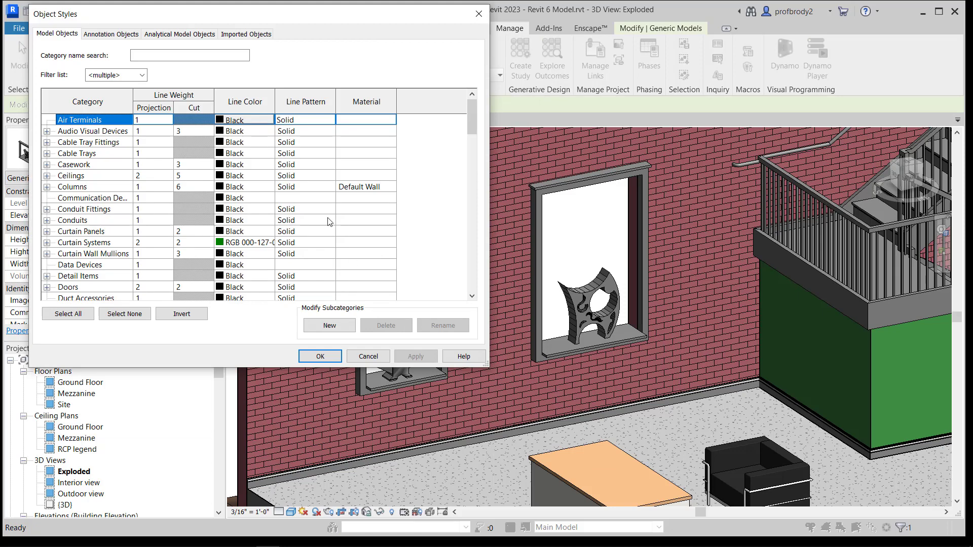
click(236, 34)
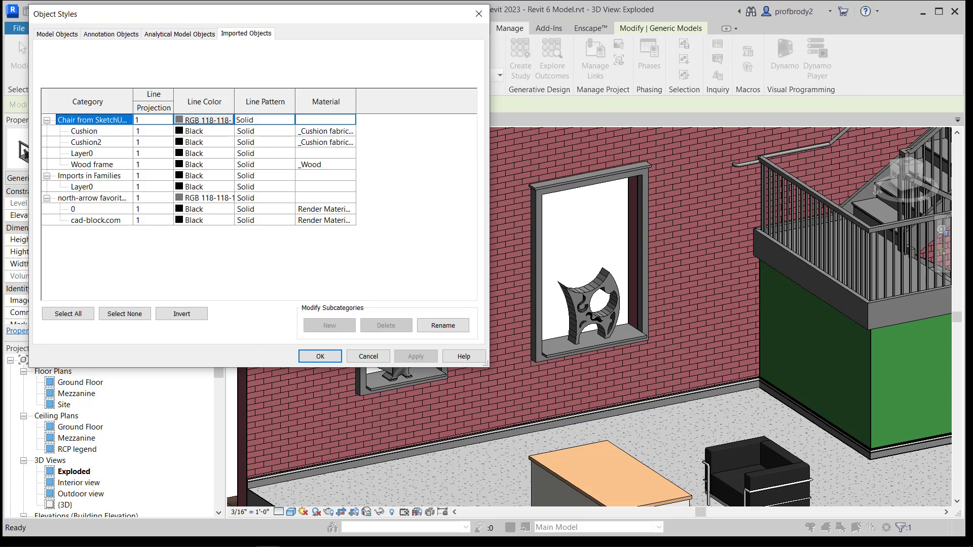
Assign the _ottoman corner fabric material to Layer0 under Imports in Families and accept the object style changes
click(109, 188)
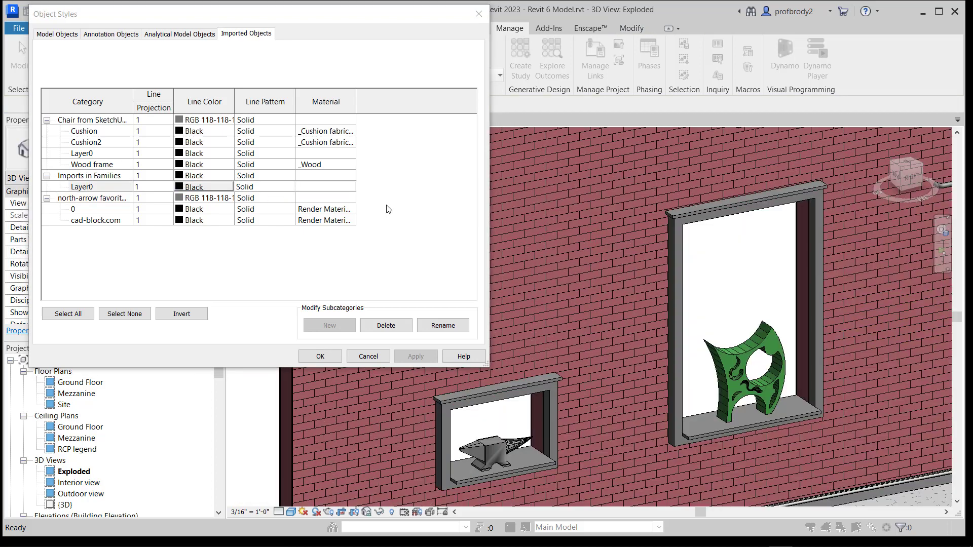
click(324, 186)
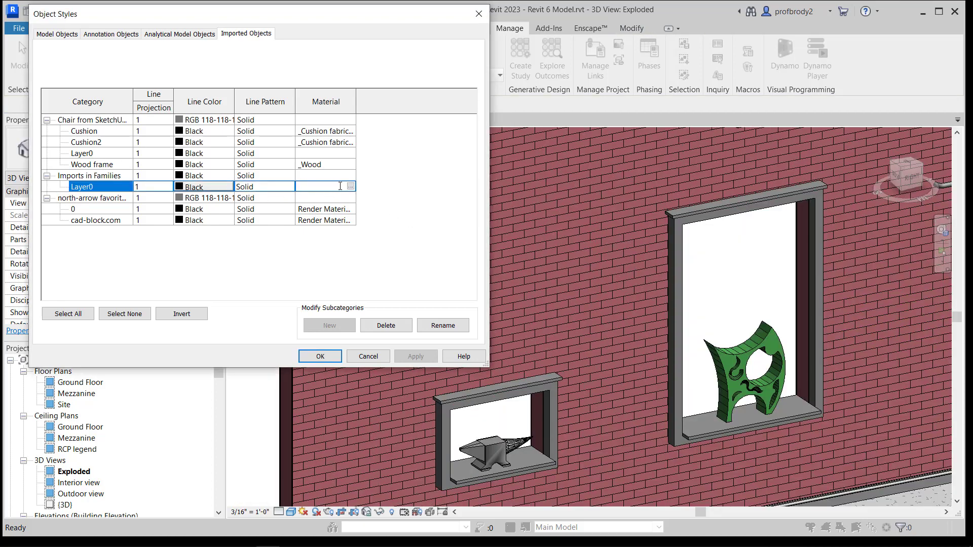
click(350, 186)
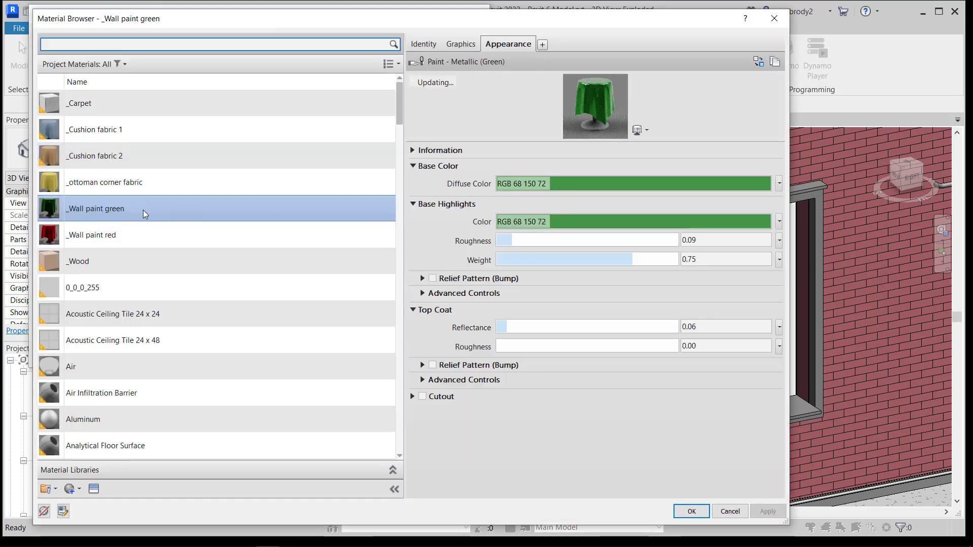
click(122, 184)
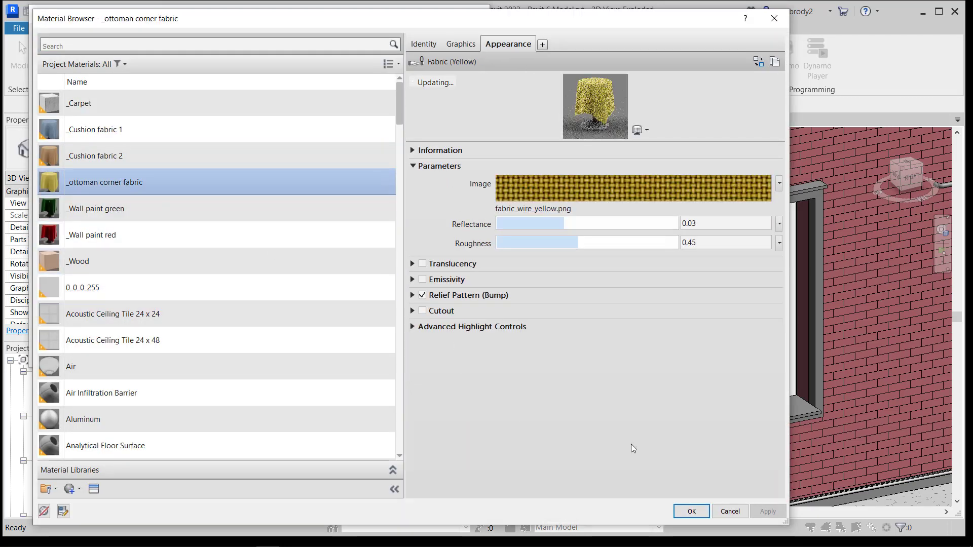
click(691, 512)
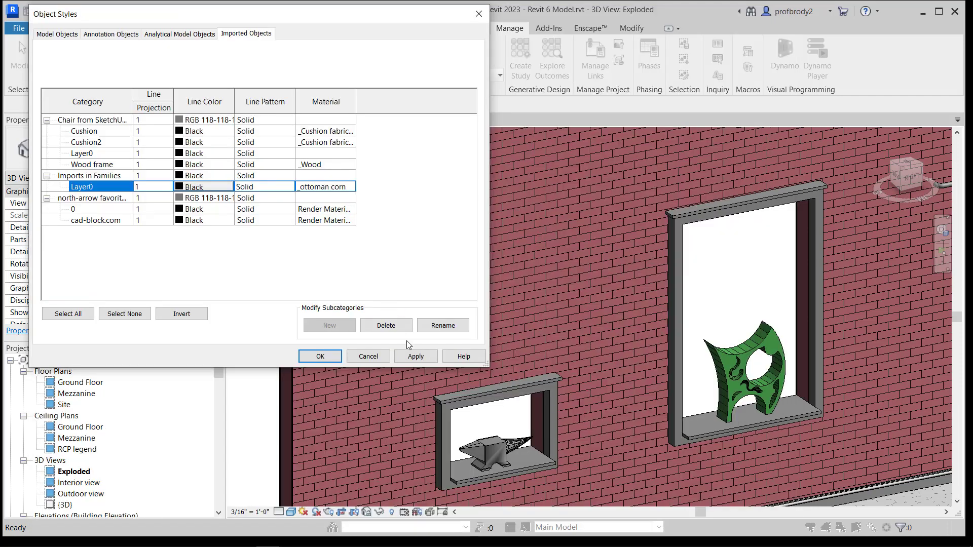
click(426, 354)
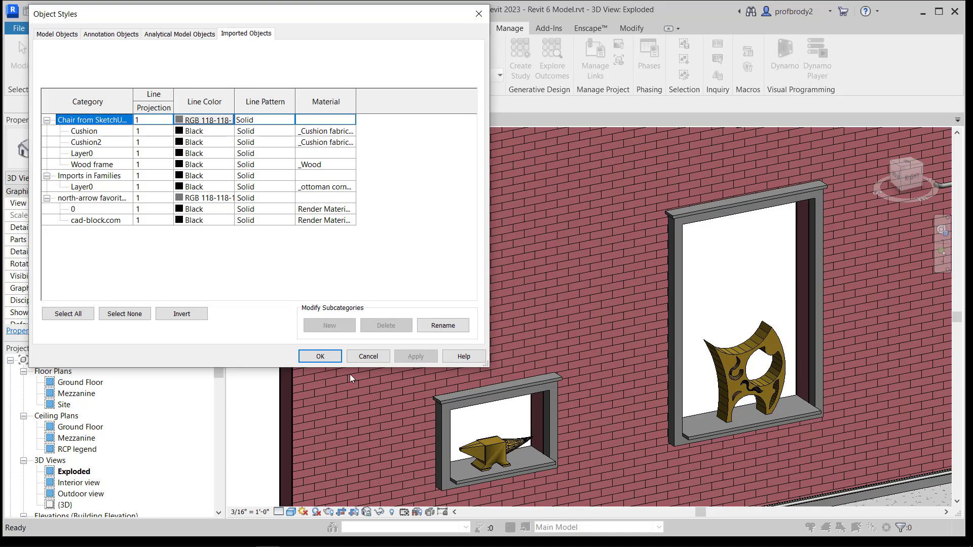
click(322, 356)
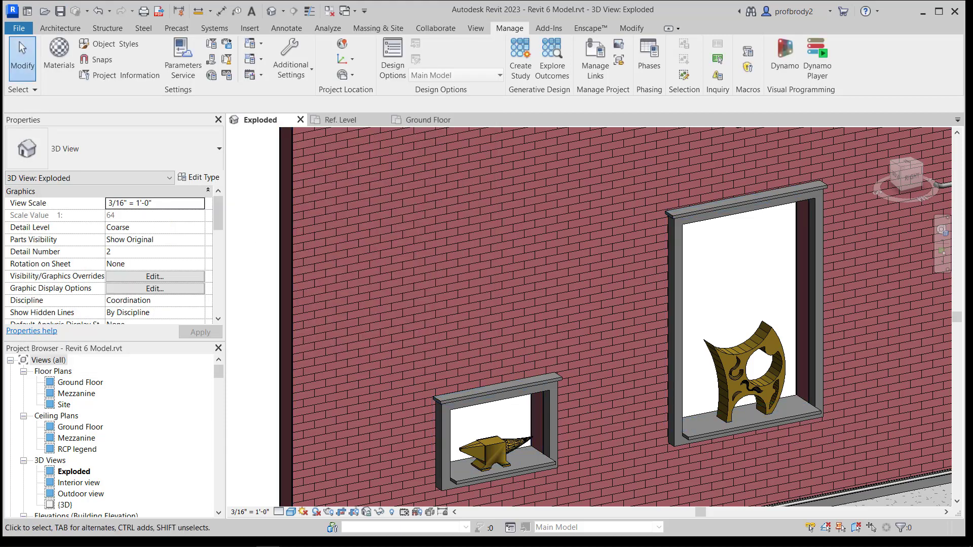